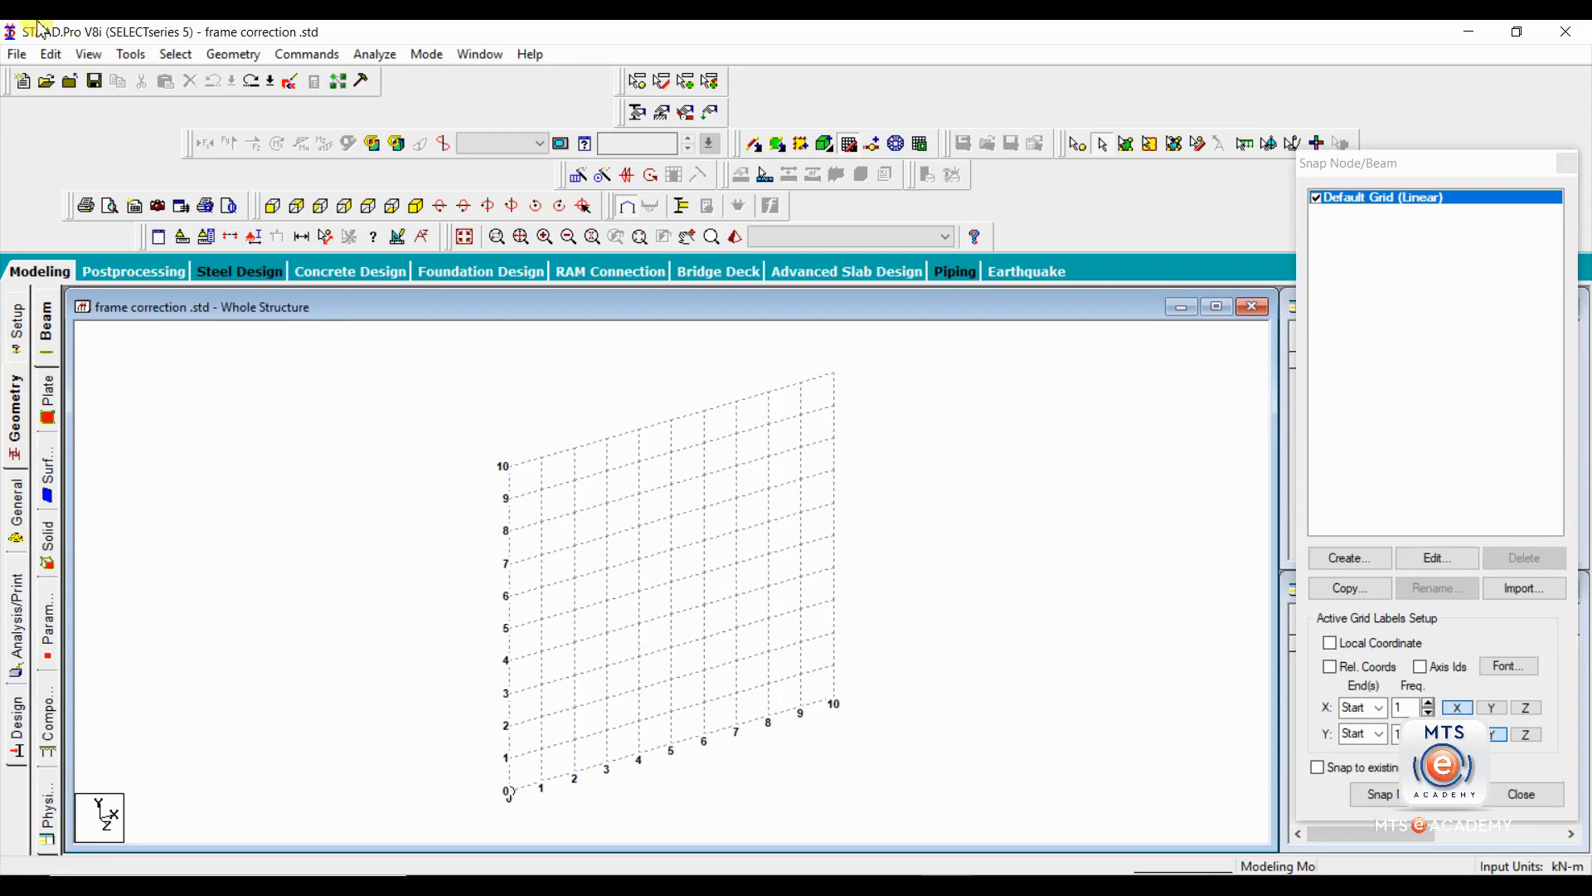
# Save the current model and start a 3D DXF import of 30-1-20.dxf.
pyautogui.click(18, 57)
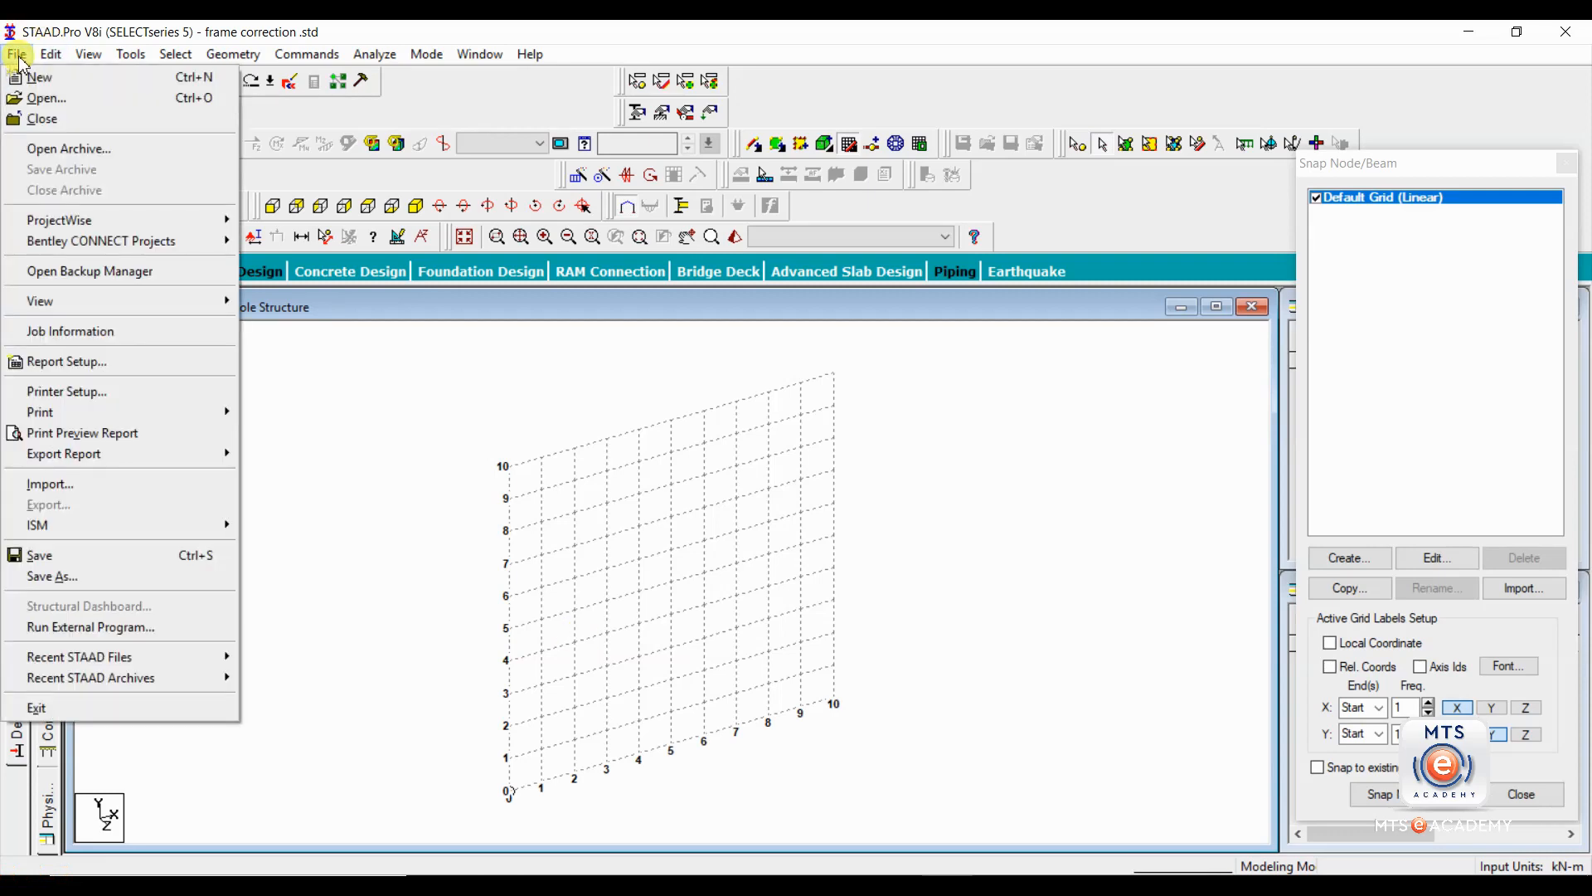
pyautogui.click(52, 485)
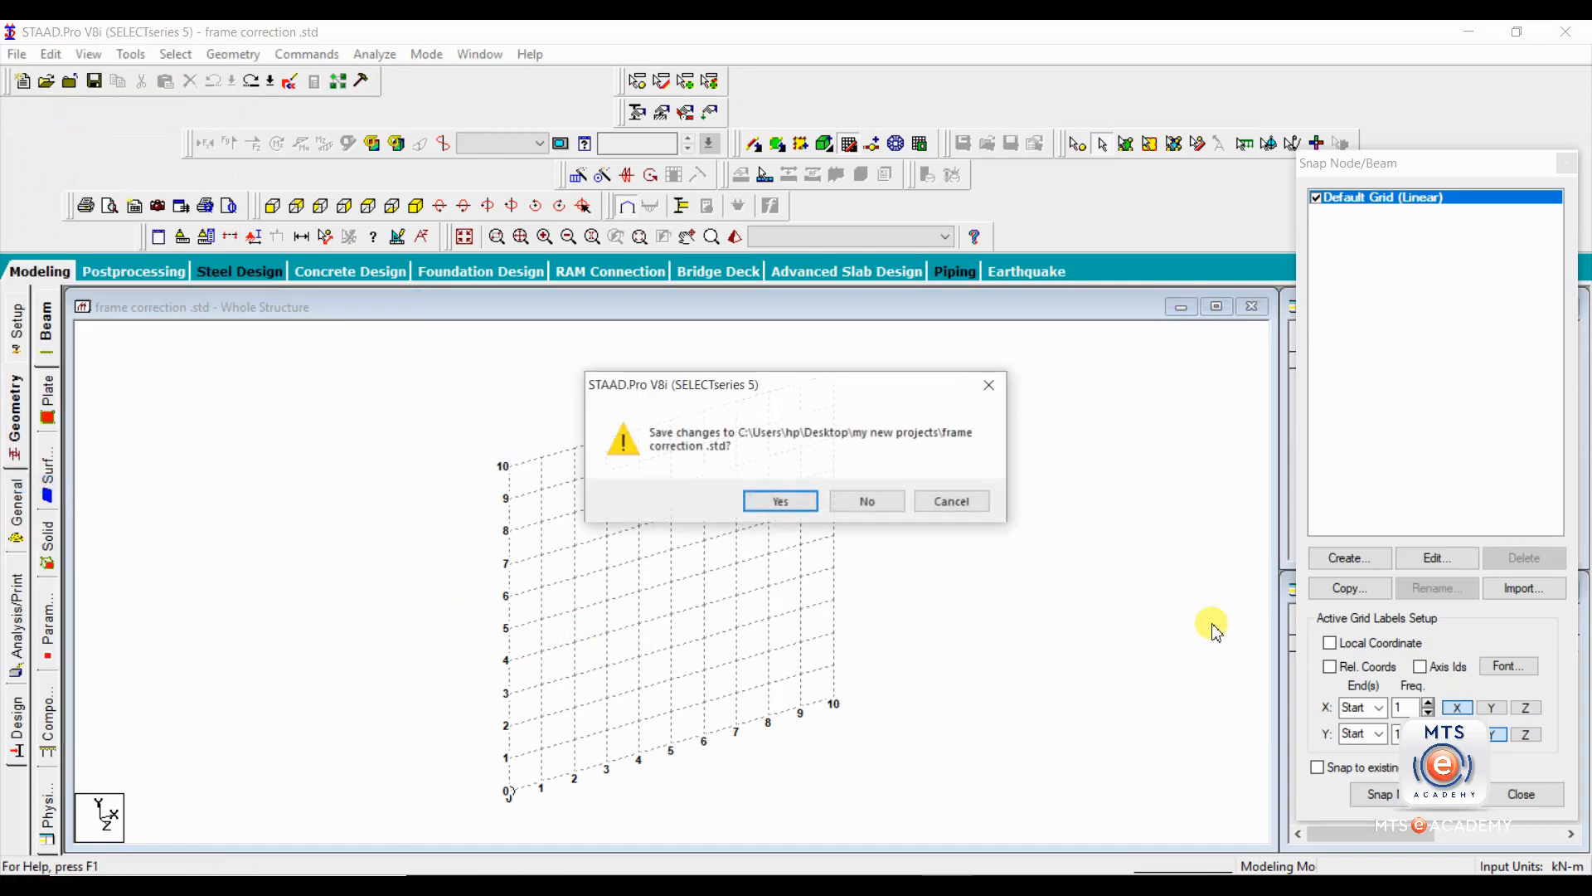
pyautogui.click(807, 502)
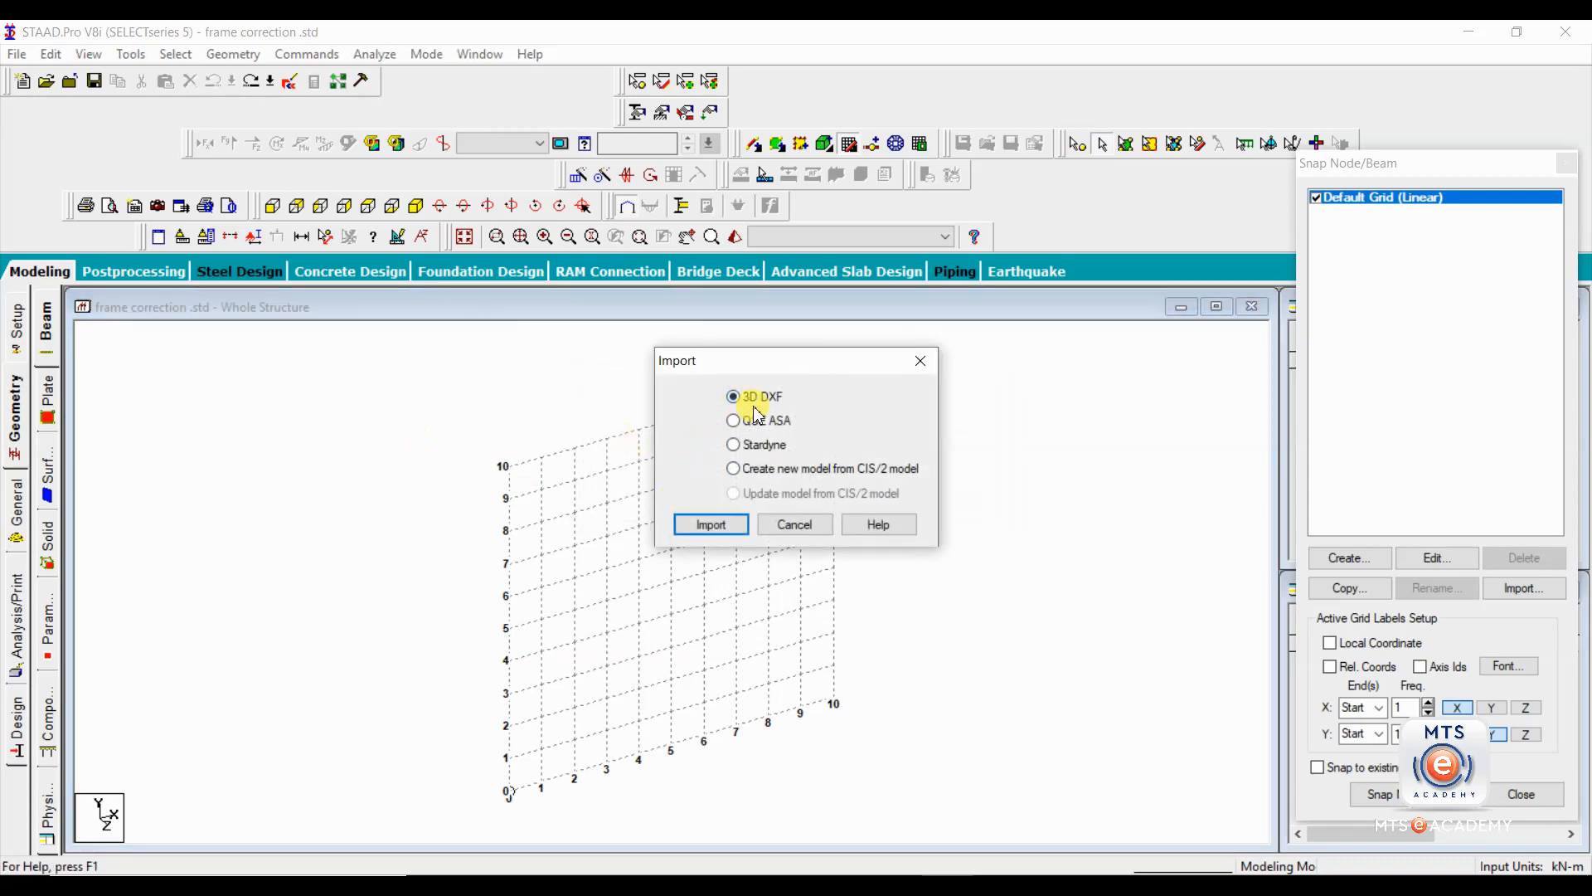
pyautogui.click(711, 524)
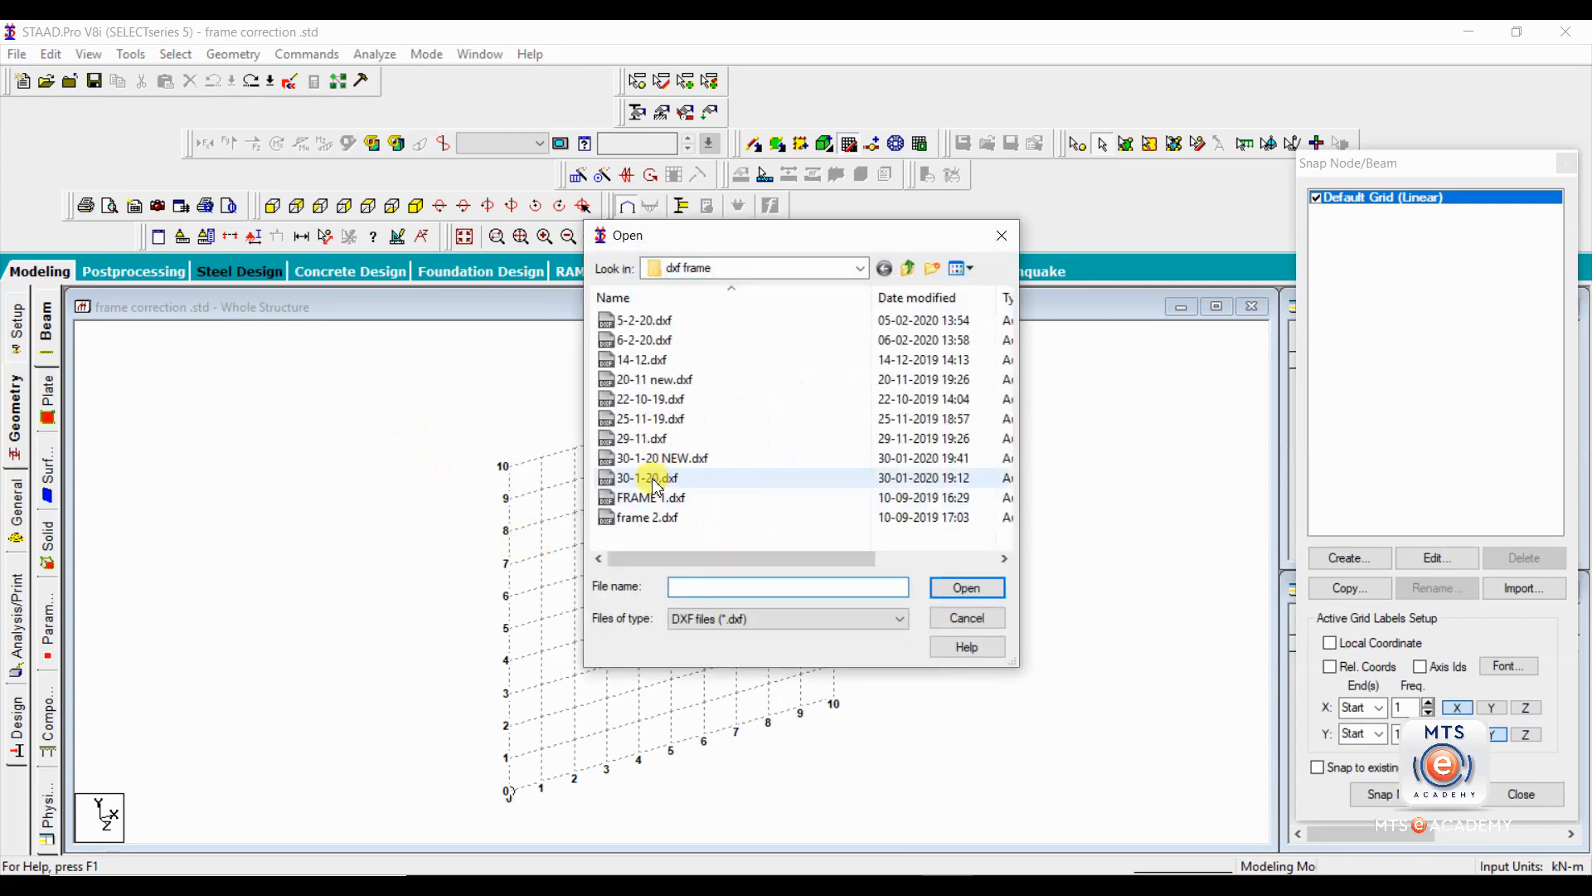
pyautogui.click(655, 481)
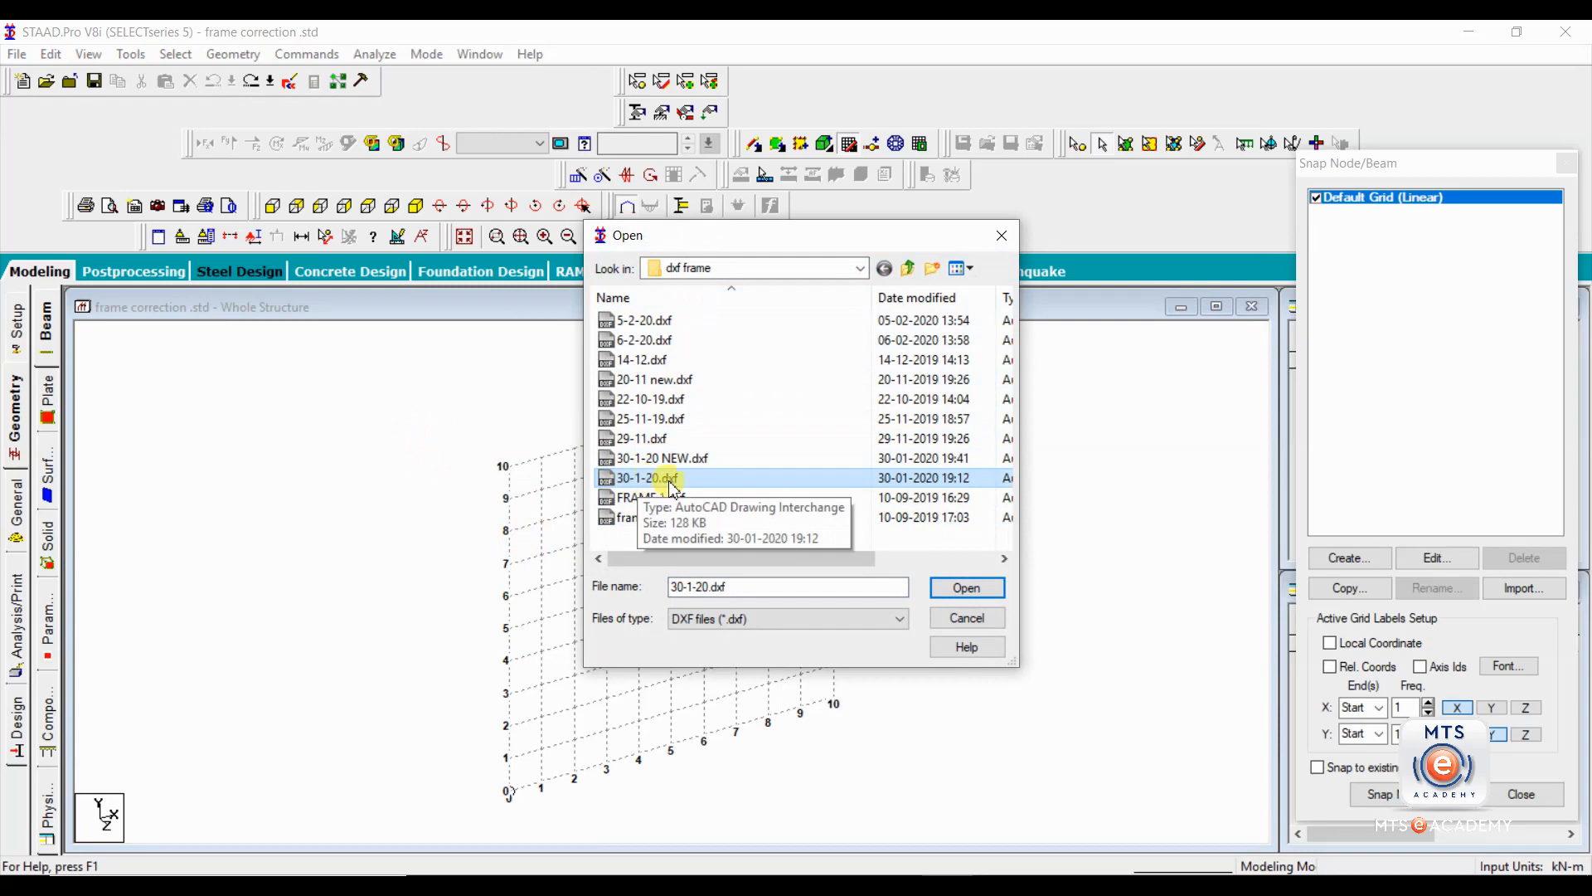
pyautogui.click(969, 590)
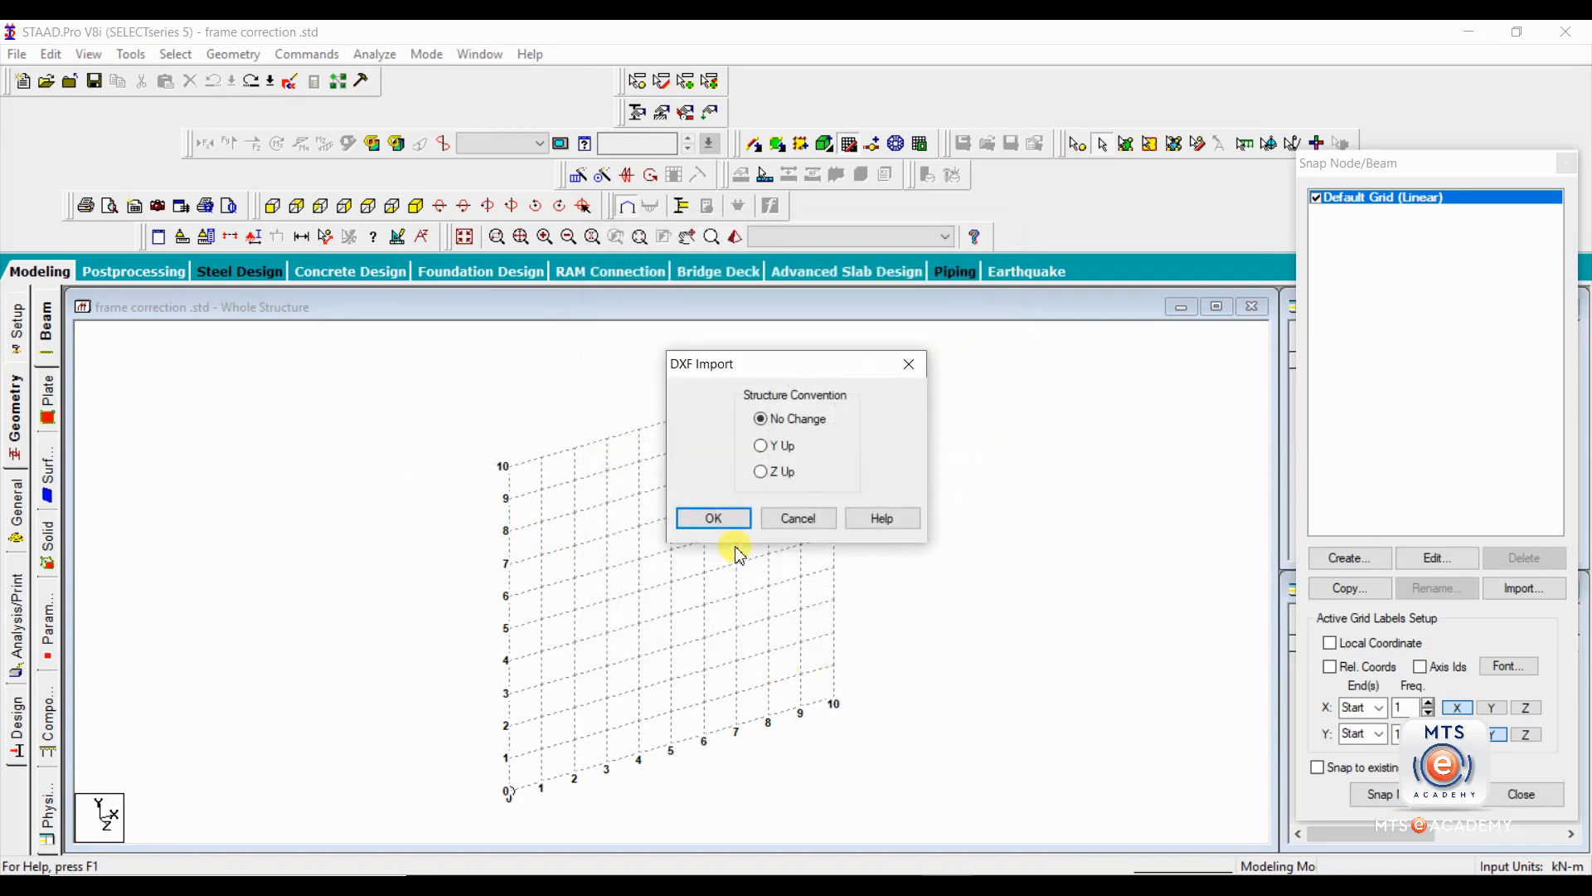
# Complete the DXF import with the Y Up structure convention, Inch length units and KiloNewton force units.
pyautogui.click(761, 445)
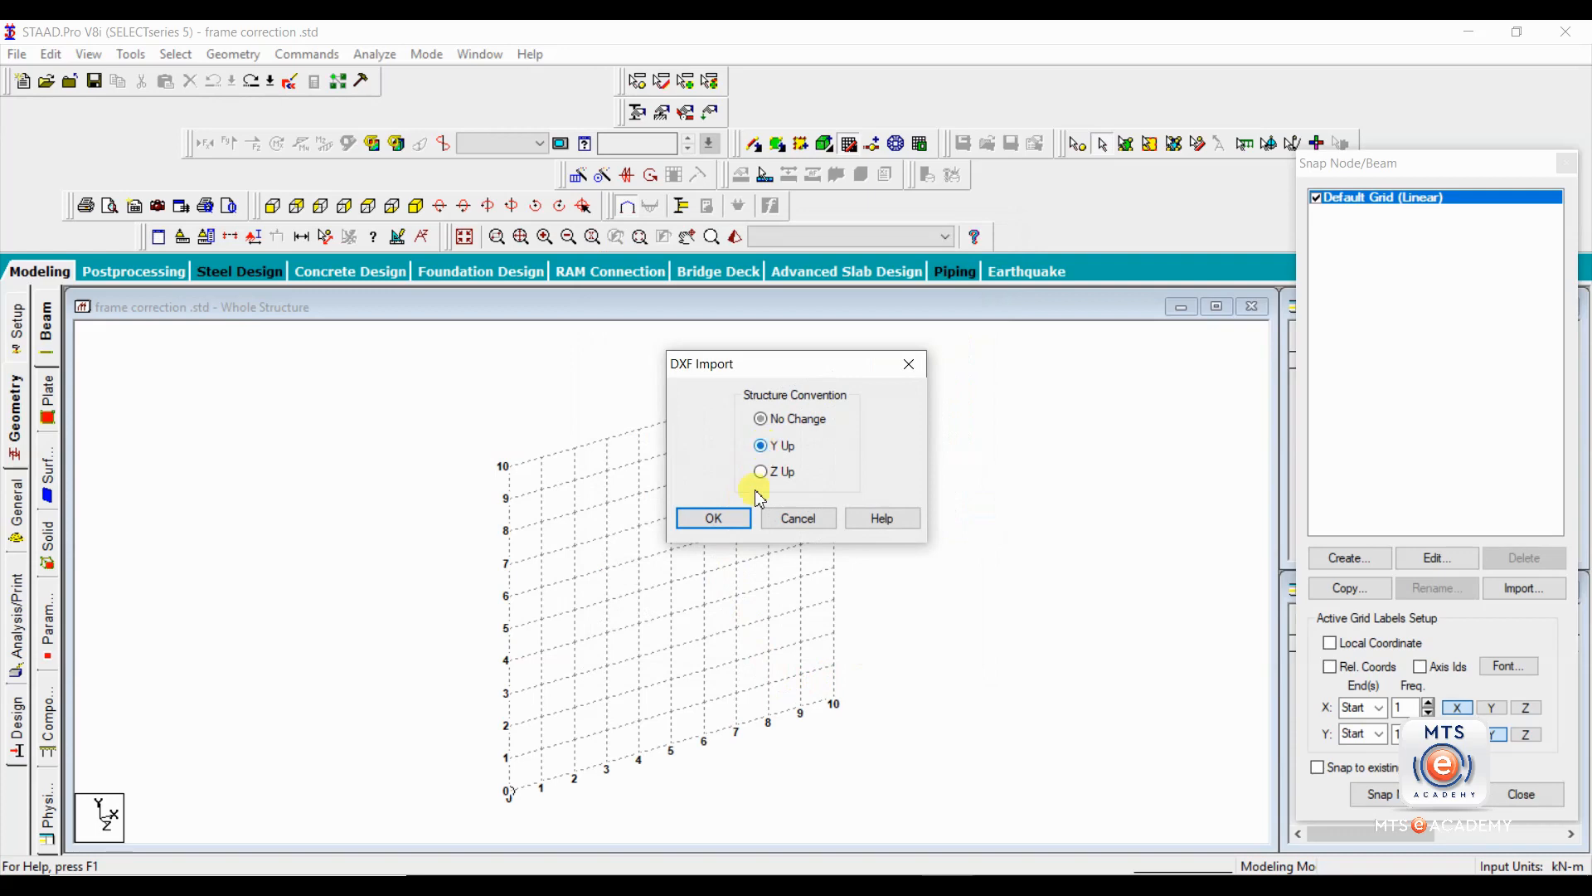
pyautogui.click(715, 519)
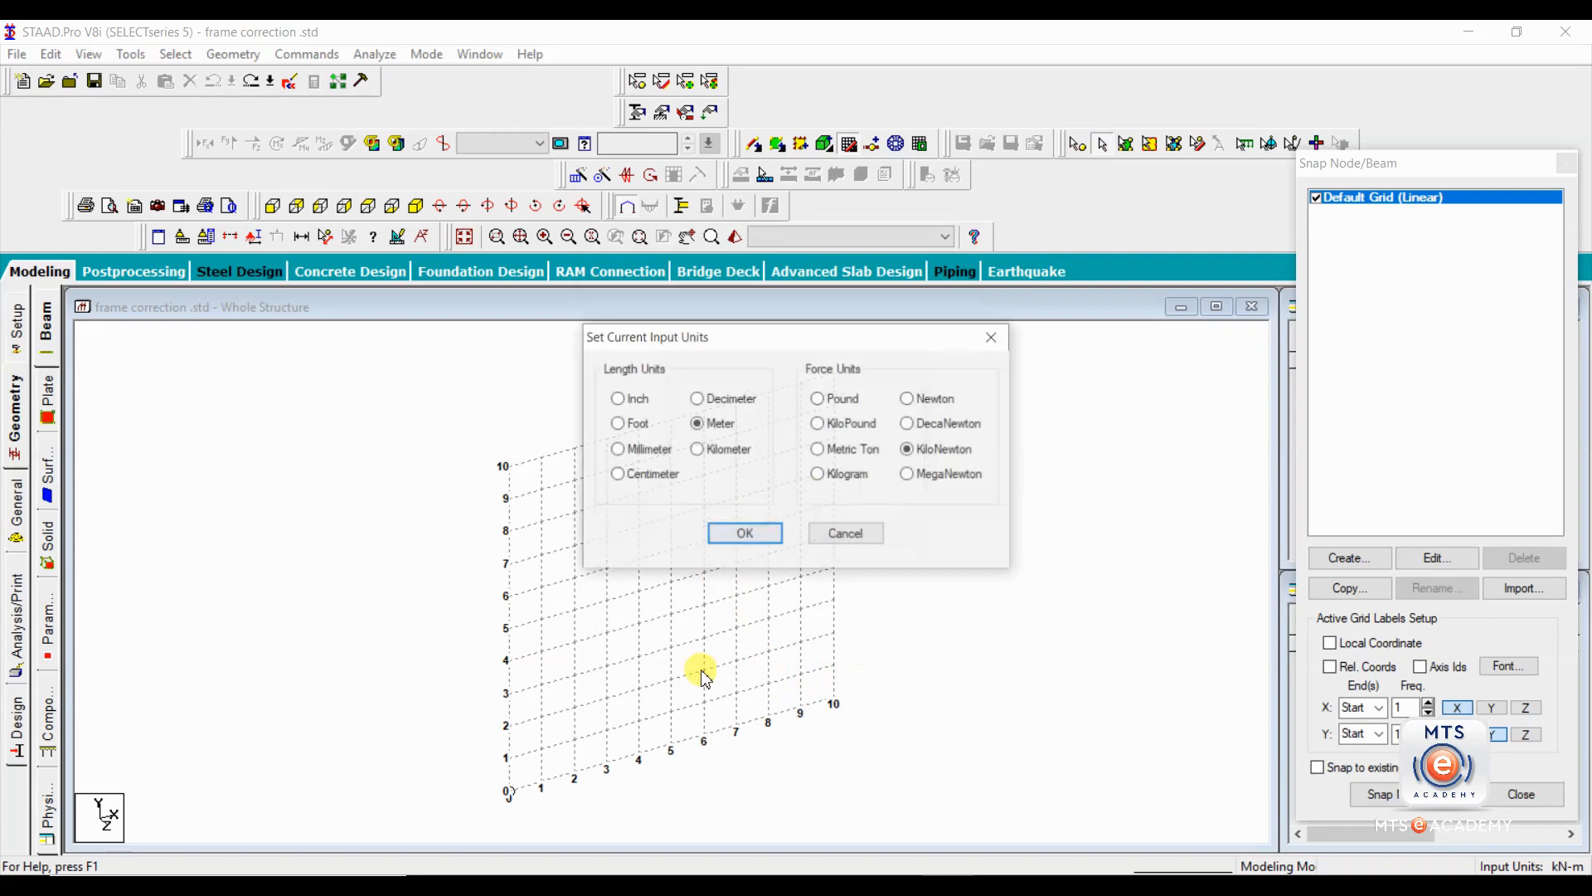
pyautogui.click(634, 403)
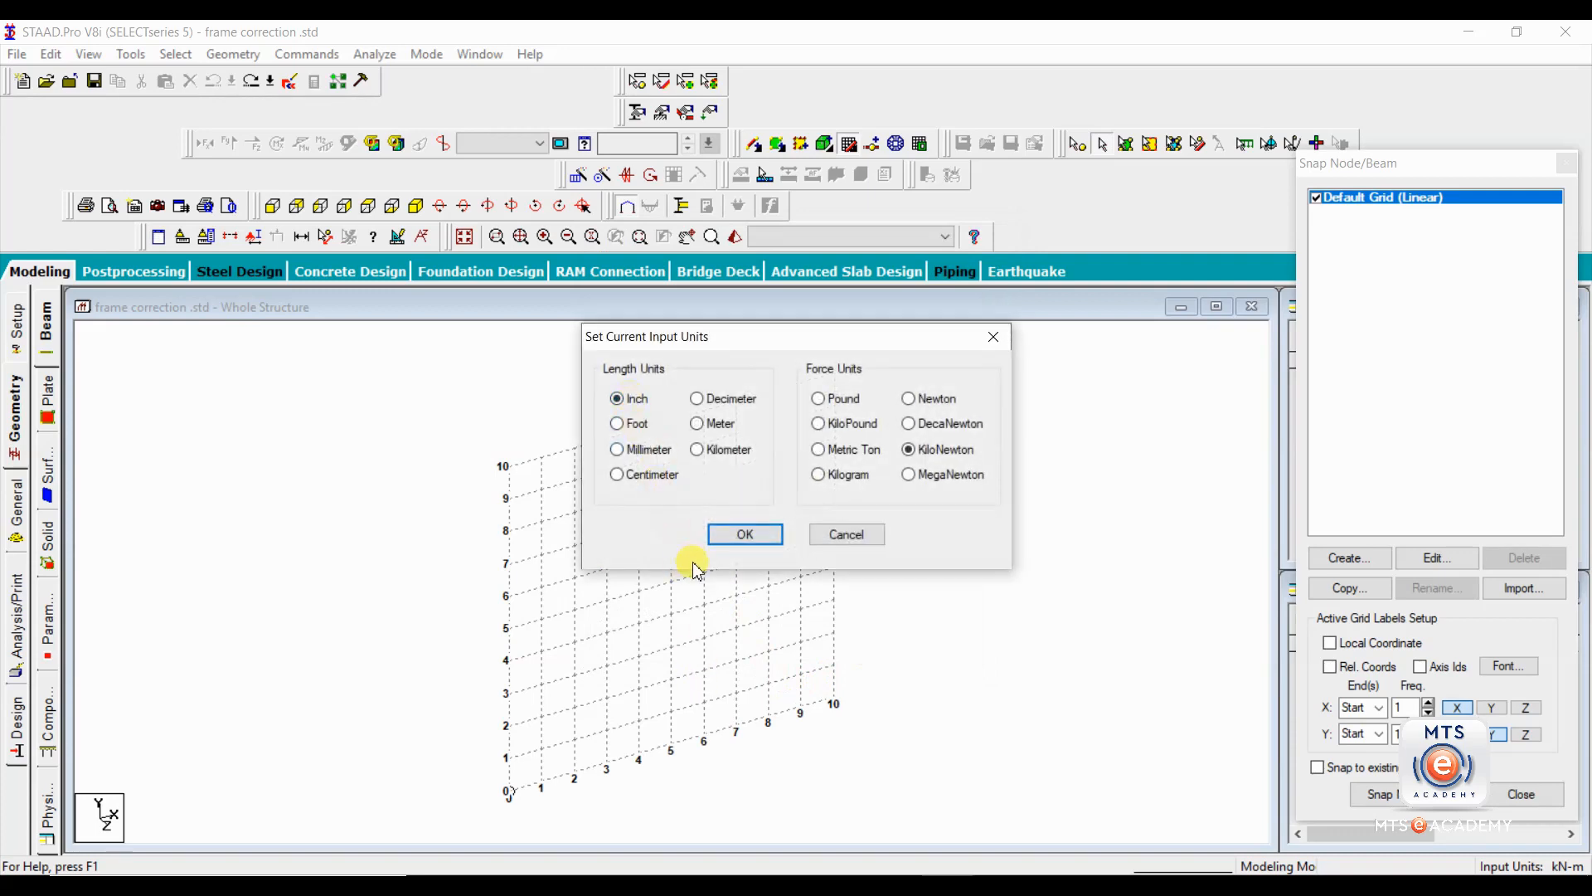
pyautogui.click(742, 535)
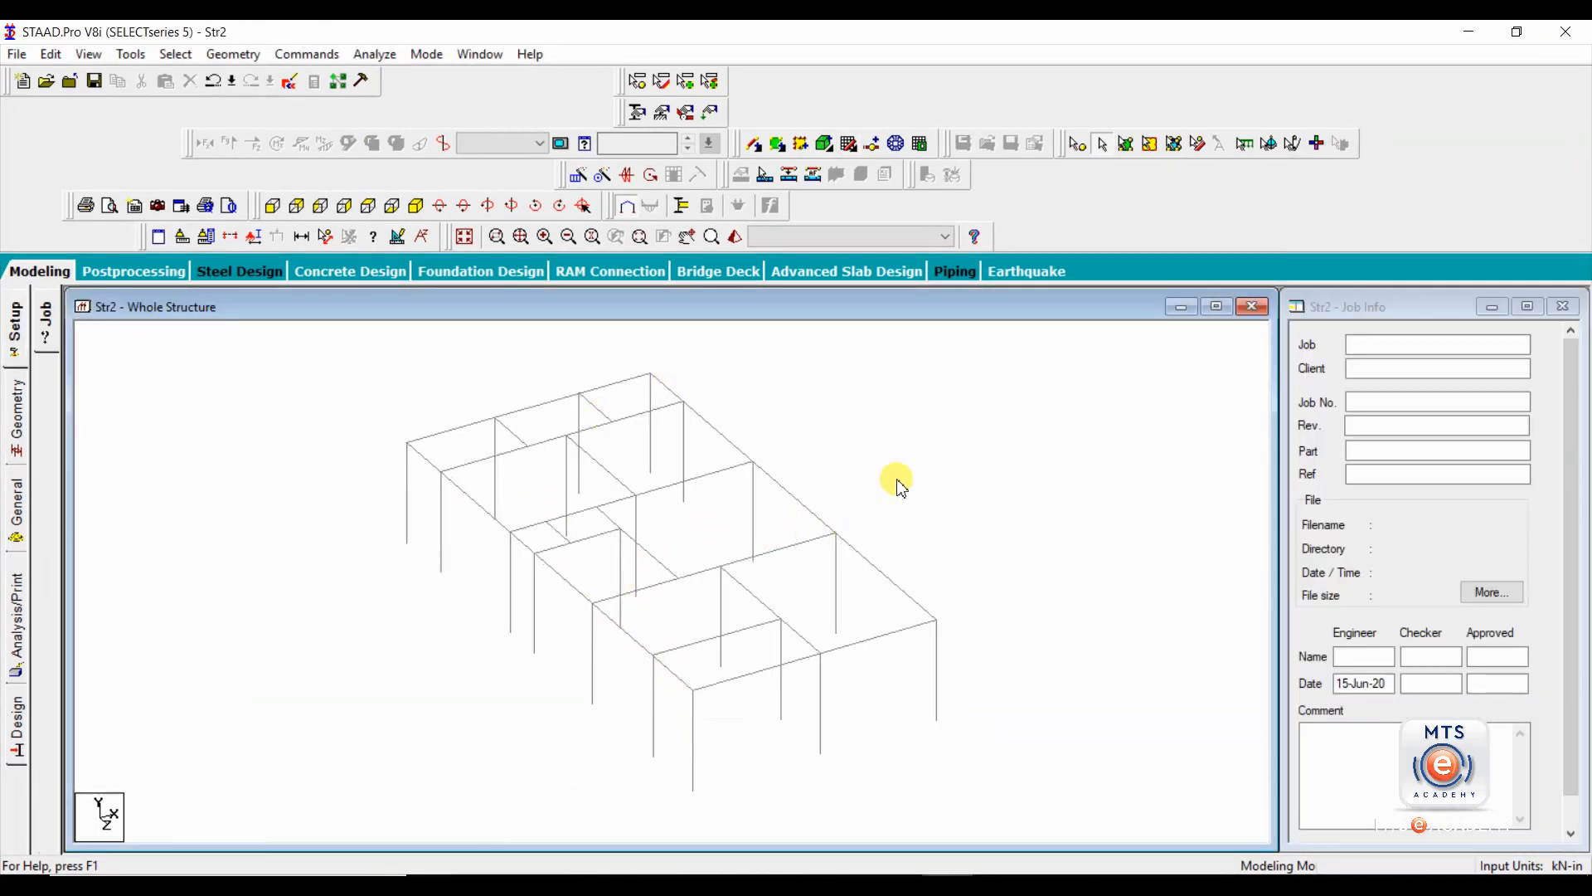
# Show the imported frame's beam geometry and check individual transverse roof beams for continuity across their intermediate nodes.
pyautogui.moveTo(897, 480); pyautogui.dragTo(864, 487, button='middle')
pyautogui.scroll(-1, 854, 484)
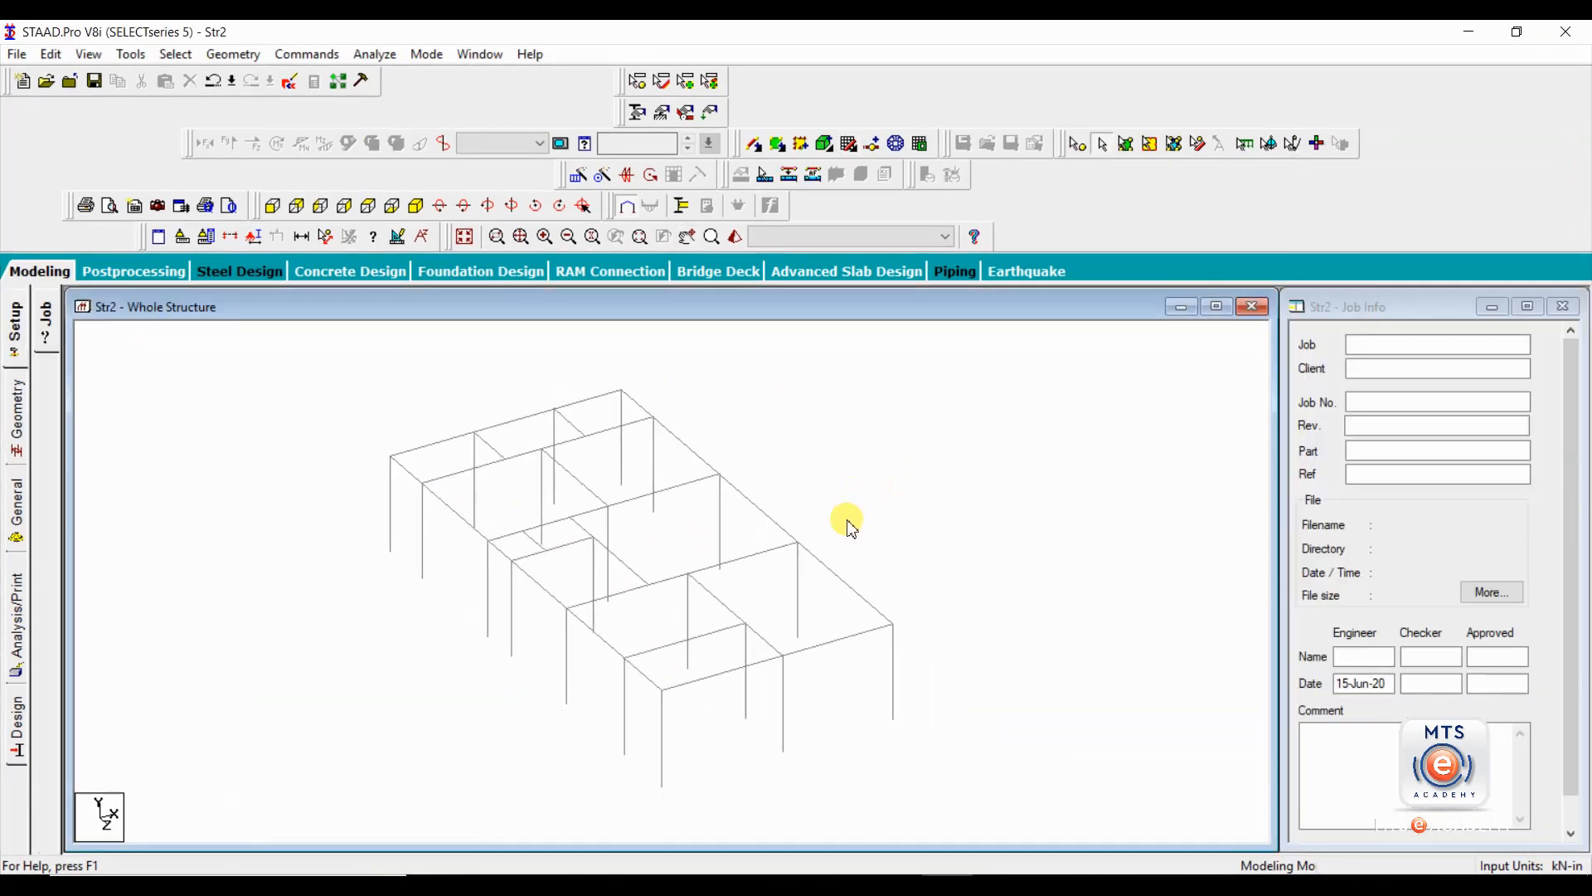
pyautogui.click(18, 413)
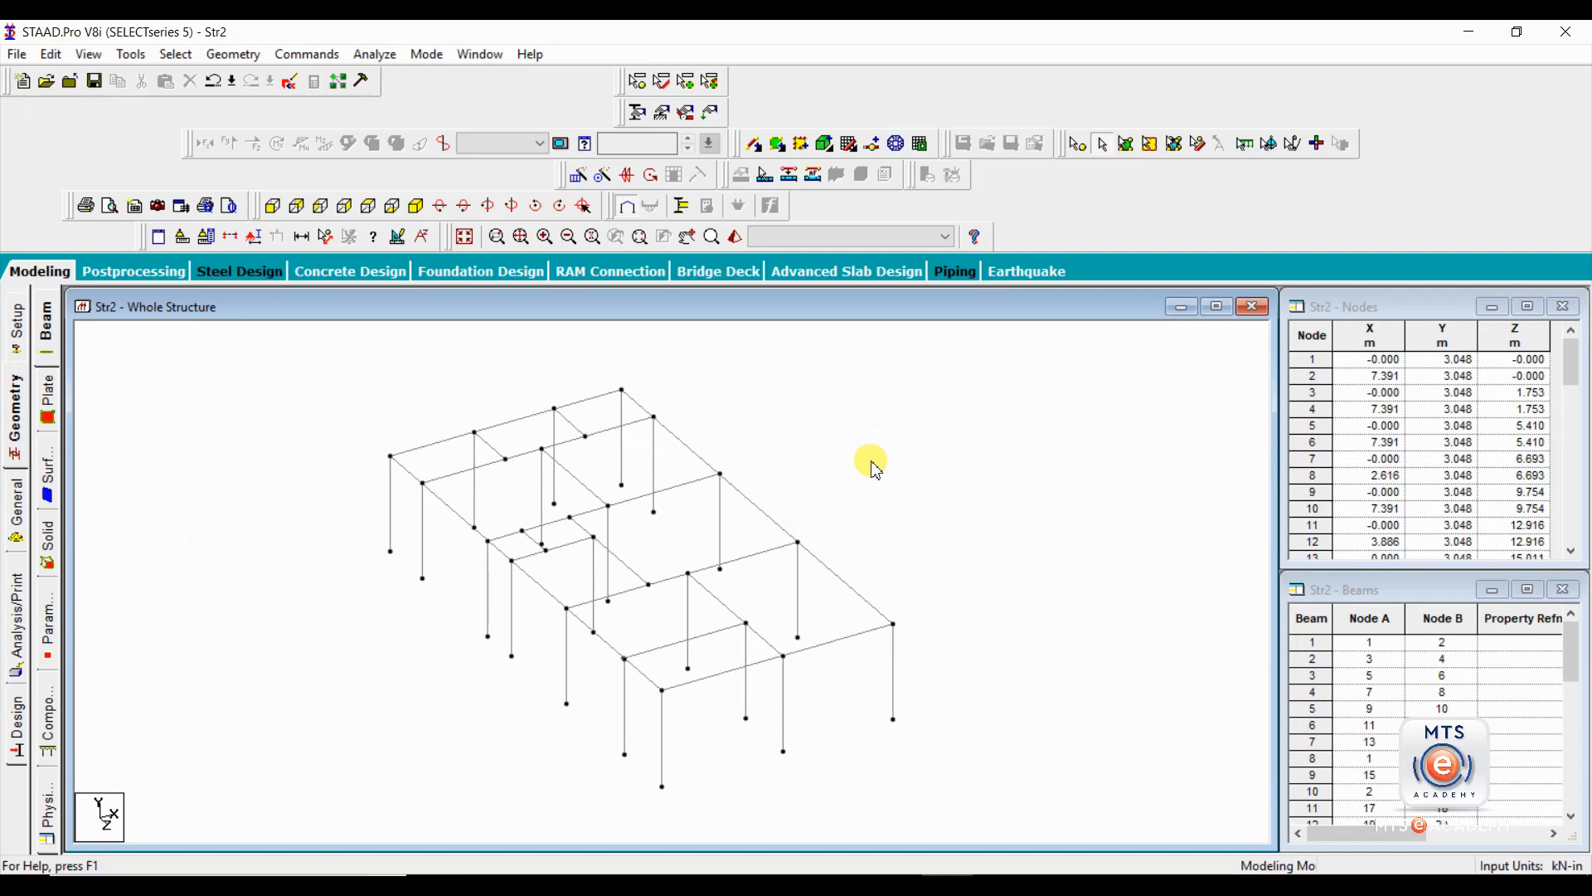
pyautogui.click(670, 495)
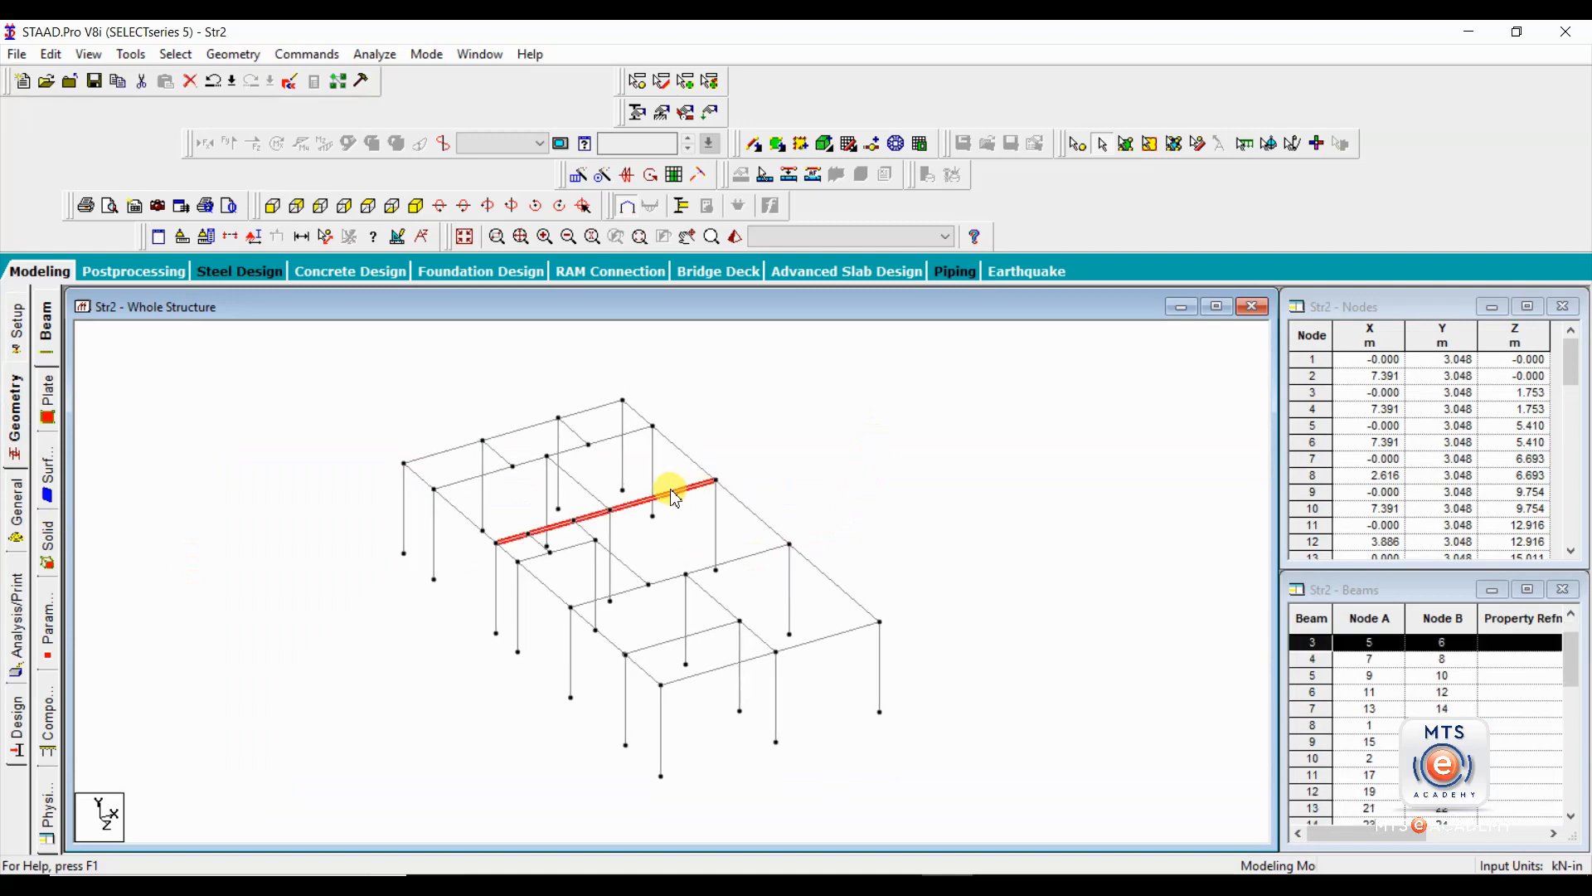
pyautogui.click(755, 515)
pyautogui.click(755, 584)
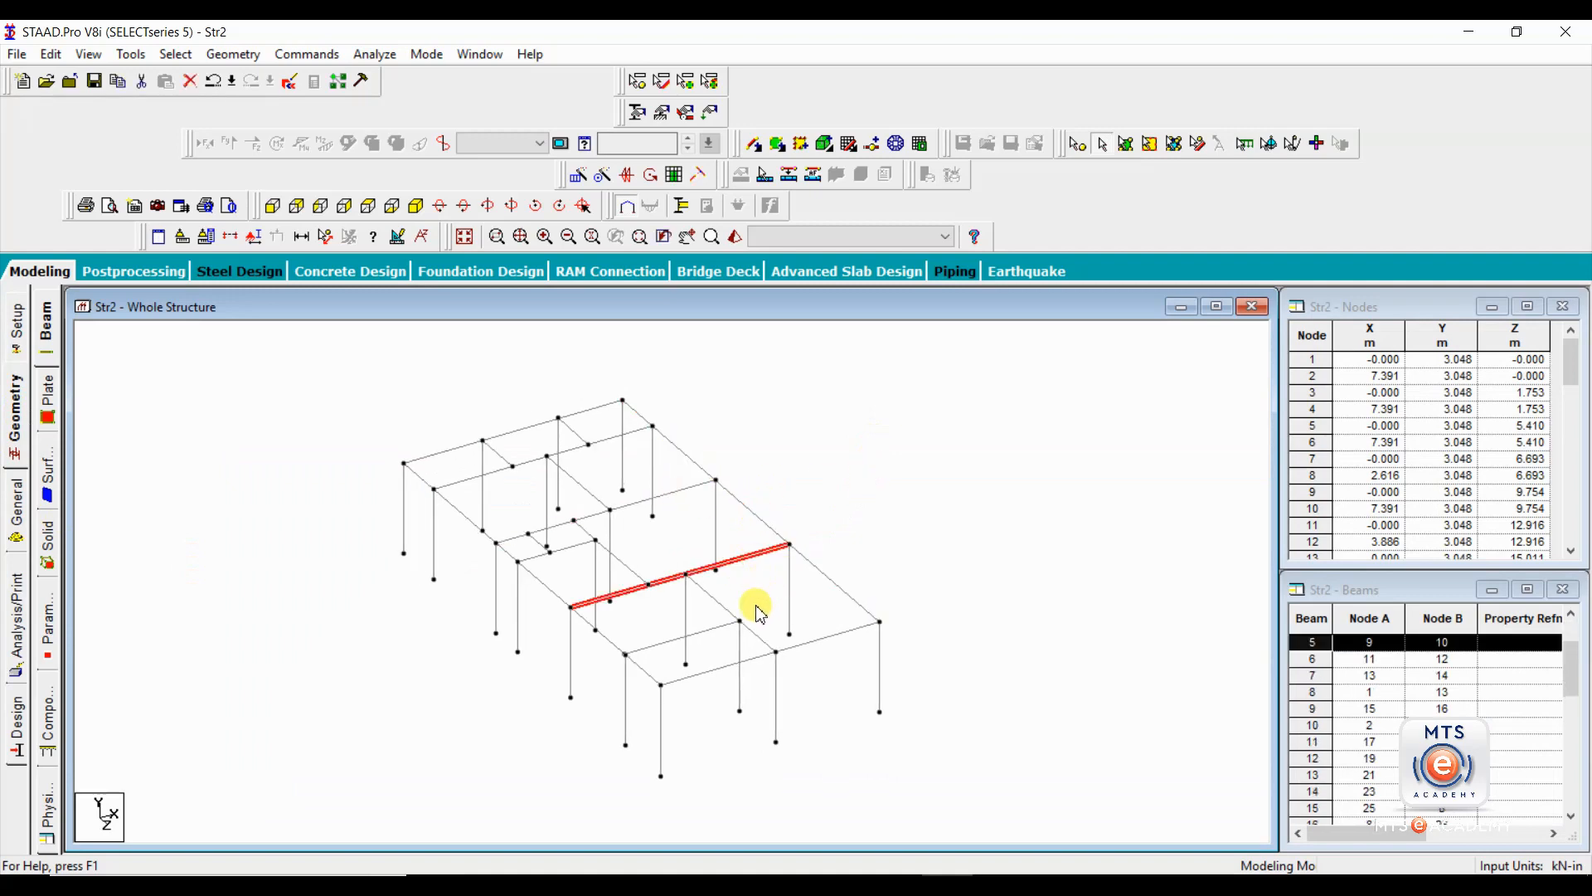
pyautogui.click(726, 632)
pyautogui.click(830, 557)
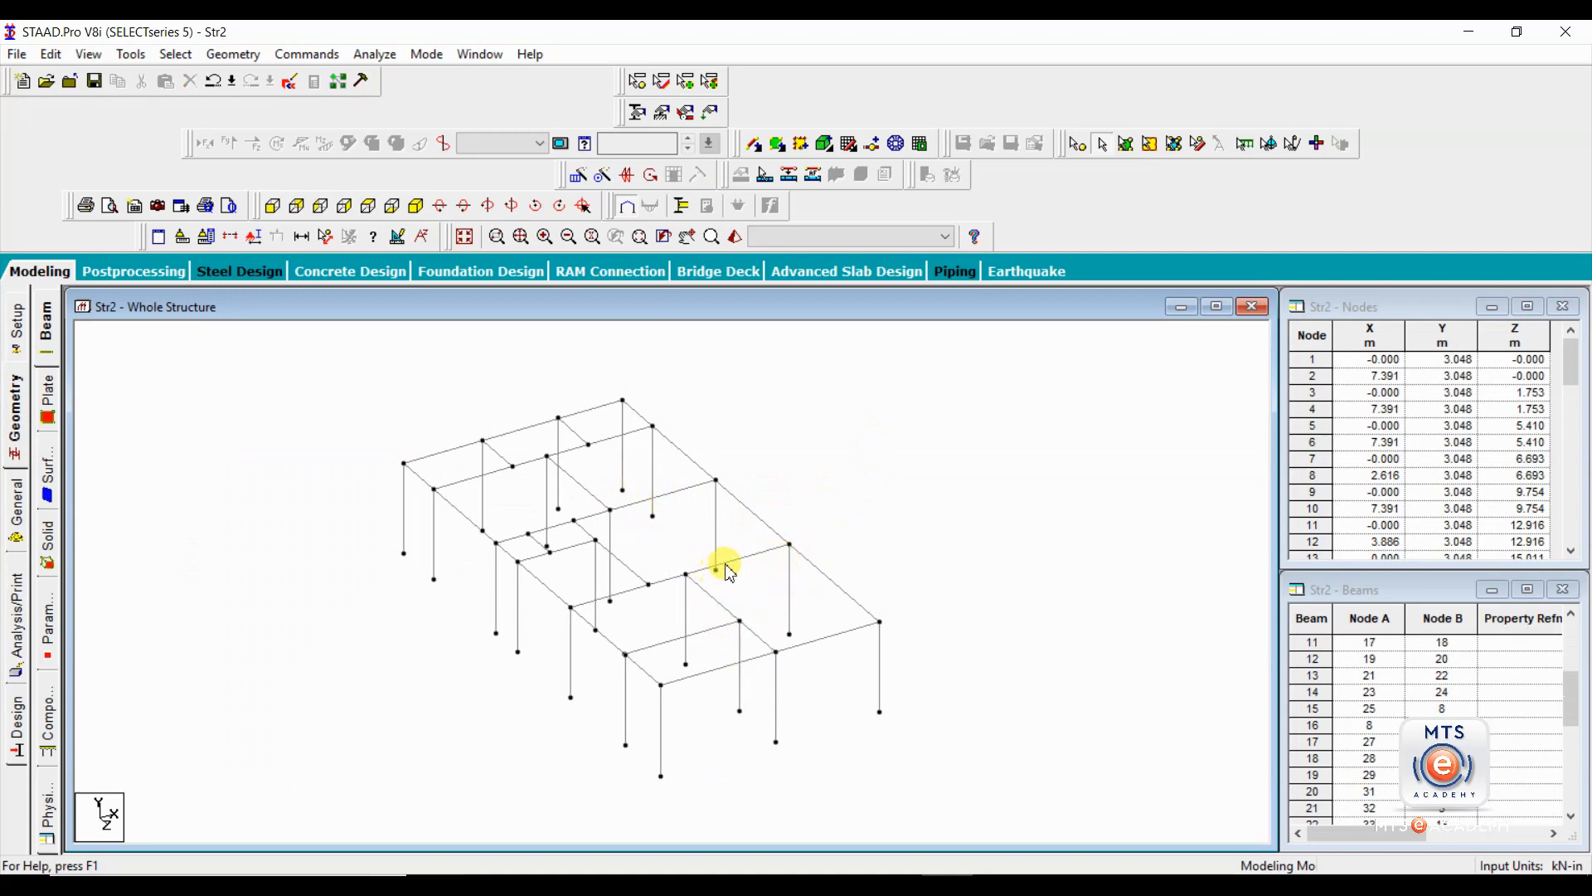
pyautogui.click(759, 555)
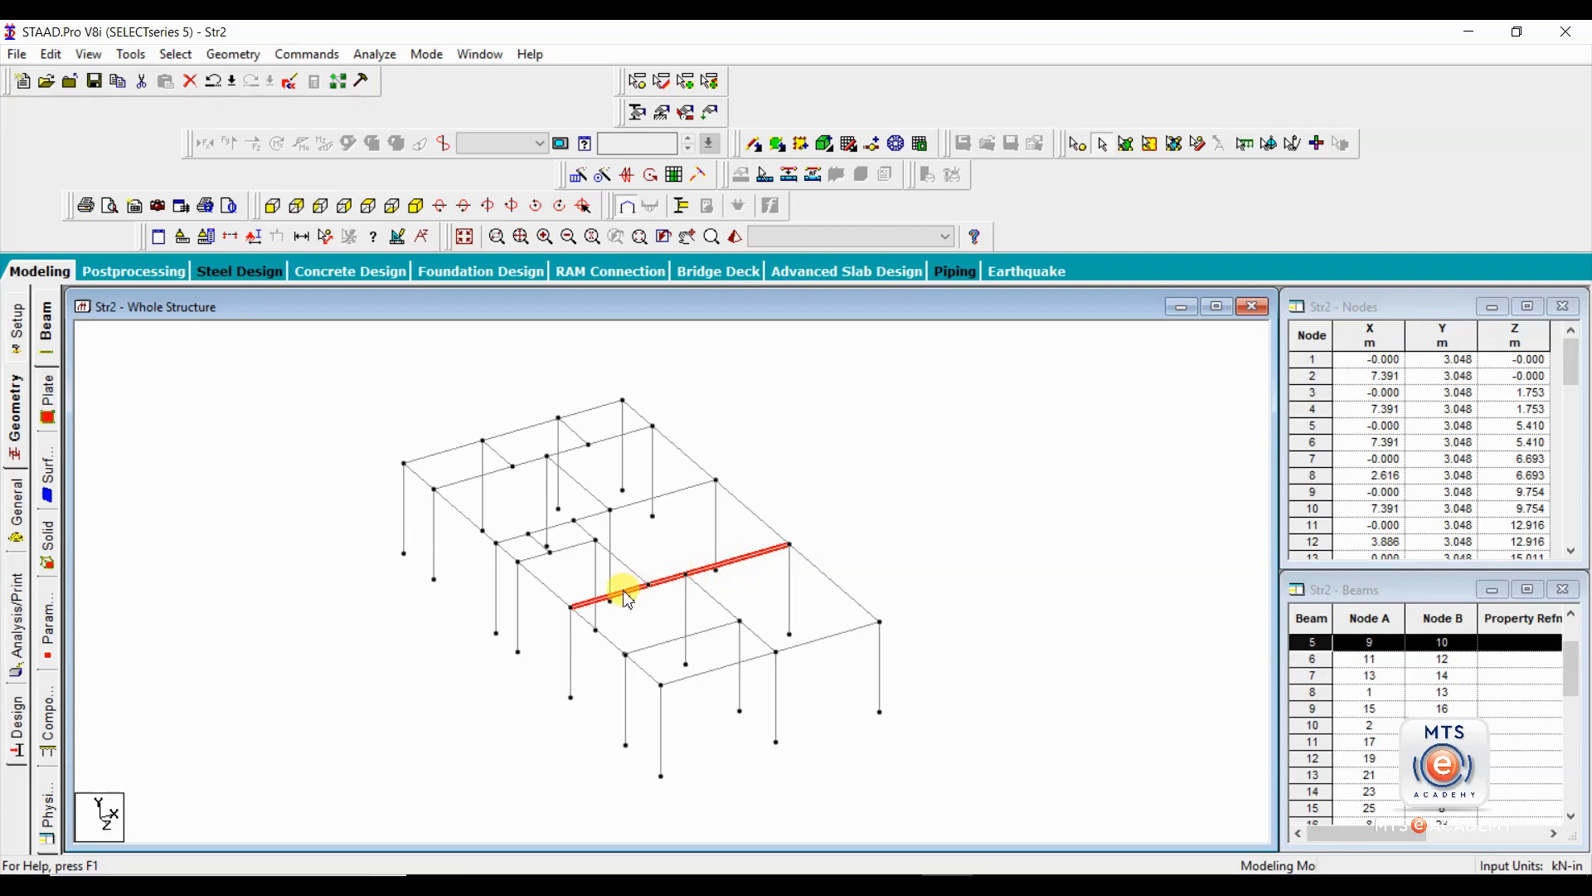
pyautogui.click(794, 524)
pyautogui.scroll(-2, 888, 533)
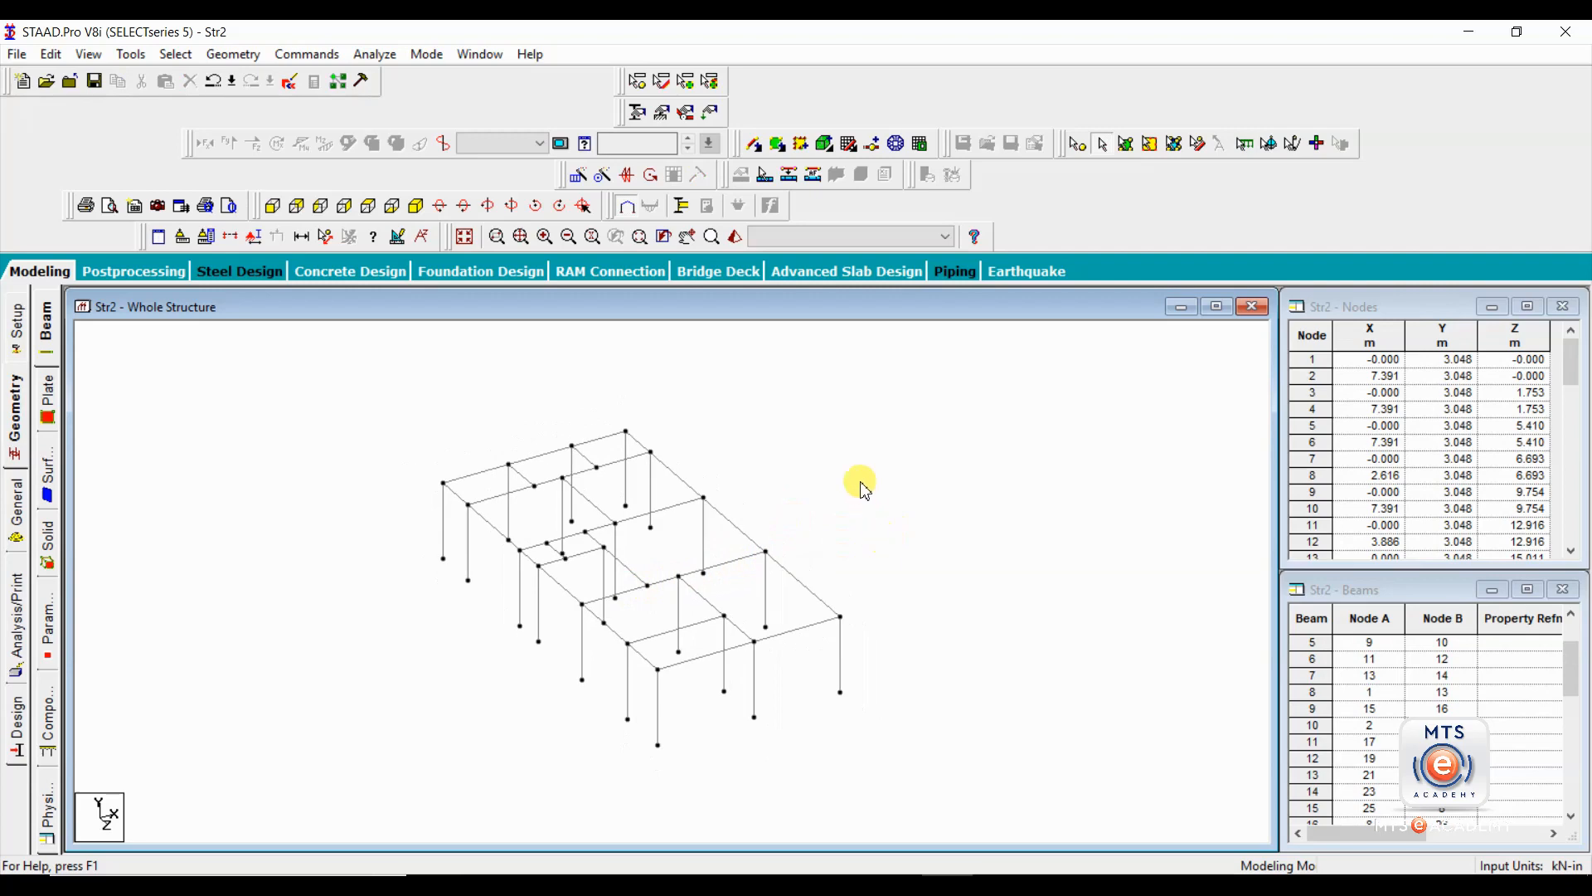
pyautogui.moveTo(888, 407); pyautogui.dragTo(376, 758)
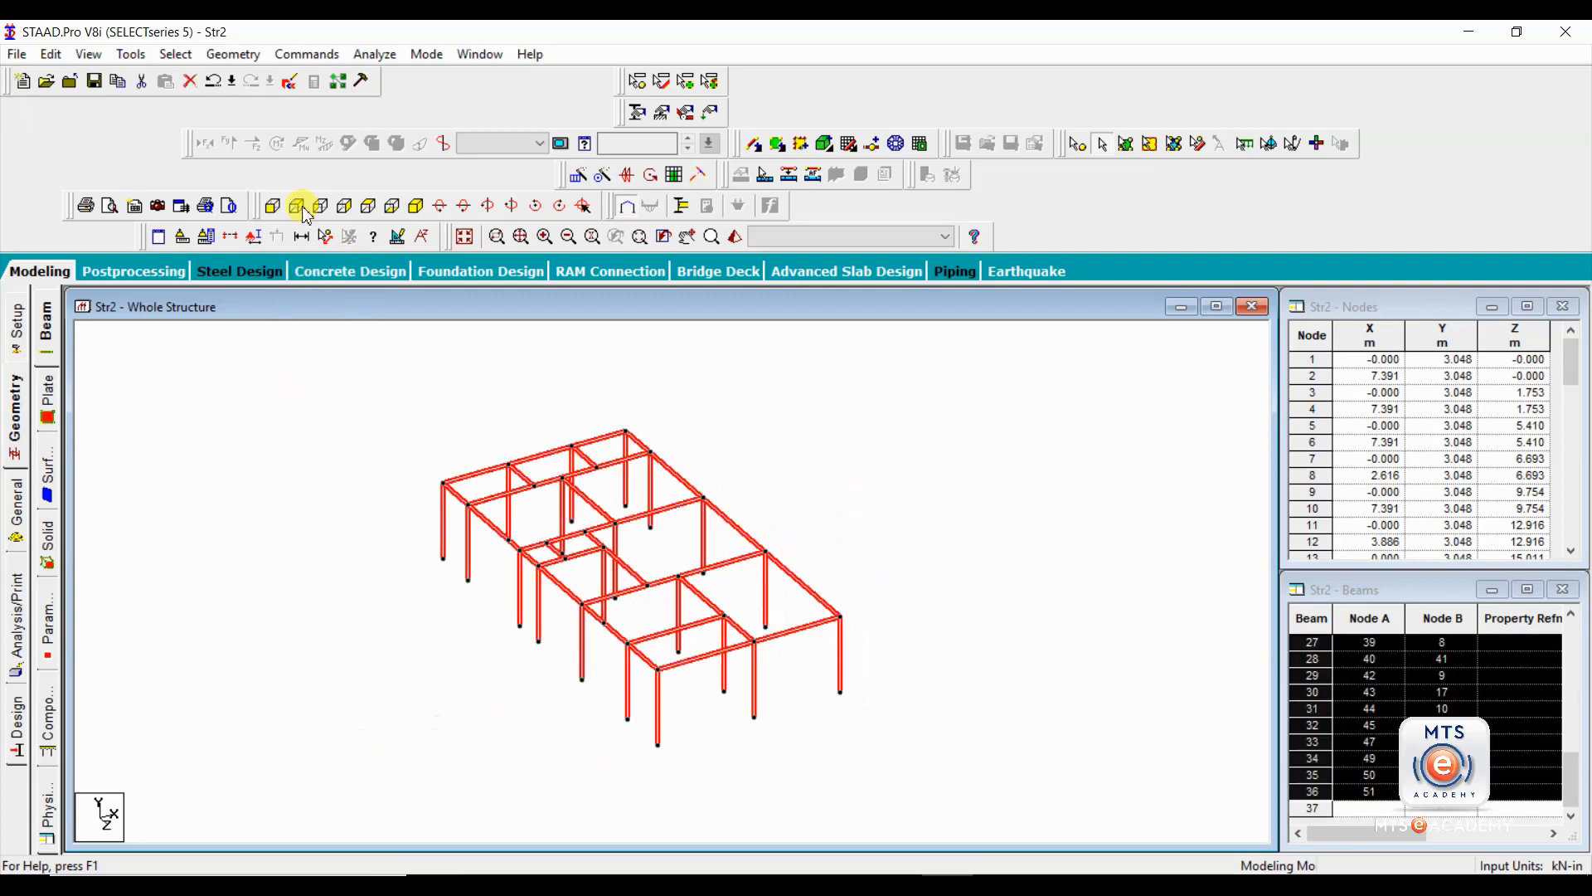
pyautogui.click(242, 57)
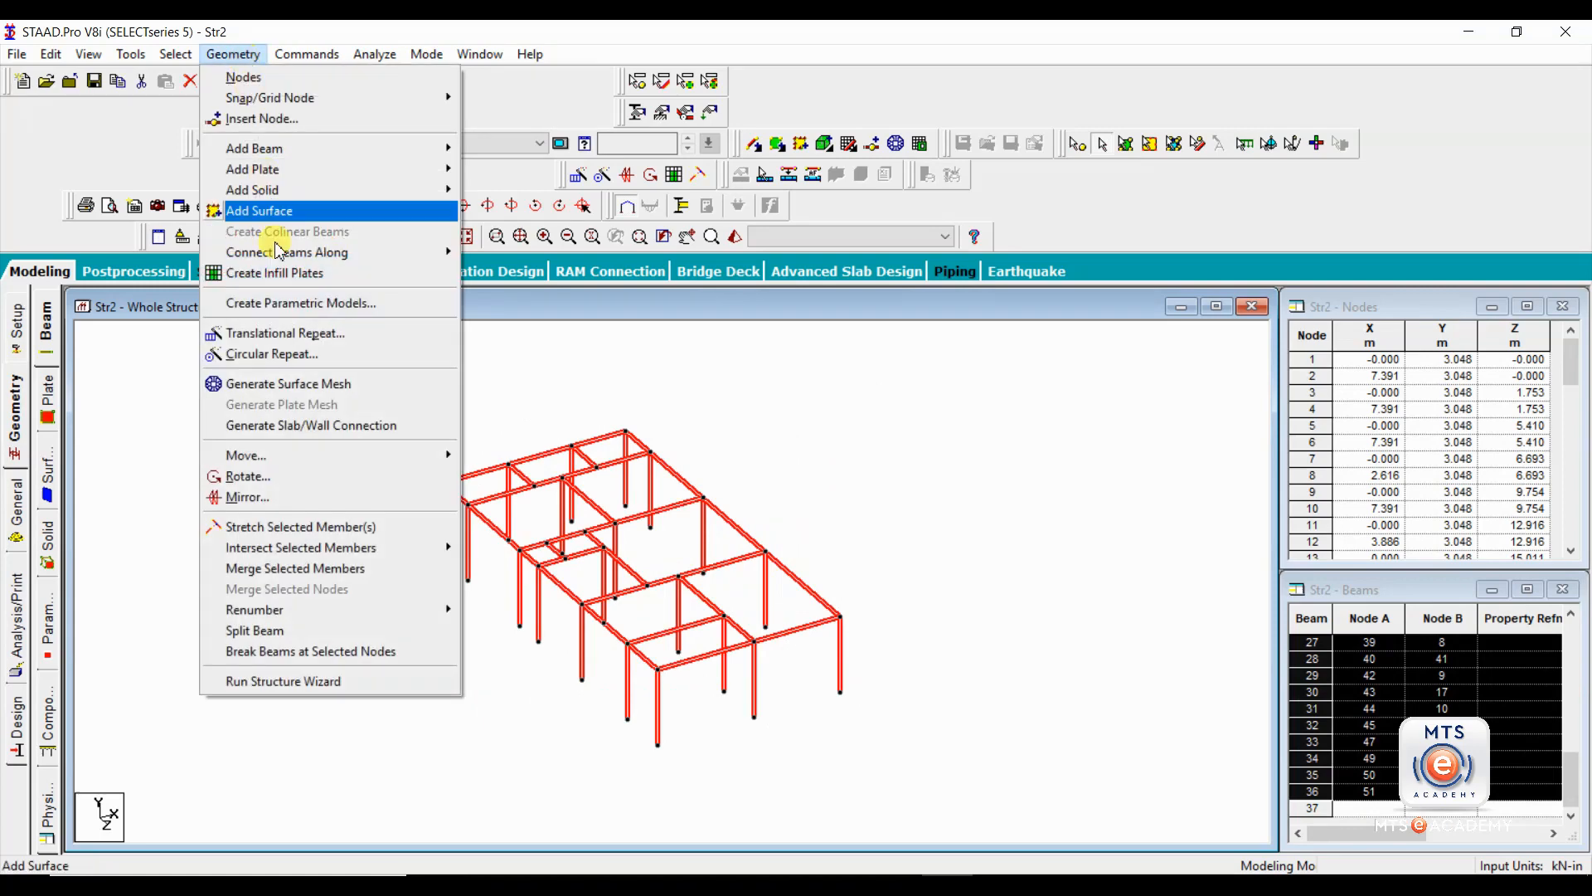
pyautogui.moveTo(368, 551)
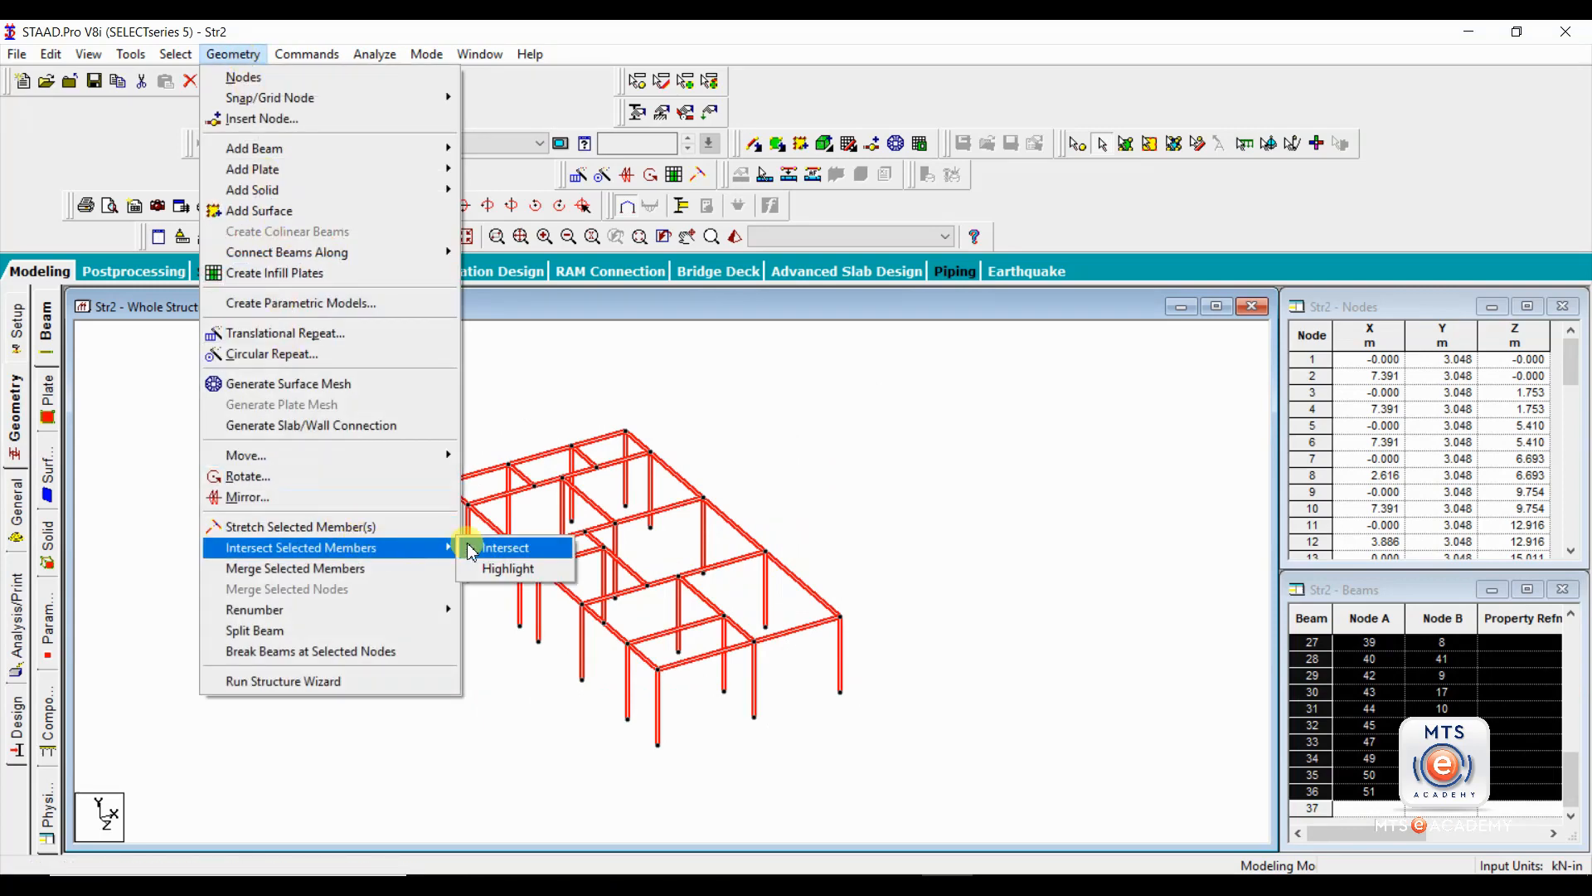
pyautogui.click(518, 547)
pyautogui.moveTo(817, 386); pyautogui.dragTo(961, 355)
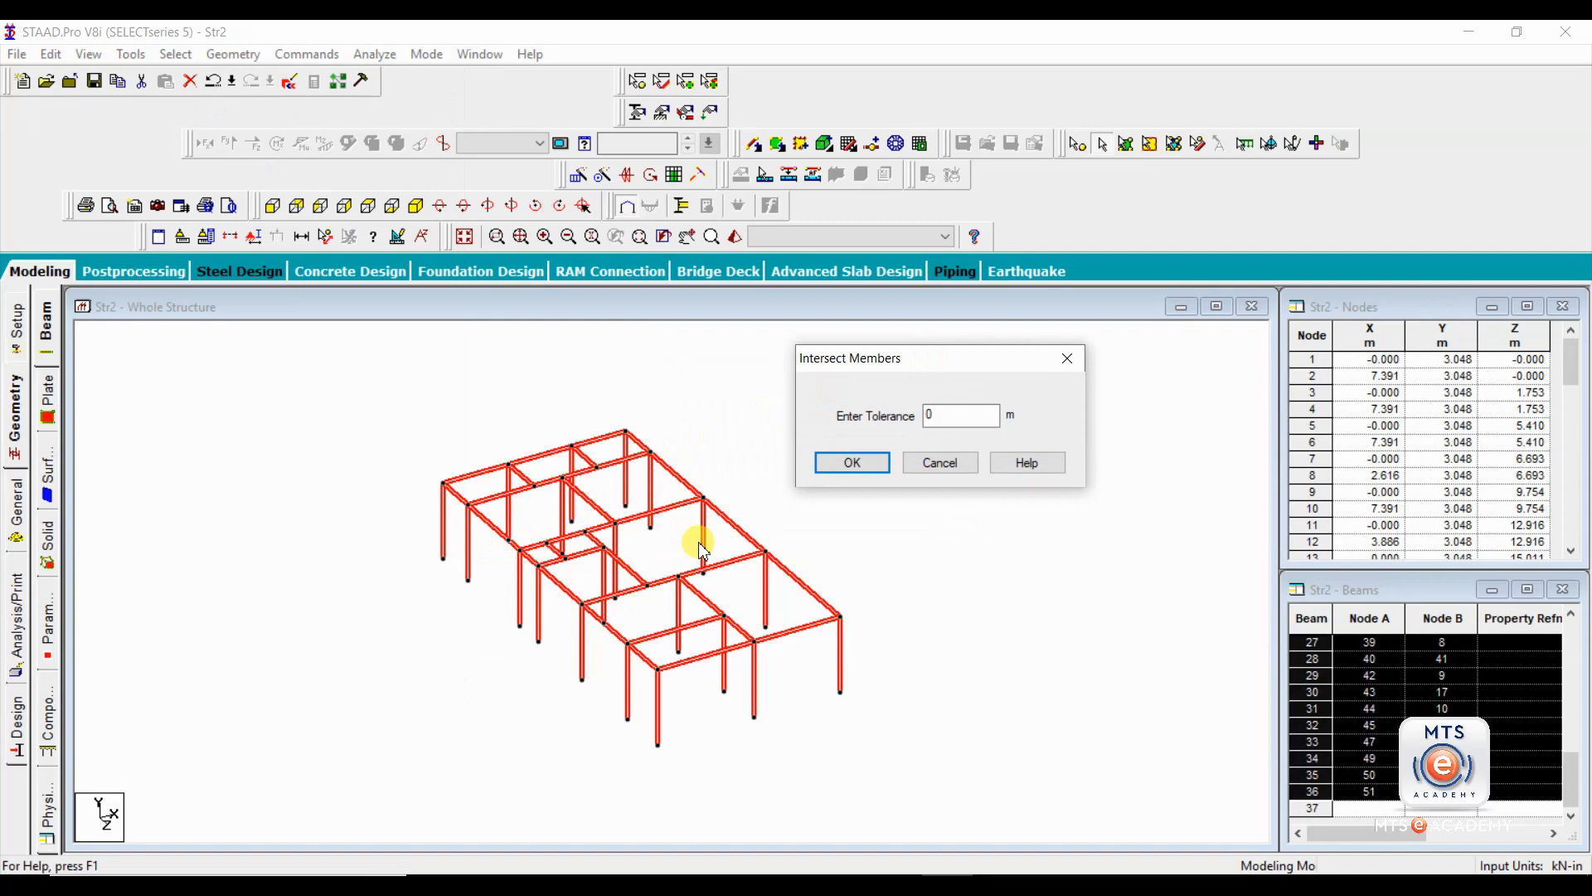
pyautogui.click(1067, 359)
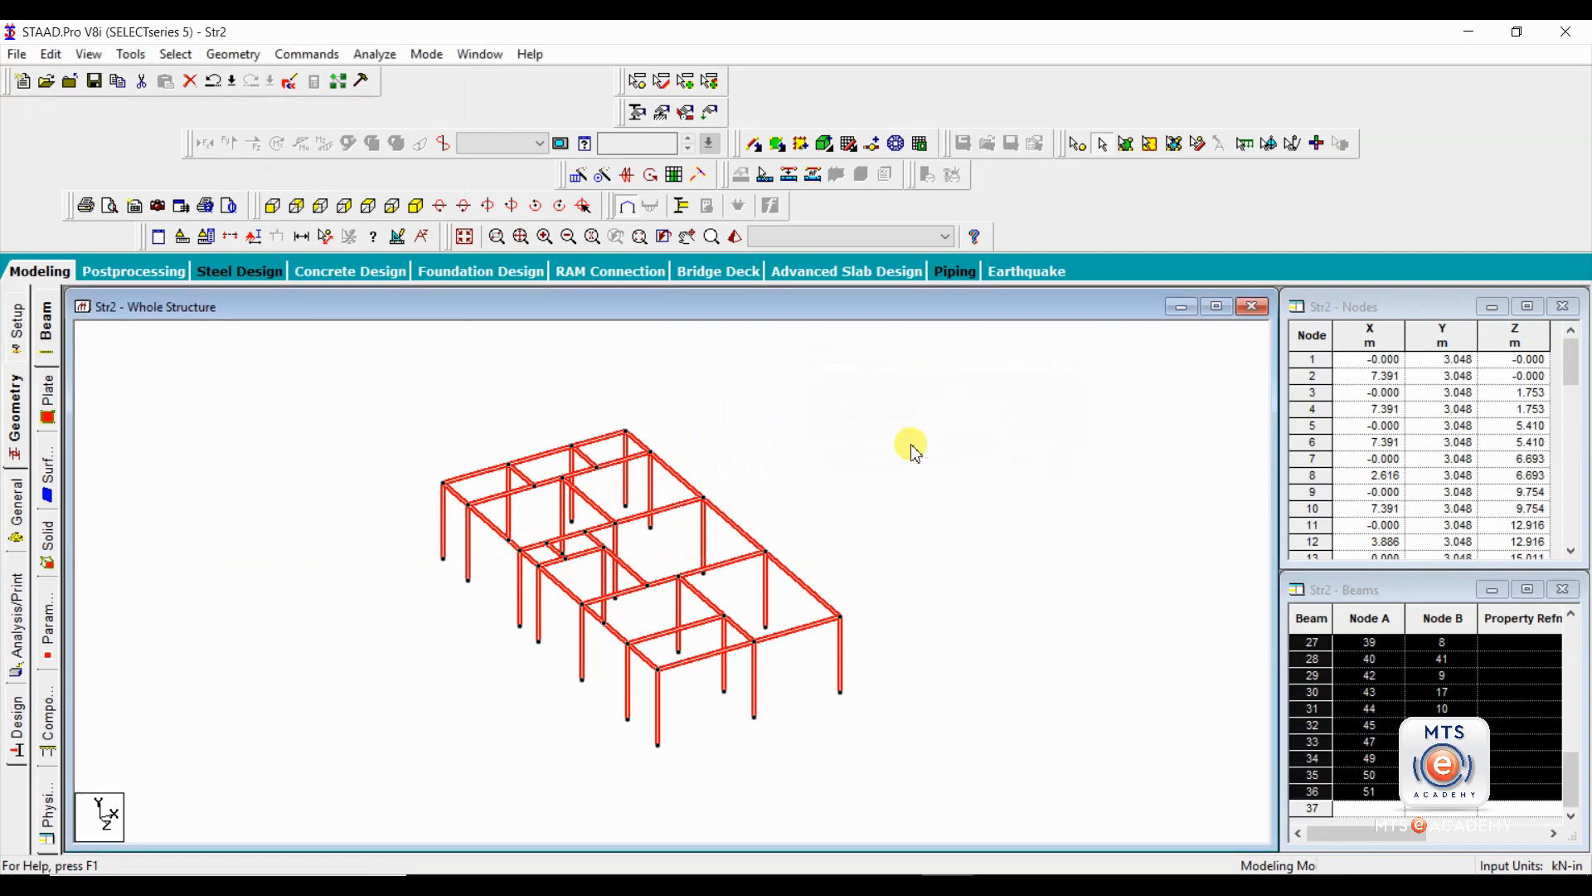
# Check the long edge roof beam for continuity across its intermediate column nodes.
pyautogui.click(788, 540)
pyautogui.click(768, 553)
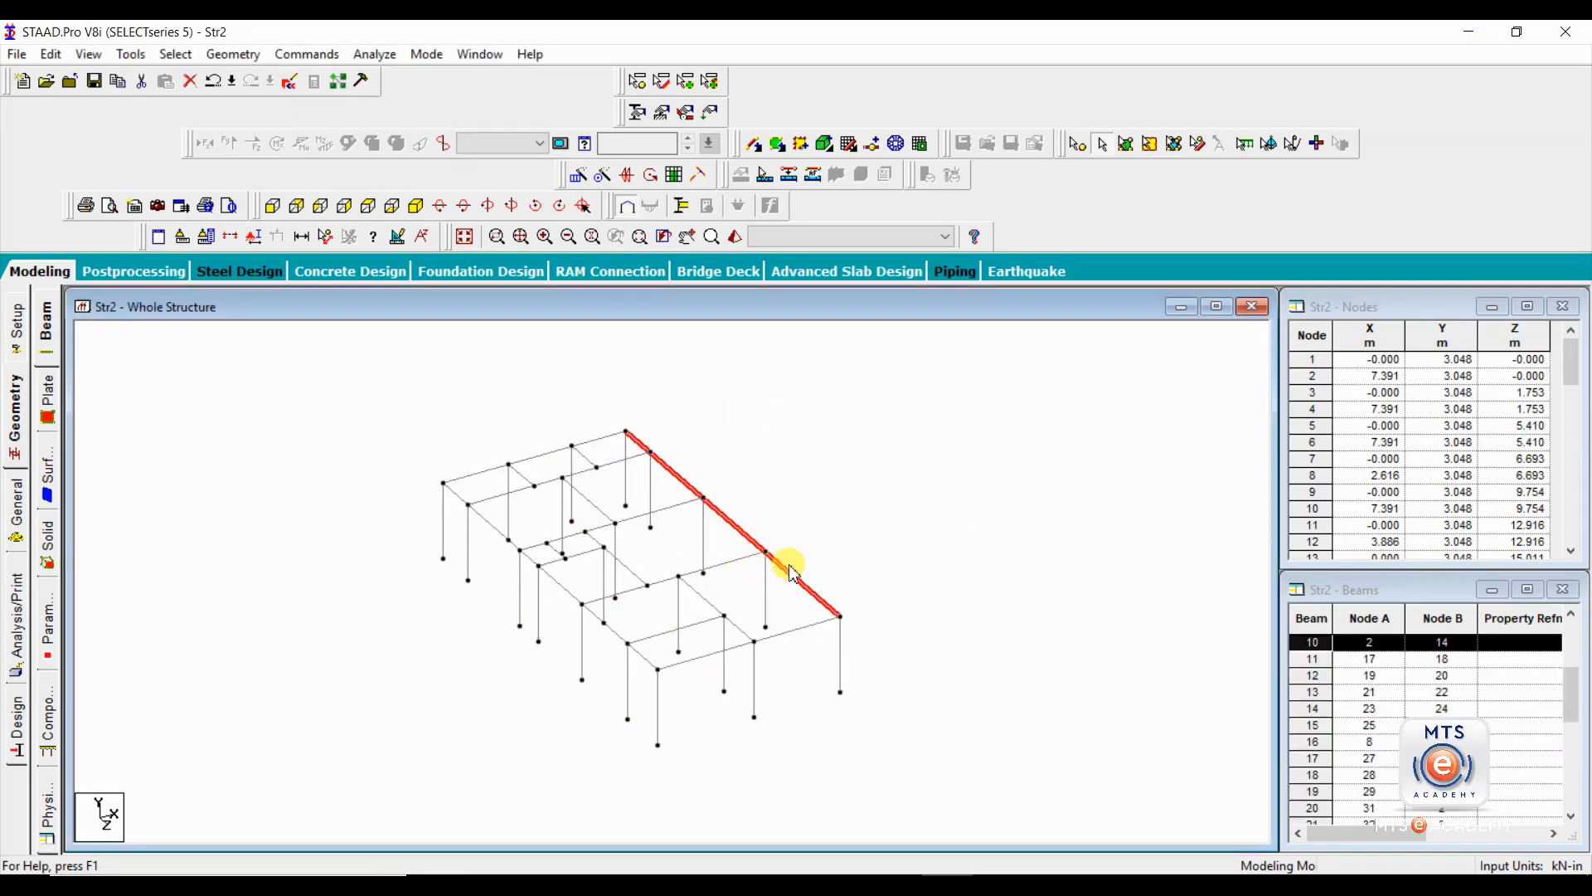
pyautogui.click(752, 555)
pyautogui.click(759, 549)
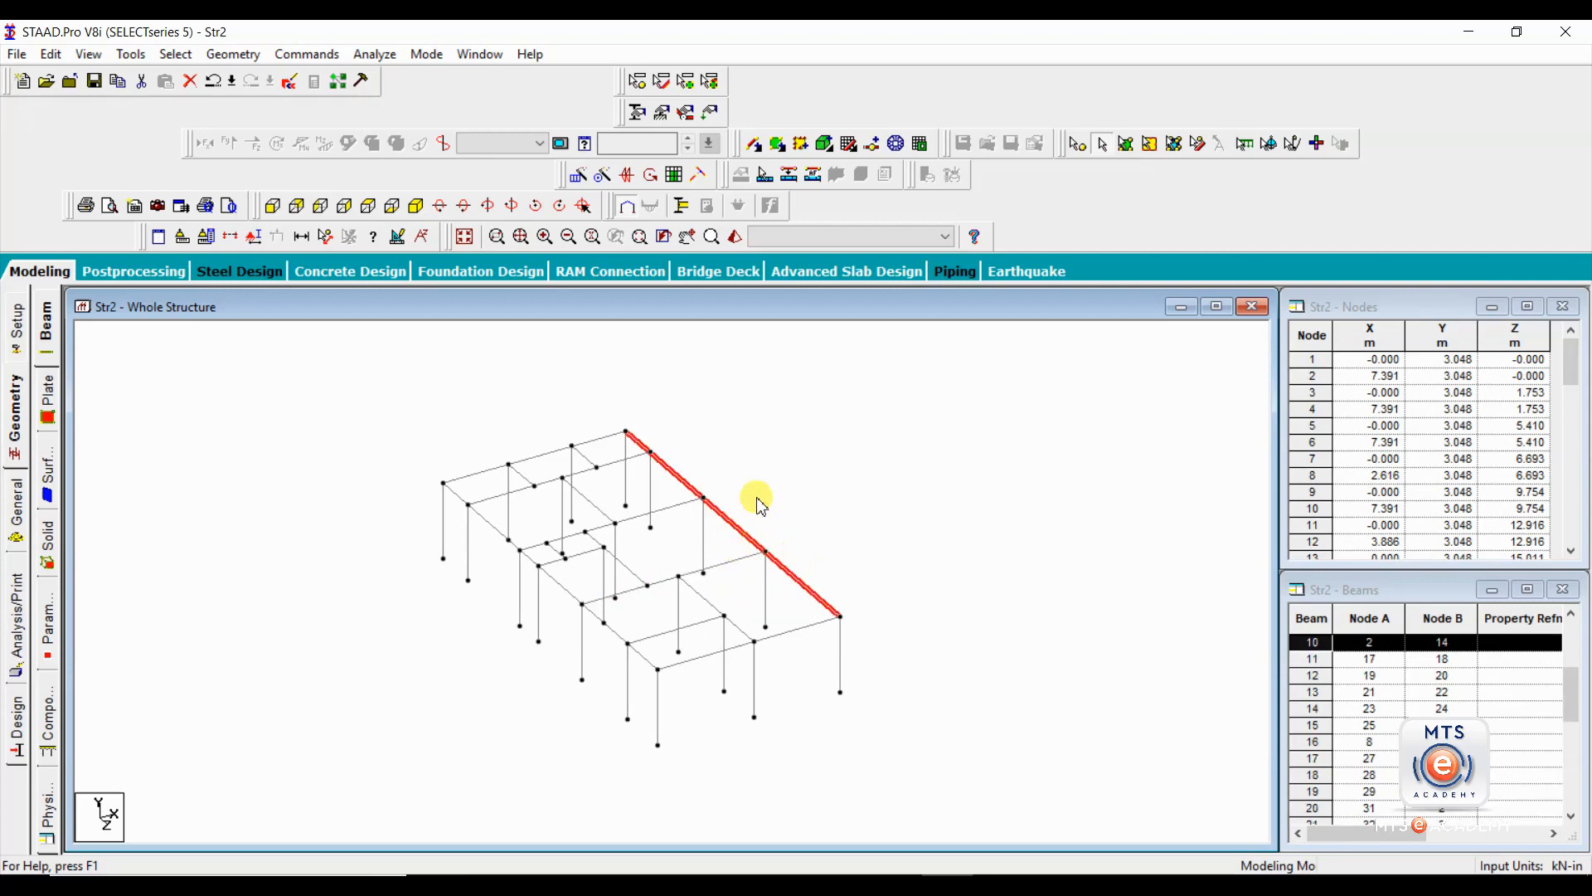
pyautogui.click(826, 526)
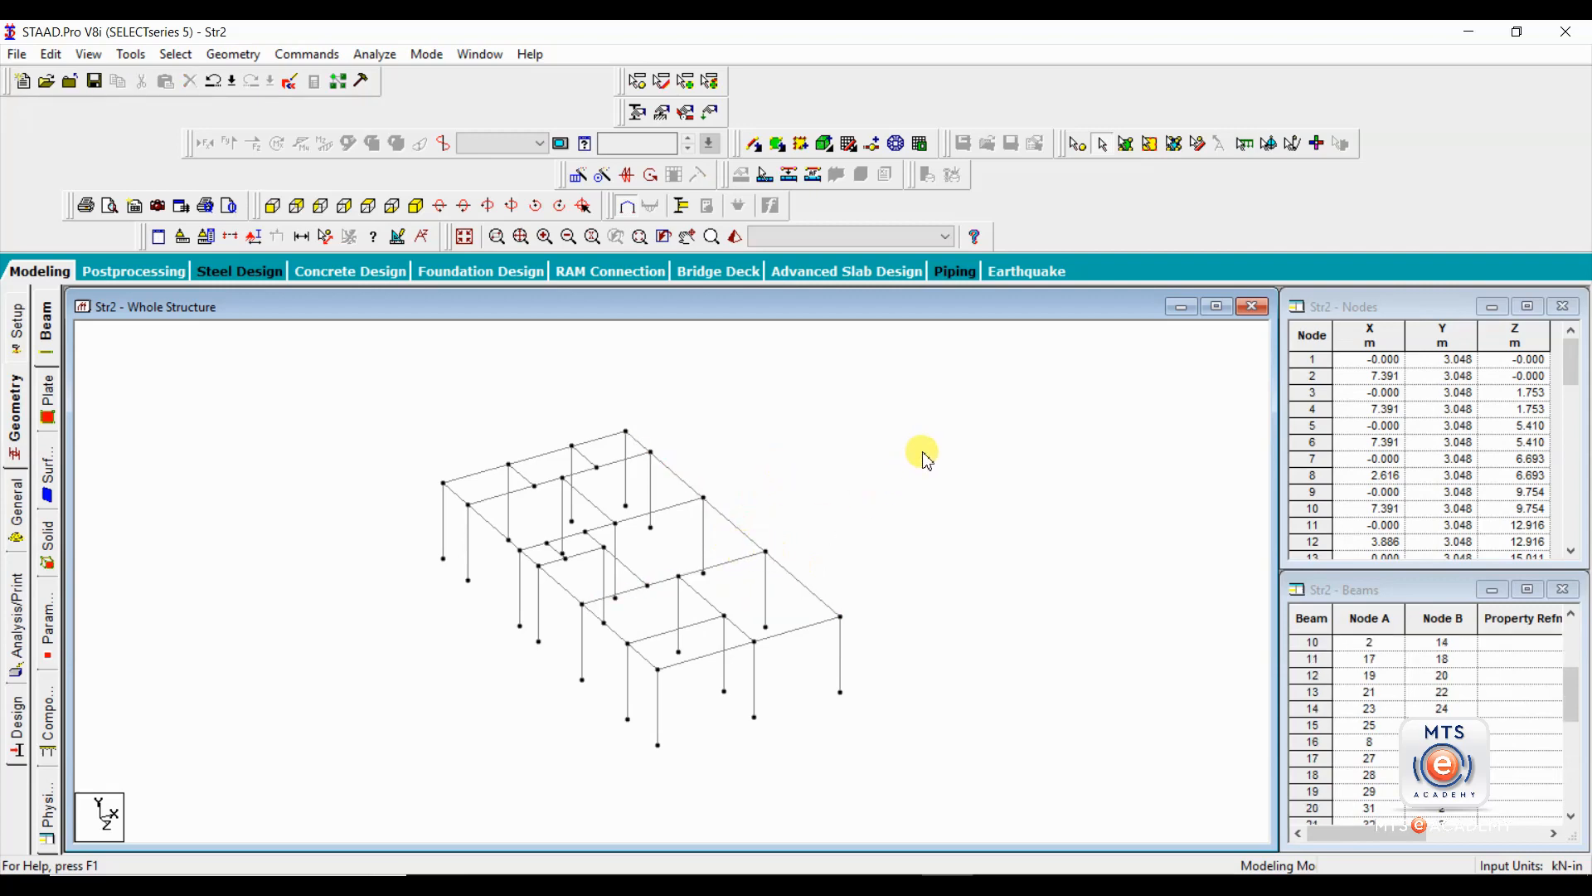
# Select the entire structure and intersect all its members with a tolerance of 0 m.
pyautogui.hotkey('ctrl', 'a')
pyautogui.click(233, 54)
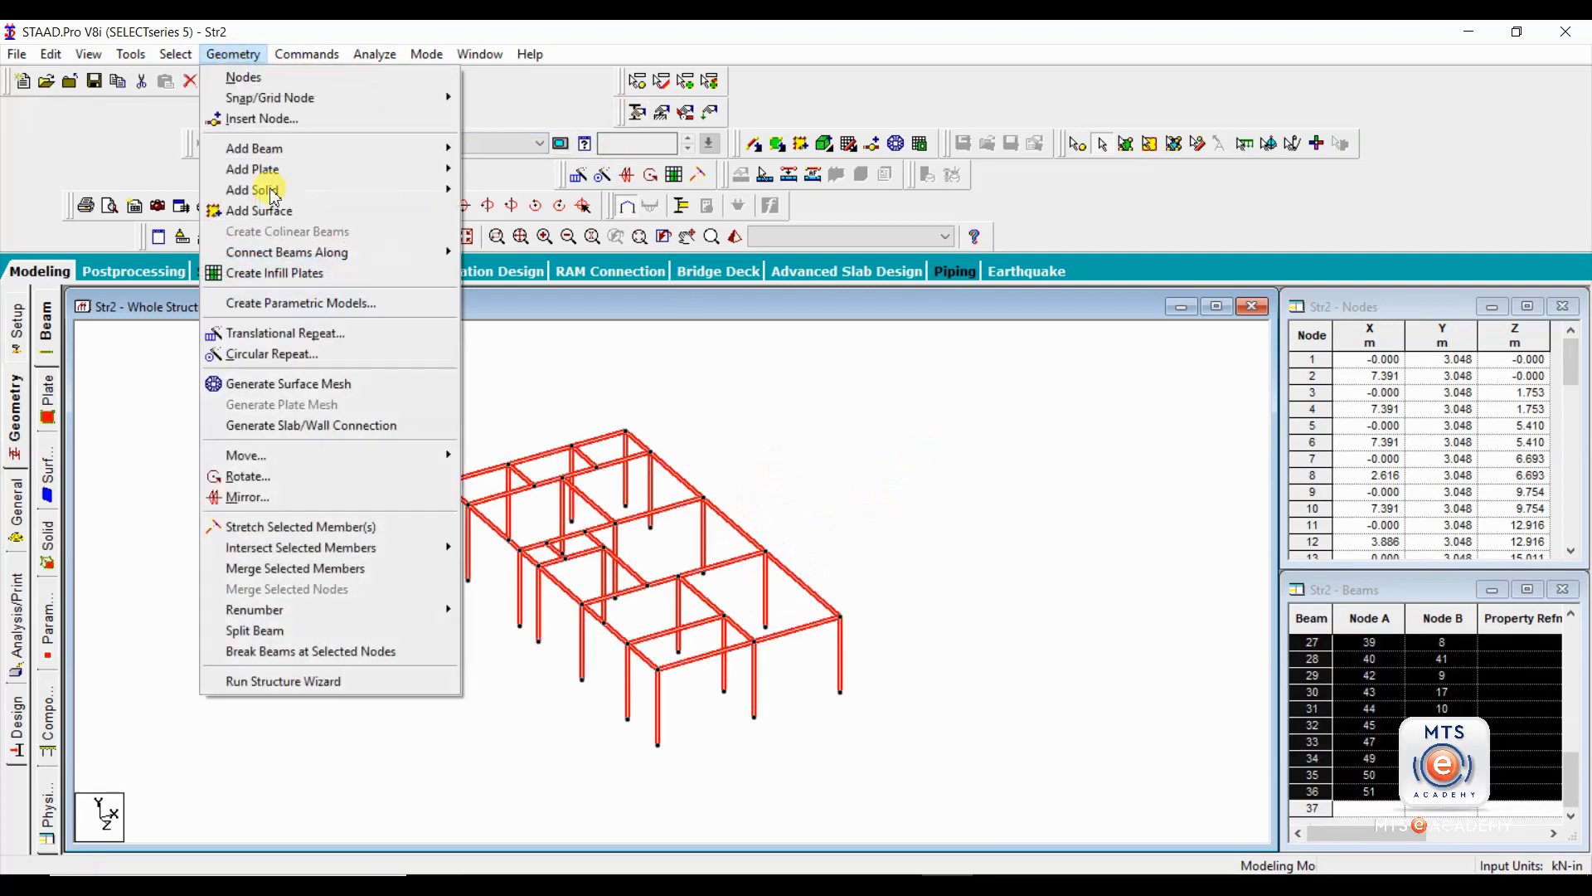
pyautogui.moveTo(365, 547)
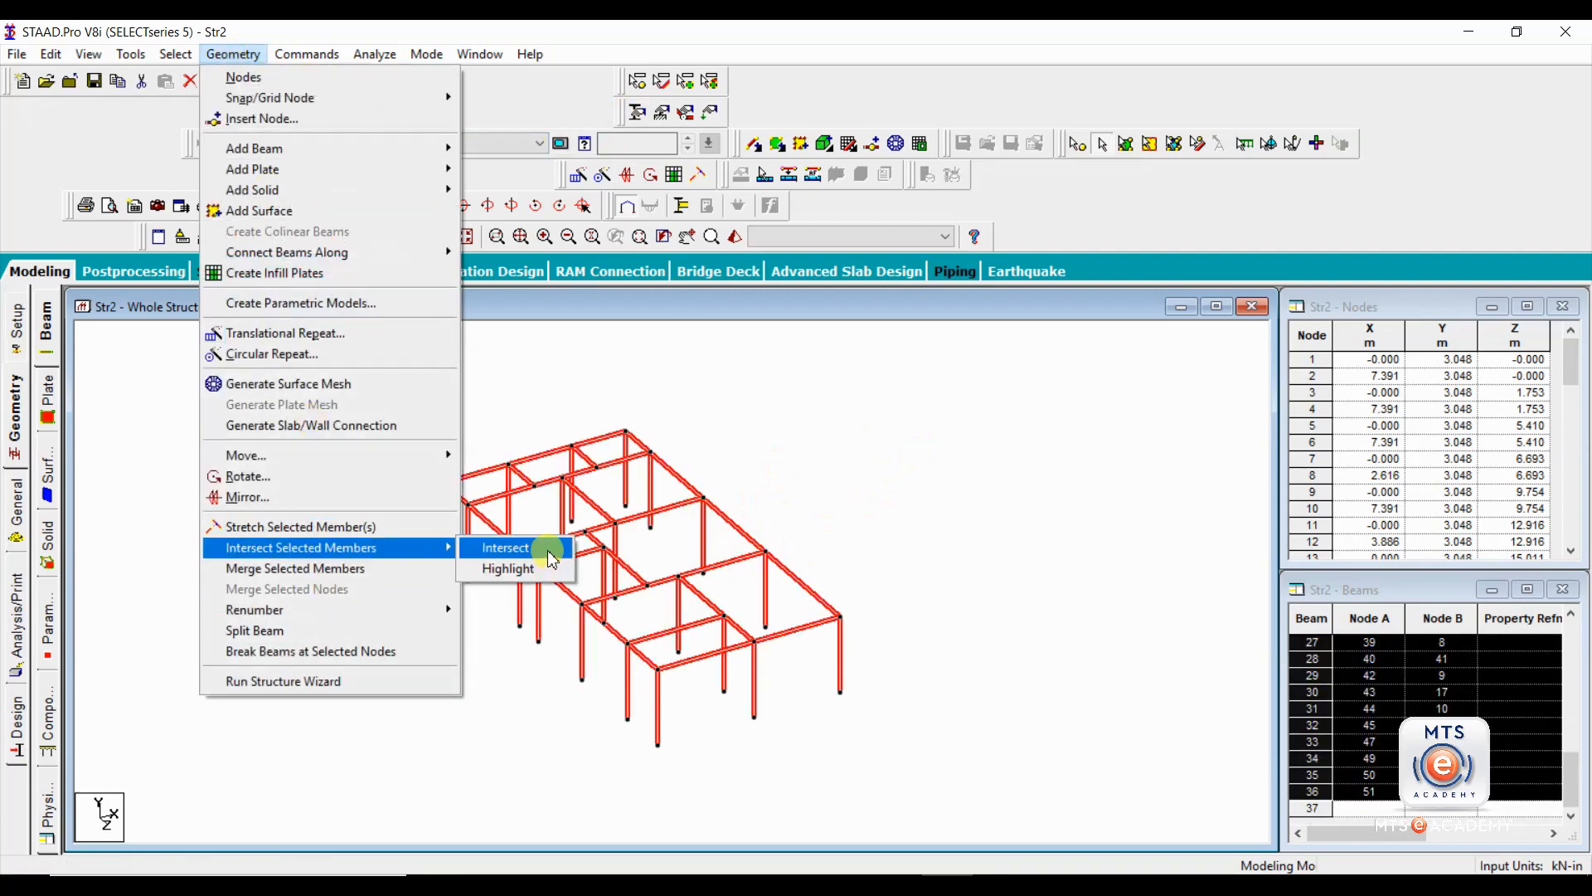
pyautogui.click(548, 550)
pyautogui.click(706, 494)
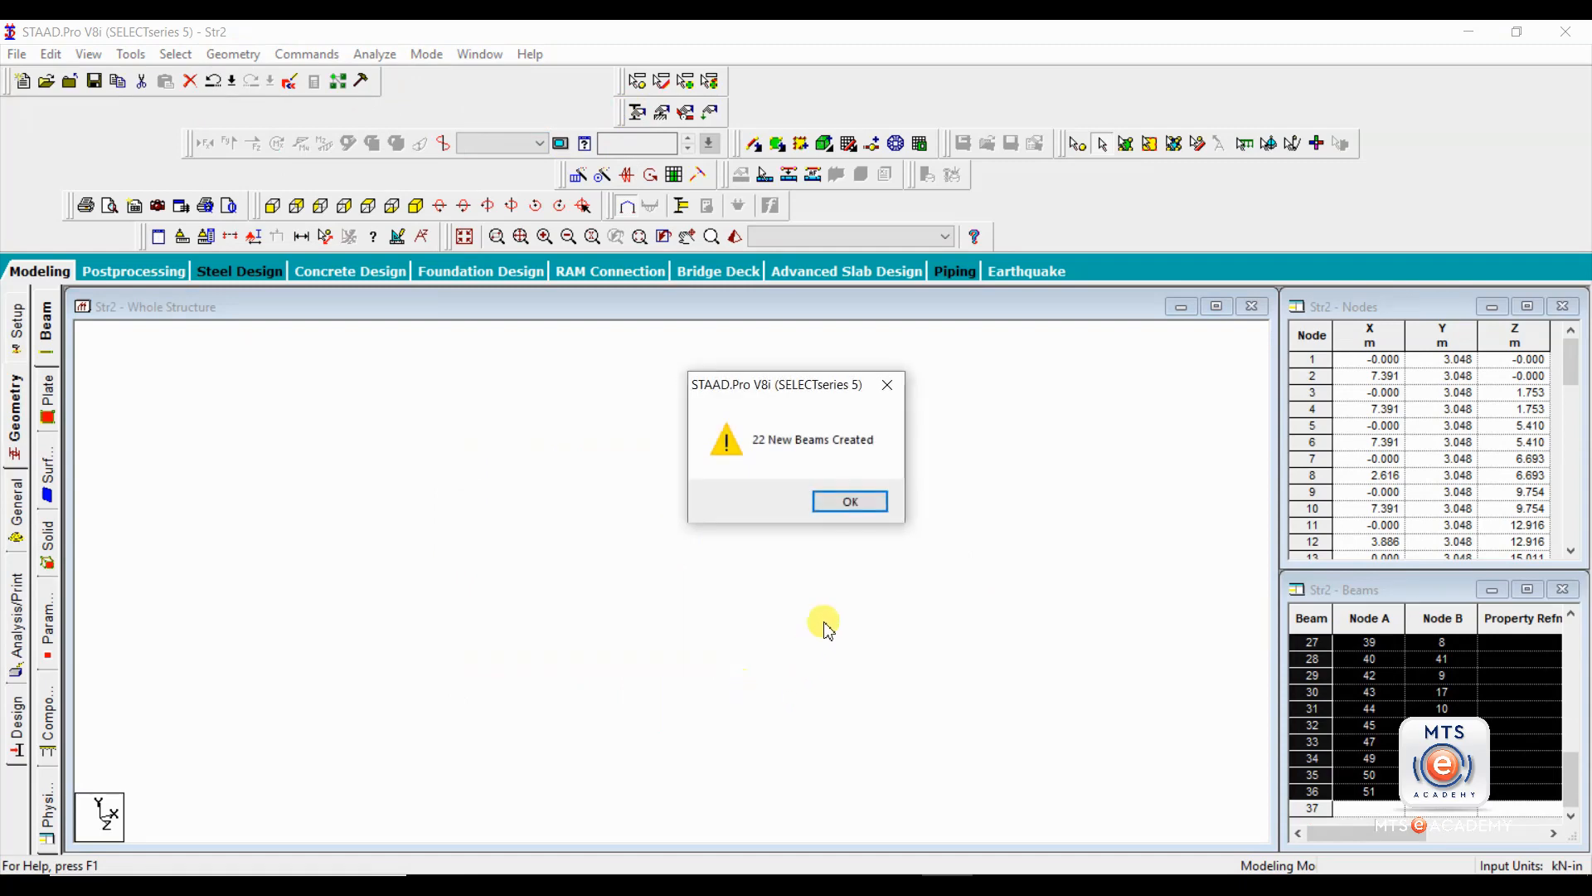
pyautogui.click(857, 504)
# Check individual roof beam segments along the long edge and the neighbouring bays for splits at the nodes.
pyautogui.click(747, 533)
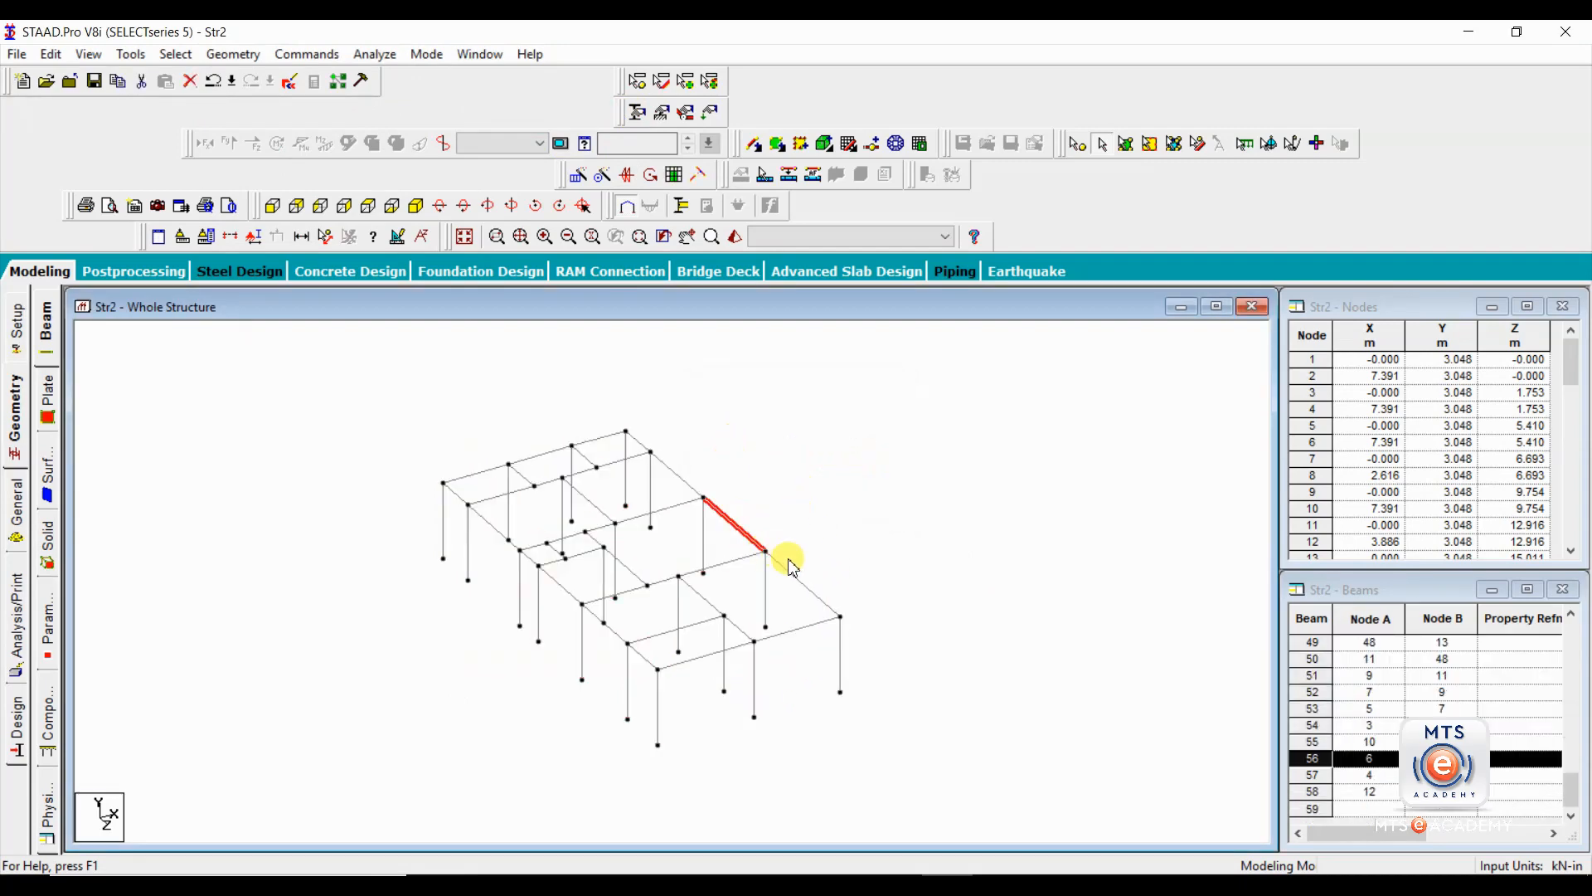
pyautogui.click(800, 583)
pyautogui.click(725, 562)
pyautogui.click(737, 531)
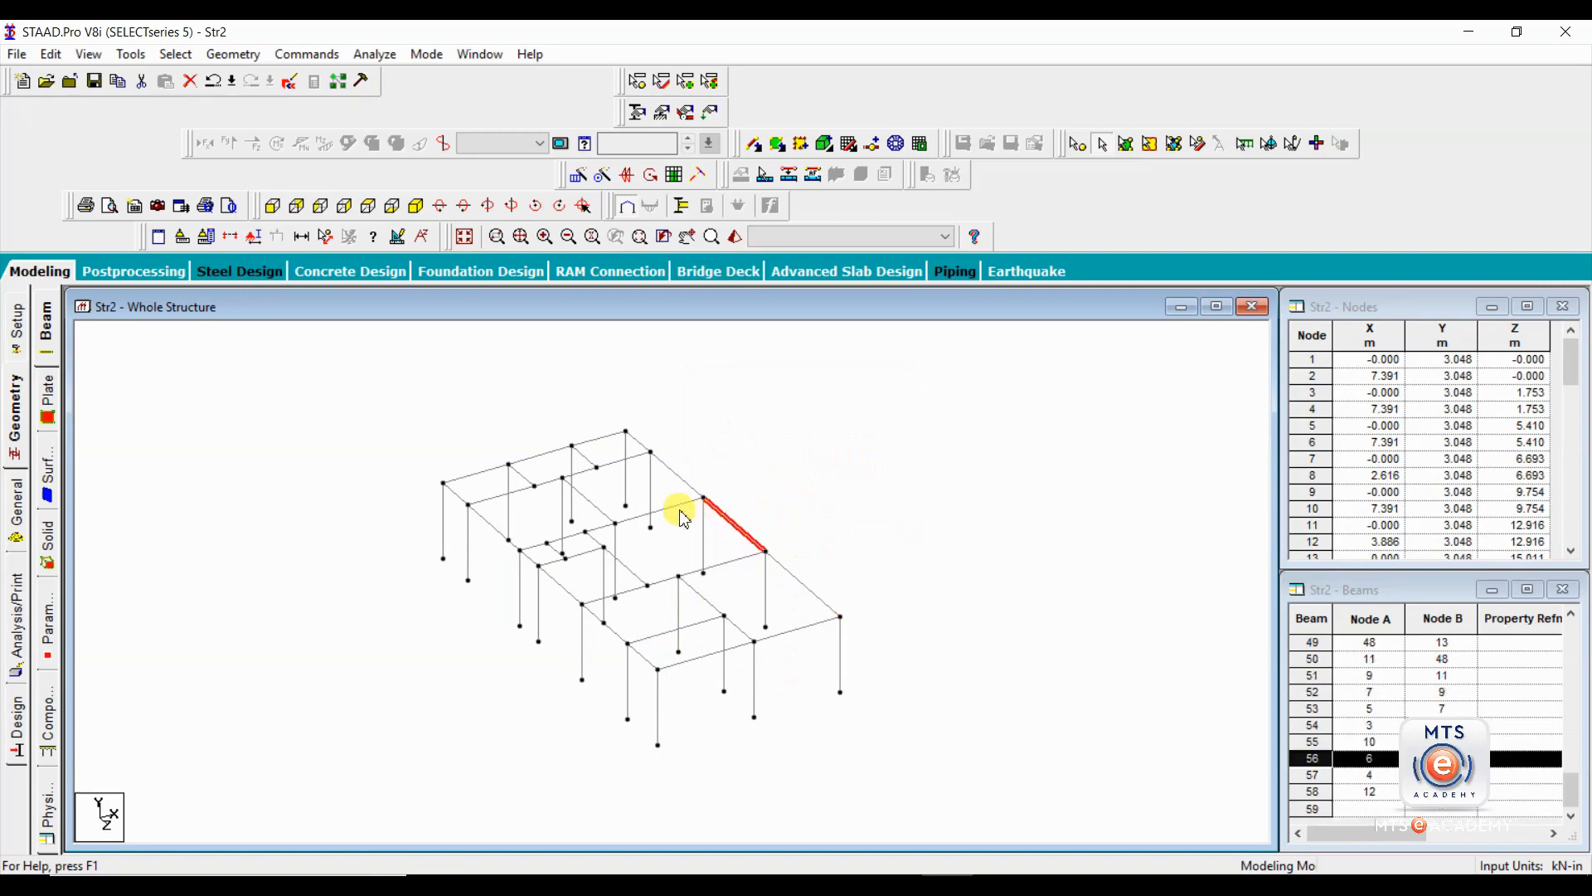
pyautogui.click(676, 505)
pyautogui.click(759, 498)
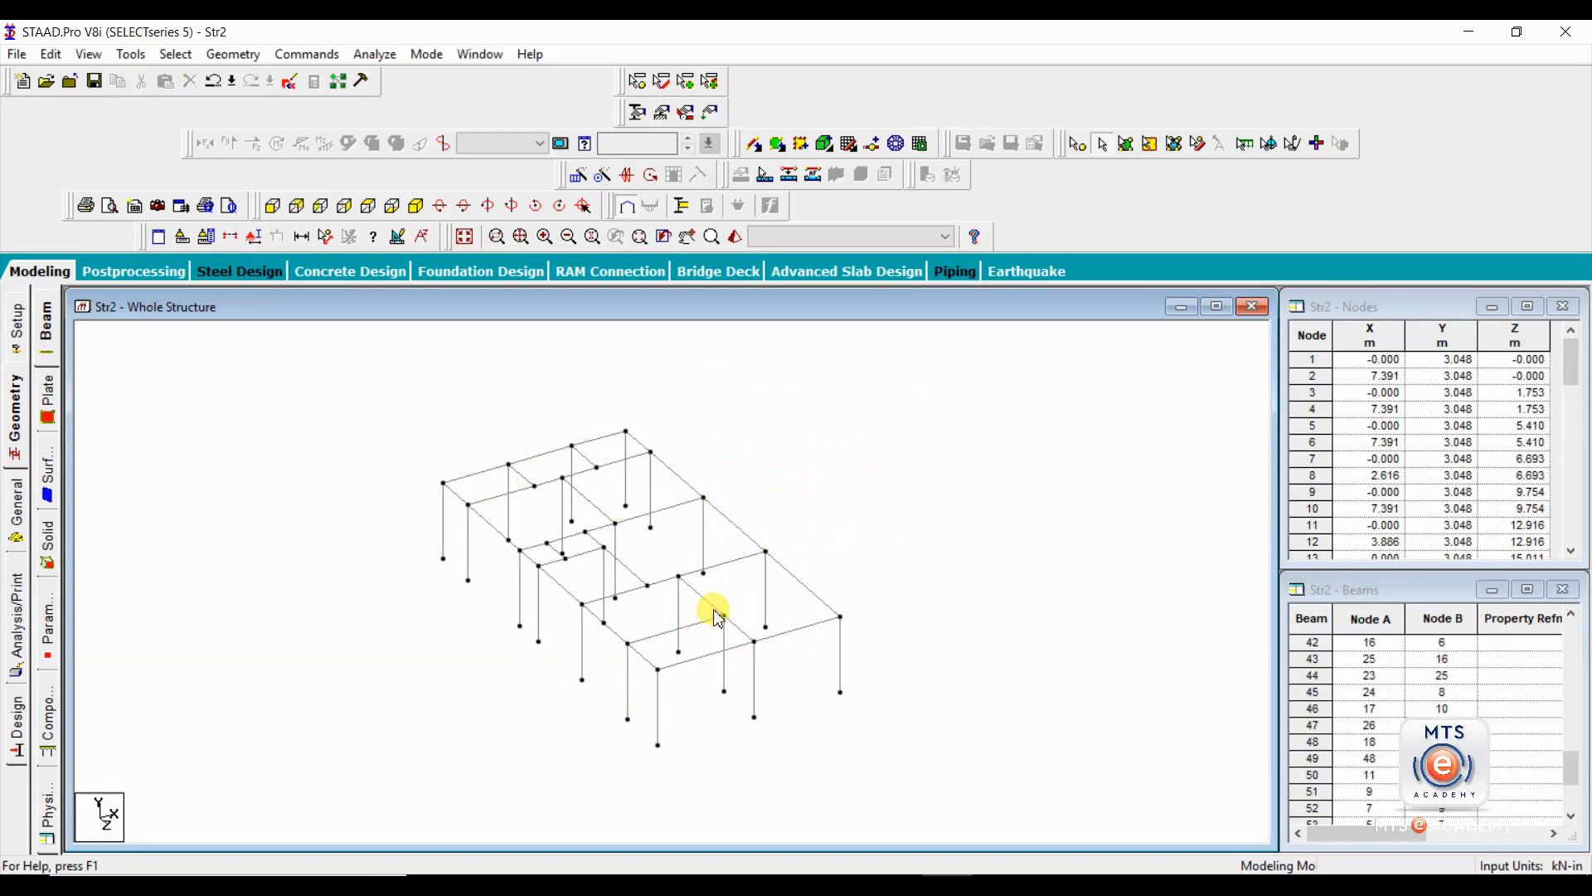
# View the frame in plan from above and return to the isometric view.
pyautogui.click(347, 209)
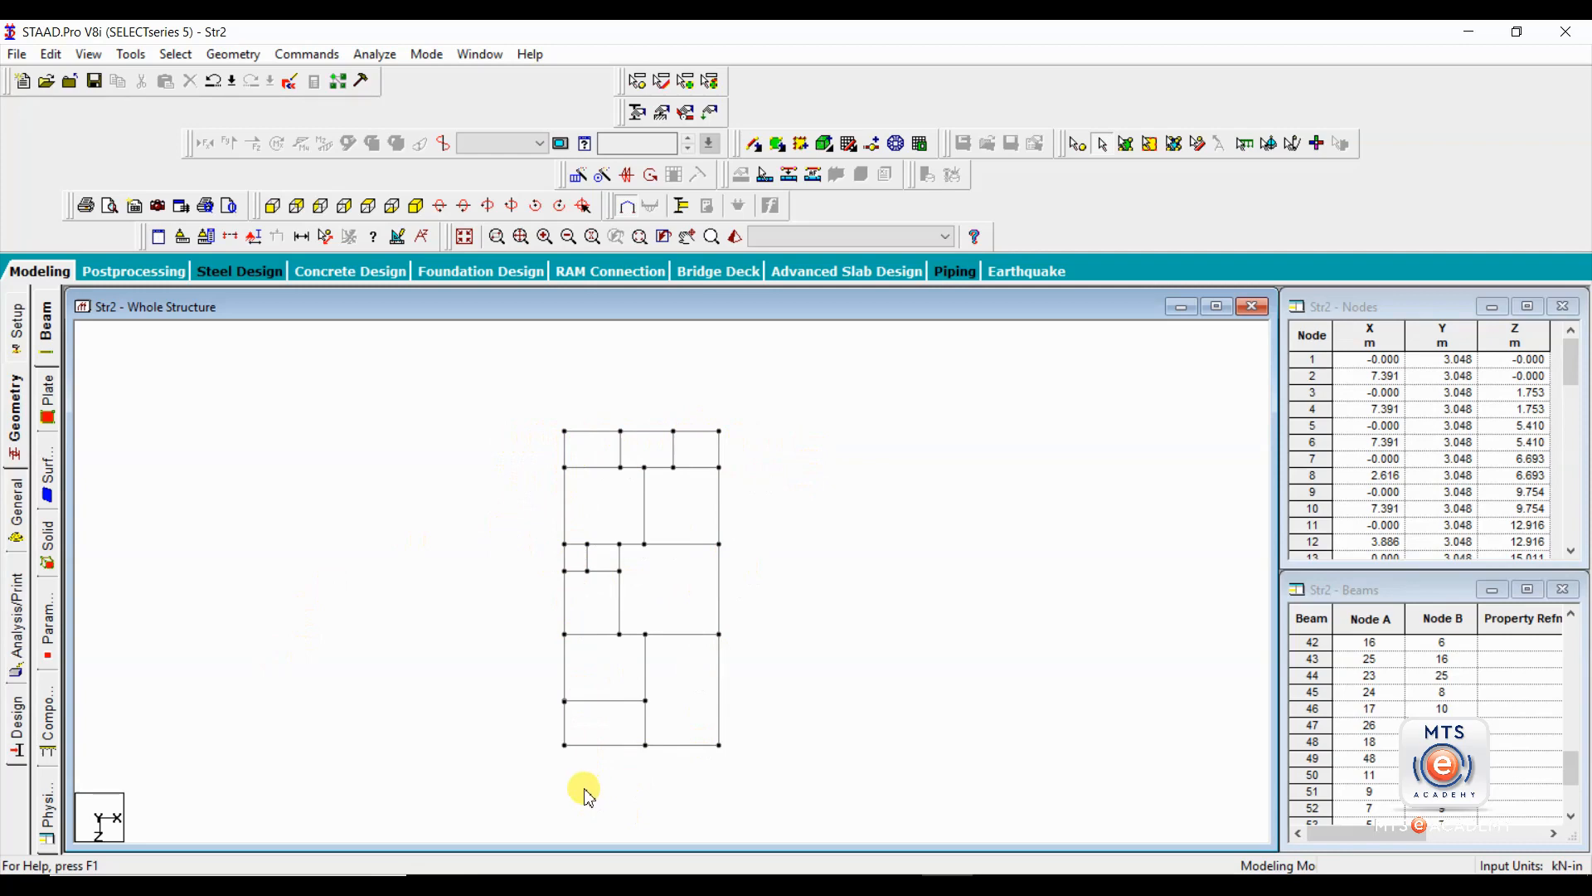
pyautogui.click(416, 206)
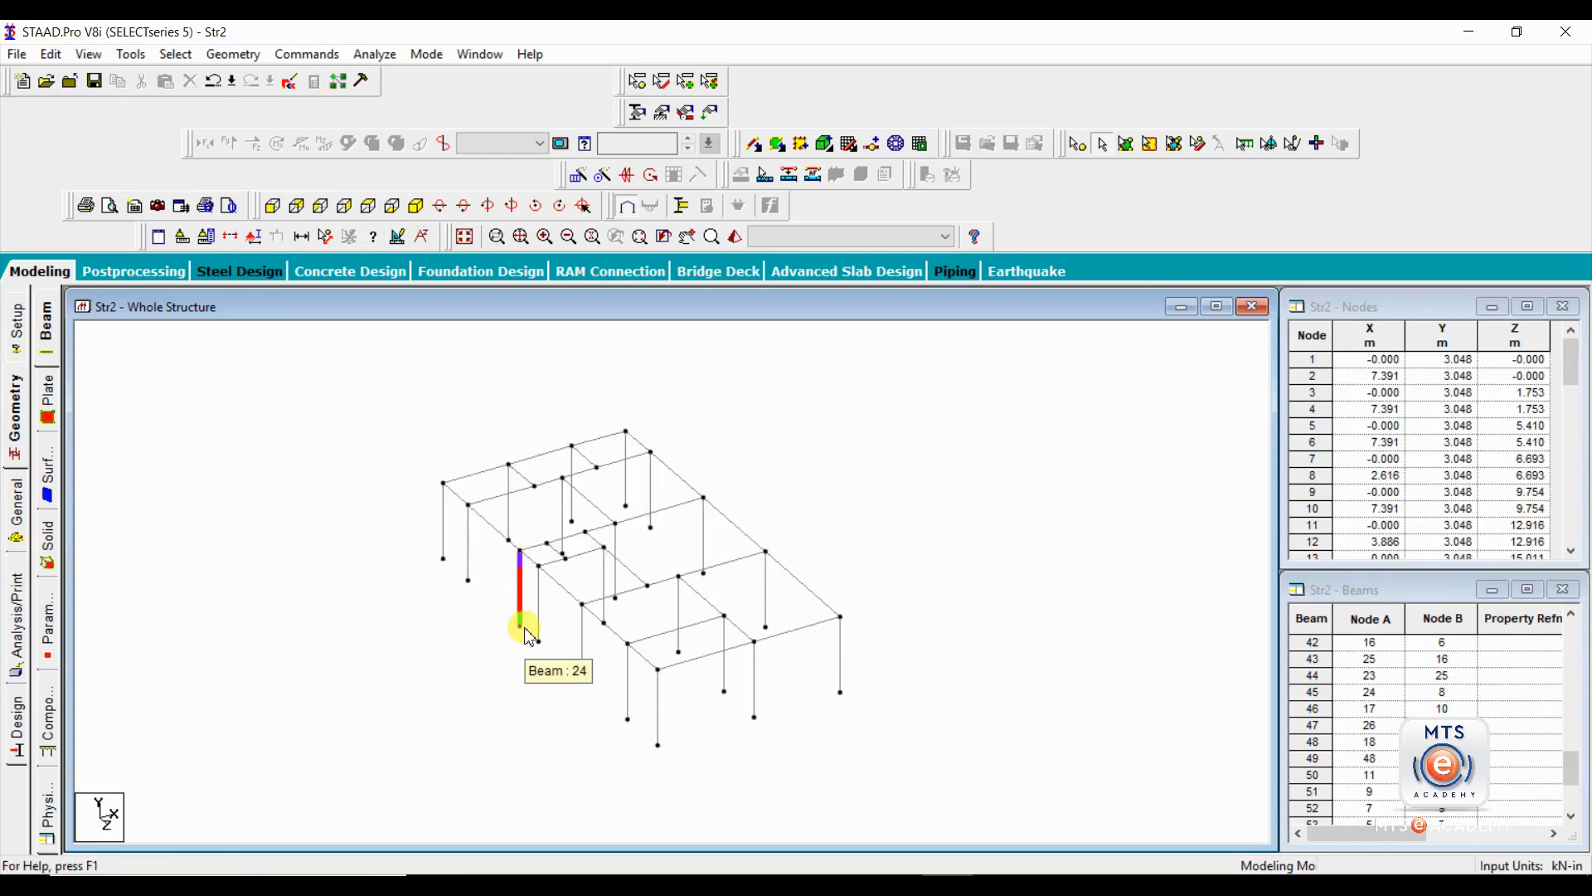
pyautogui.moveTo(505, 675); pyautogui.dragTo(423, 660, button='middle')
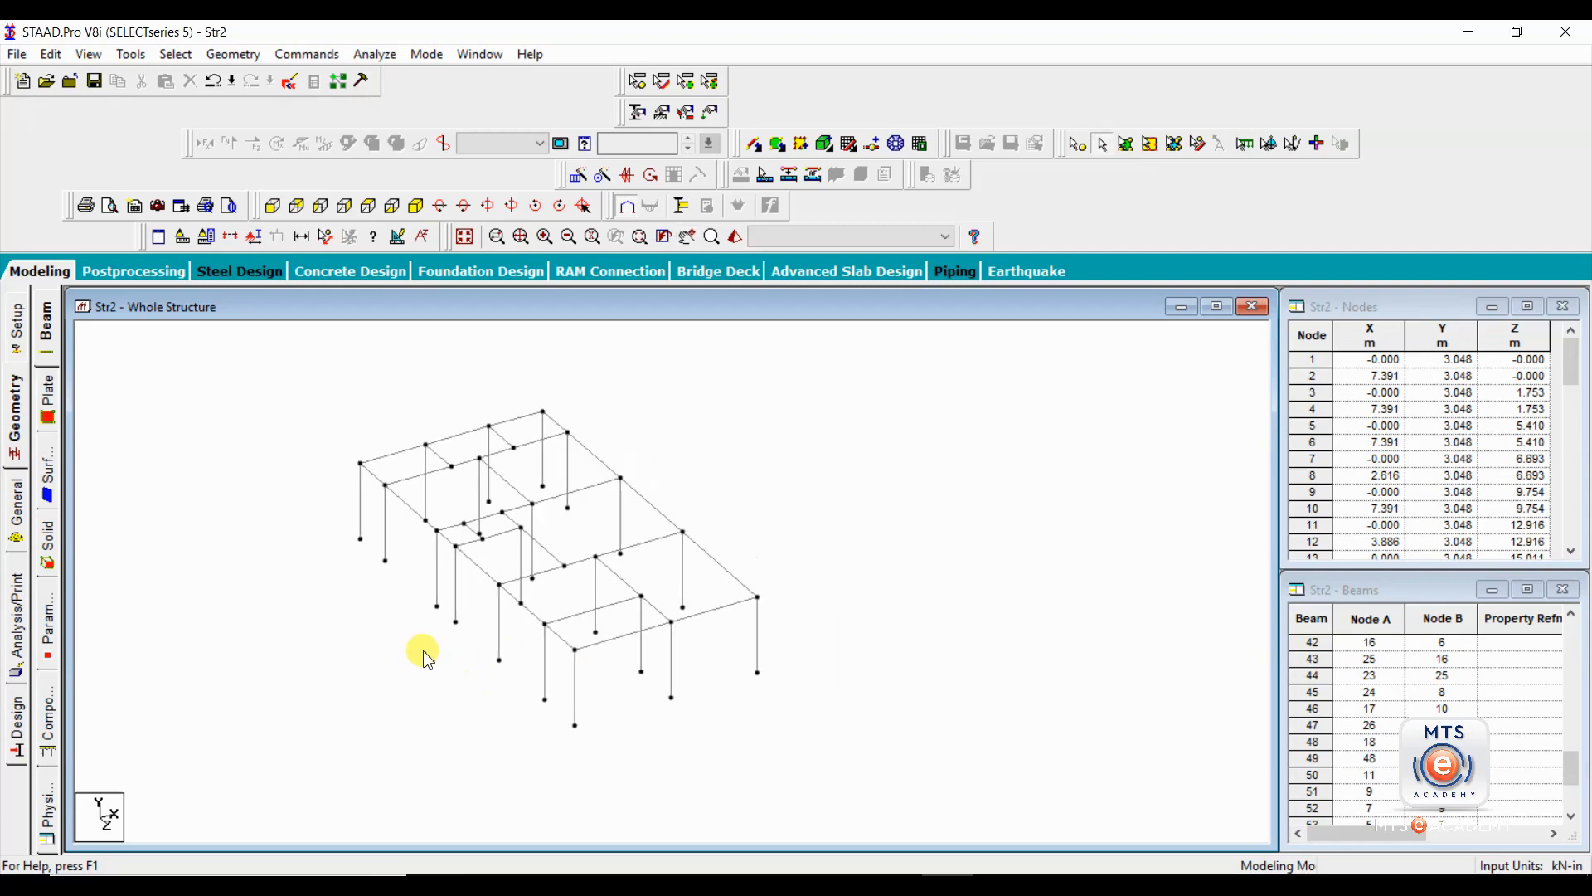
# Select all beams parallel to the X axis to check their alignment.
pyautogui.click(176, 54)
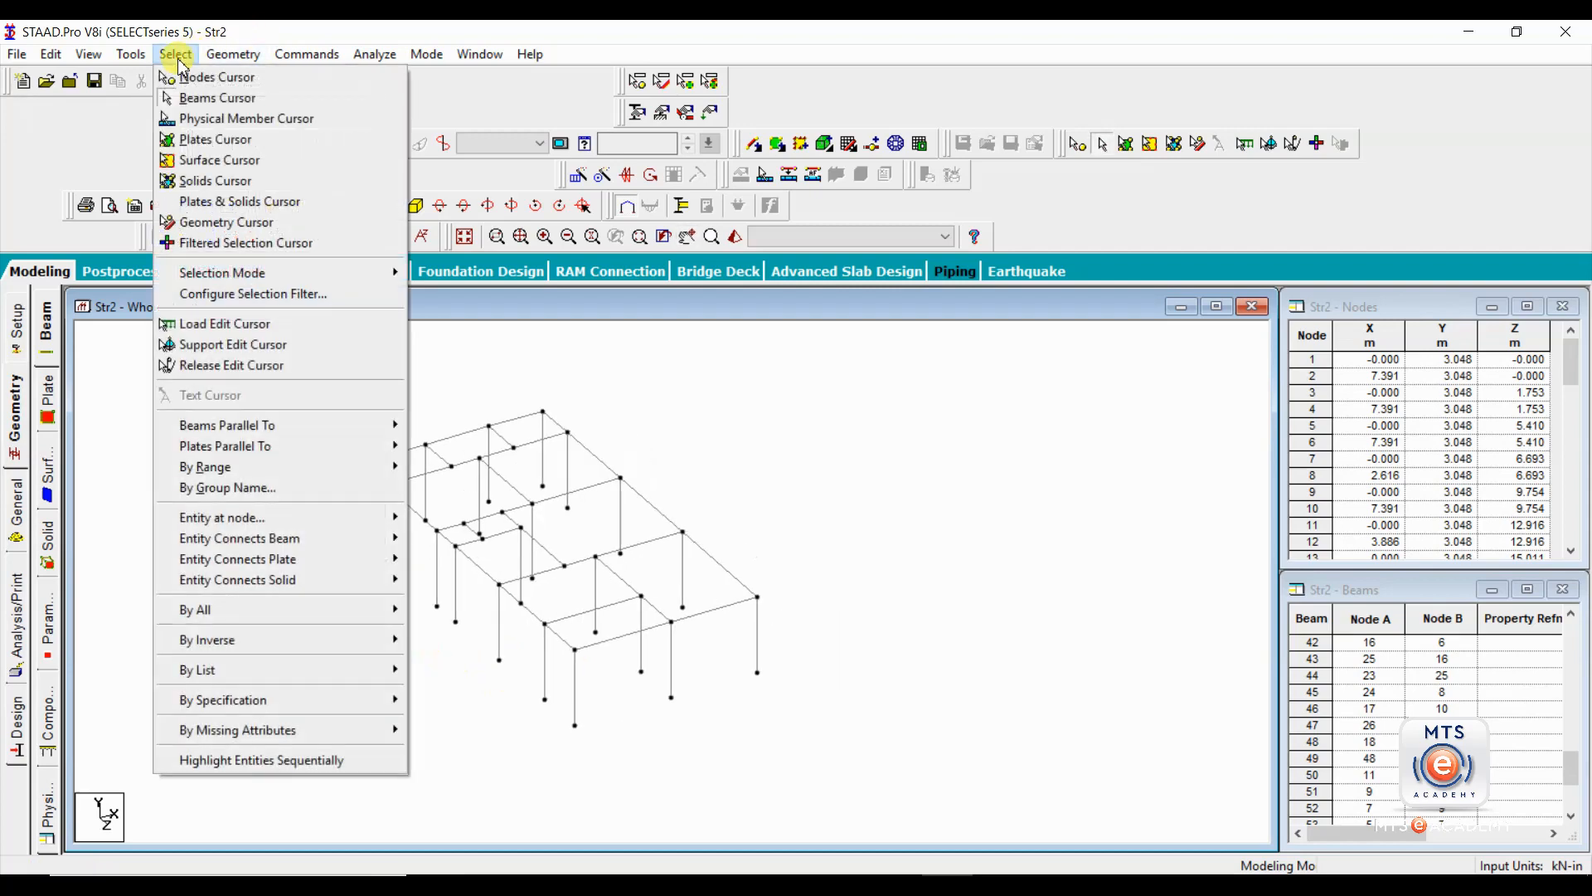
pyautogui.moveTo(308, 434)
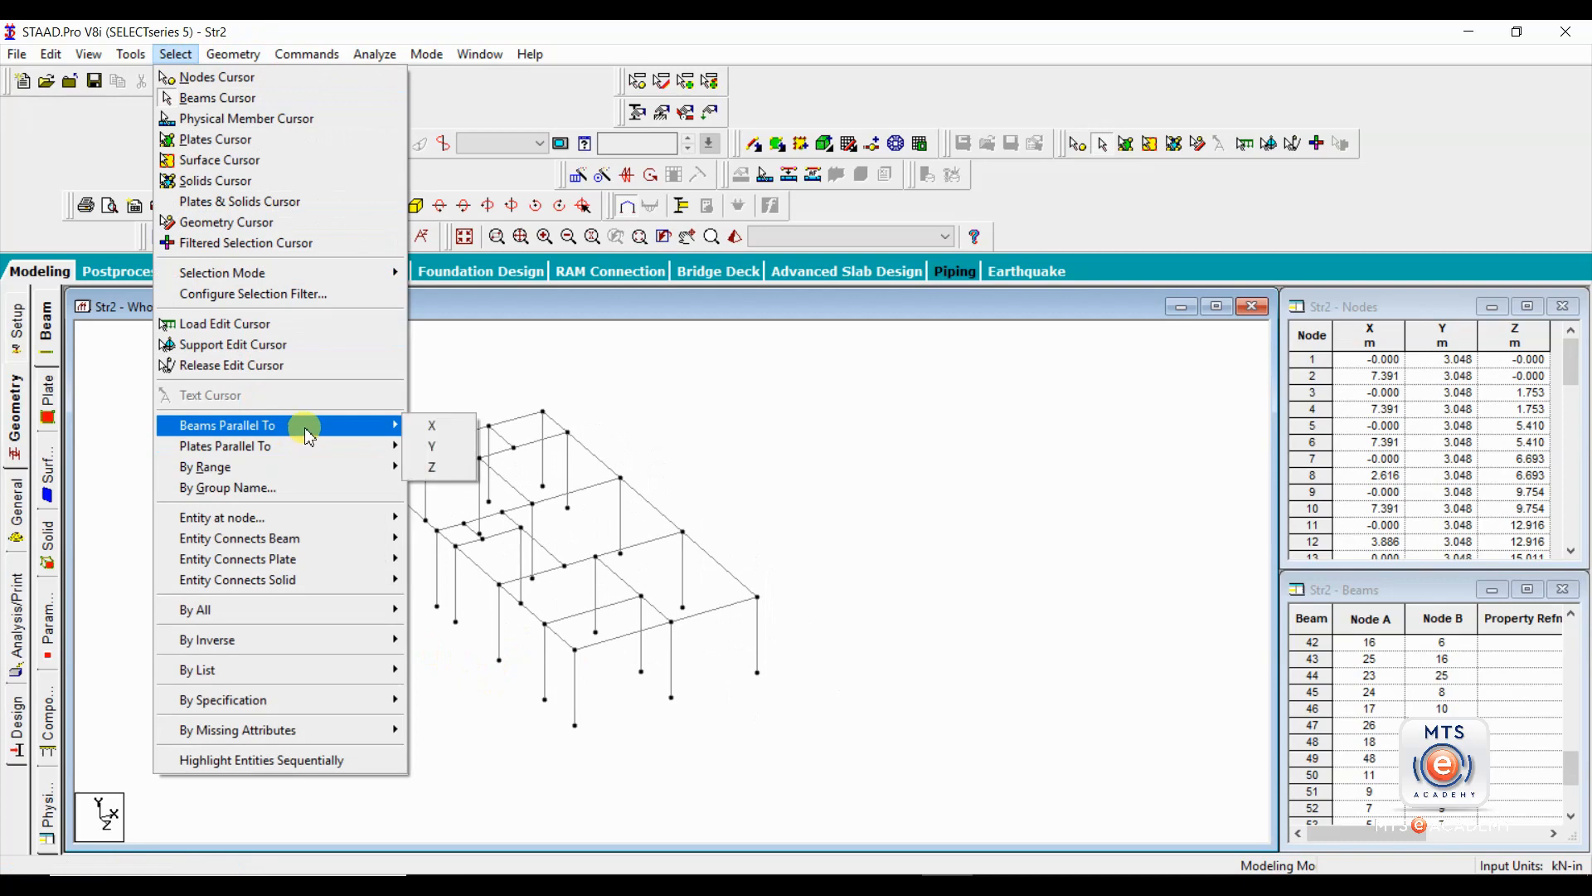
pyautogui.click(421, 425)
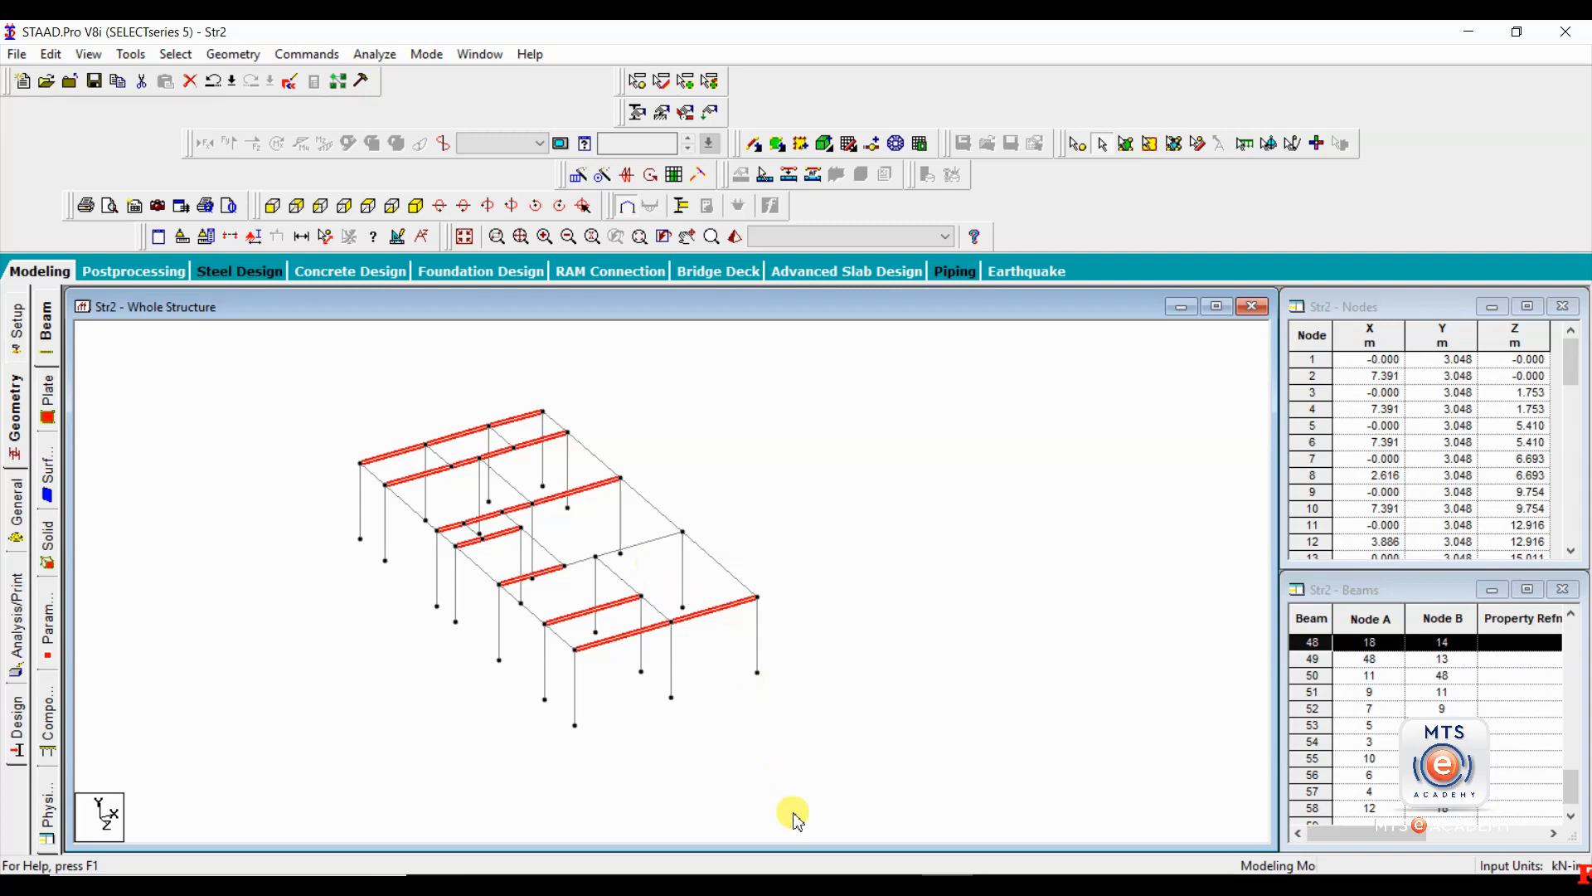
# Switch to plan1 2010.dwg in AutoCAD and examine the interior cross beam where it meets the outer column.
pyautogui.moveTo(897, 885)
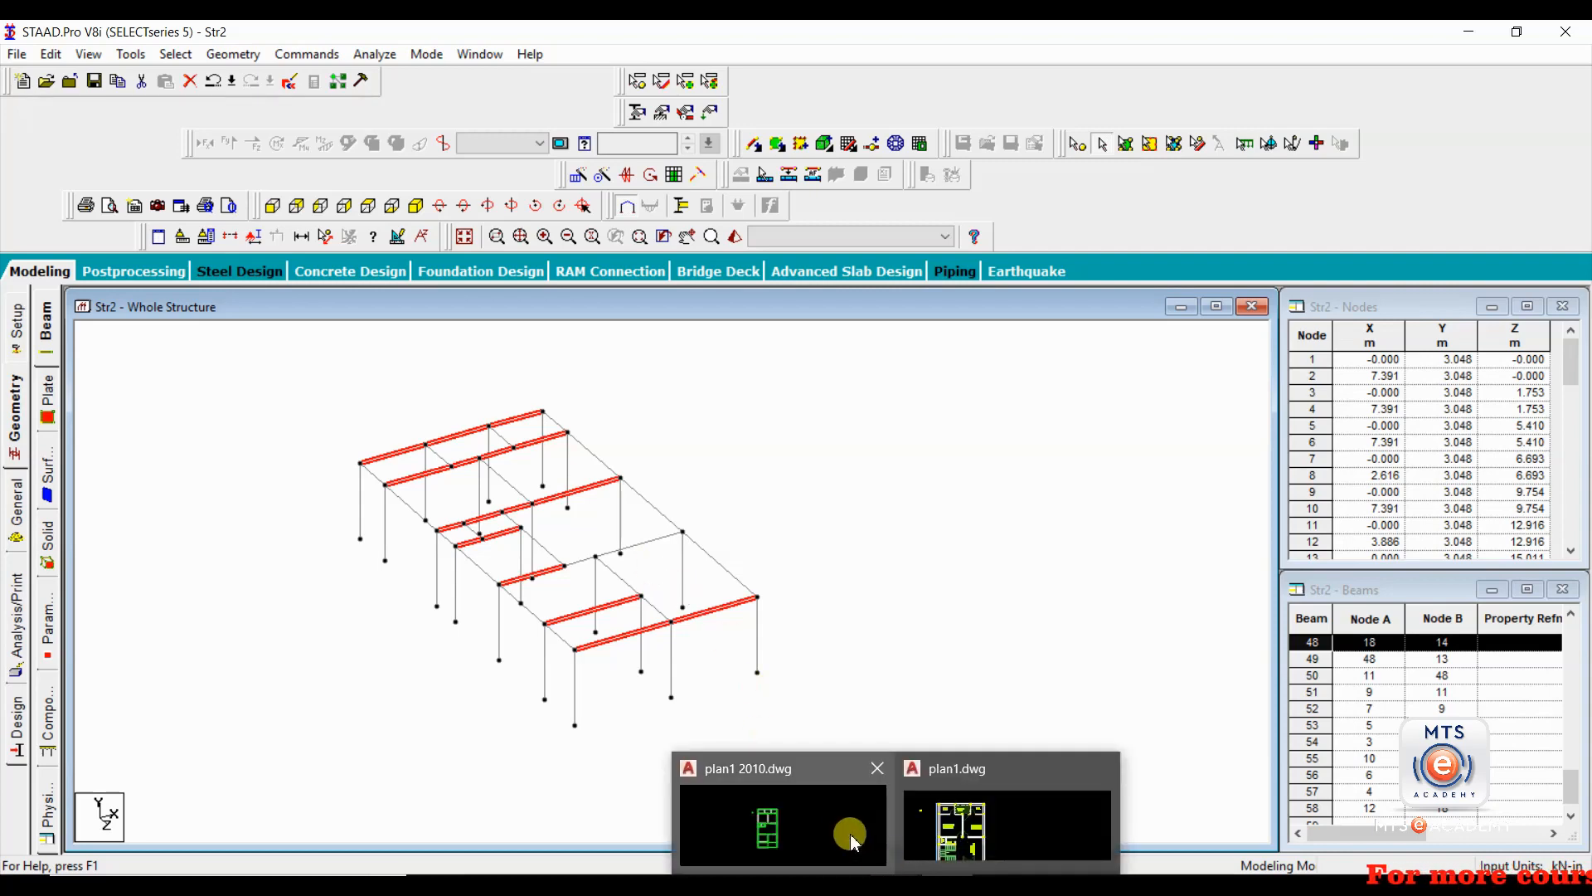
pyautogui.click(783, 821)
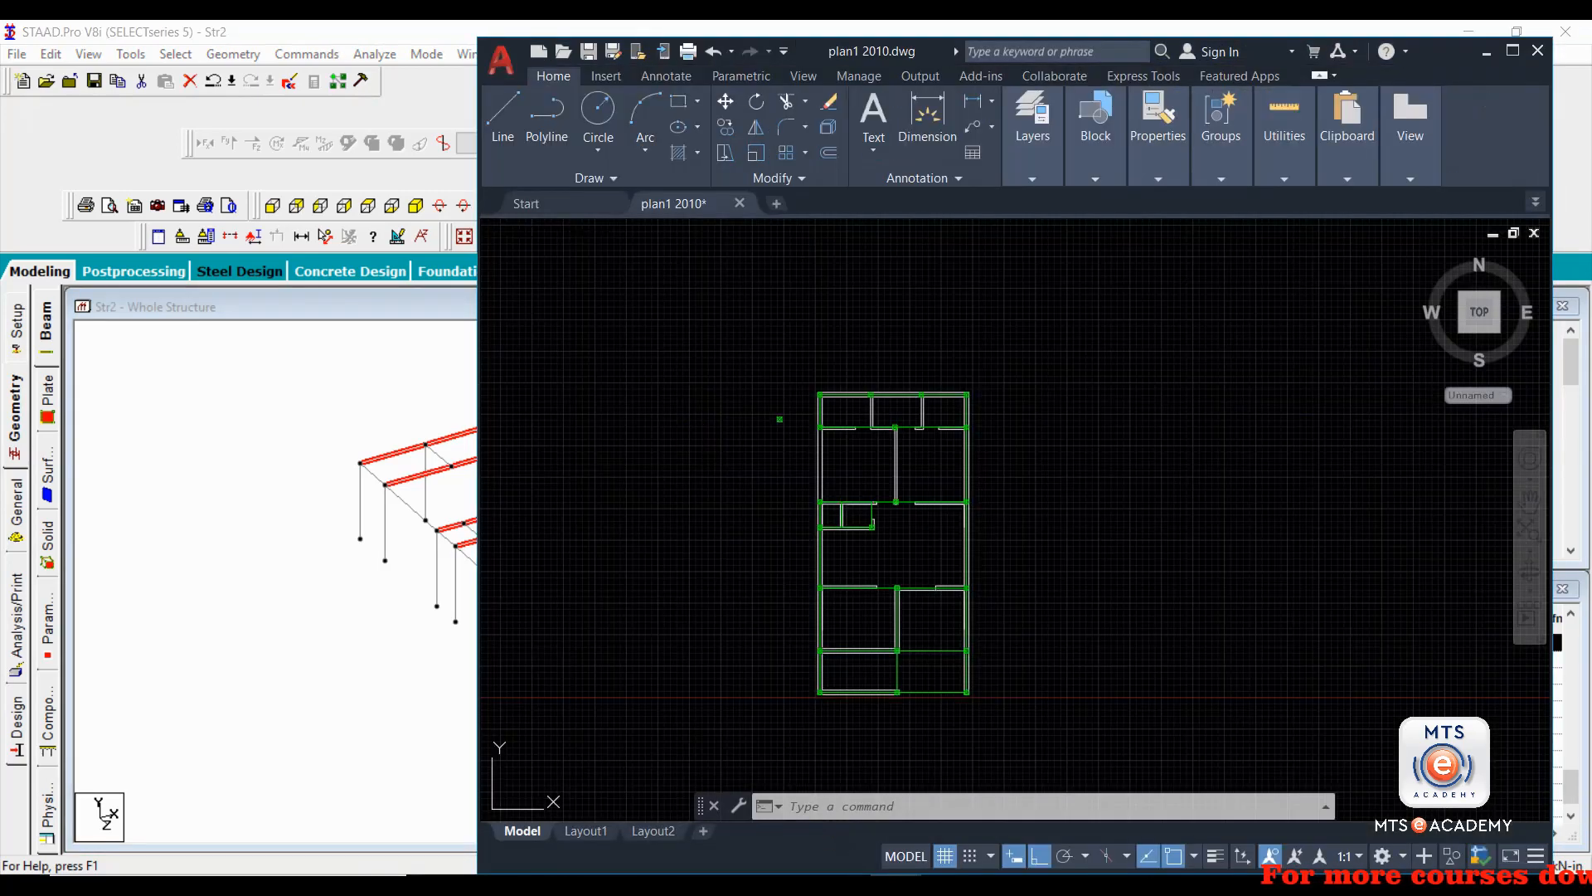
pyautogui.click(1501, 53)
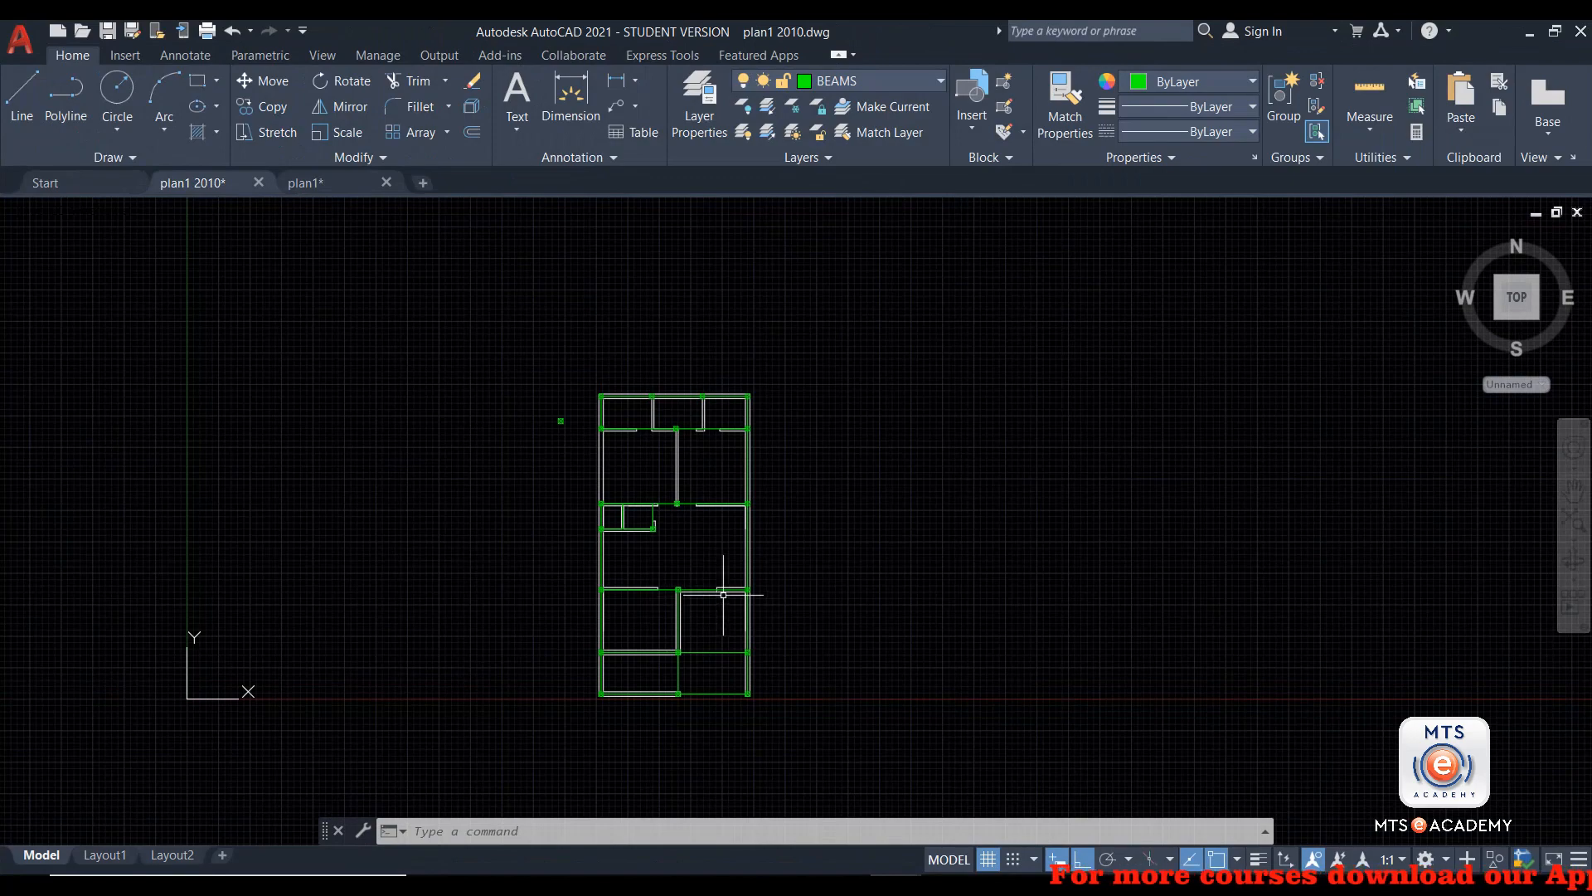
pyautogui.scroll(8, 725, 590)
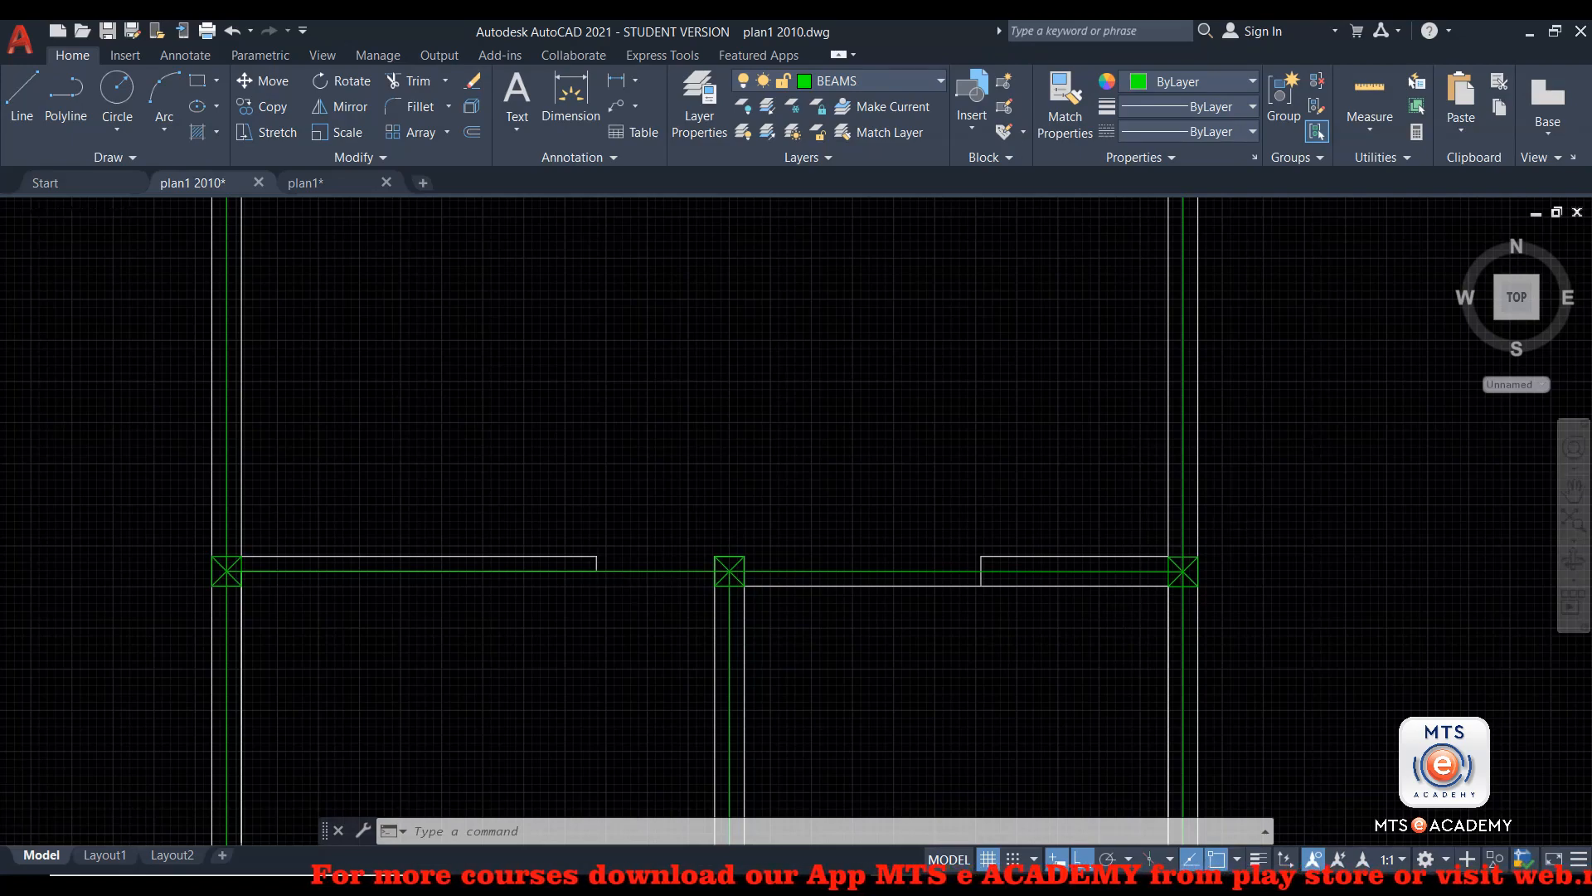
pyautogui.scroll(-4, 1078, 572)
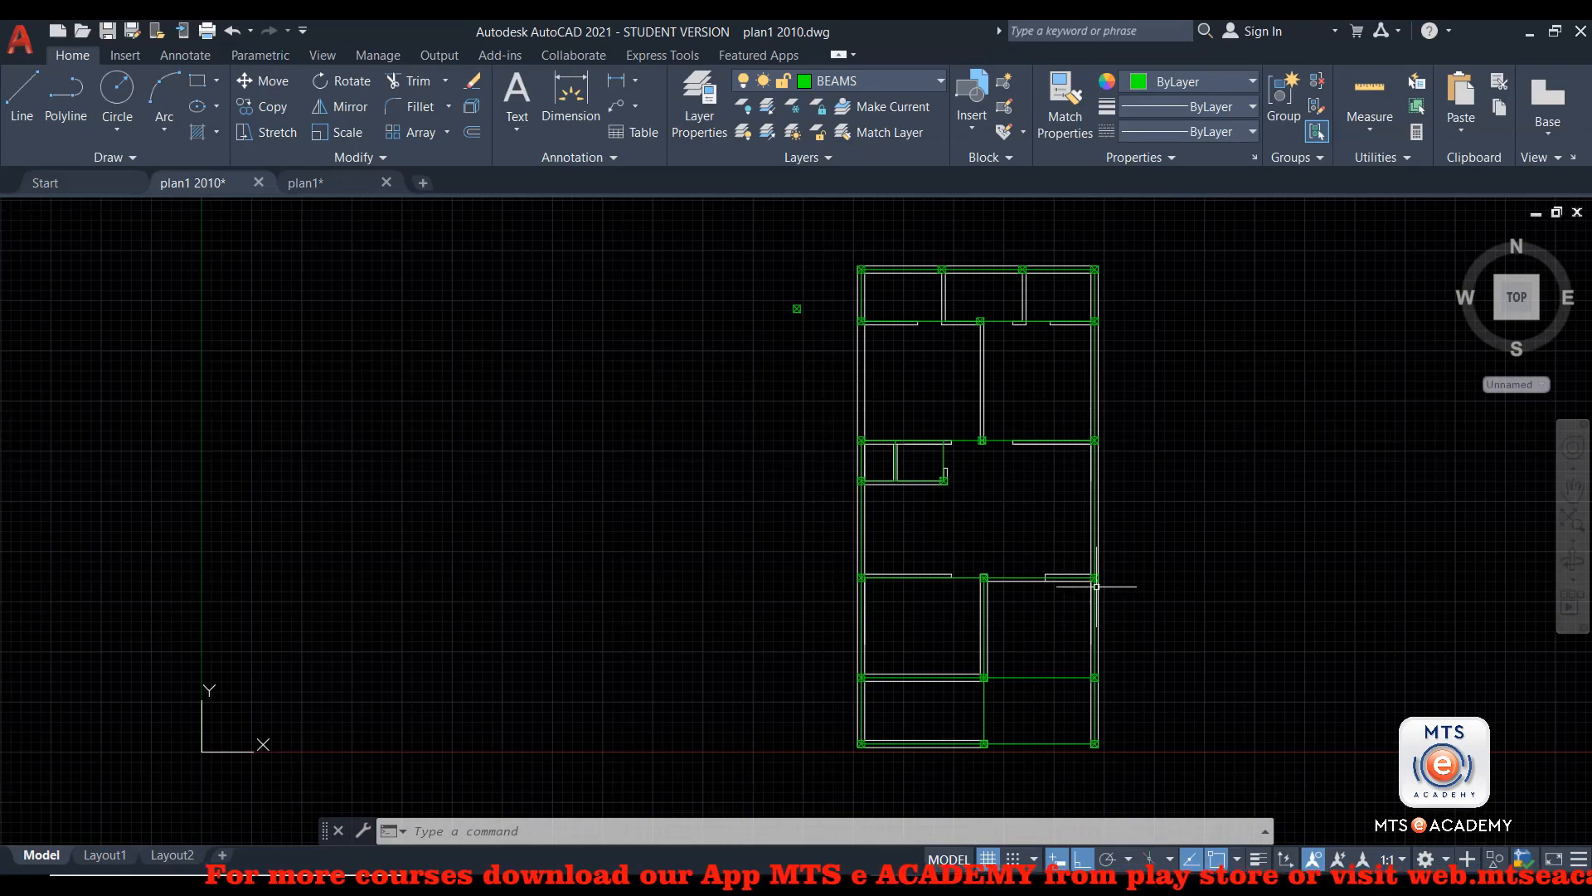
pyautogui.scroll(6, 1096, 586)
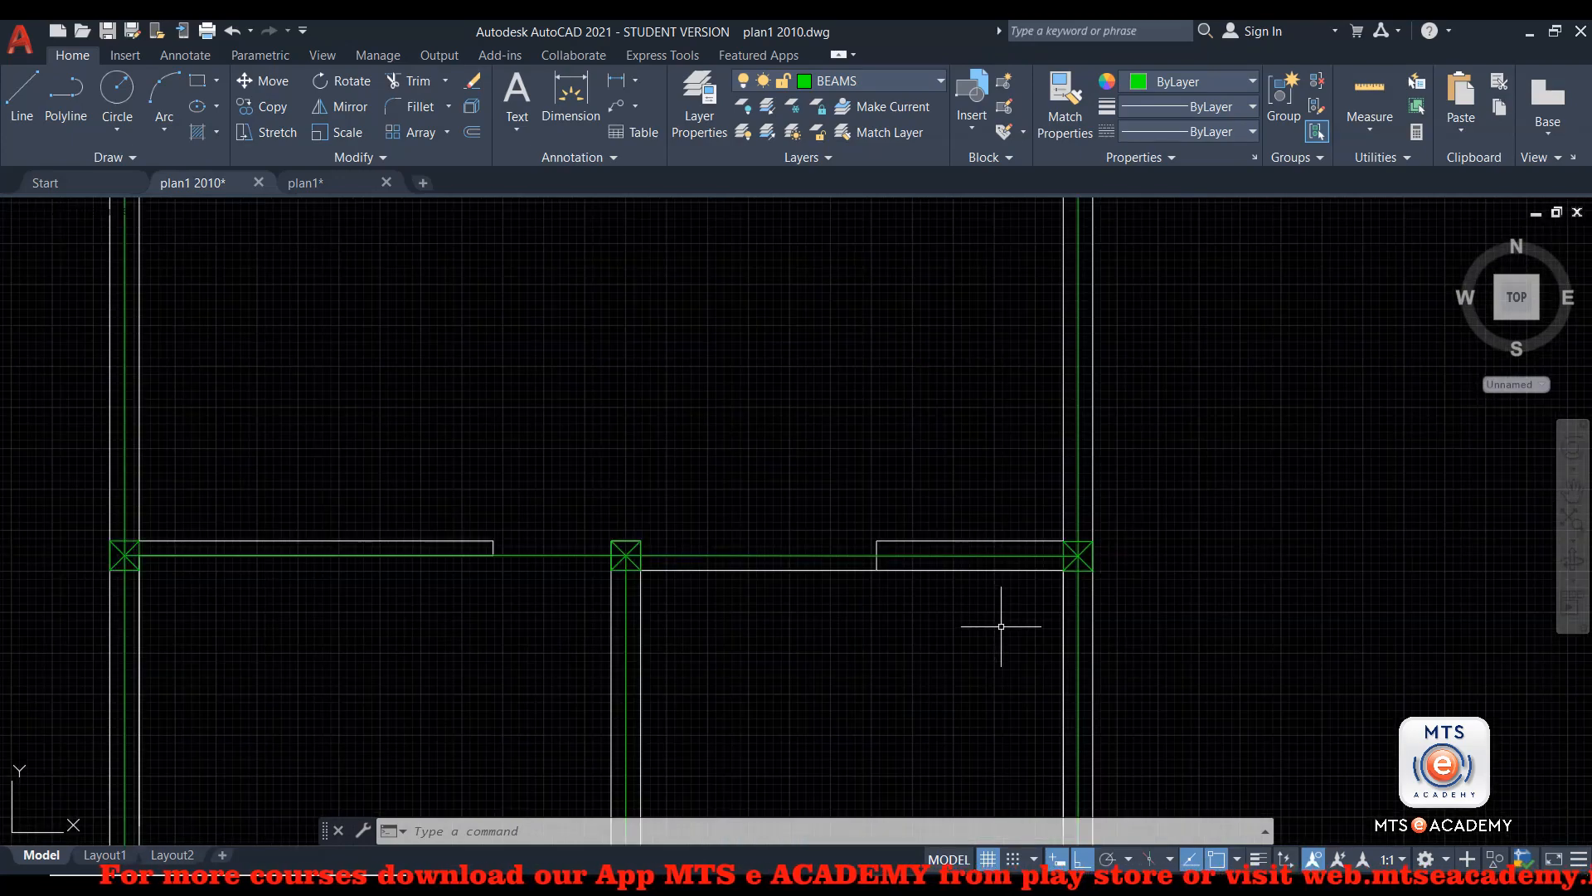
pyautogui.scroll(6, 1066, 558)
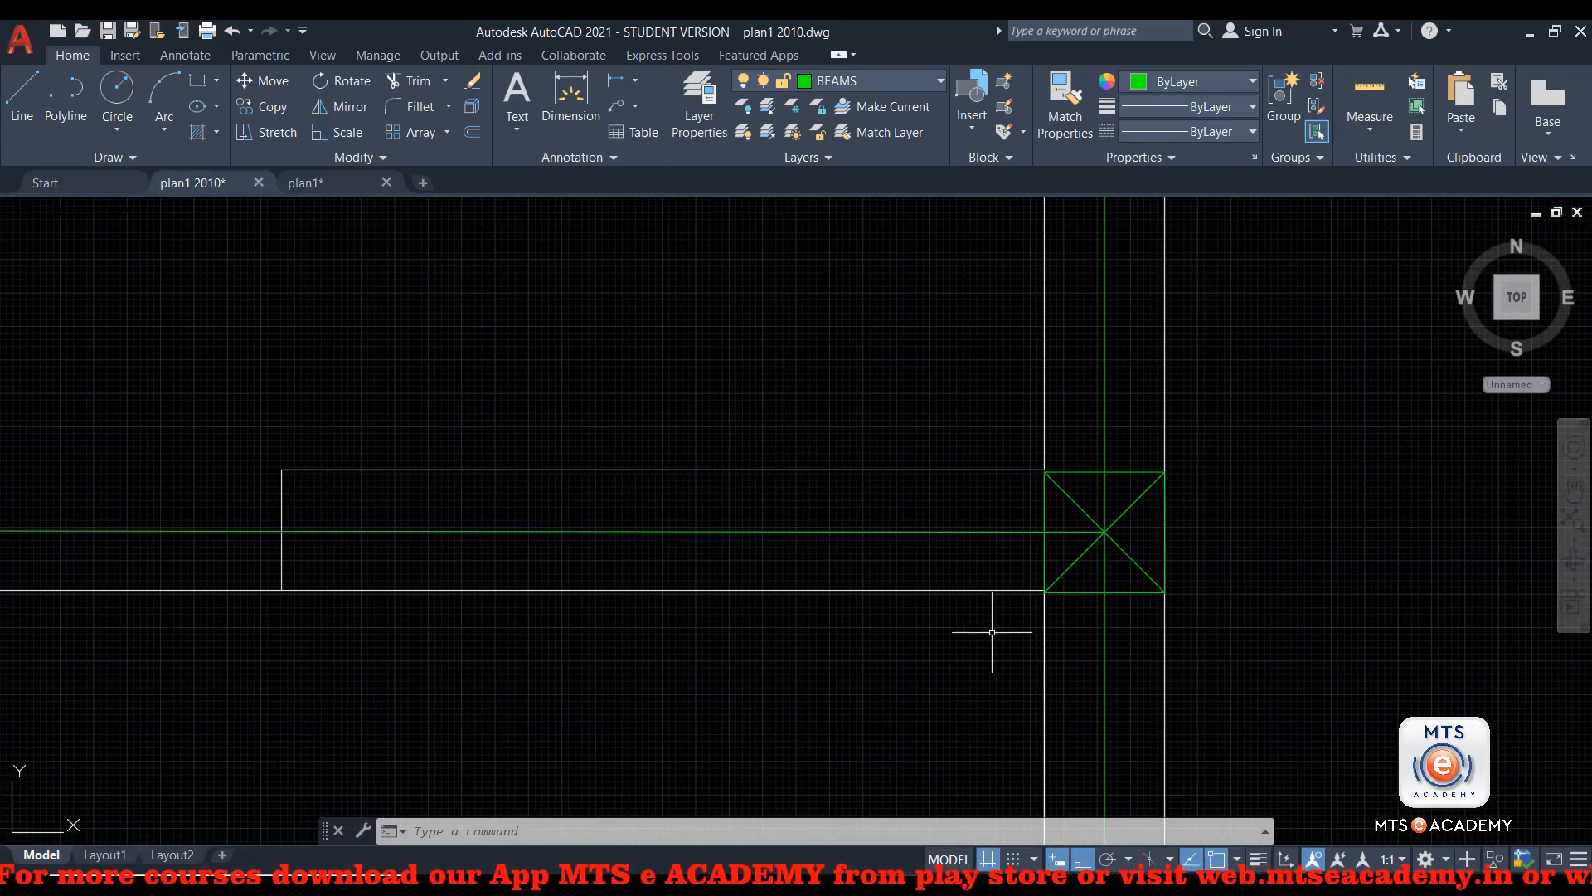
pyautogui.scroll(4, 1016, 597)
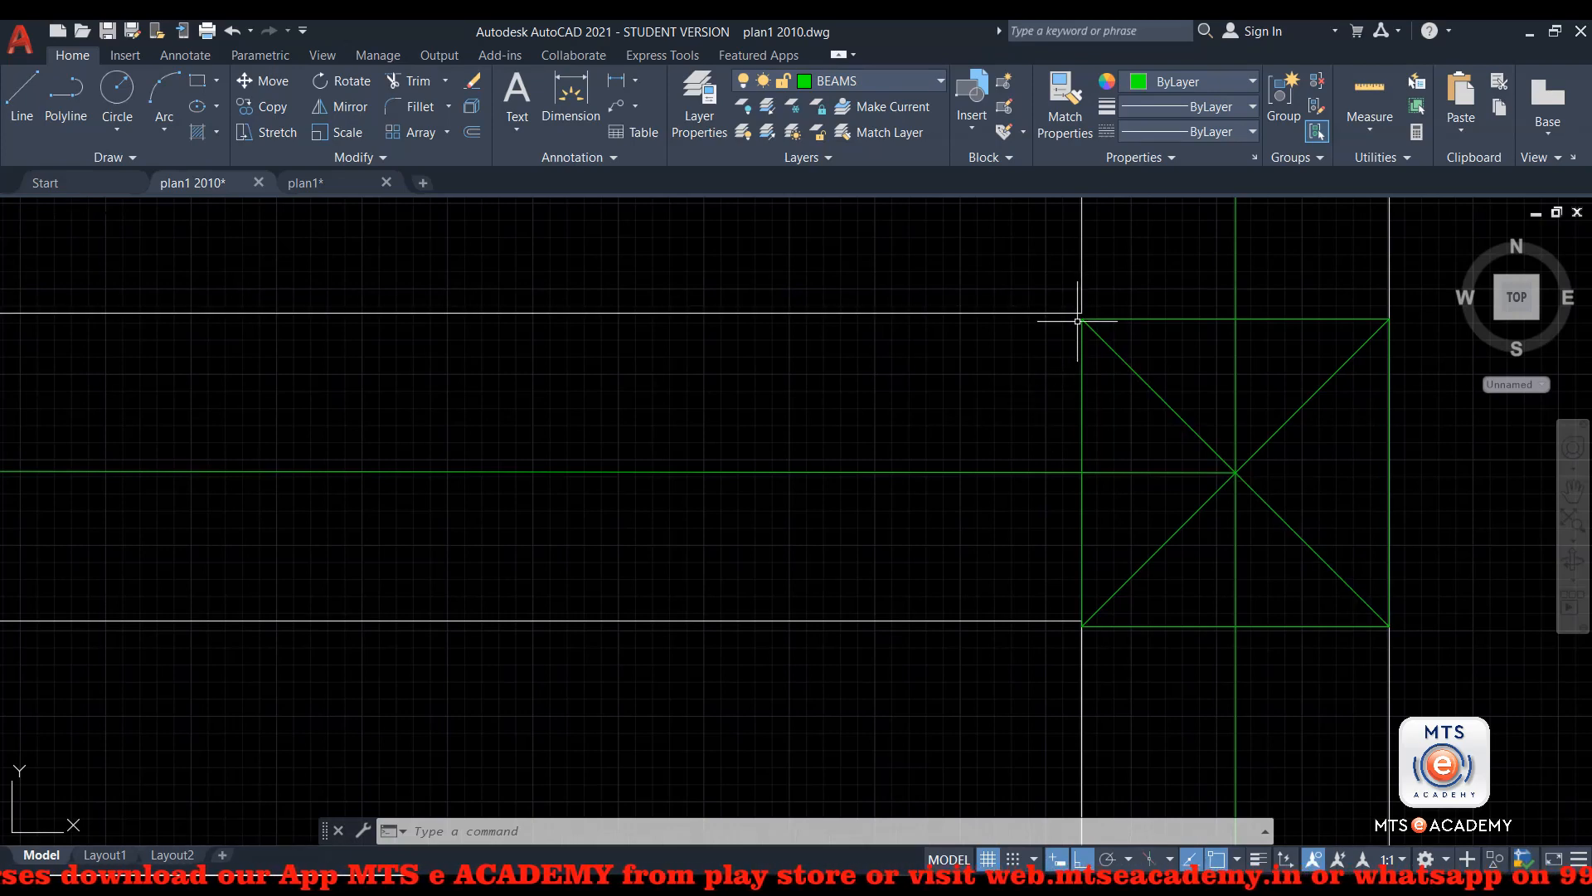
pyautogui.scroll(-5, 1106, 477)
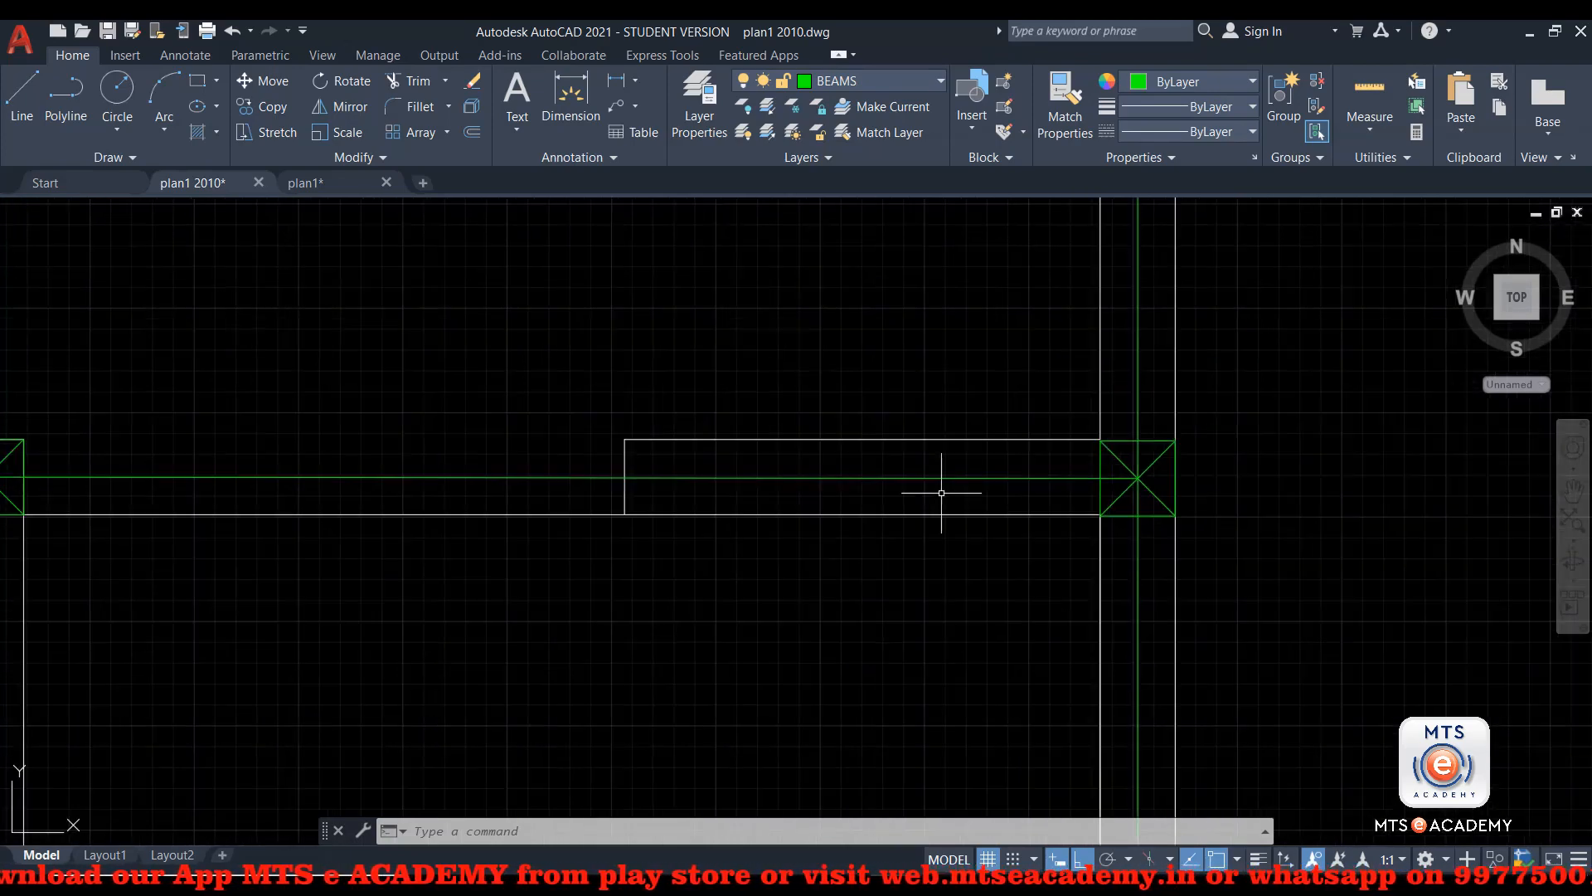
# Check the beam line between the middle and outer columns for skew, clear the selection, and return to STAAD.Pro.
pyautogui.click(925, 473)
pyautogui.scroll(-3, 827, 548)
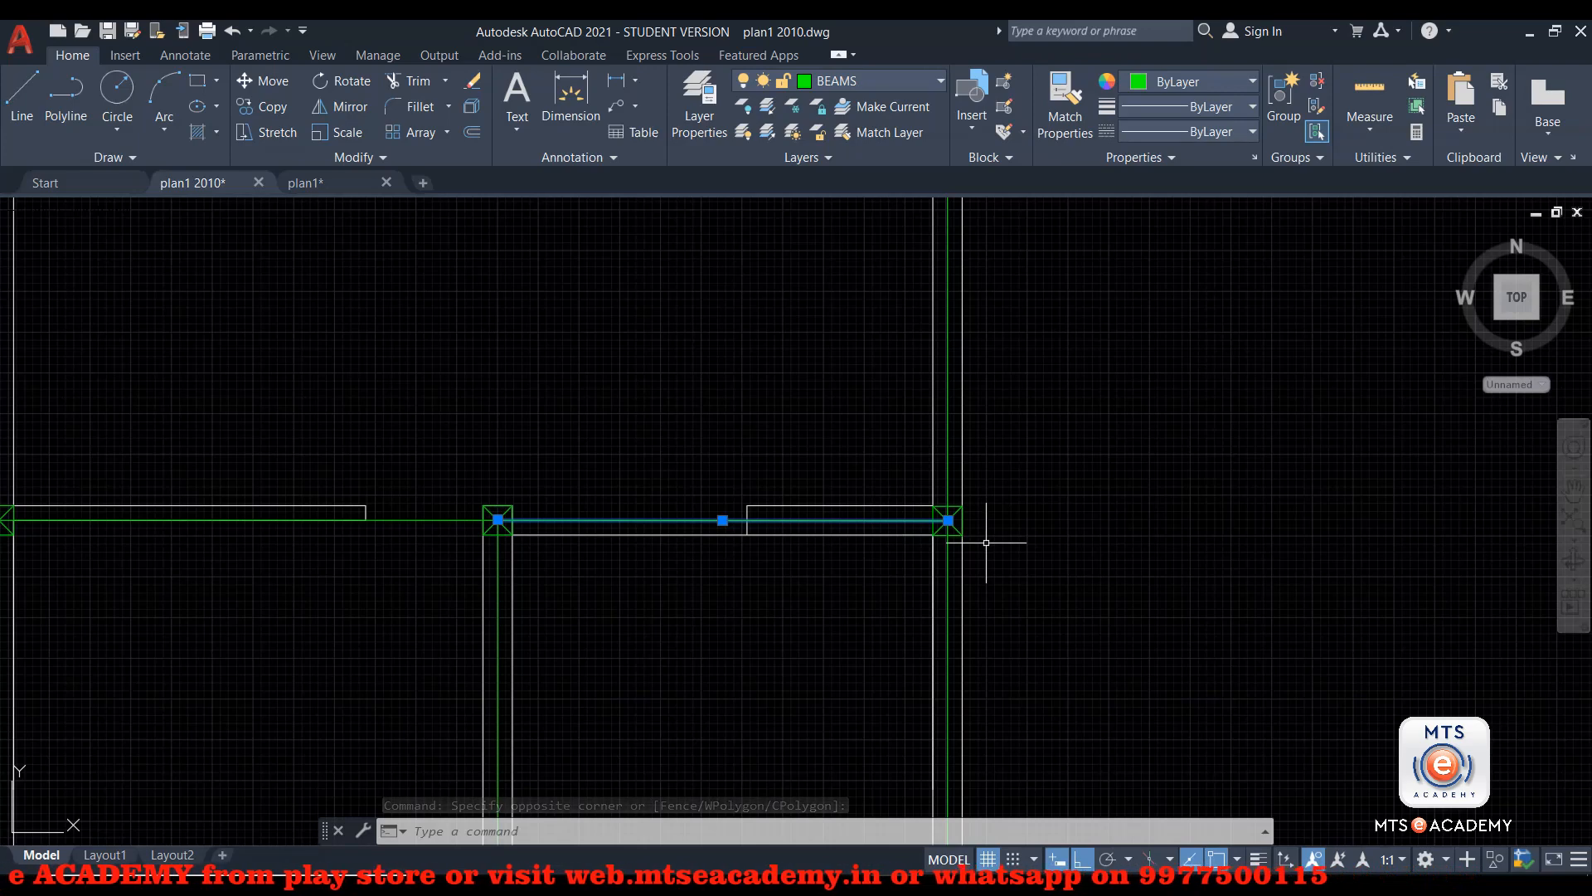
pyautogui.scroll(-4, 986, 543)
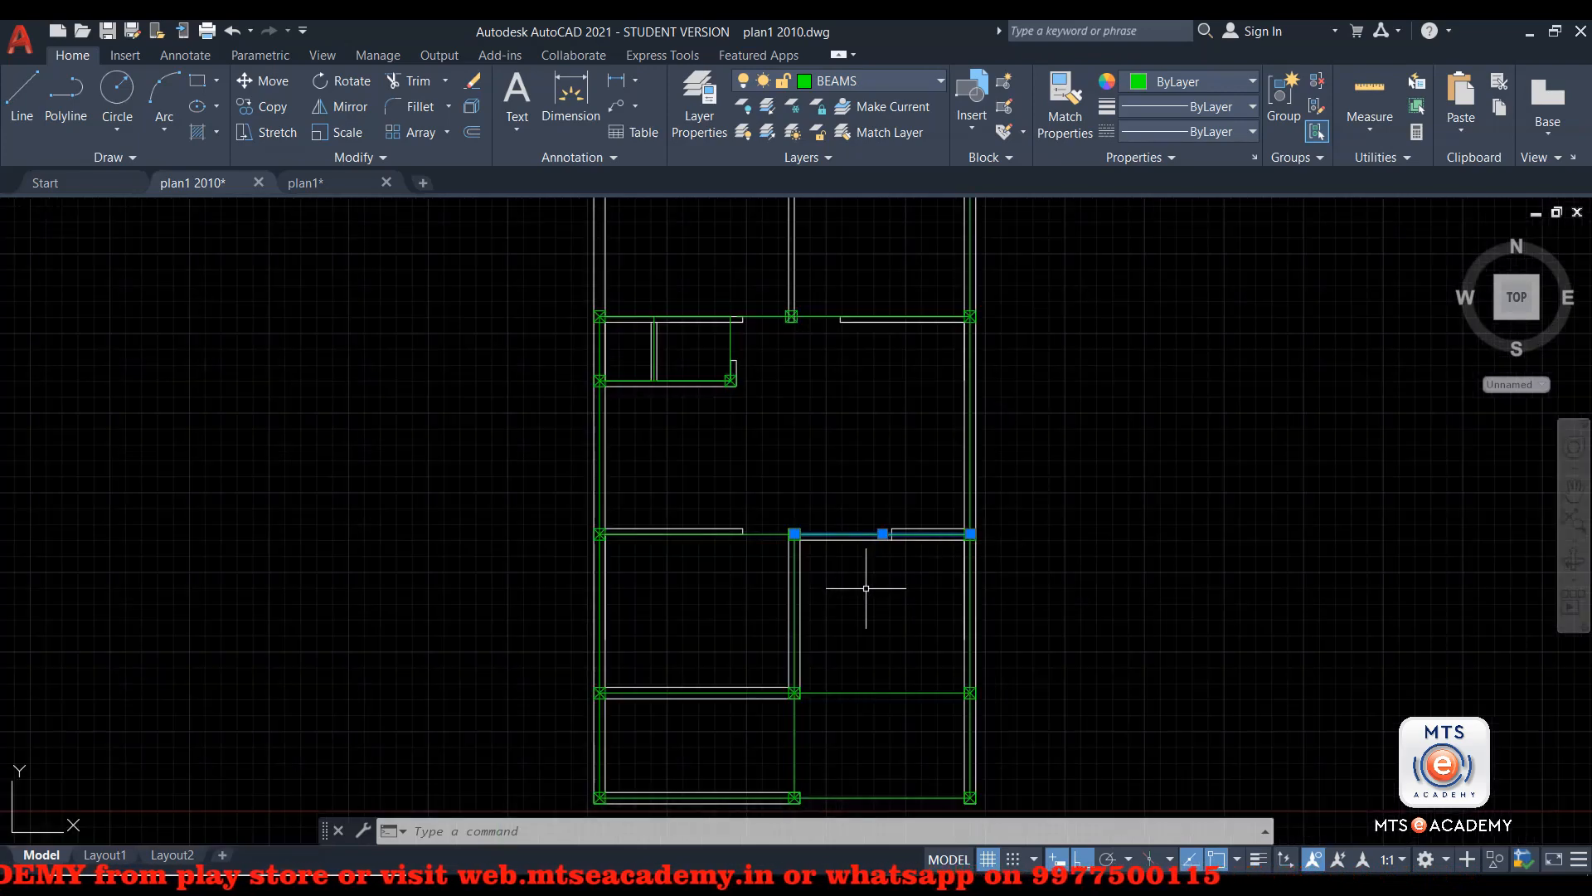
pyautogui.click(865, 588)
pyautogui.press('Escape')
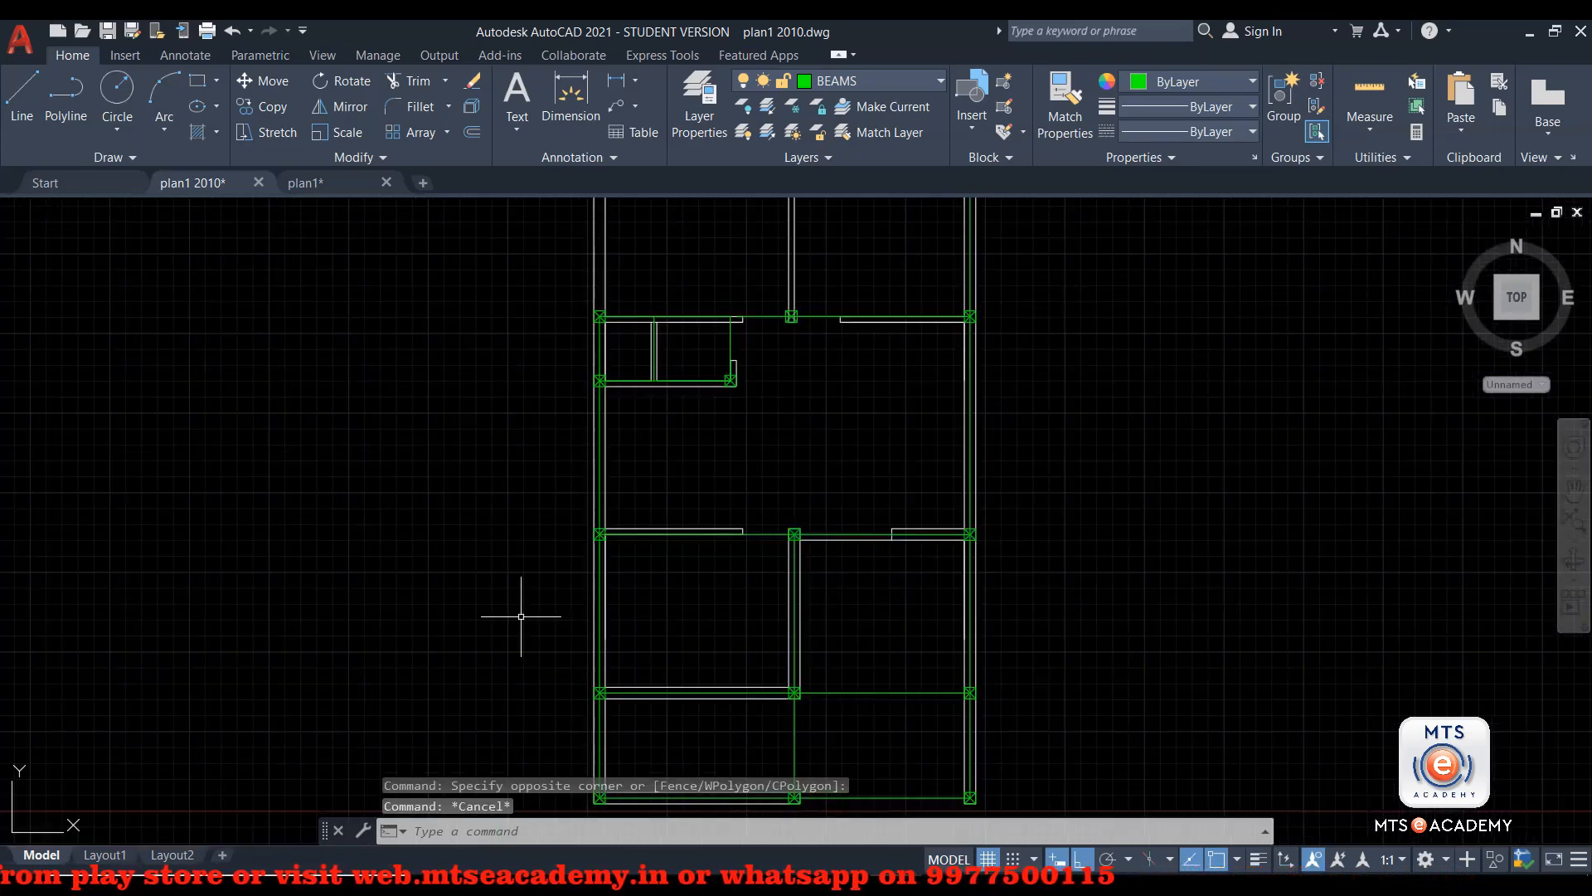
pyautogui.click(898, 831)
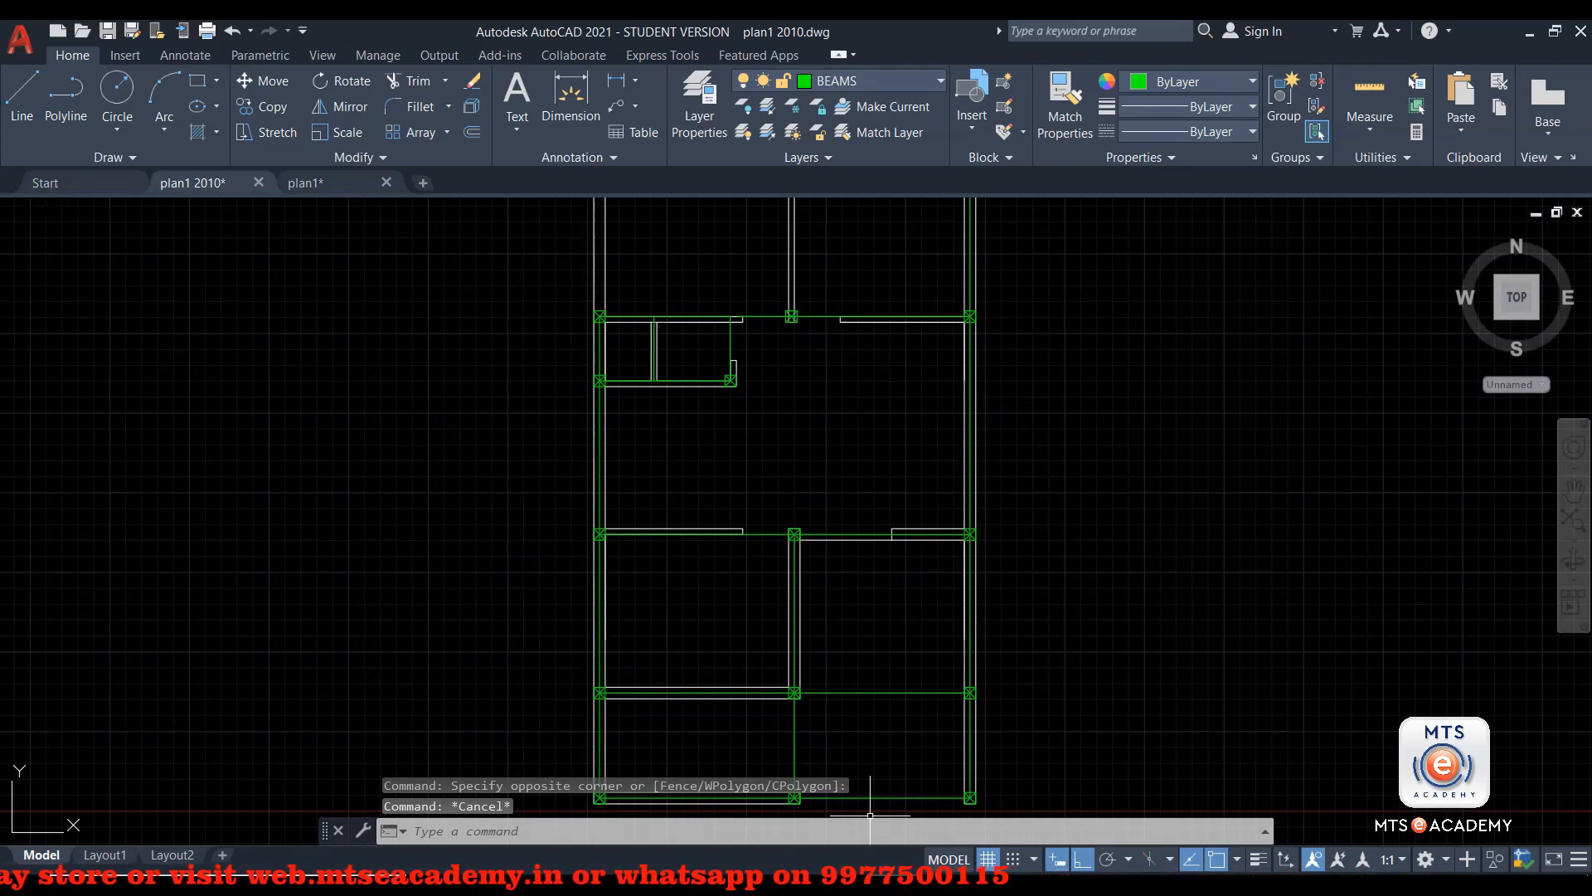
pyautogui.moveTo(896, 887)
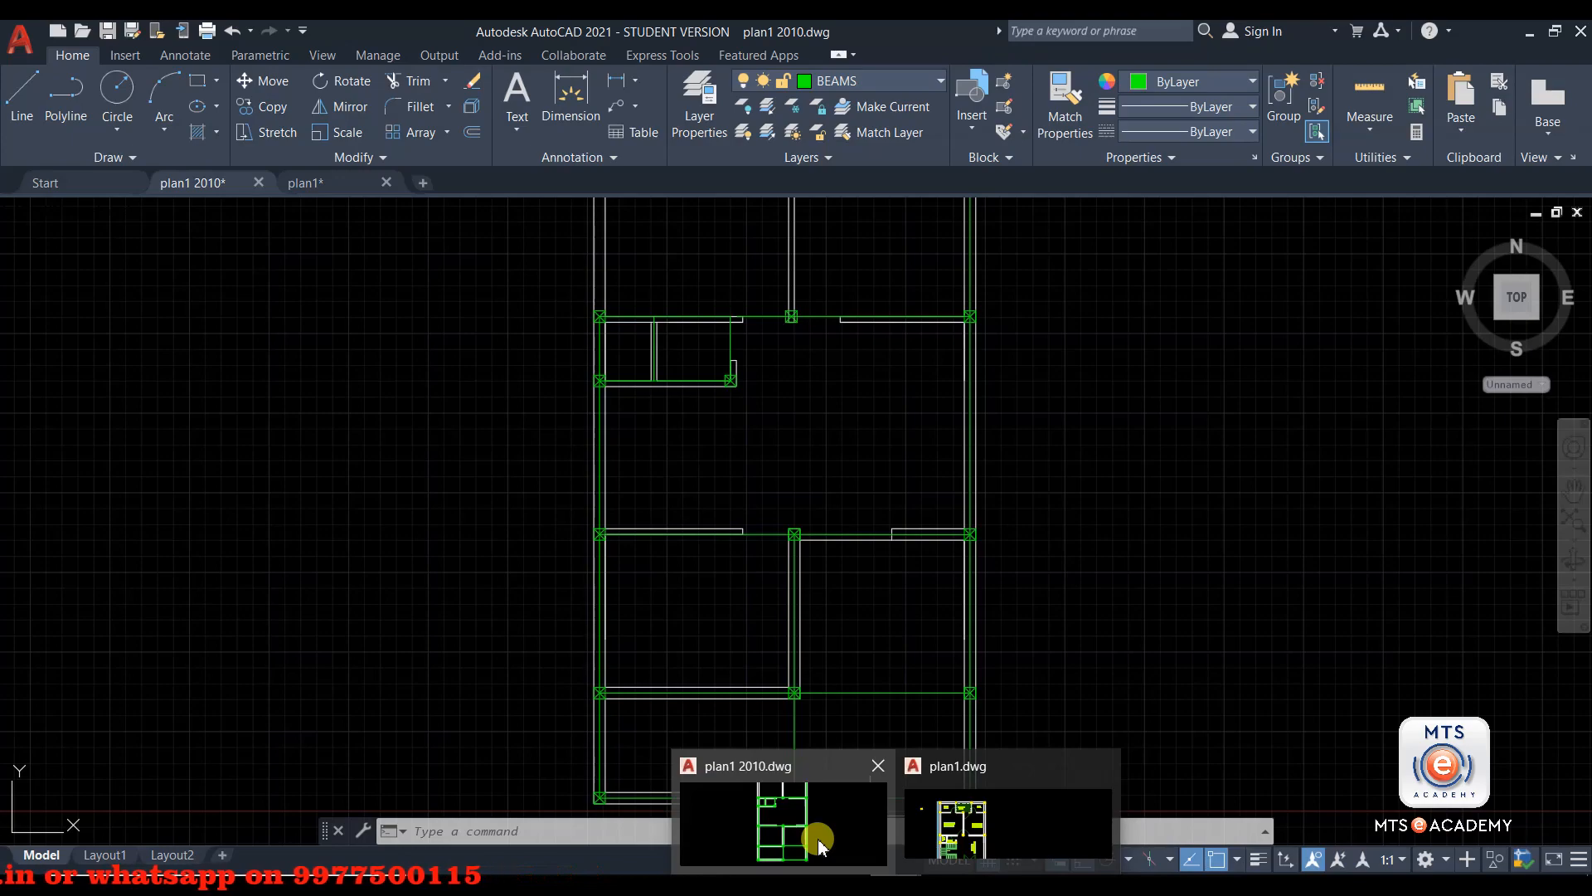
pyautogui.click(946, 886)
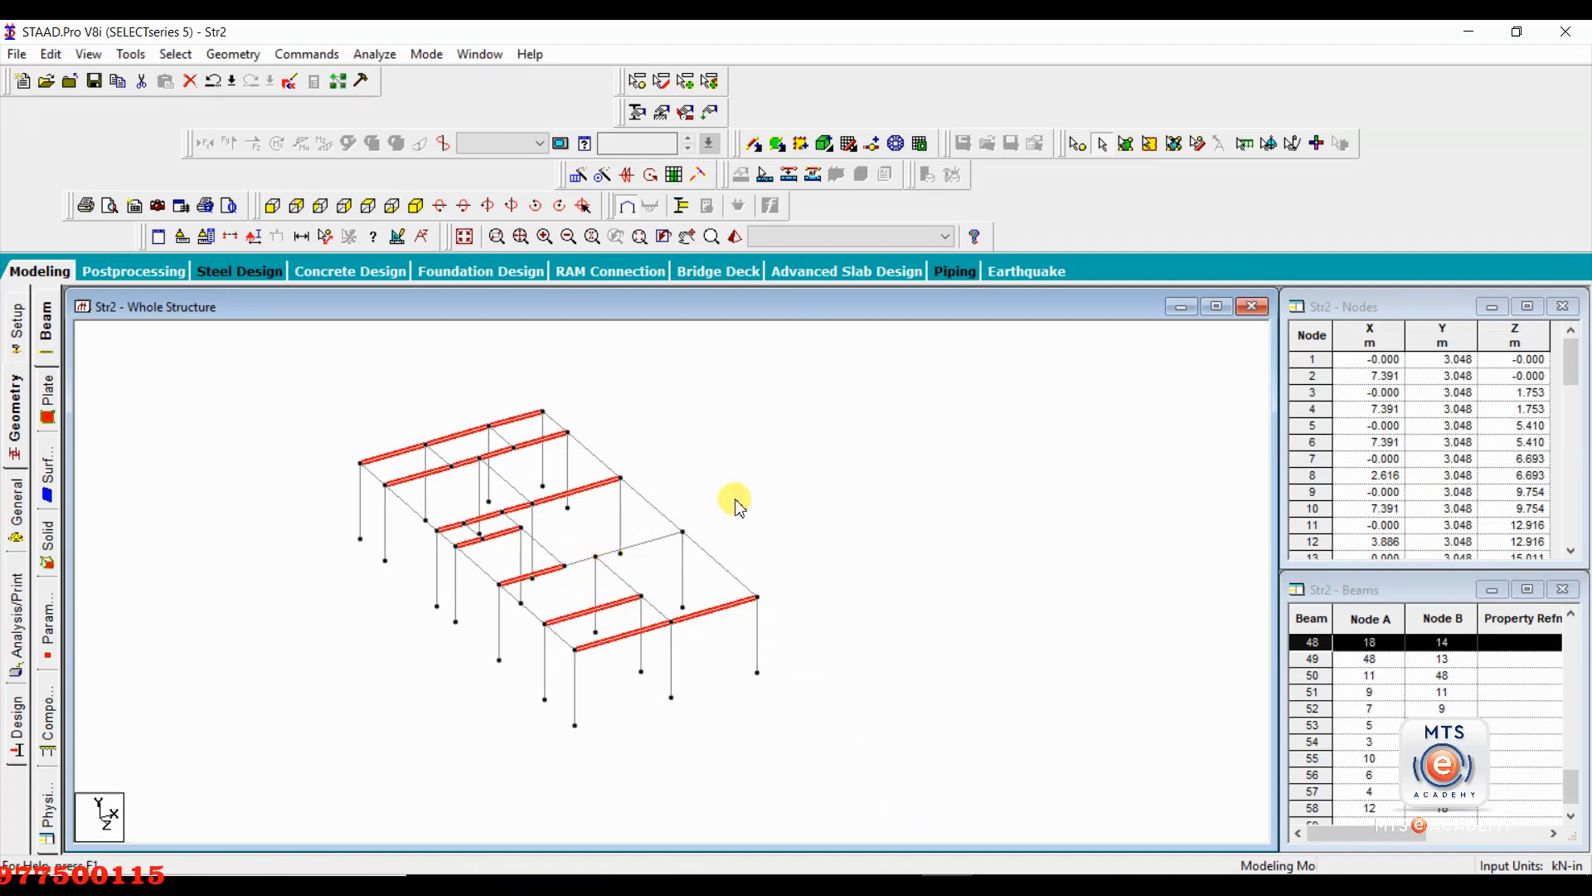
# Clear the current selection and select all beams parallel to the Z axis to check their alignment.
pyautogui.click(666, 471)
pyautogui.click(176, 53)
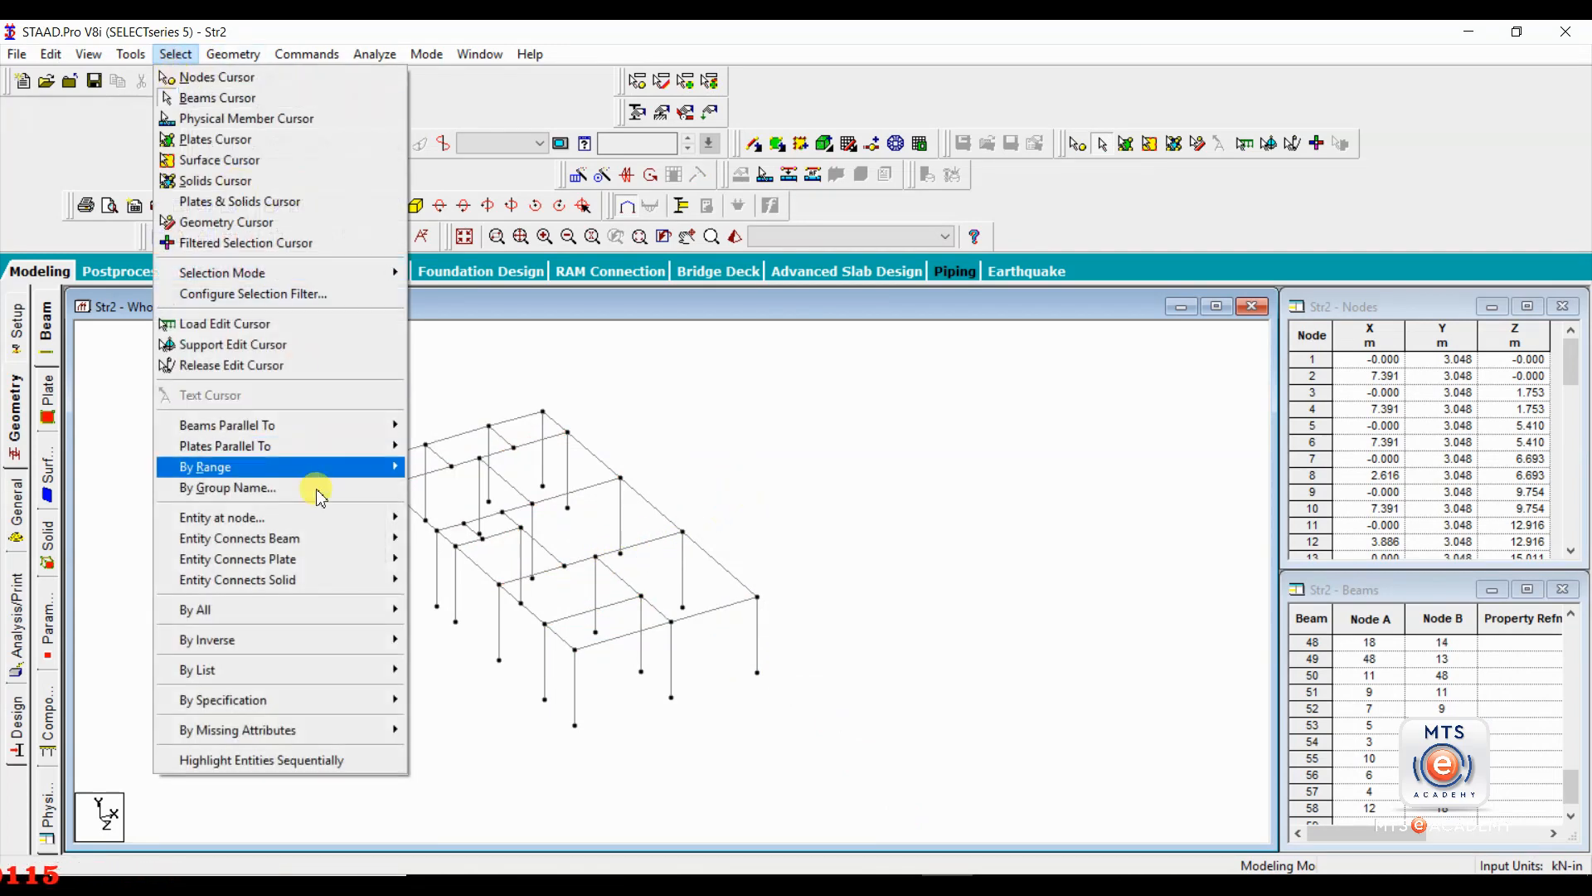
pyautogui.moveTo(342, 427)
pyautogui.click(433, 466)
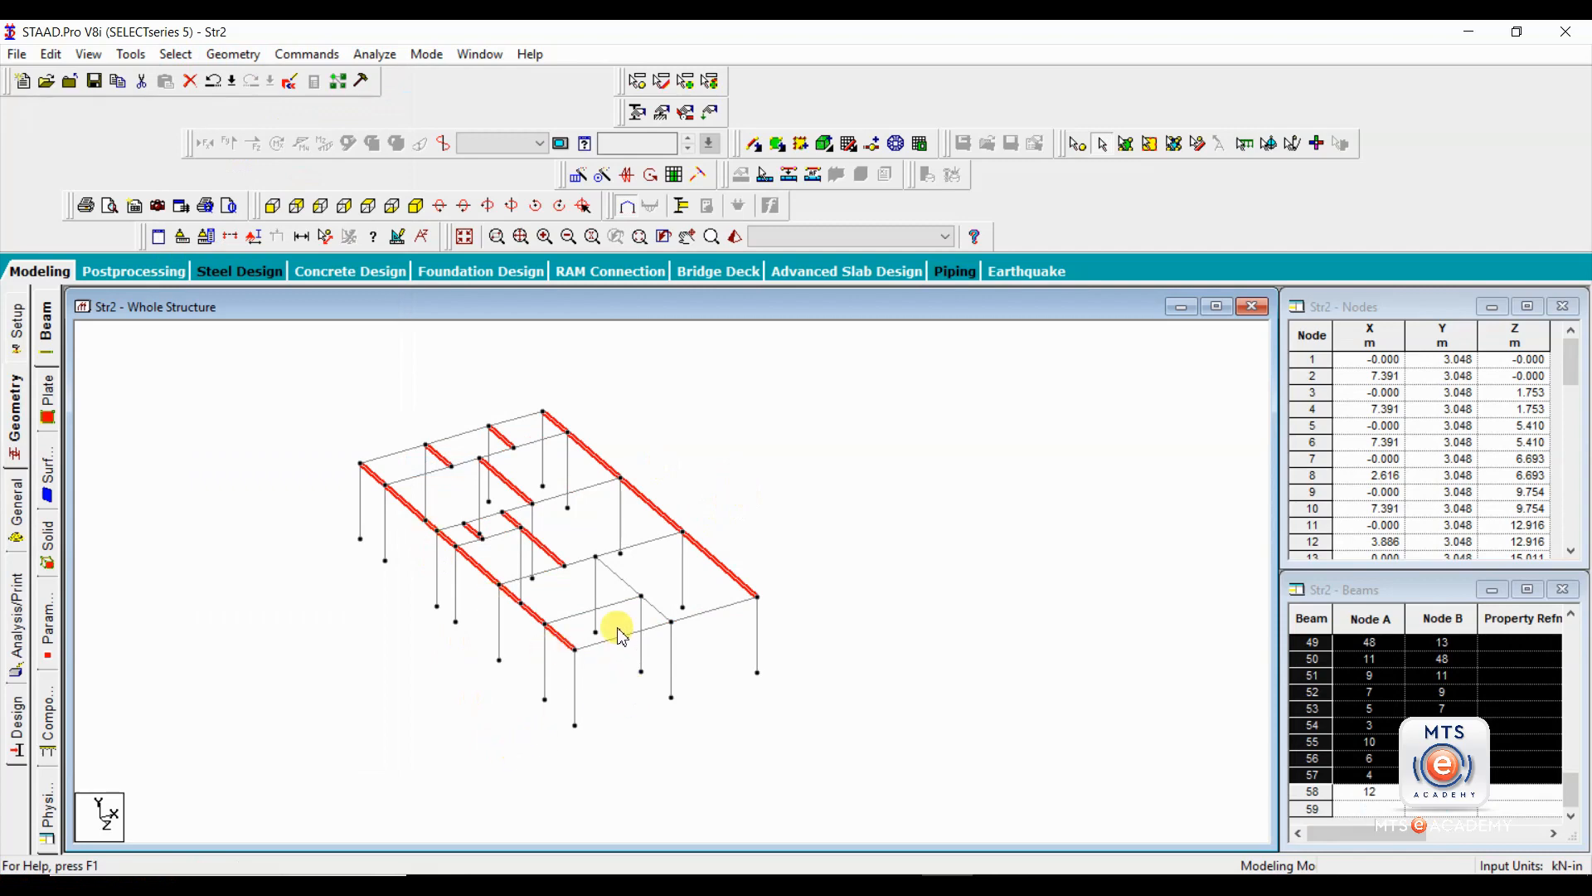
# Check the two unhighlighted inner roof beam segments near the front end individually, and clear the selection.
pyautogui.click(632, 591)
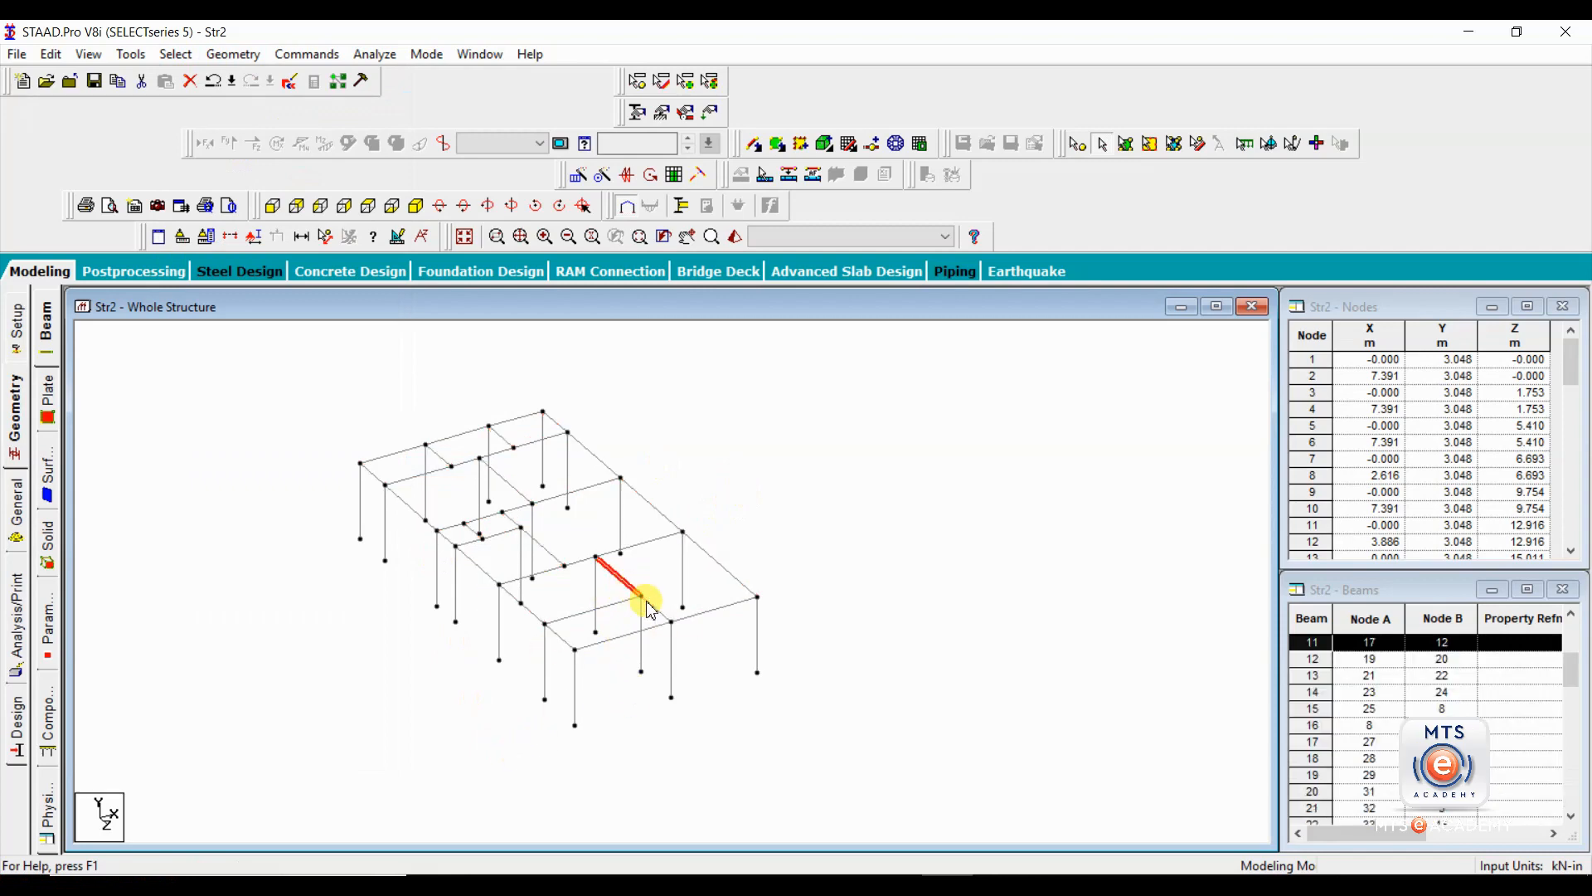
pyautogui.click(652, 610)
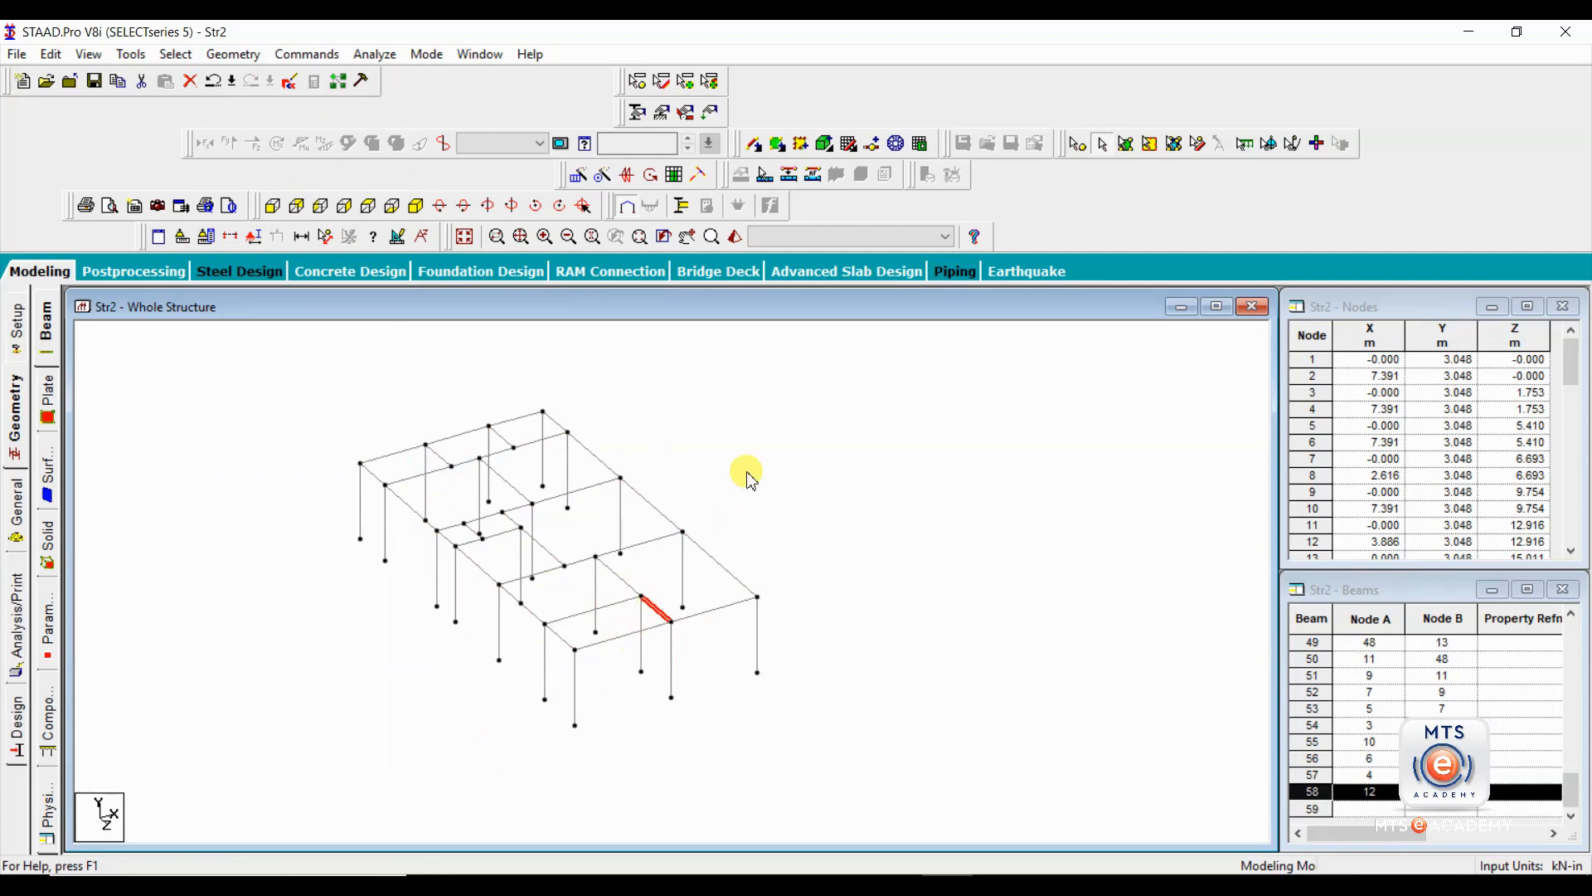
pyautogui.click(715, 589)
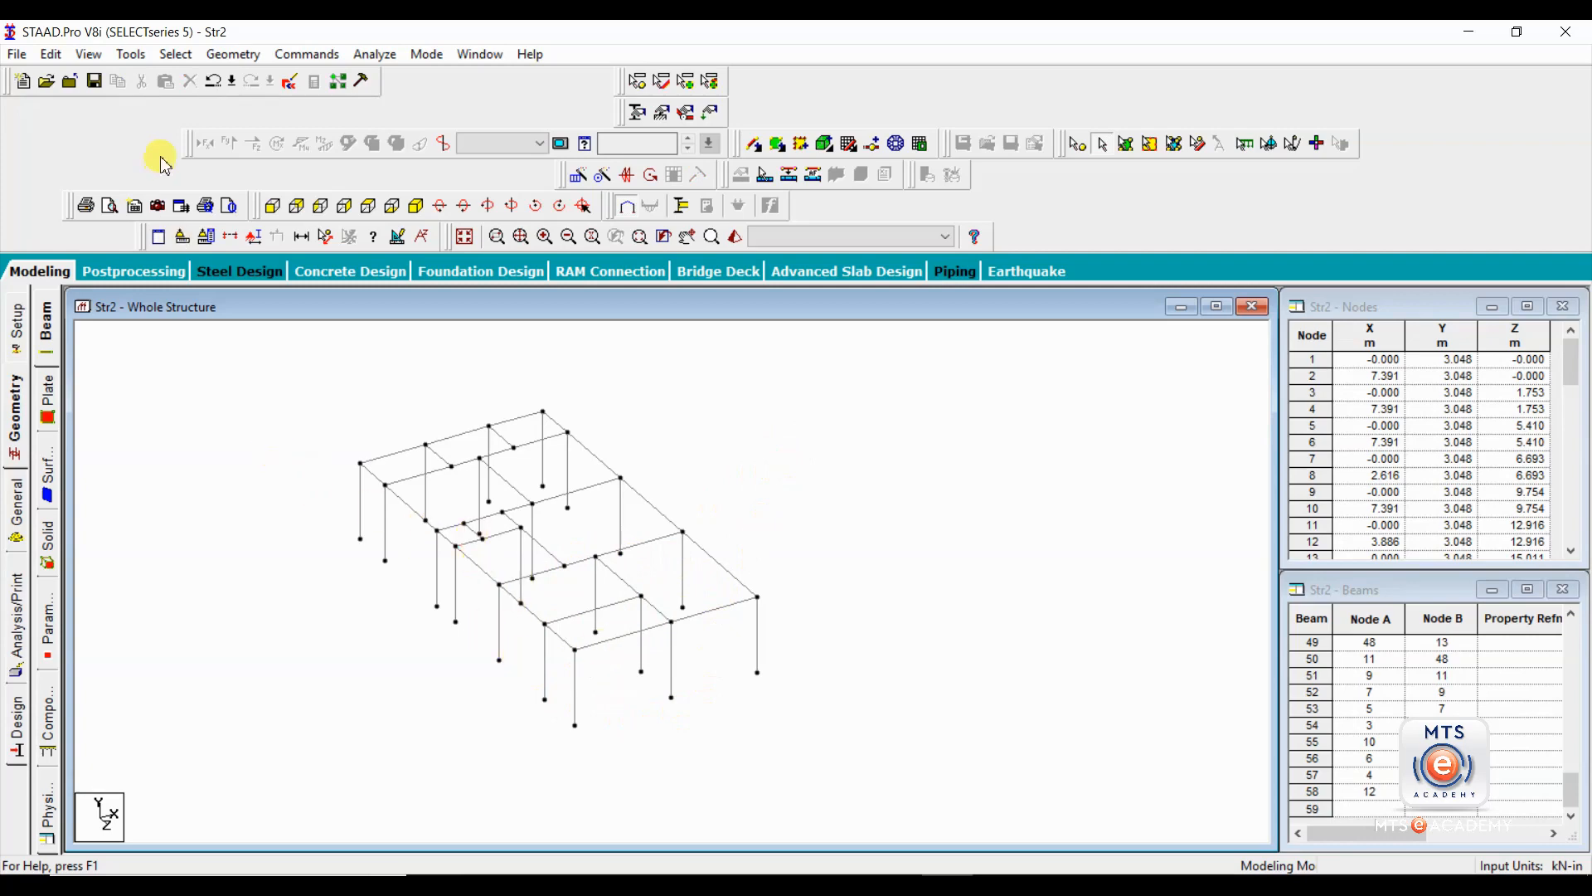
# Check the model for multiple structures and highlight each listed entry from Structure 1 to Structure 5.
pyautogui.click(131, 55)
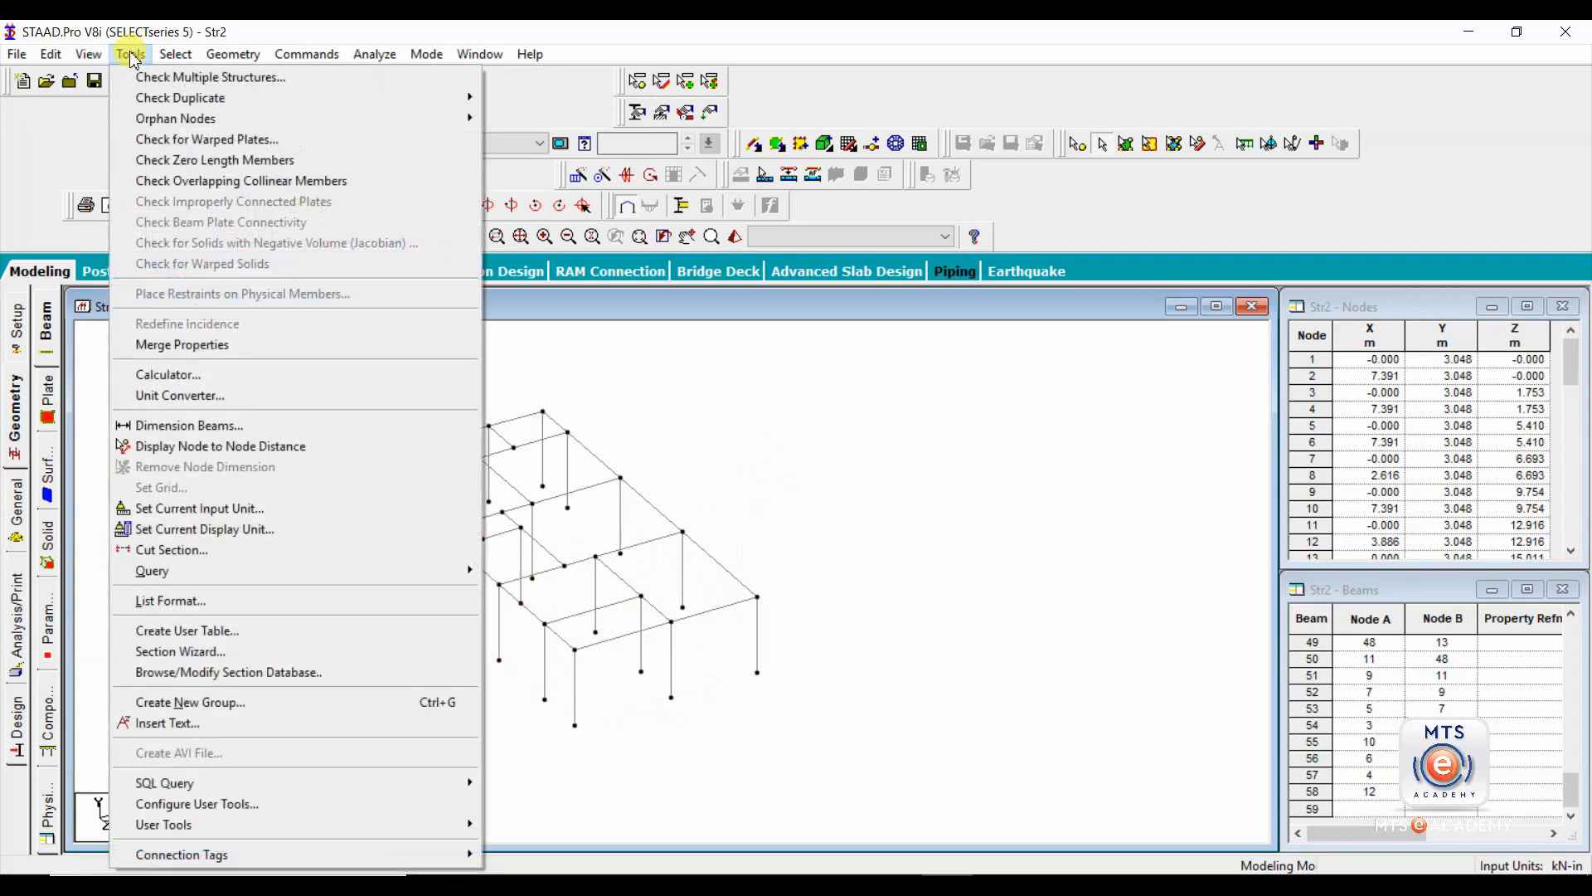
pyautogui.click(213, 81)
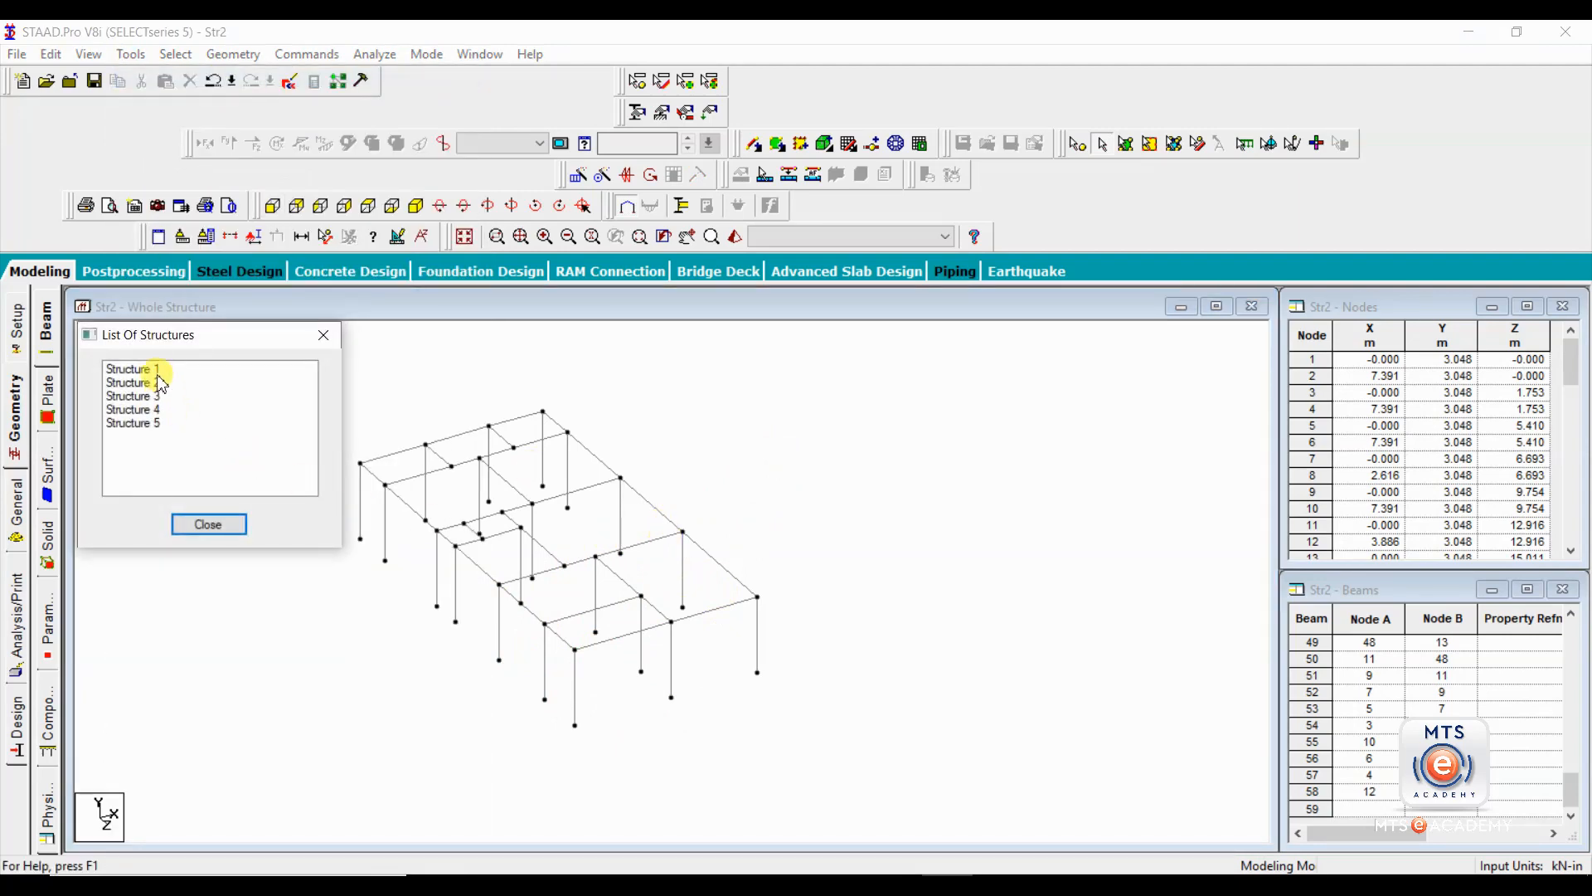
pyautogui.click(157, 369)
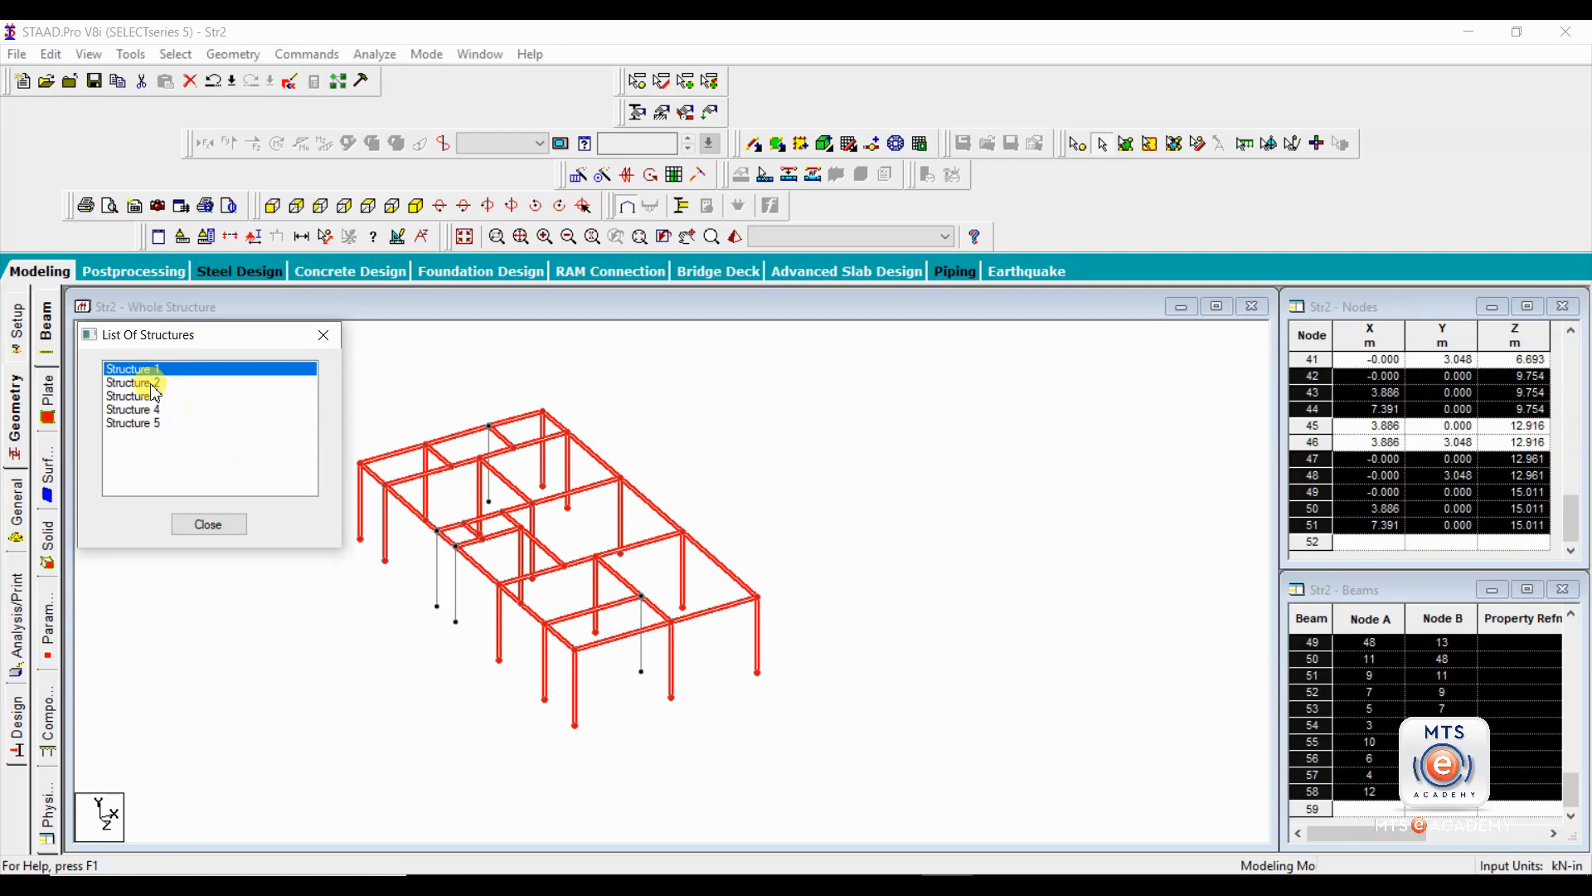
pyautogui.click(155, 383)
pyautogui.click(150, 398)
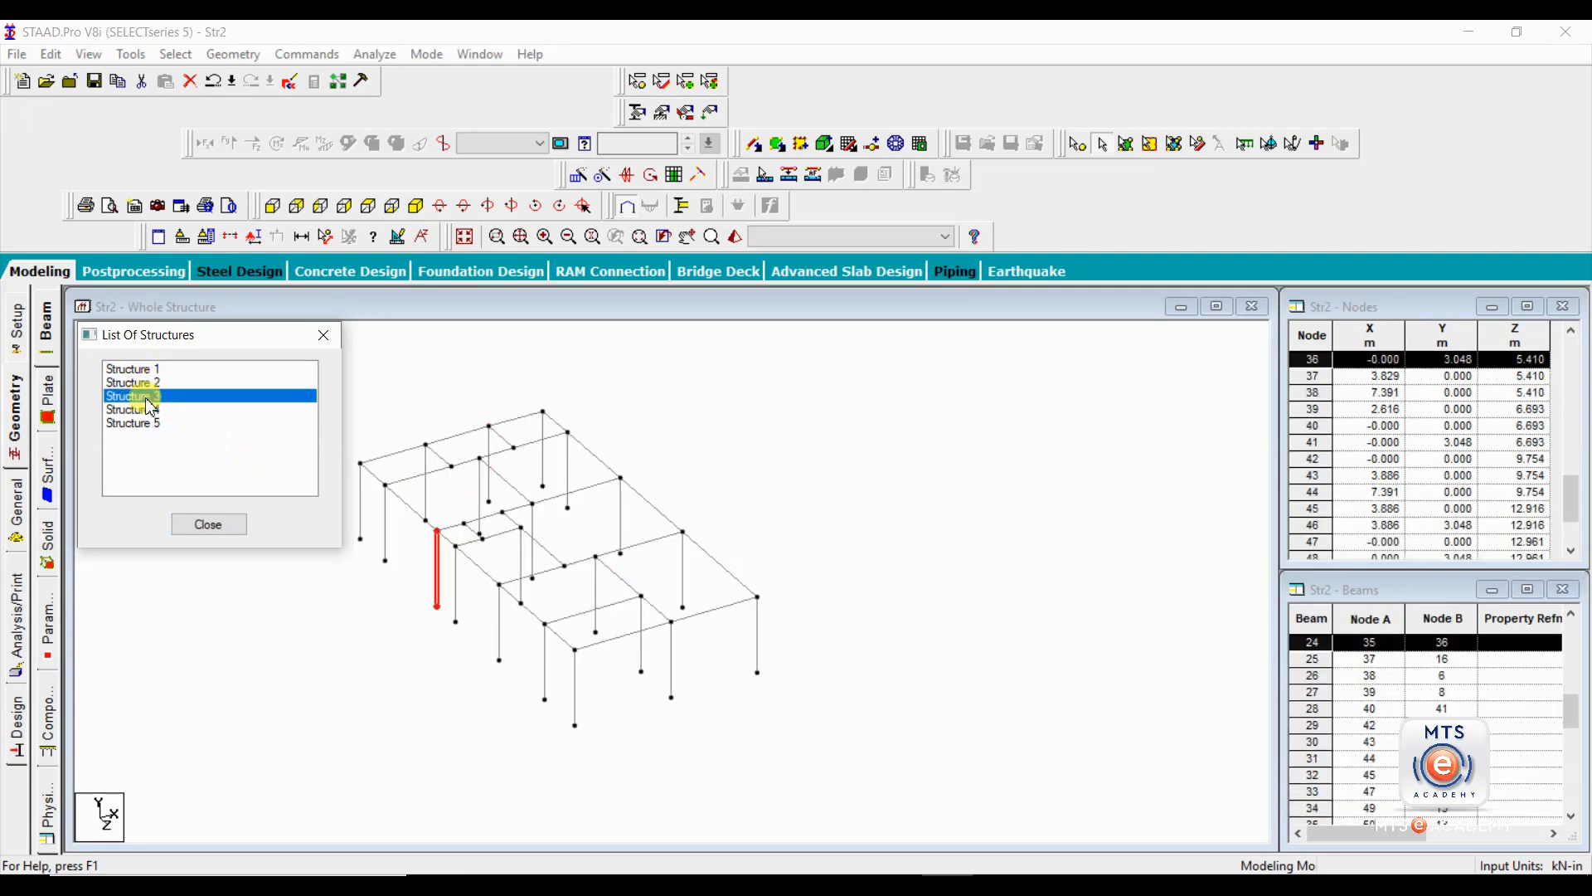
pyautogui.click(148, 412)
pyautogui.click(148, 424)
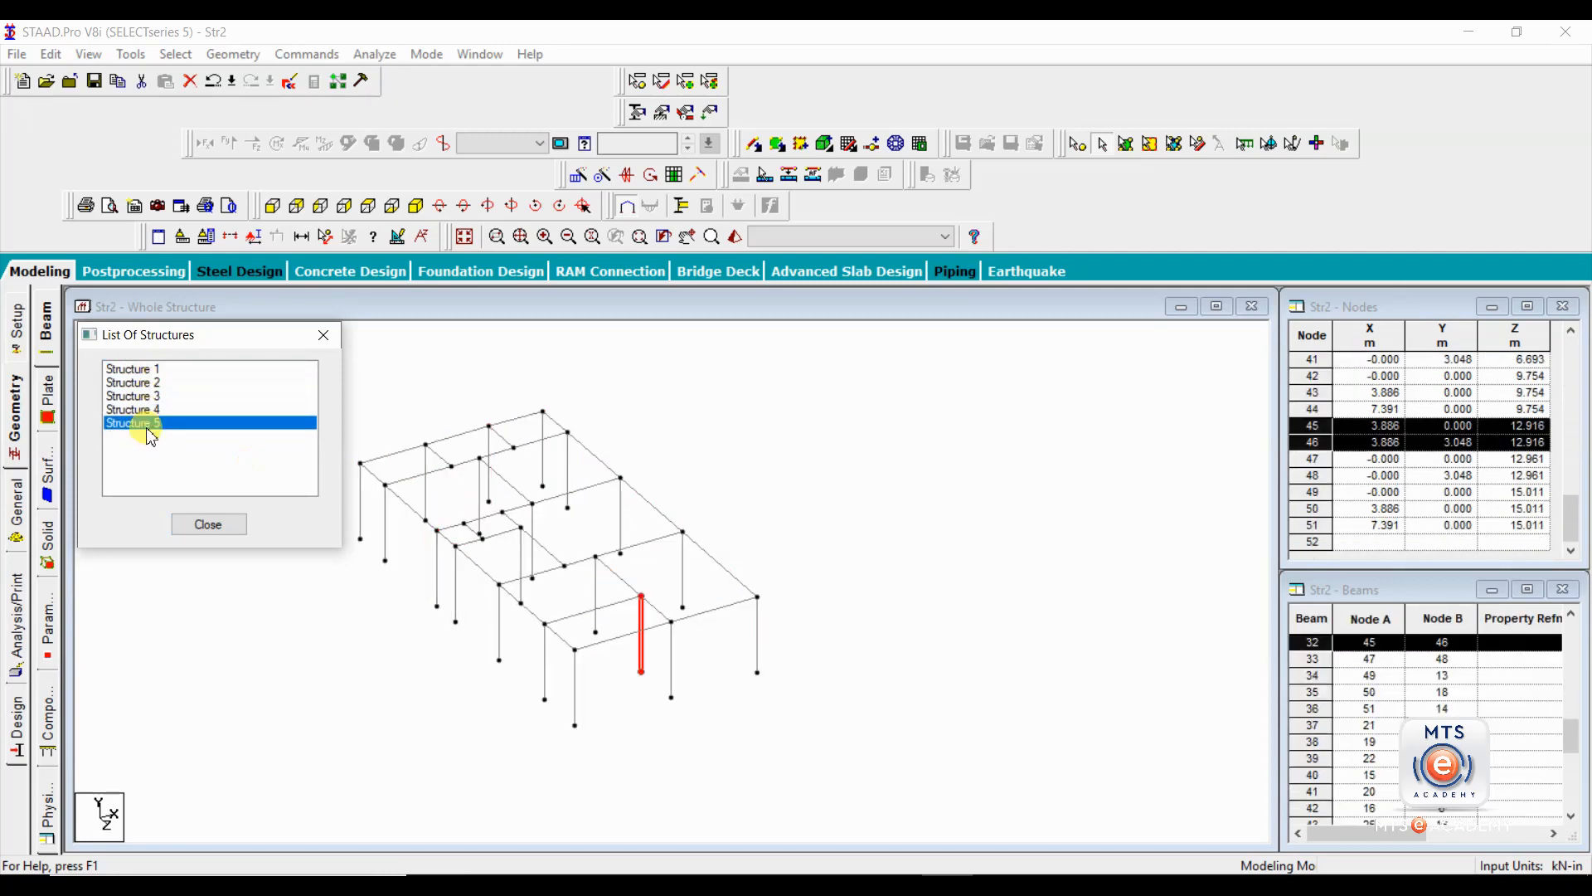
# Compare the members of Structure 1 with Structure 2 and pick out the isolated column at the rear edge.
pyautogui.click(146, 370)
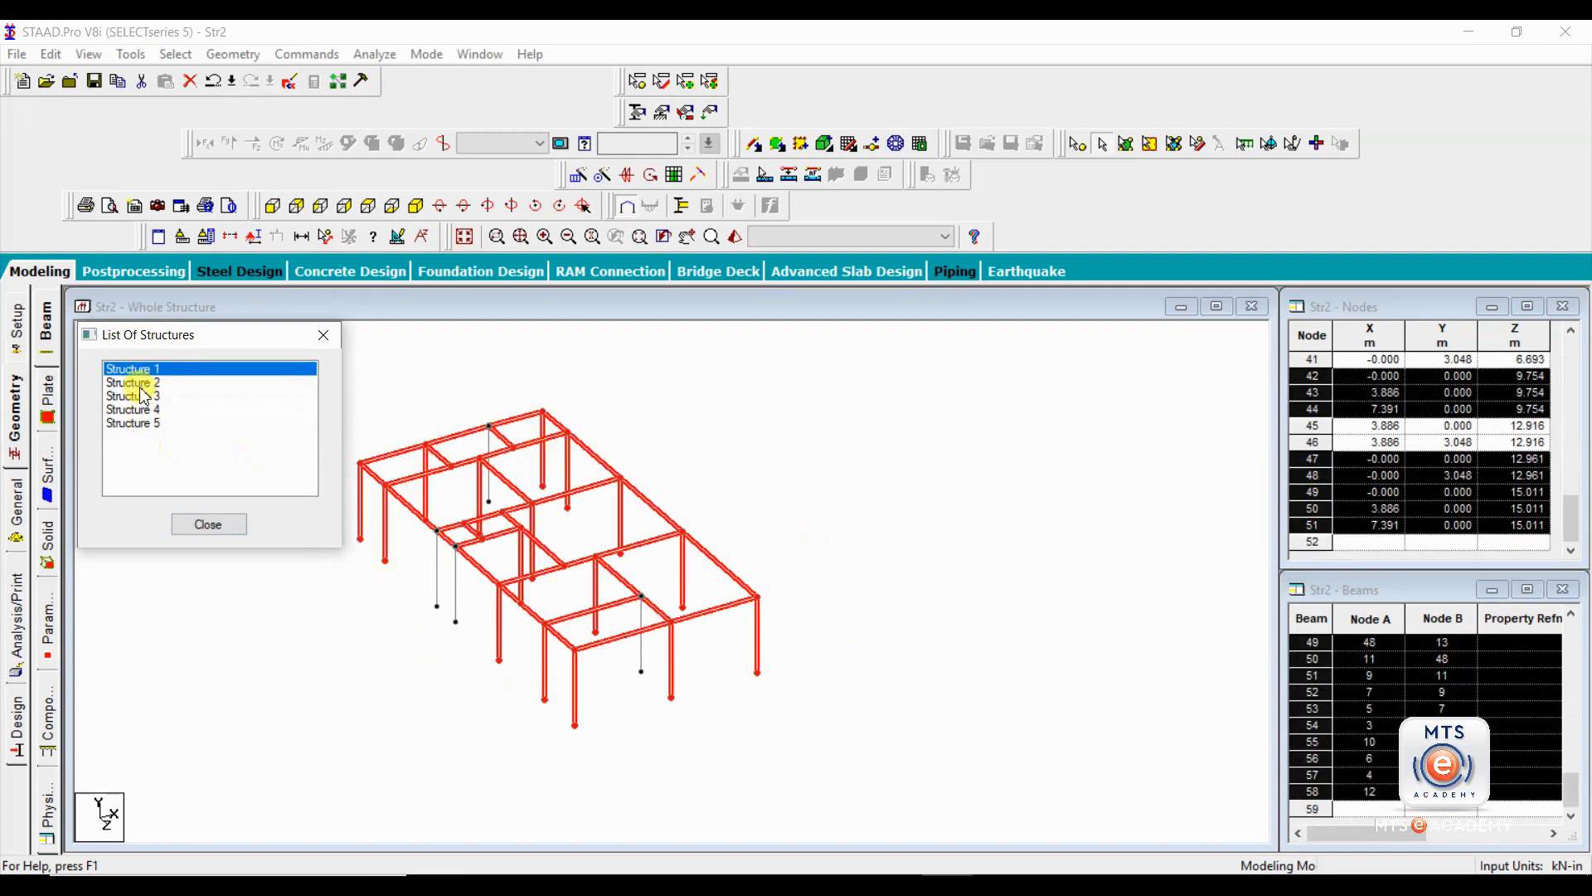
pyautogui.click(141, 382)
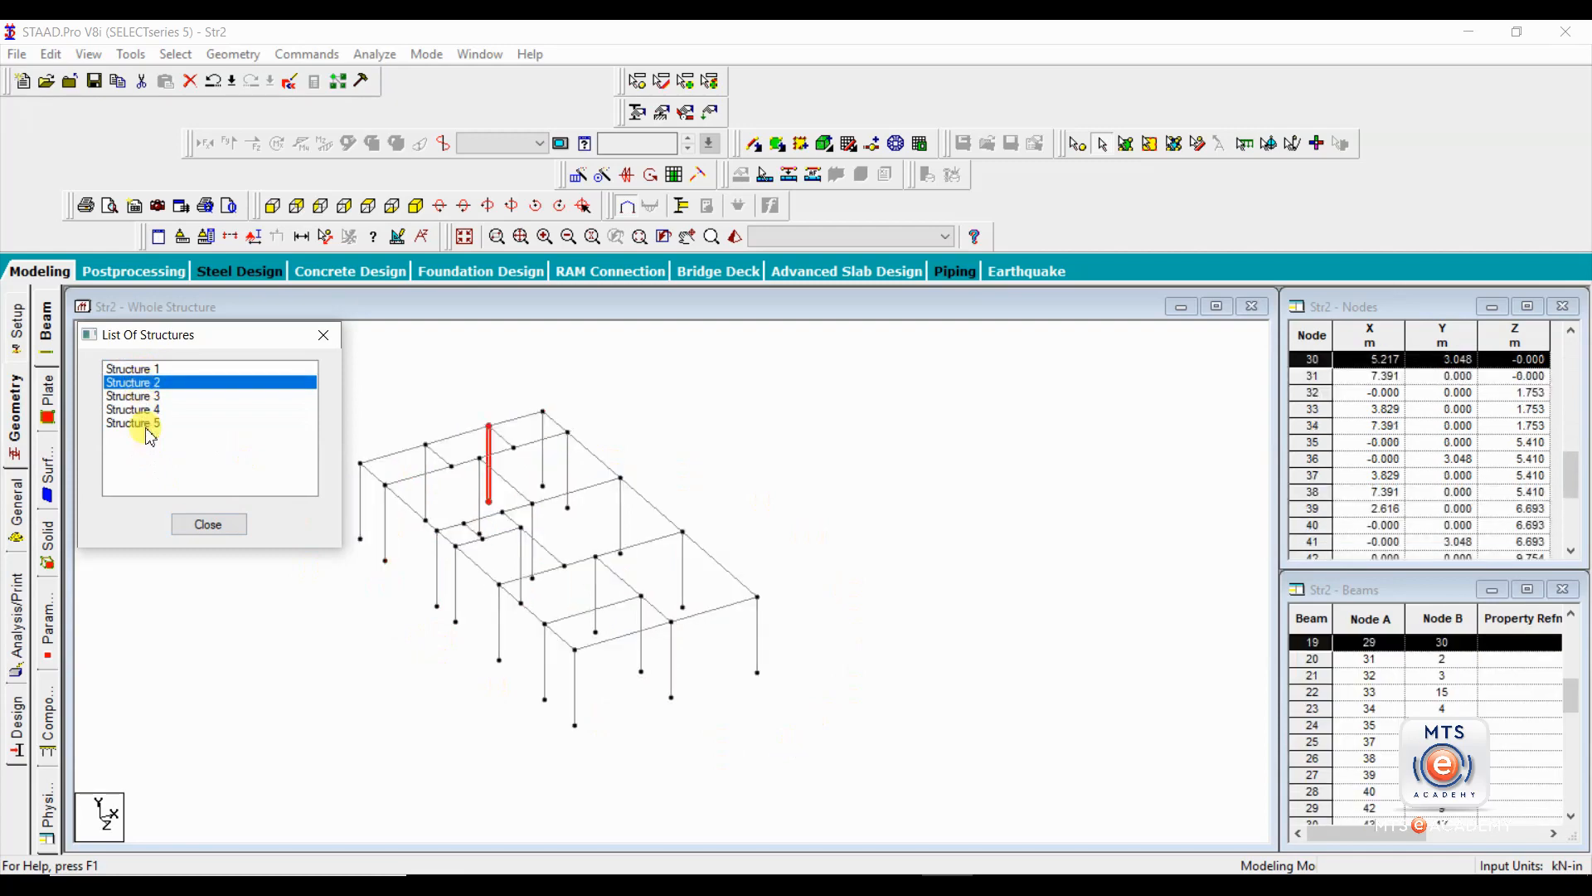
pyautogui.click(491, 442)
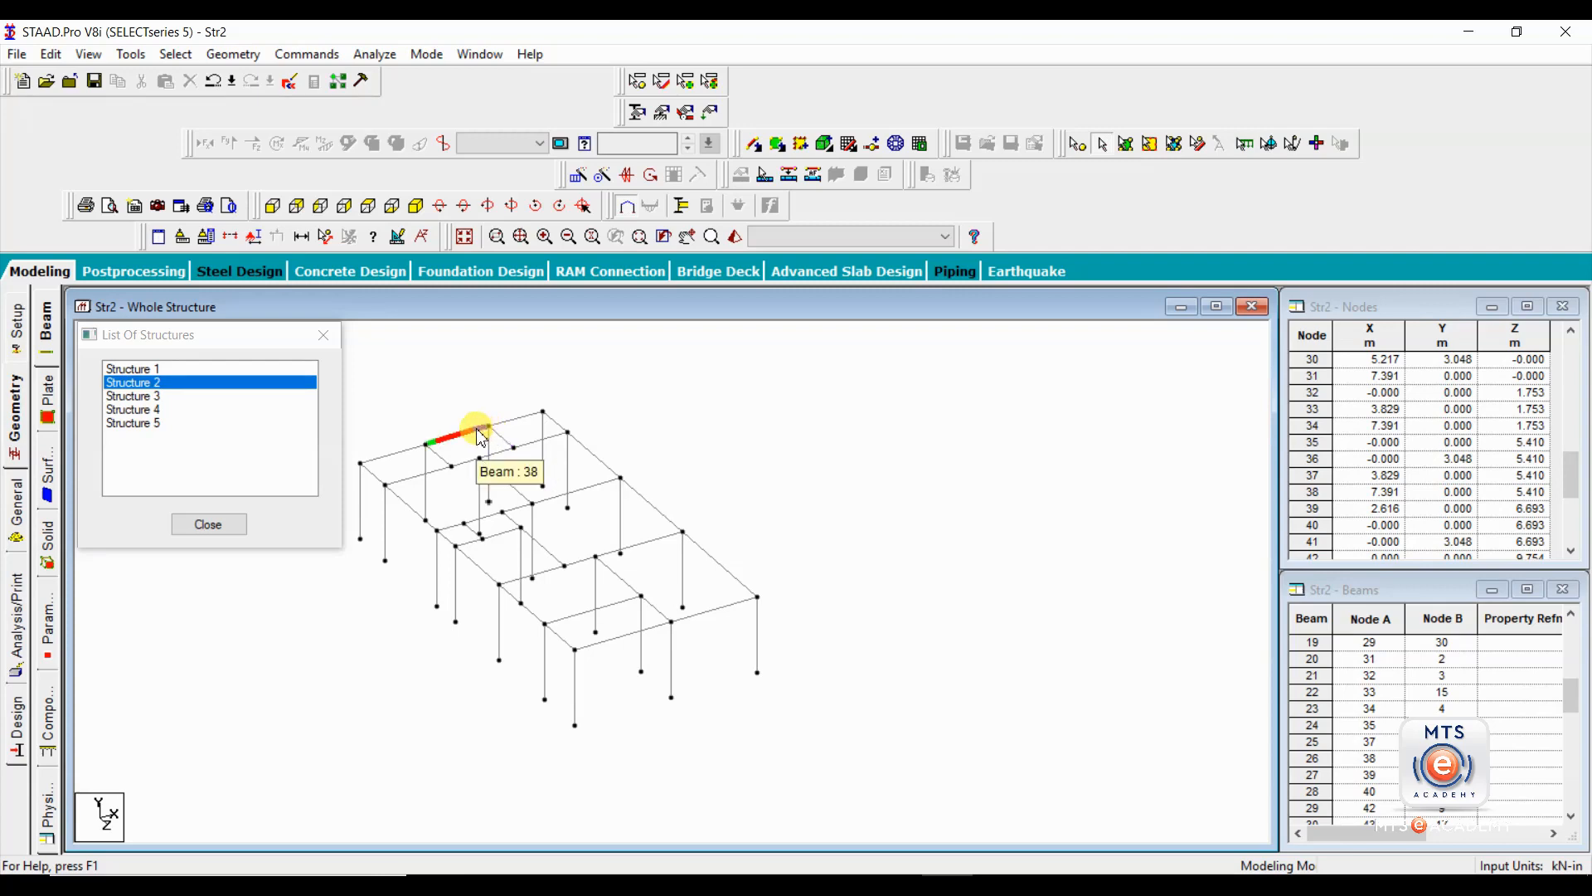
# Check the rear corner column and its adjoining roof beams, including the segment running to the isolated column.
pyautogui.click(538, 419)
pyautogui.click(543, 431)
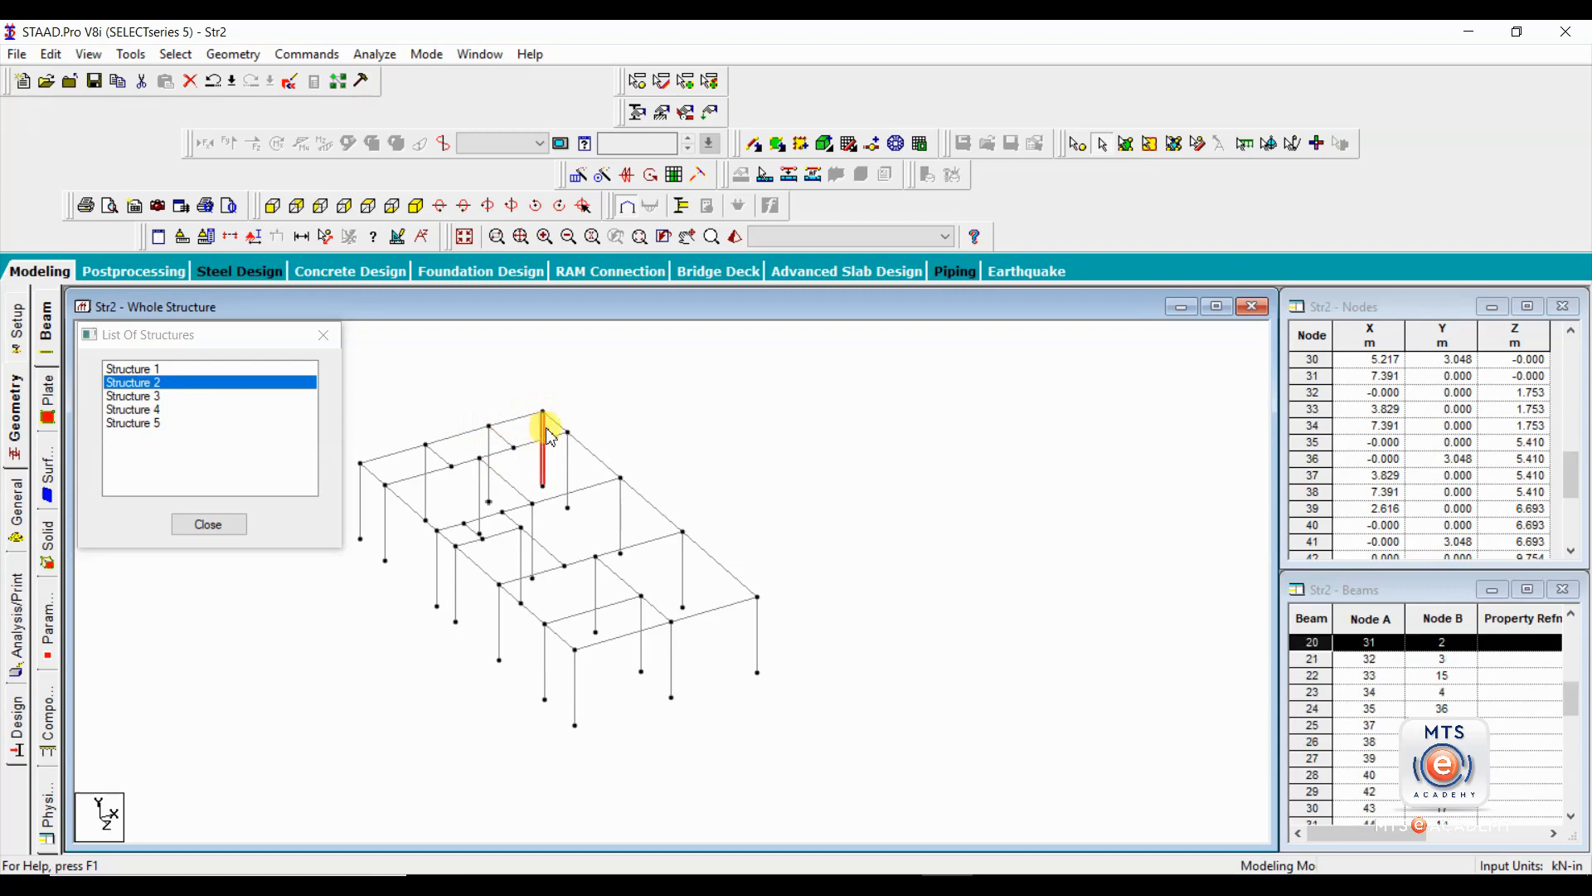
pyautogui.click(553, 423)
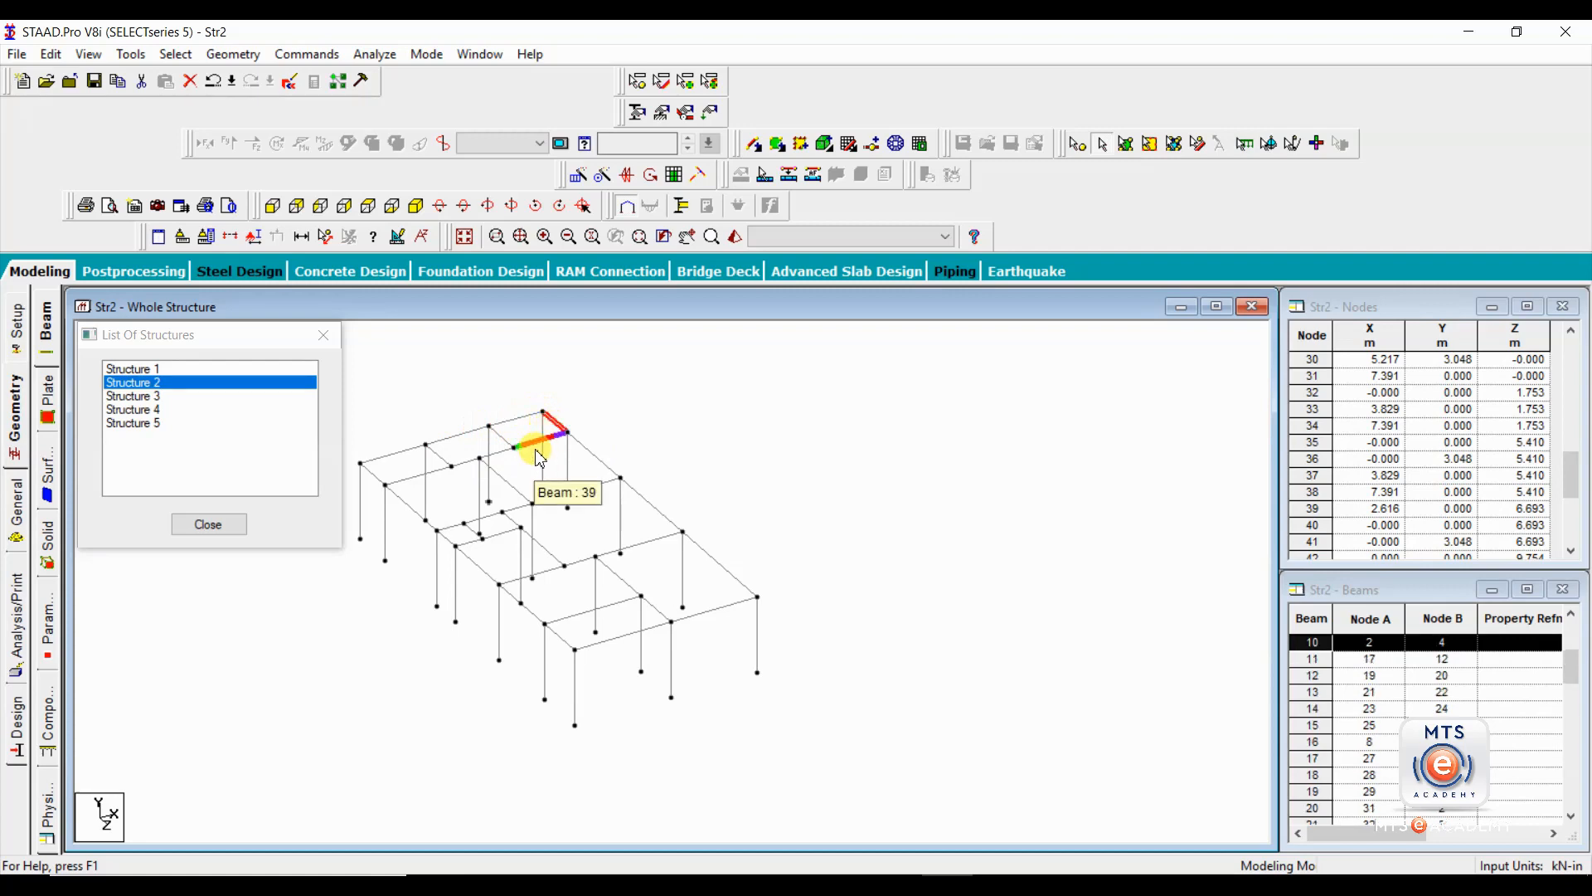
pyautogui.click(543, 391)
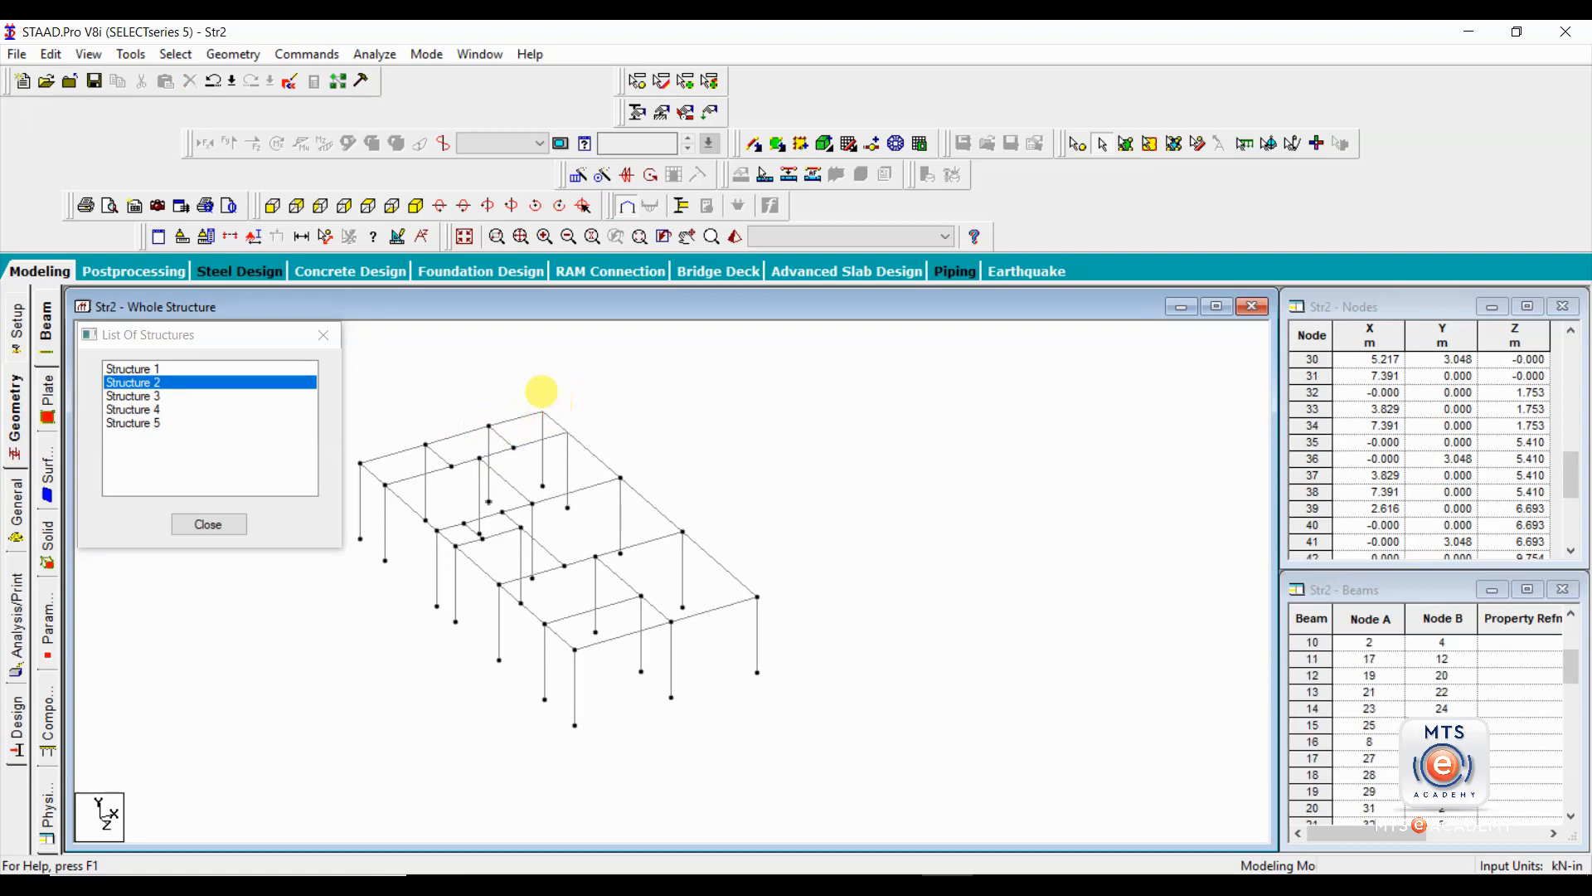
pyautogui.click(490, 434)
pyautogui.click(508, 420)
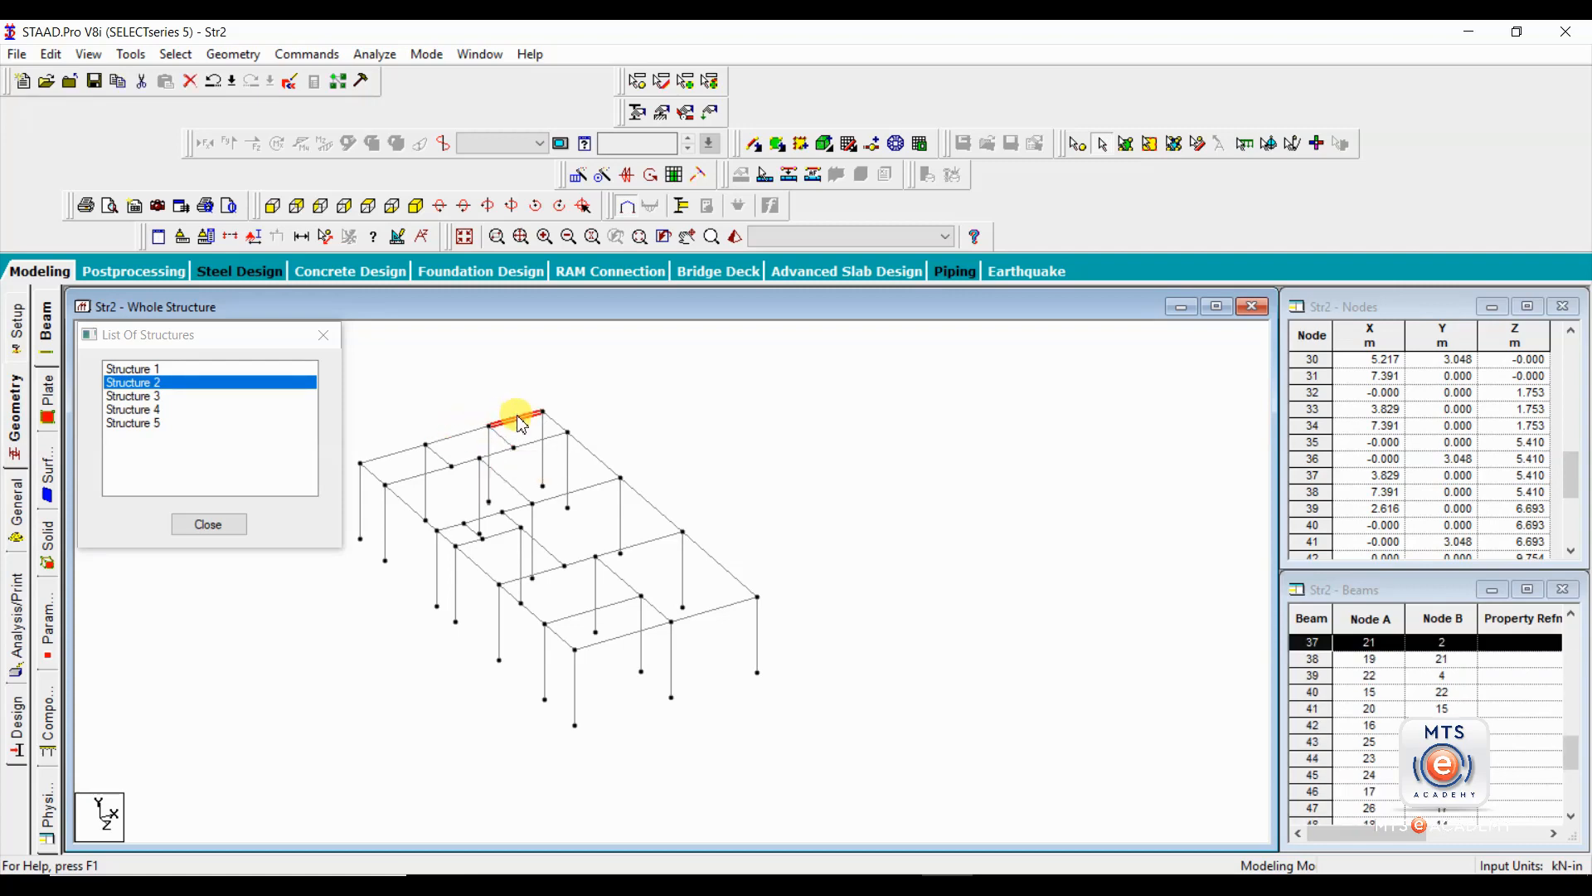
# Compare the isolated rear column with the members of Structure 4 and Structure 5, close the structure list, and decline the auto save.
pyautogui.click(490, 446)
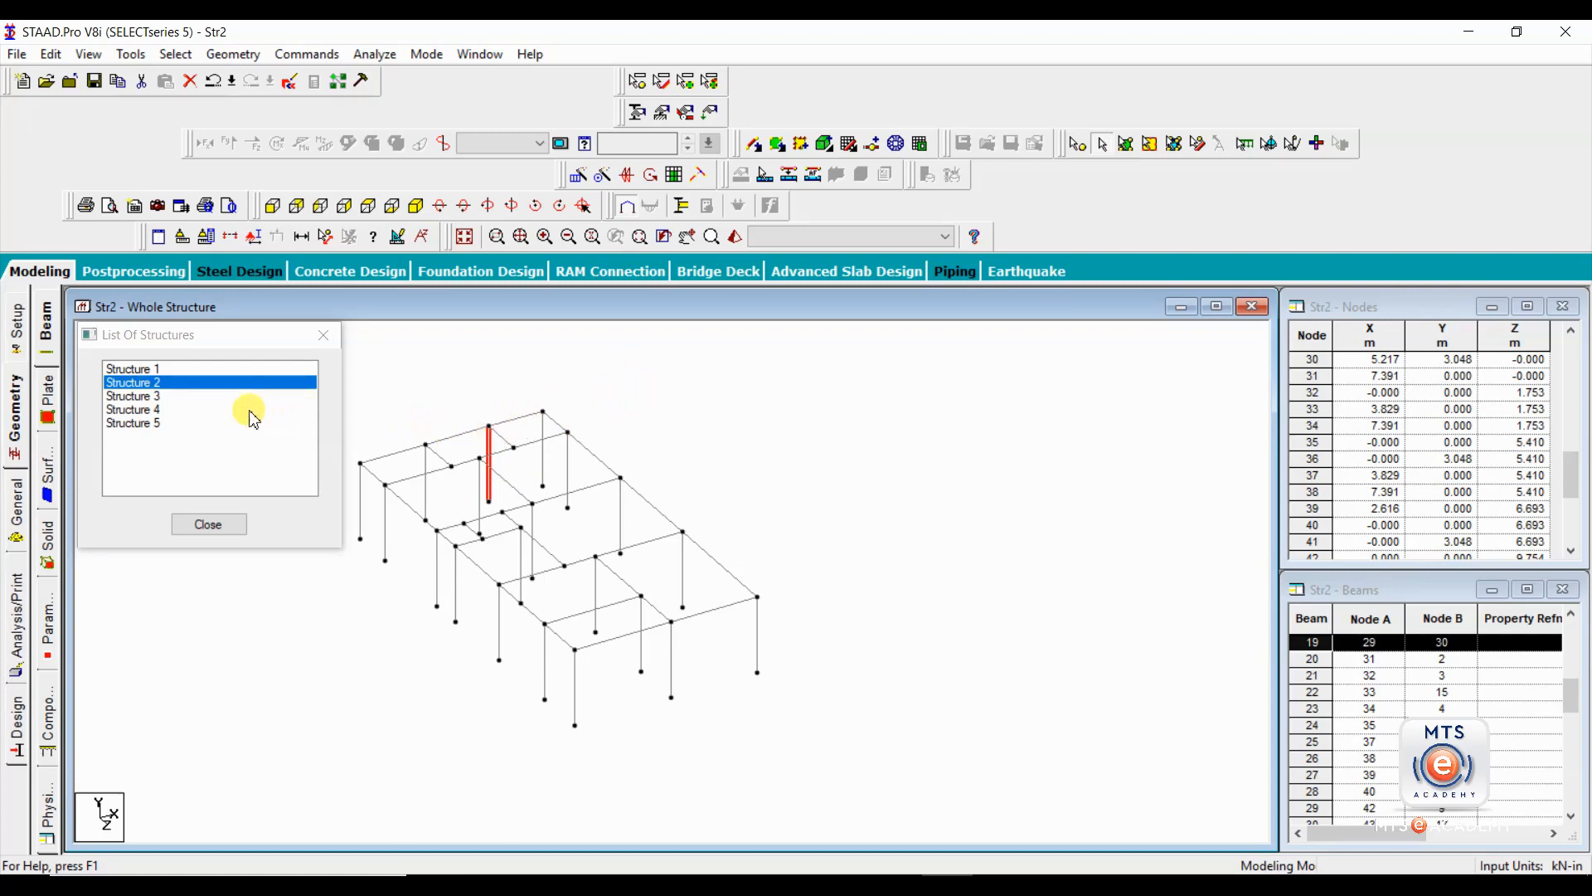
pyautogui.click(151, 410)
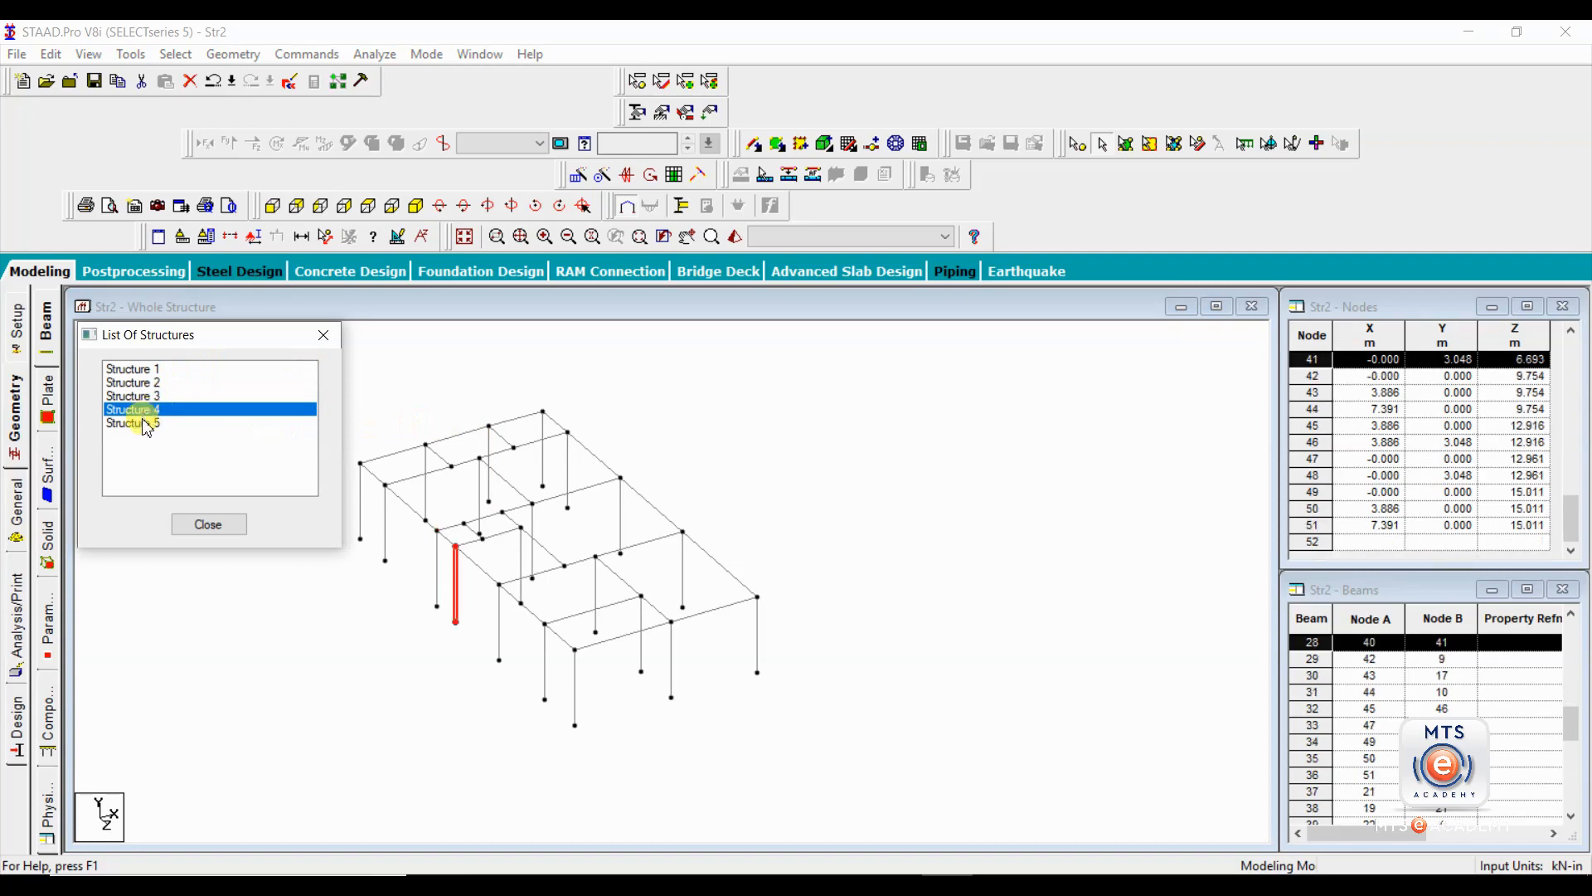
pyautogui.click(146, 426)
pyautogui.click(324, 335)
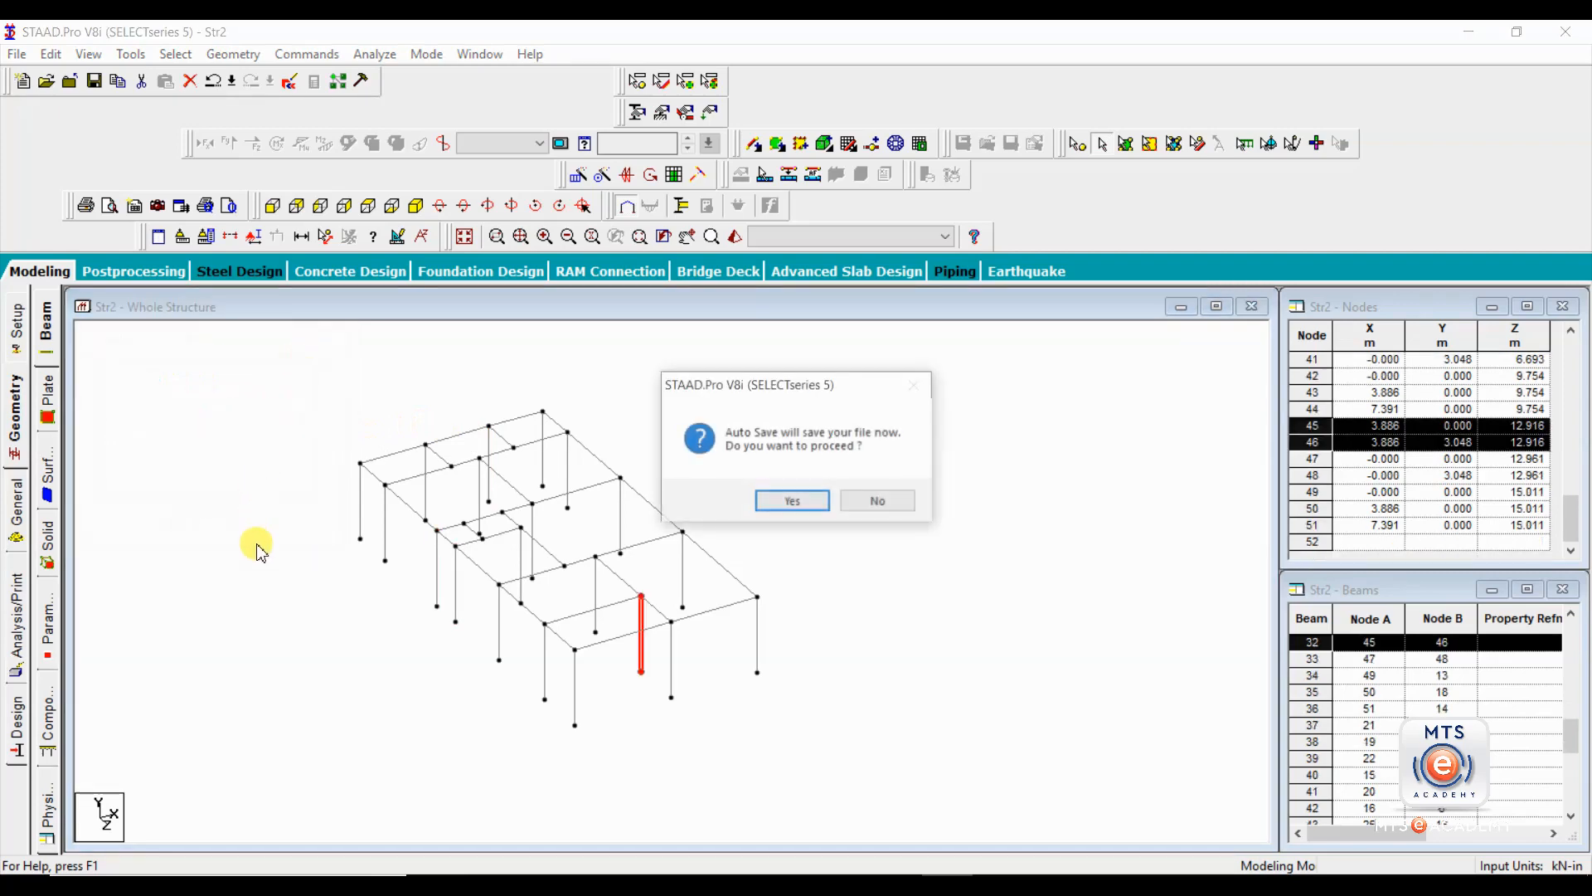
pyautogui.click(863, 500)
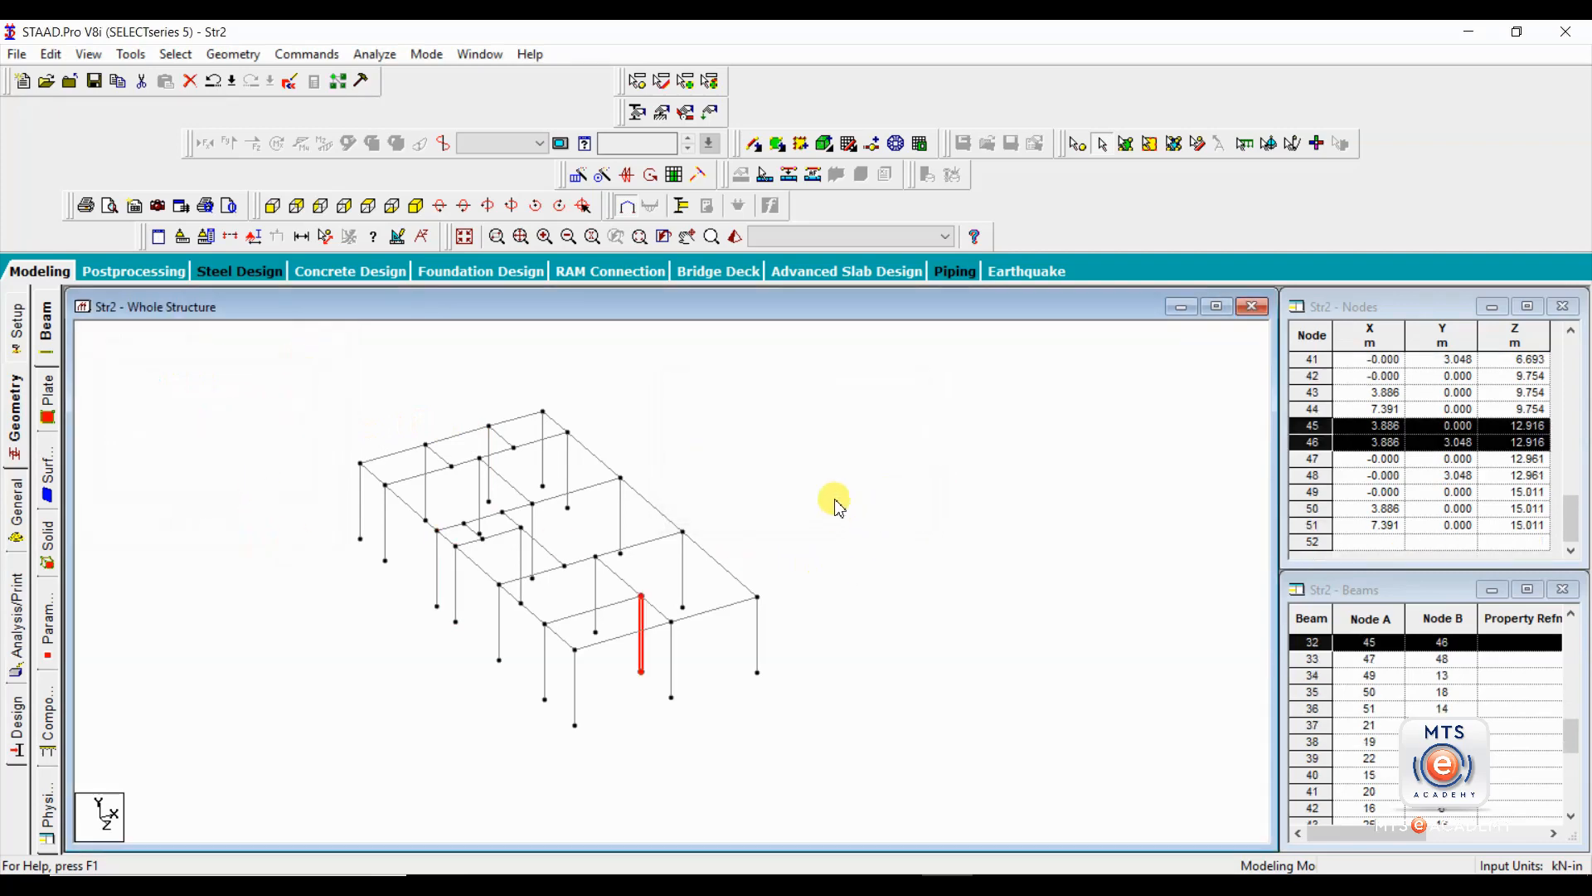
pyautogui.click(839, 507)
# Check for duplicate nodes with a tolerance of 0 m and highlight the listed pairs 7 41, 12 46 and 21 30.
pyautogui.click(130, 54)
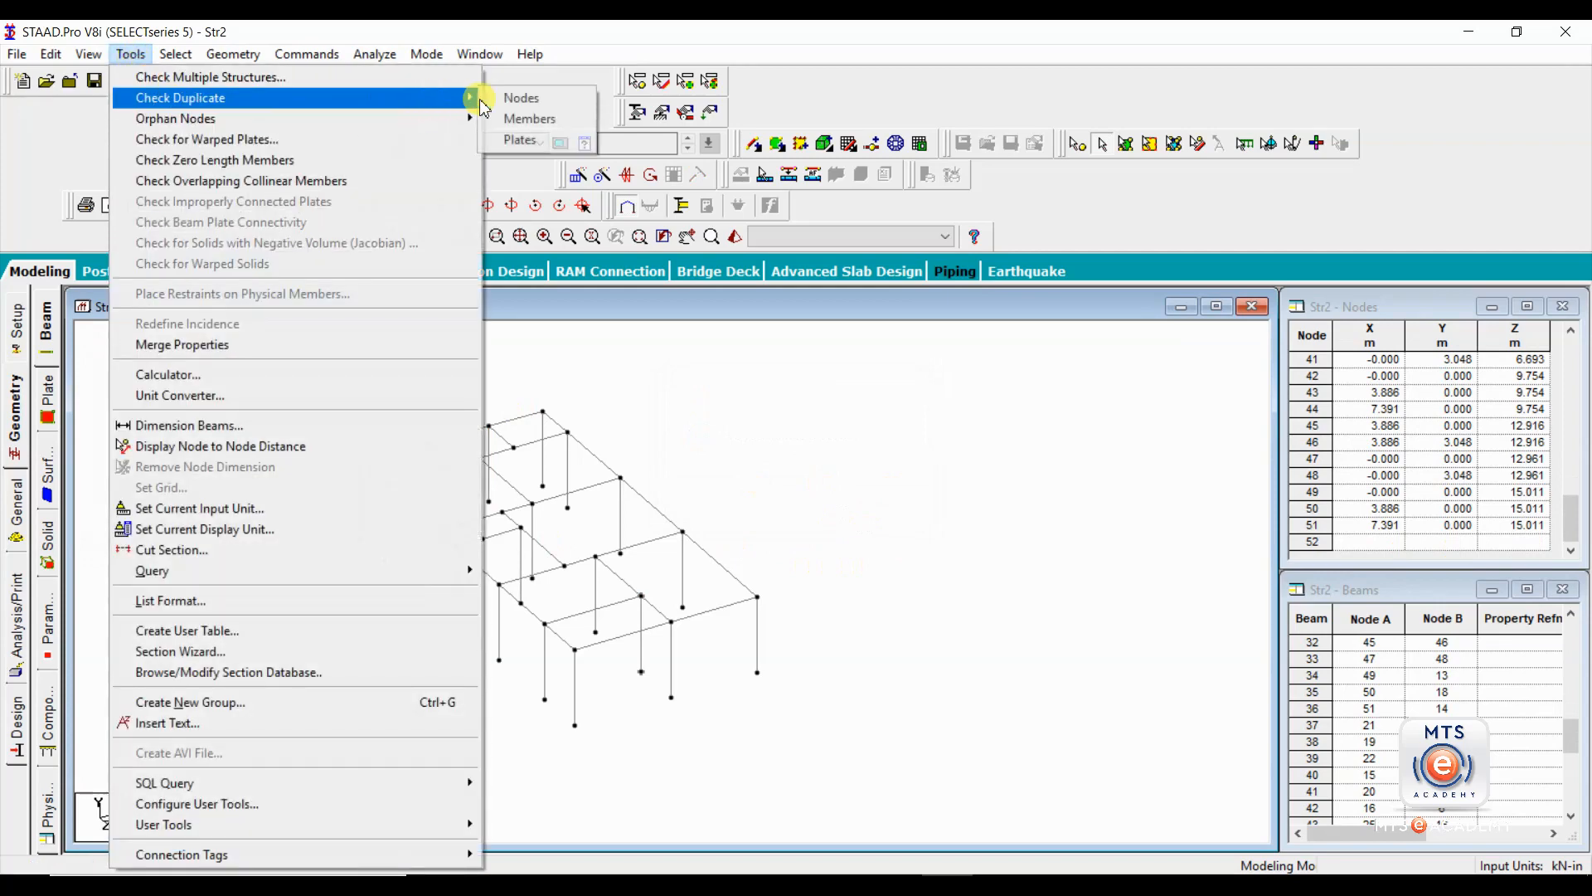
pyautogui.click(523, 99)
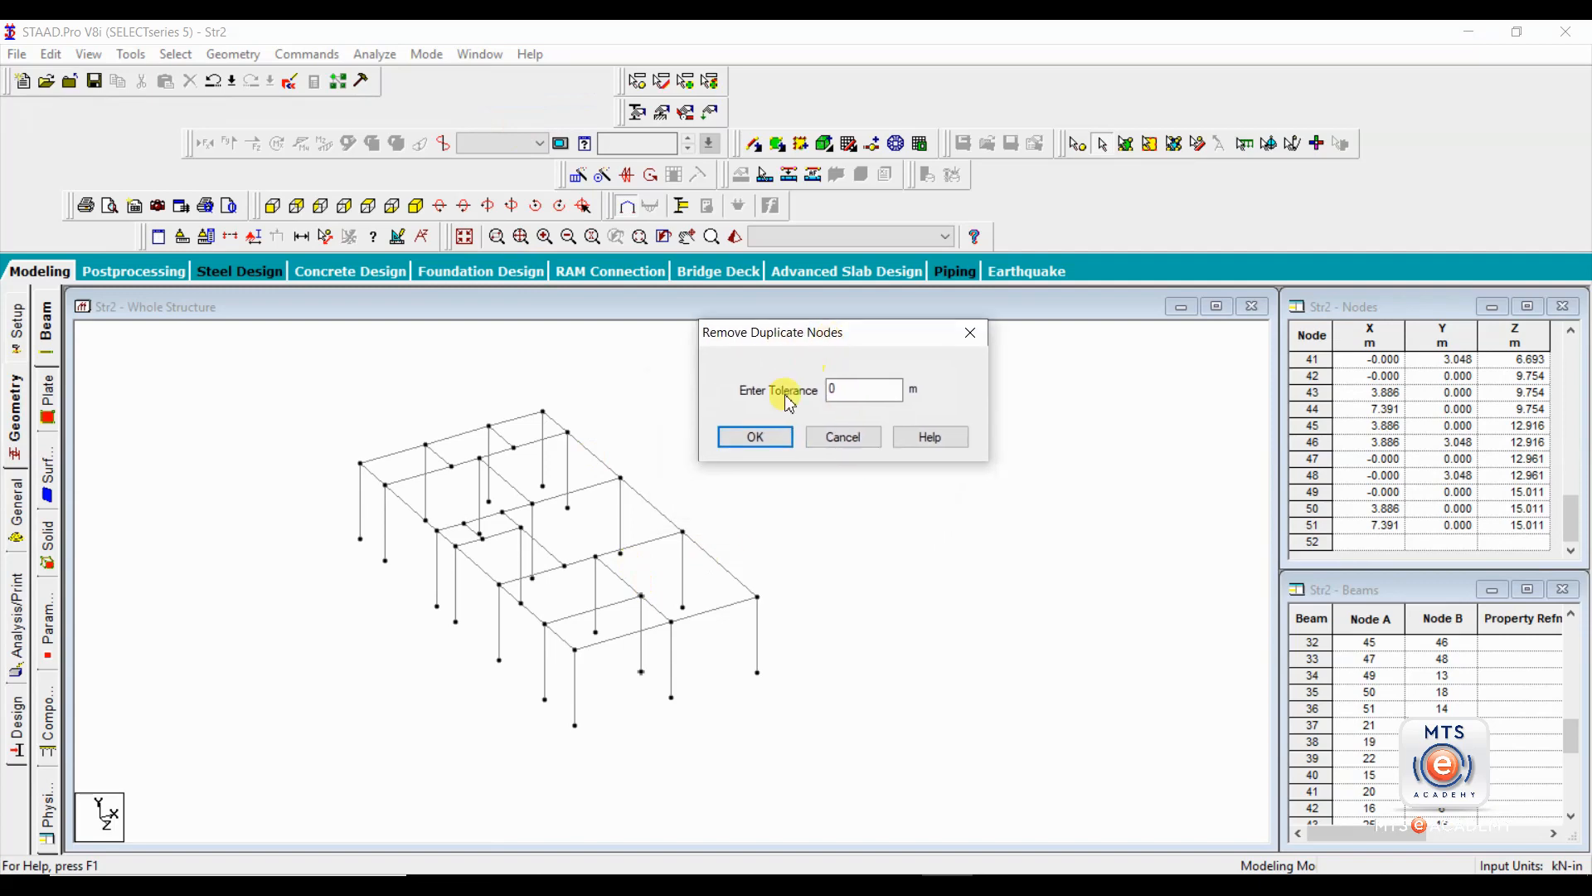
pyautogui.click(751, 433)
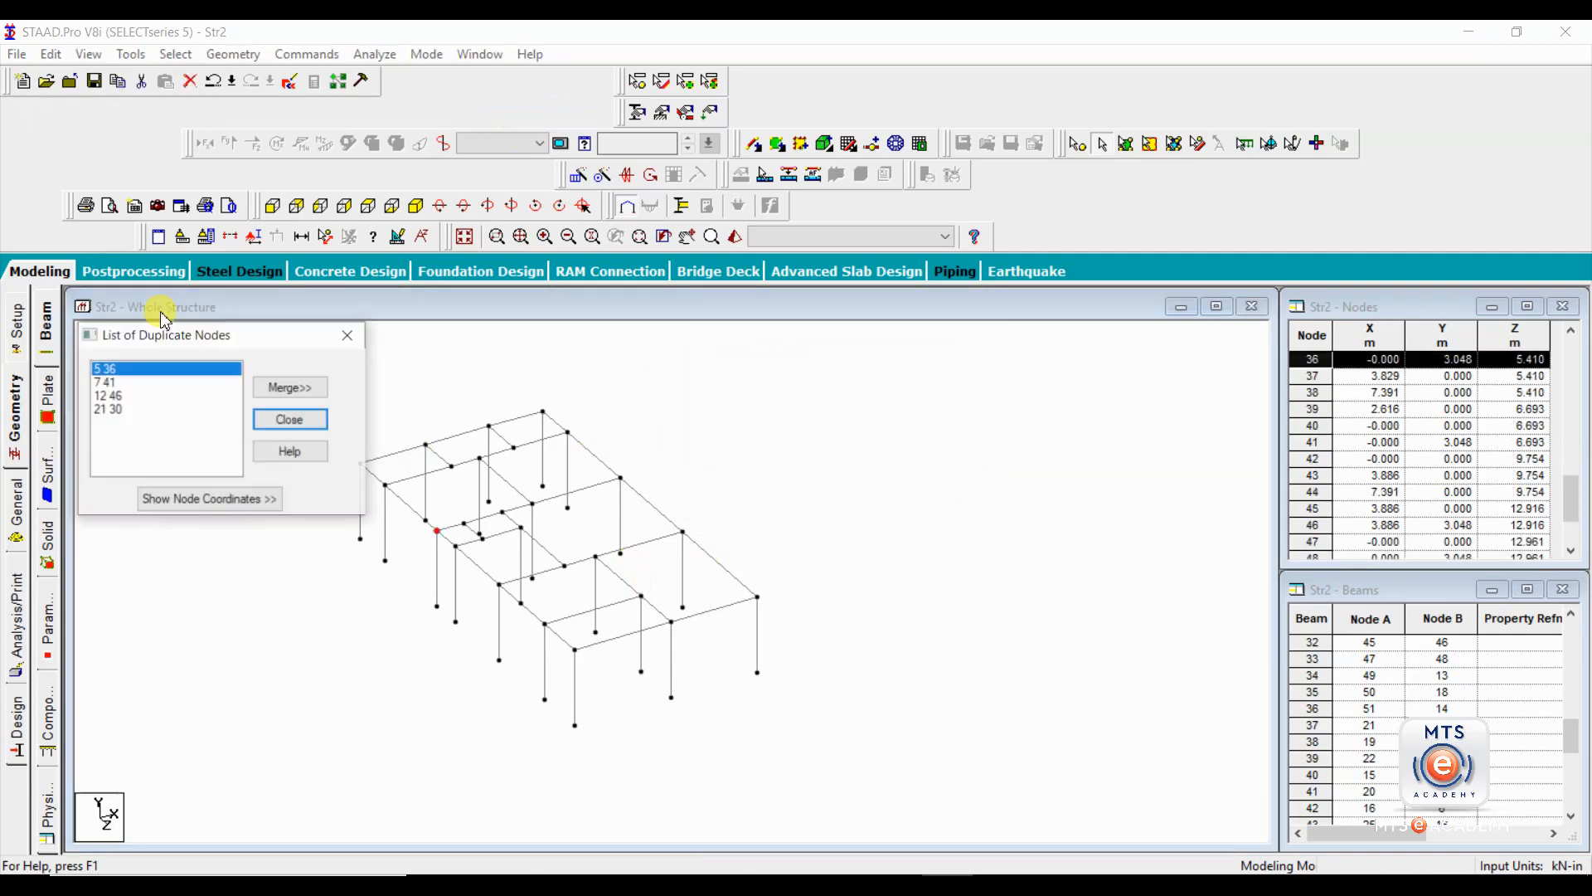
pyautogui.click(104, 383)
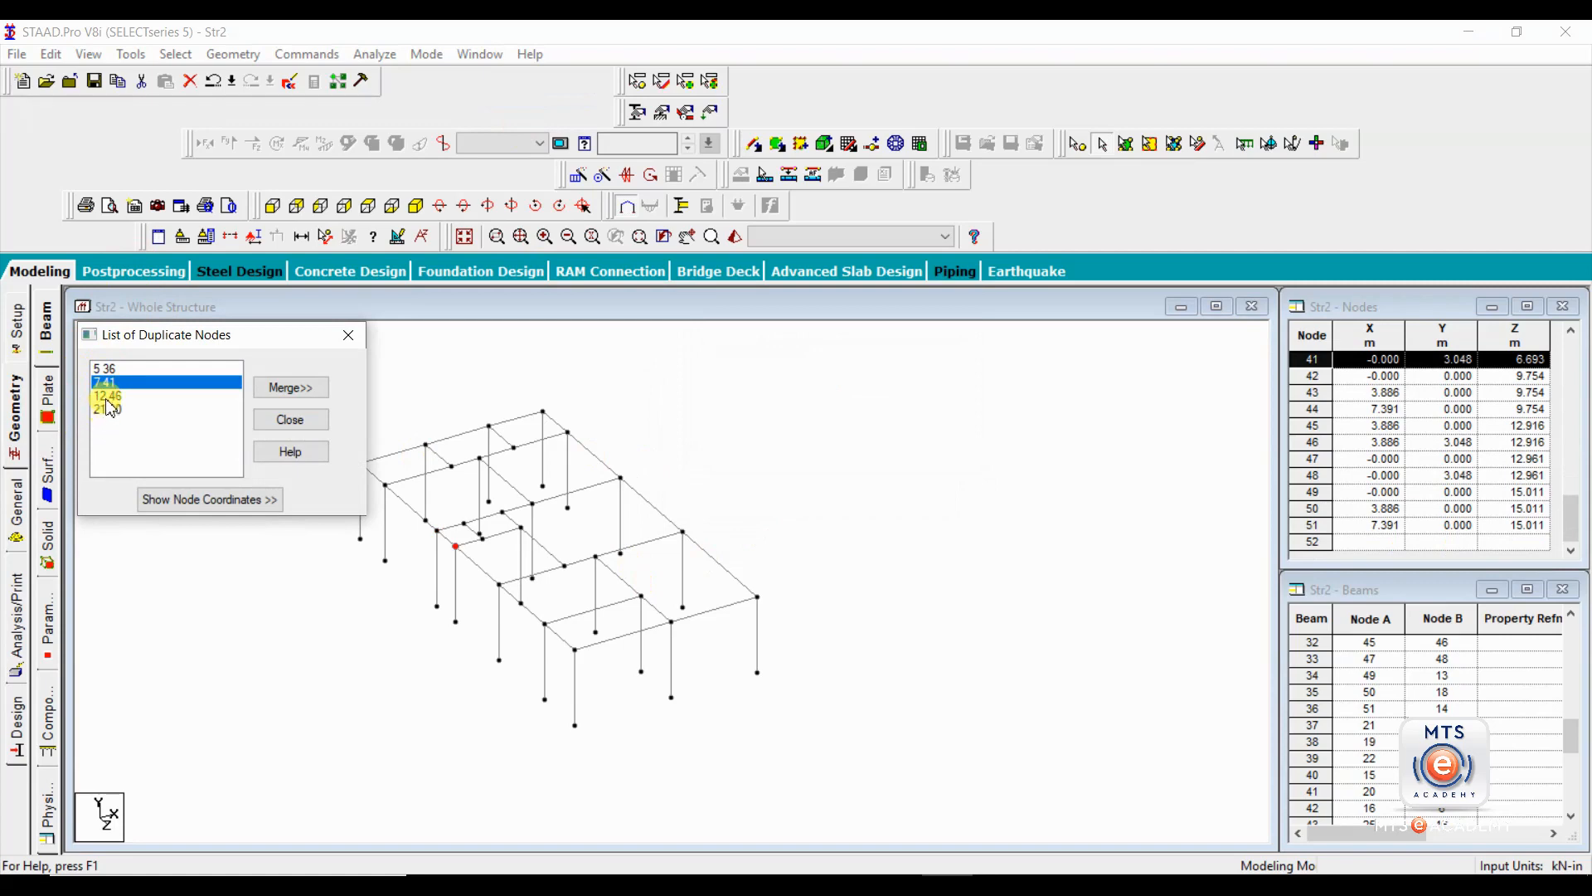
pyautogui.click(107, 396)
pyautogui.click(107, 409)
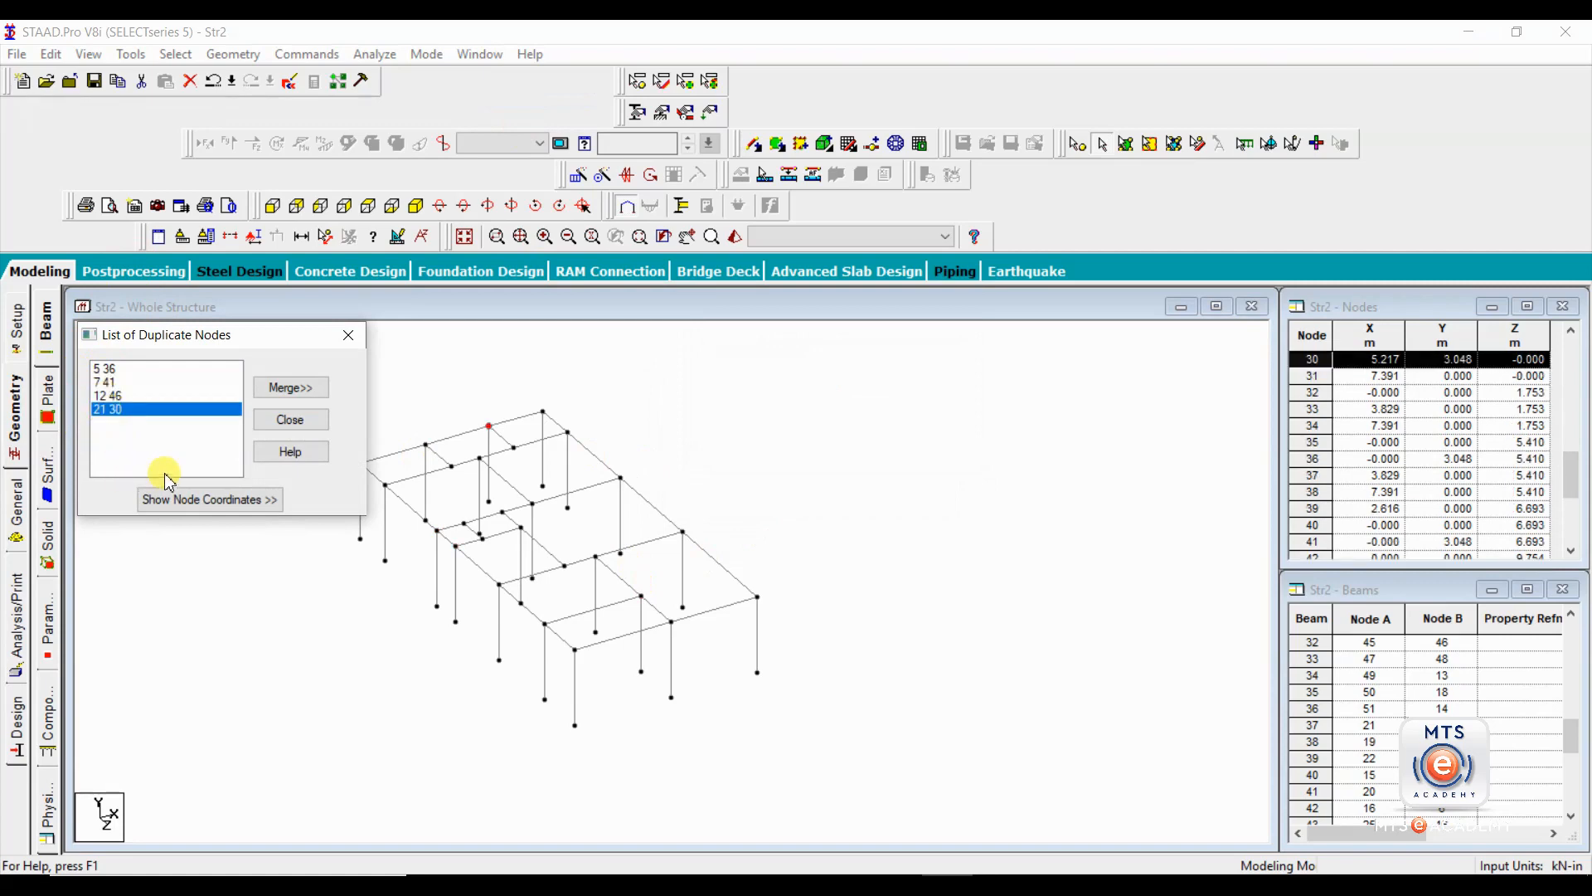
# Merge the duplicate nodes by deleting the second node in all sets, and close the duplicate node list.
pyautogui.click(294, 388)
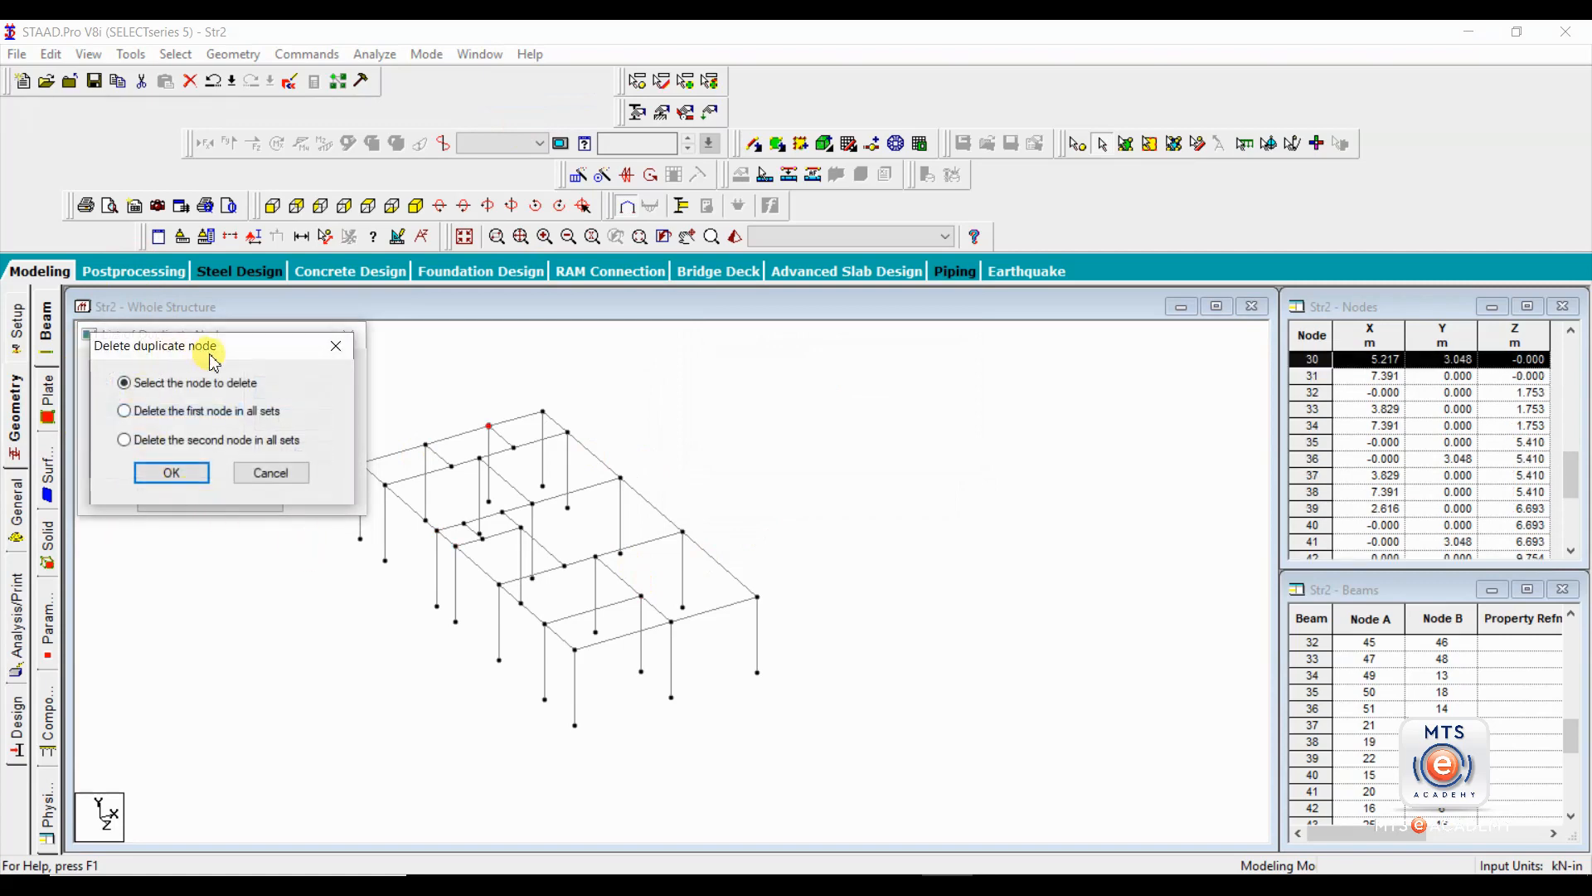
pyautogui.moveTo(213, 362); pyautogui.dragTo(259, 226)
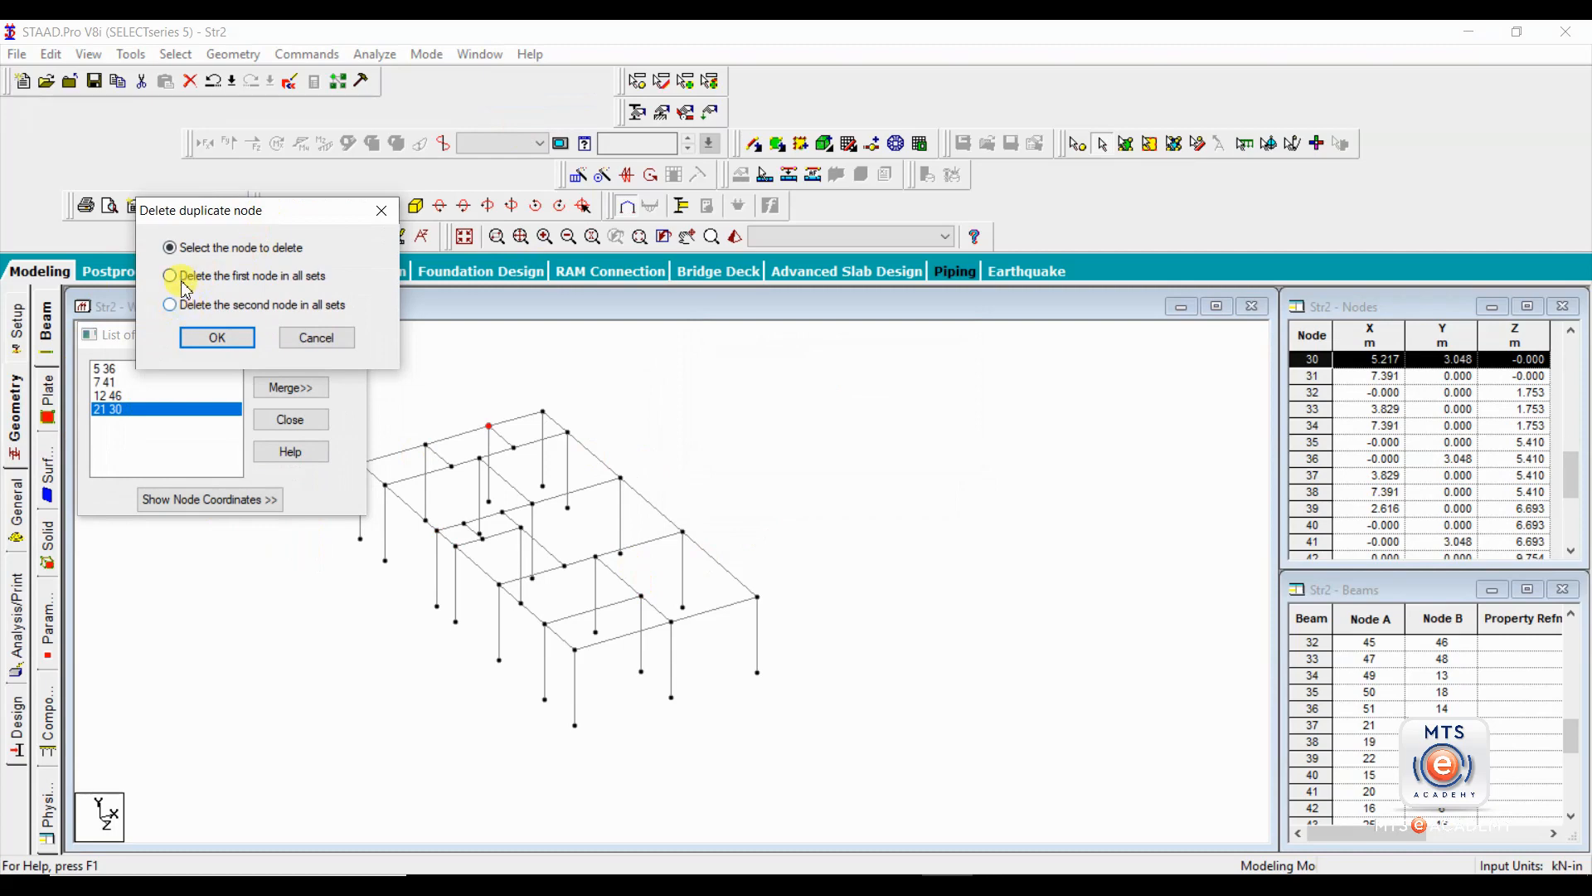
pyautogui.click(171, 306)
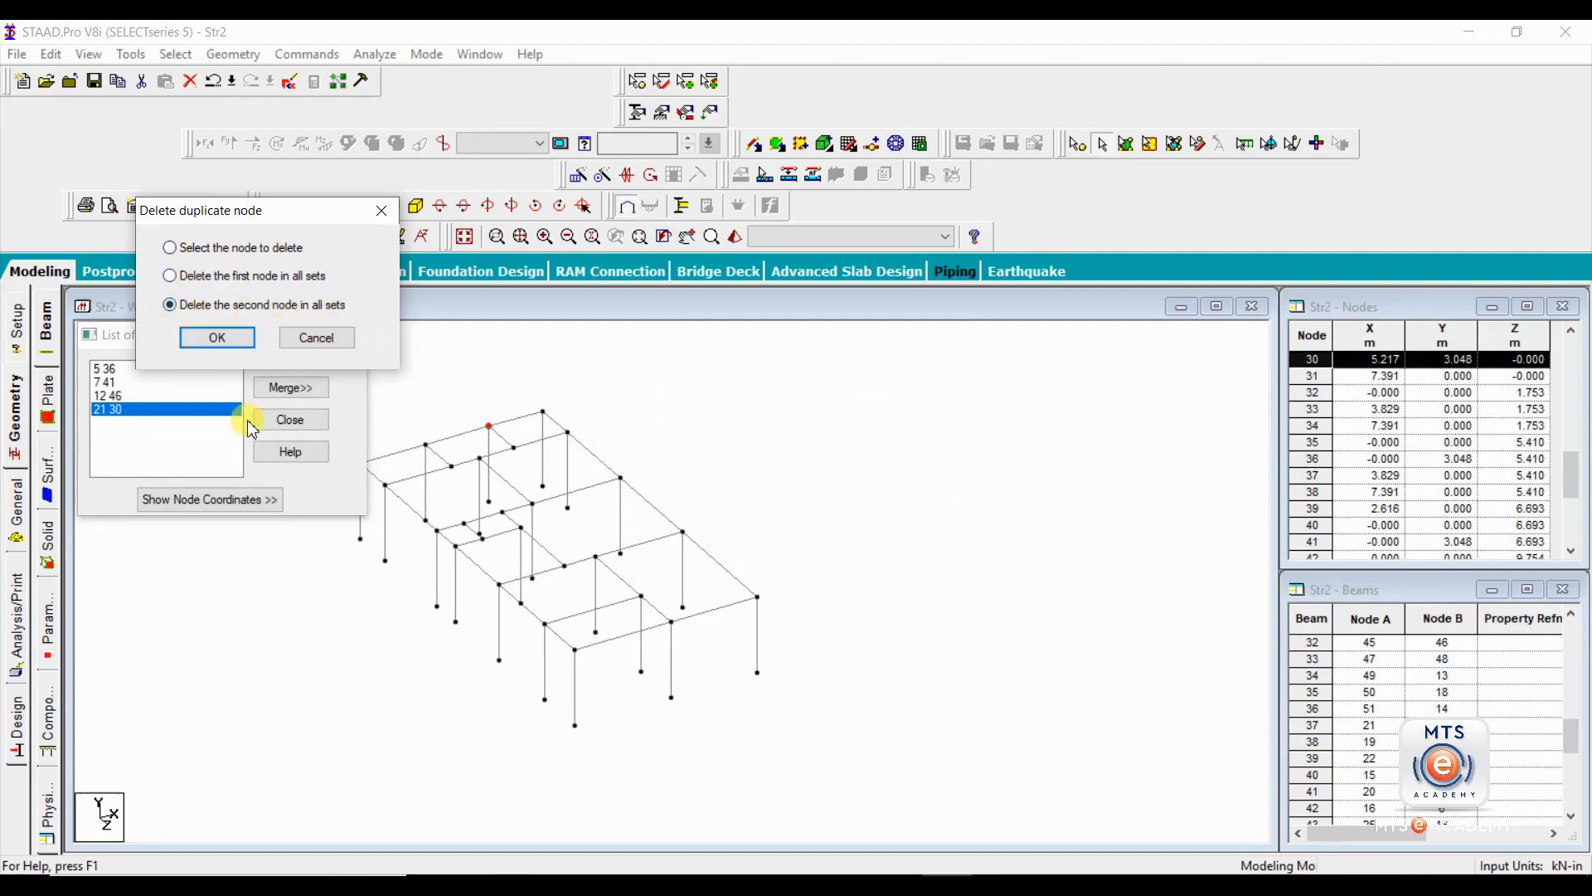
pyautogui.click(217, 338)
pyautogui.click(307, 339)
pyautogui.click(324, 386)
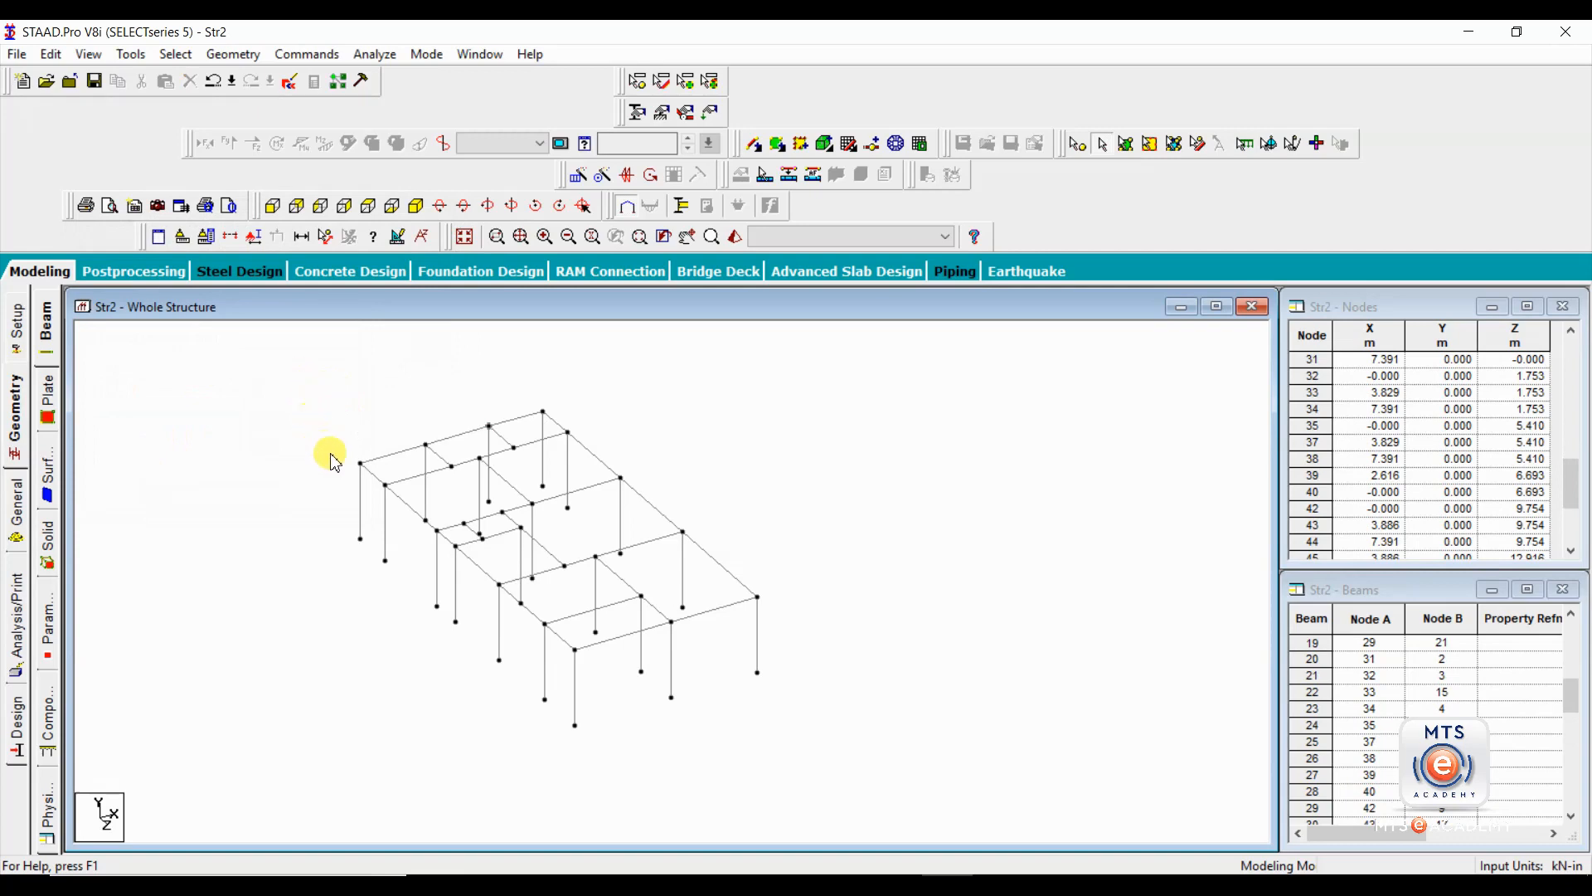
# Check the model for multiple structures again, highlight Structure 1, close the list, and clear the selection.
pyautogui.click(131, 54)
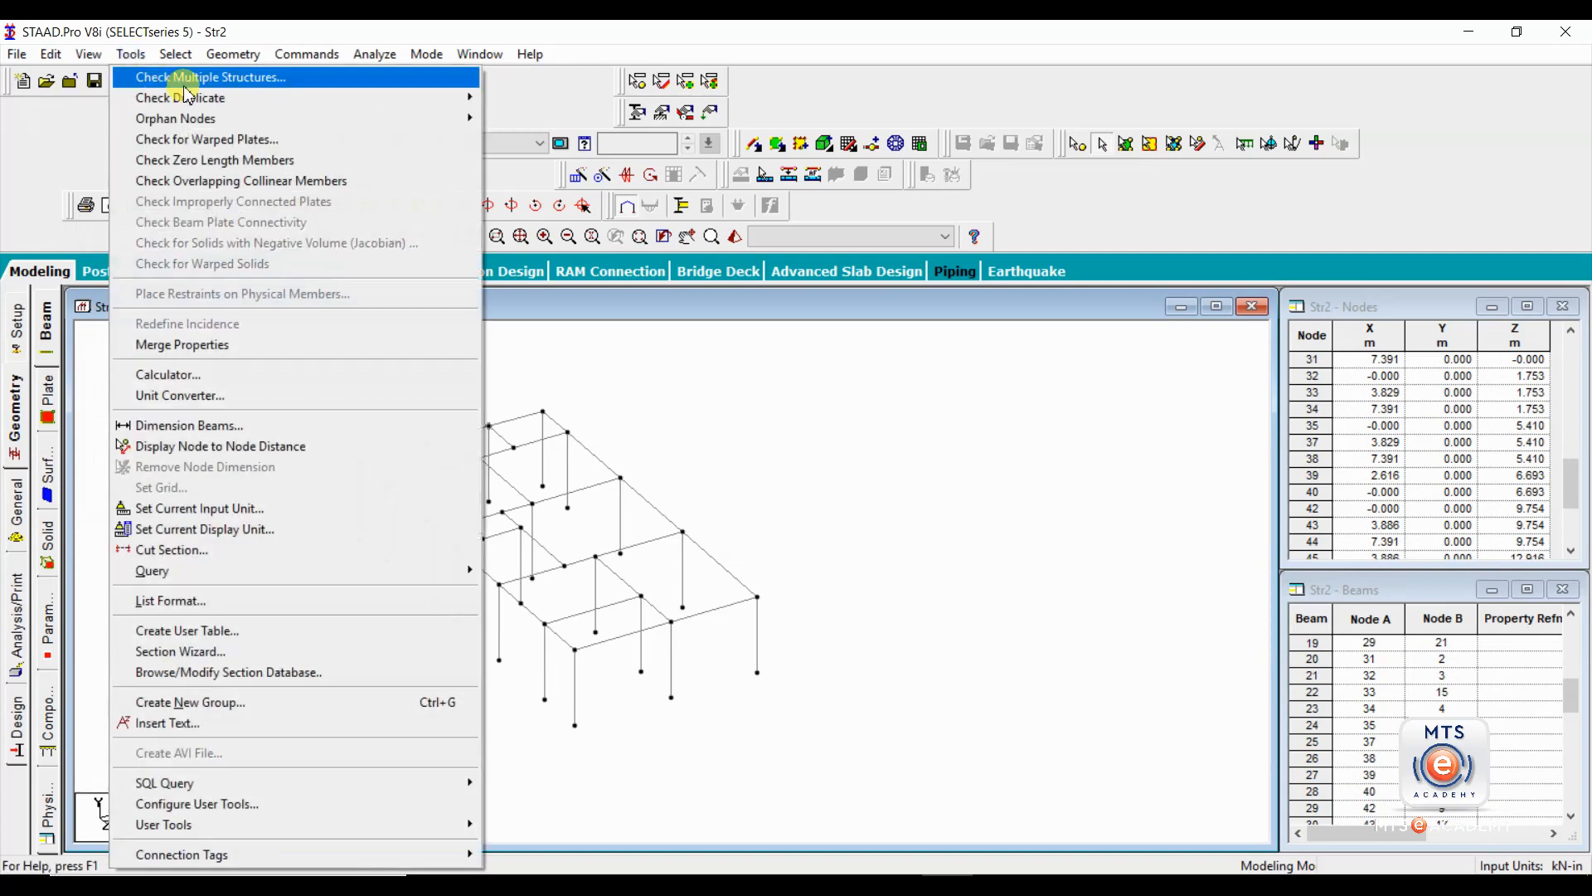
pyautogui.click(154, 74)
pyautogui.click(176, 390)
pyautogui.click(143, 369)
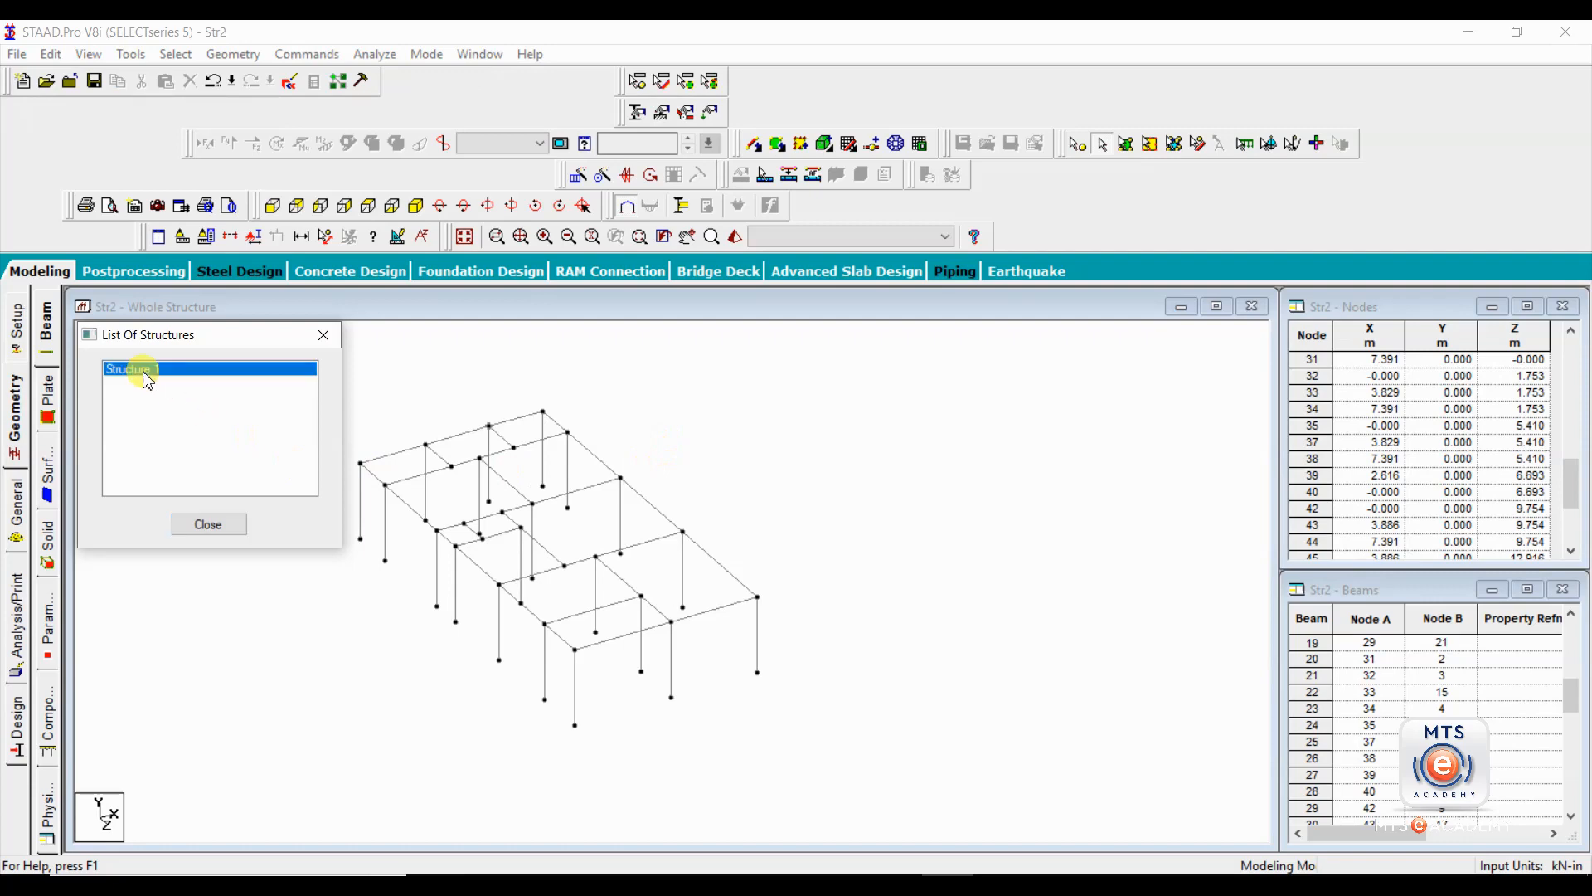
pyautogui.click(323, 335)
pyautogui.click(846, 548)
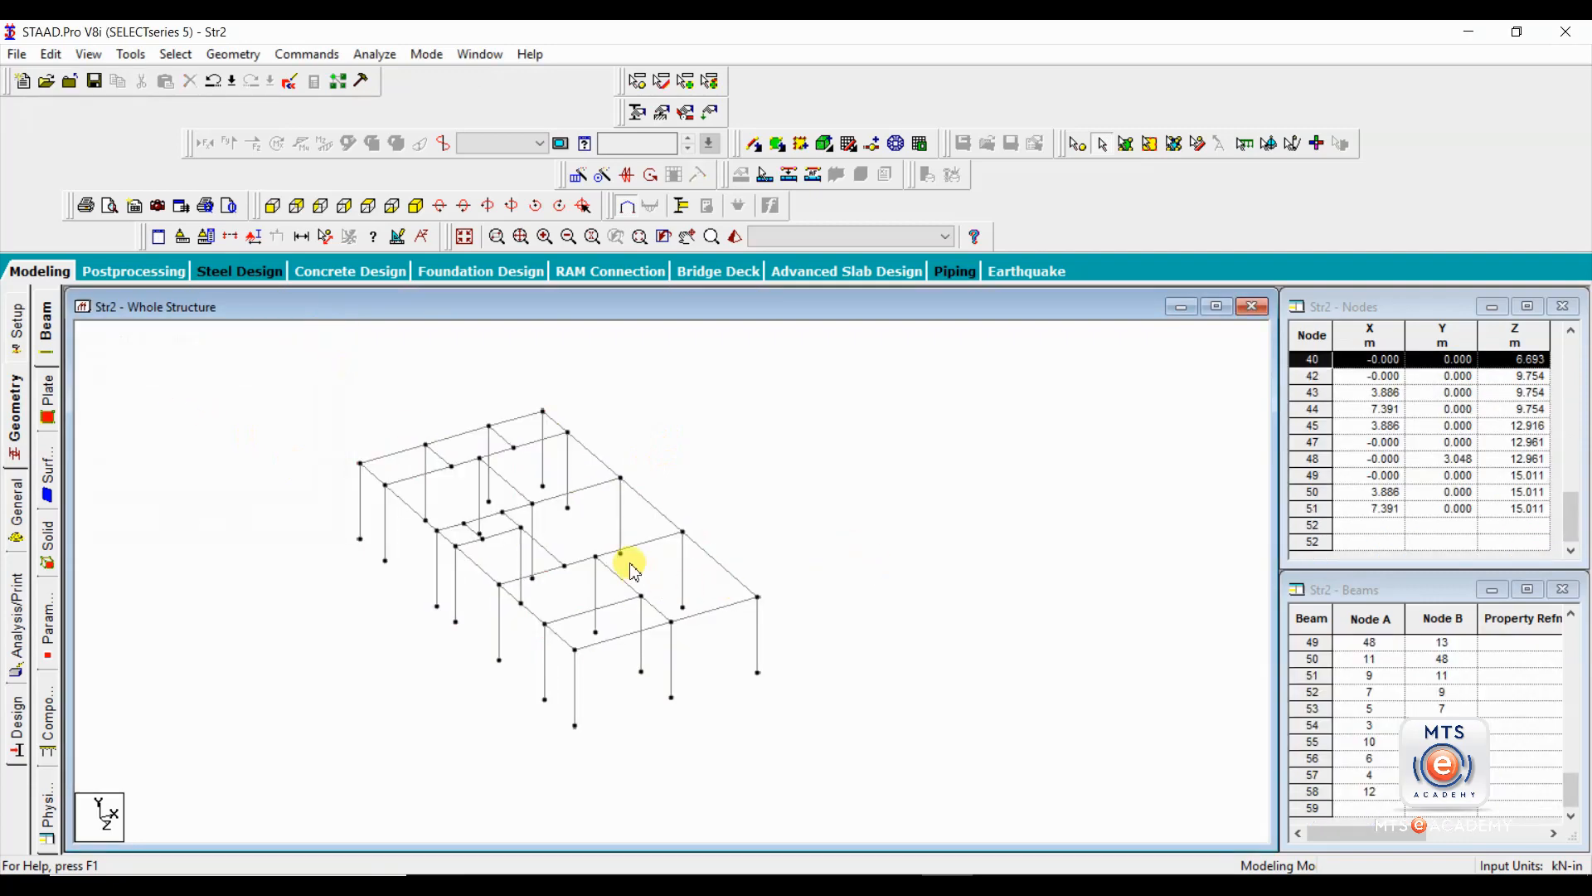
# Check individually the roof beam segments that meet at the inner column one bay behind the front edge.
pyautogui.click(582, 562)
pyautogui.click(639, 543)
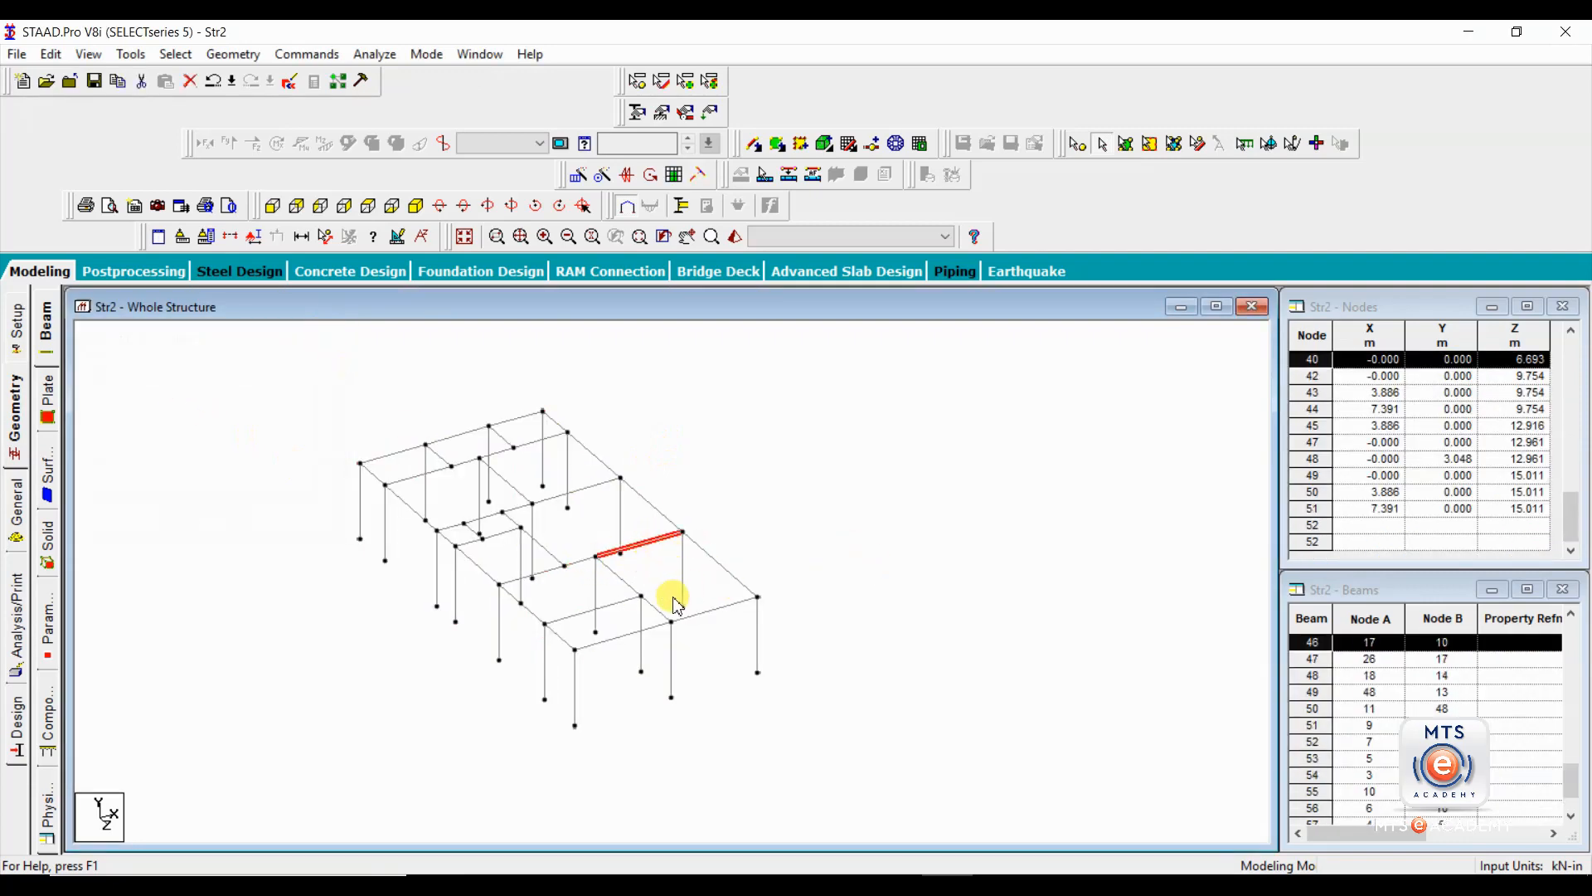
pyautogui.click(631, 587)
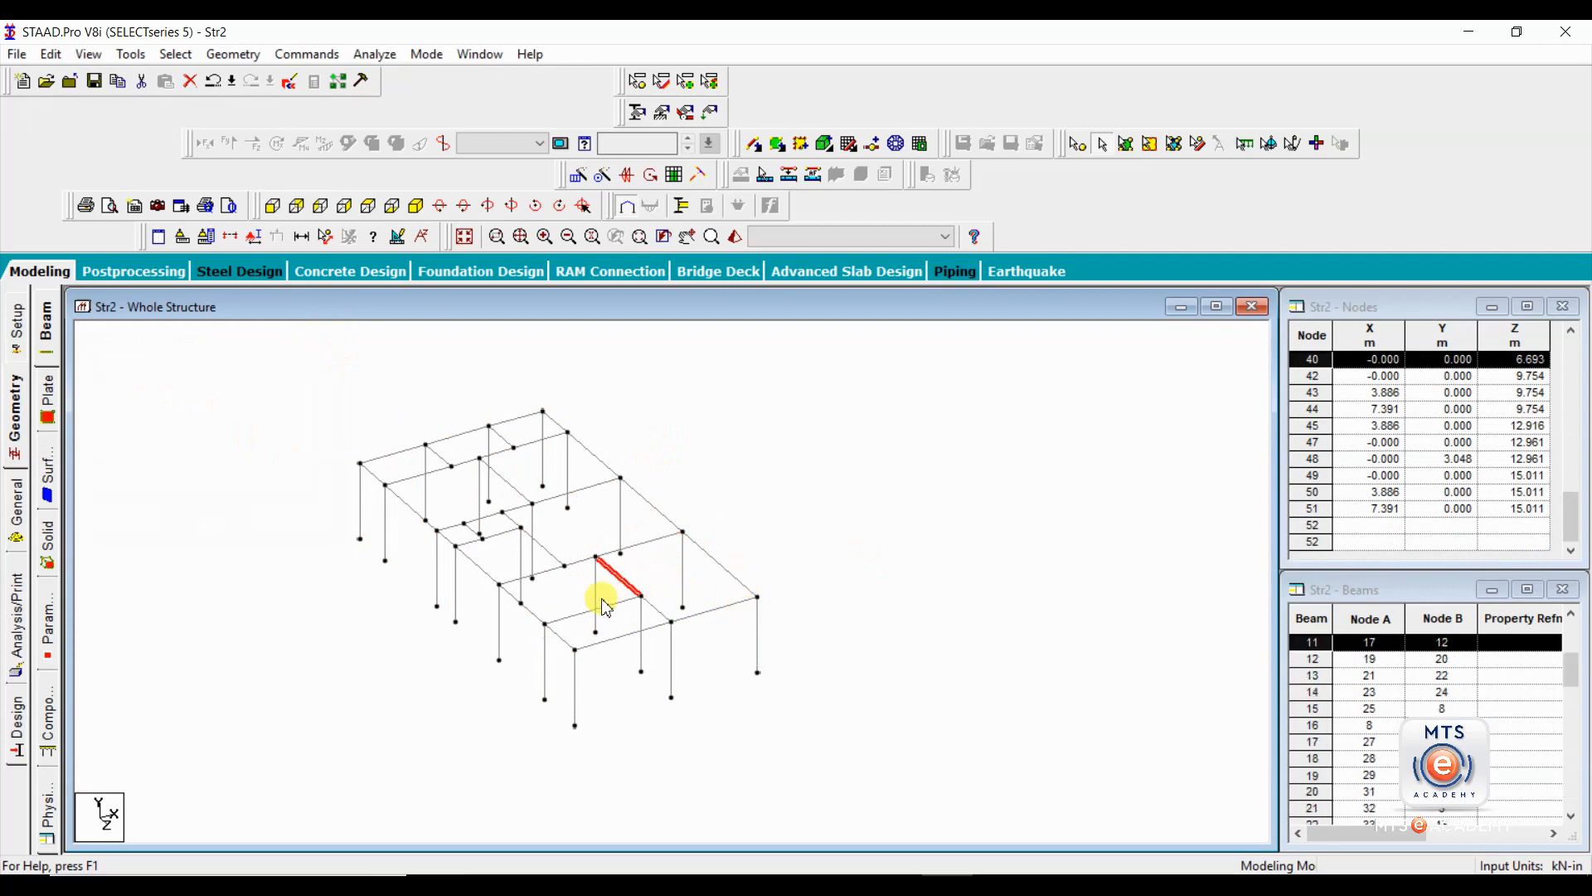
pyautogui.scroll(2, 638, 574)
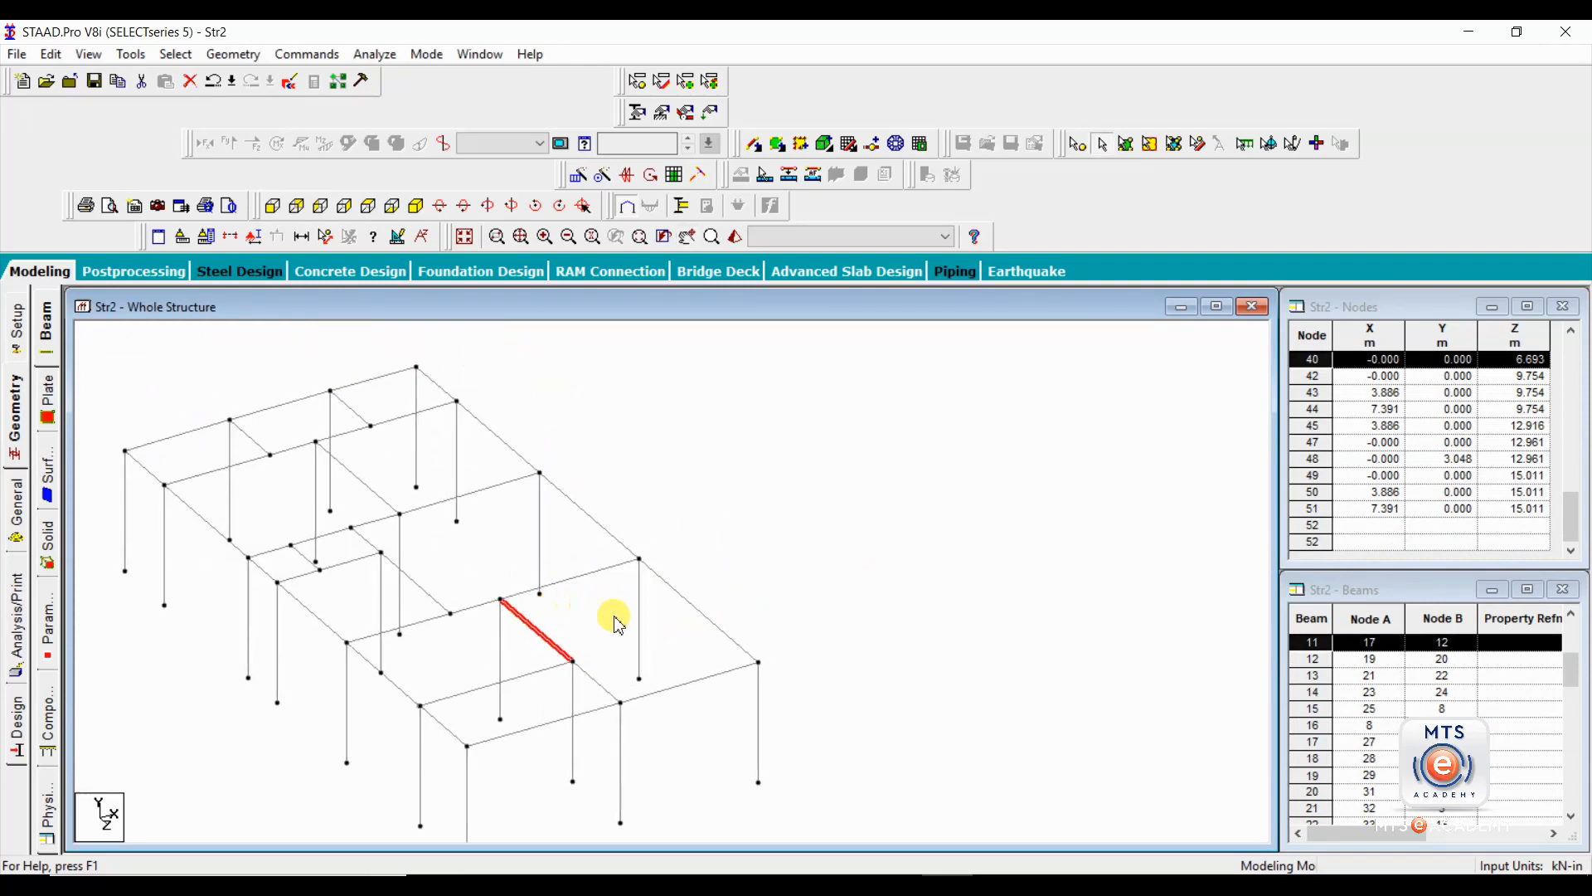
pyautogui.click(608, 623)
pyautogui.click(551, 667)
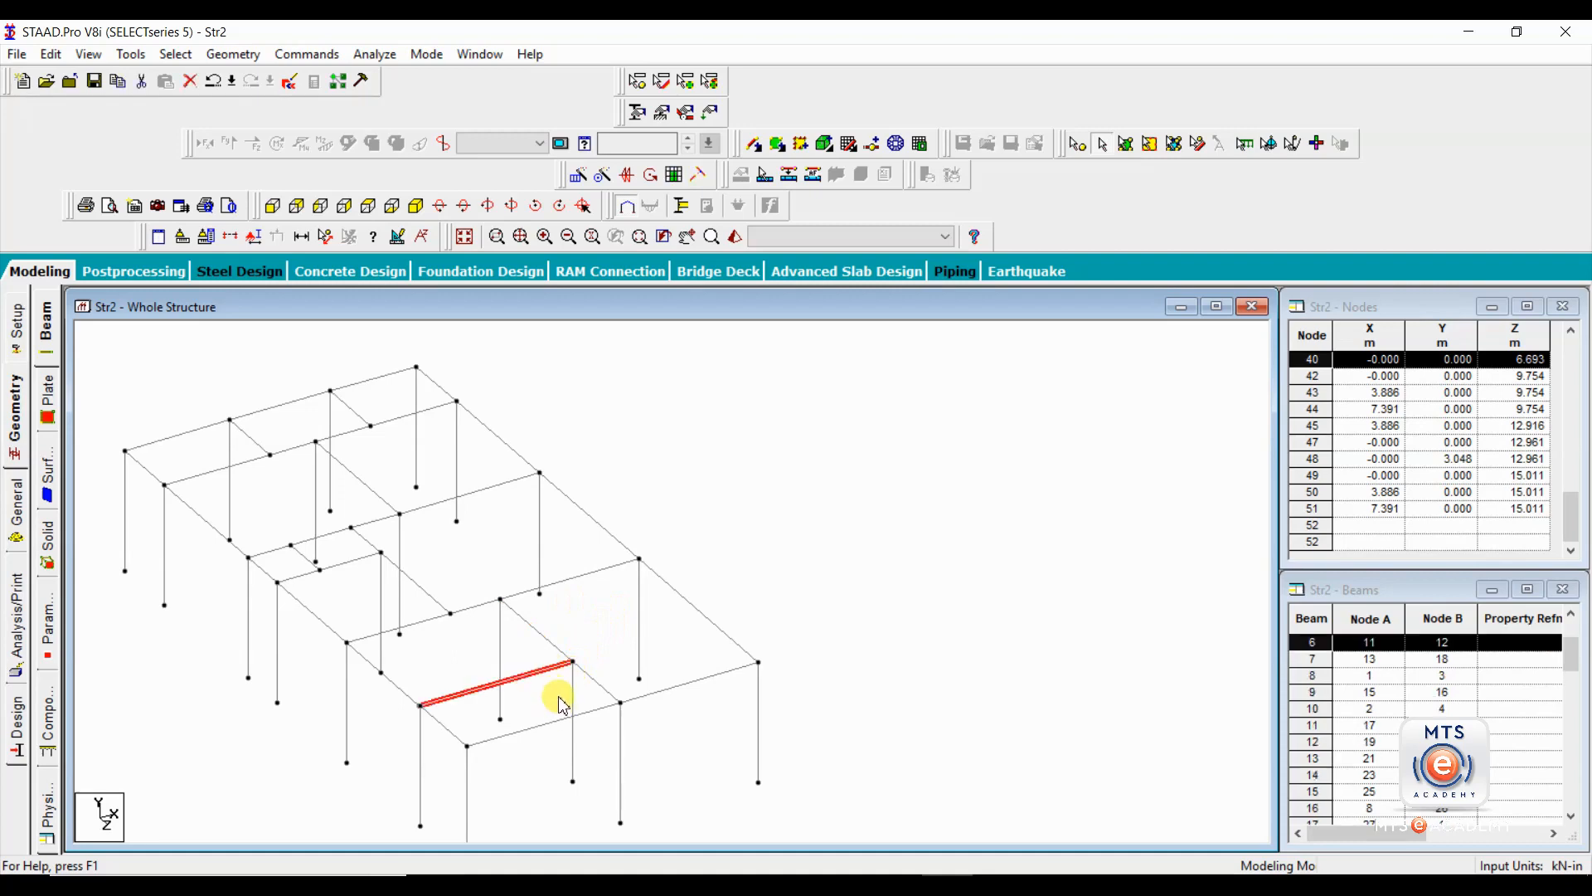
pyautogui.keyDown('ctrl'); pyautogui.click(571, 699); pyautogui.keyUp('ctrl')
pyautogui.keyDown('ctrl'); pyautogui.click(551, 644); pyautogui.keyUp('ctrl')
pyautogui.keyDown('ctrl'); pyautogui.click(594, 680); pyautogui.keyUp('ctrl')
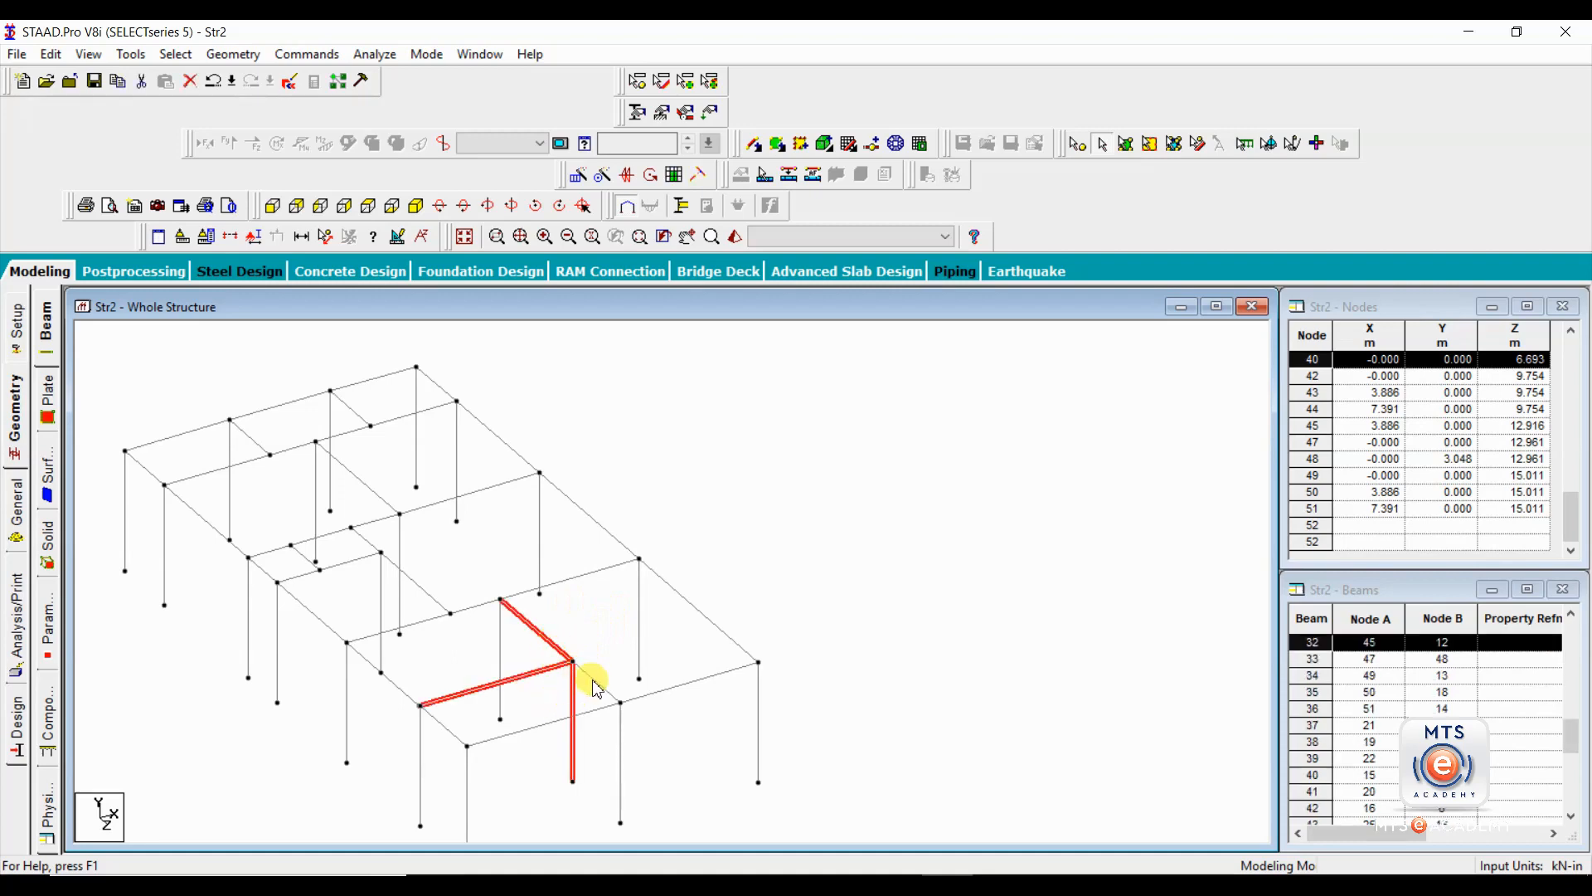
pyautogui.keyDown('ctrl'); pyautogui.click(501, 632); pyautogui.keyUp('ctrl')
pyautogui.keyDown('ctrl'); pyautogui.click(488, 603); pyautogui.keyUp('ctrl')
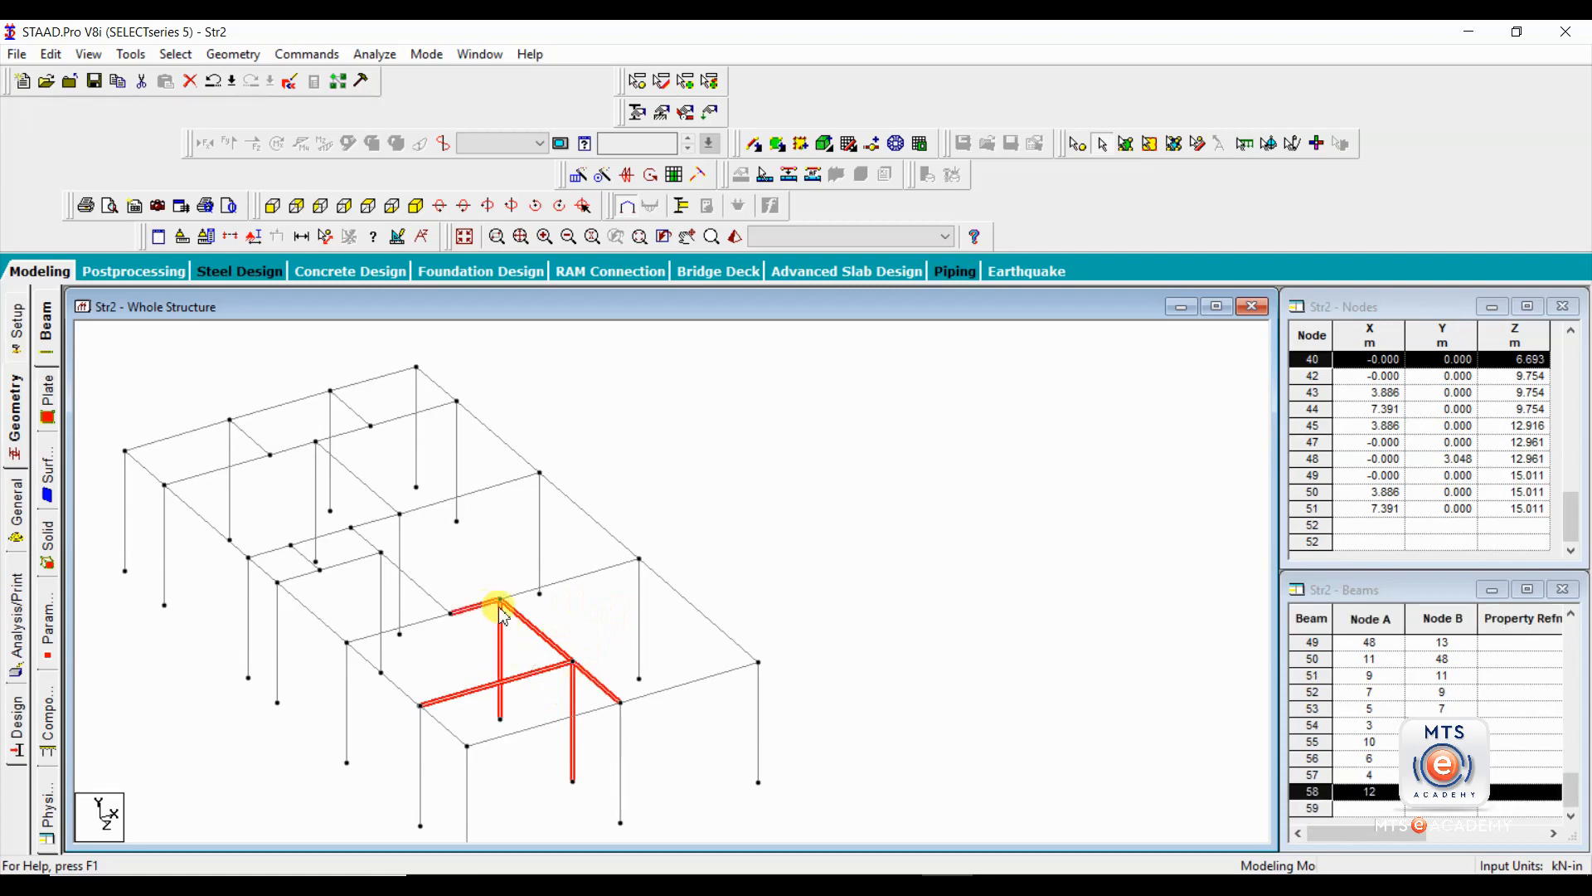
pyautogui.keyDown('ctrl'); pyautogui.click(548, 586); pyautogui.keyUp('ctrl')
pyautogui.keyDown('ctrl'); pyautogui.click(638, 607); pyautogui.keyUp('ctrl')
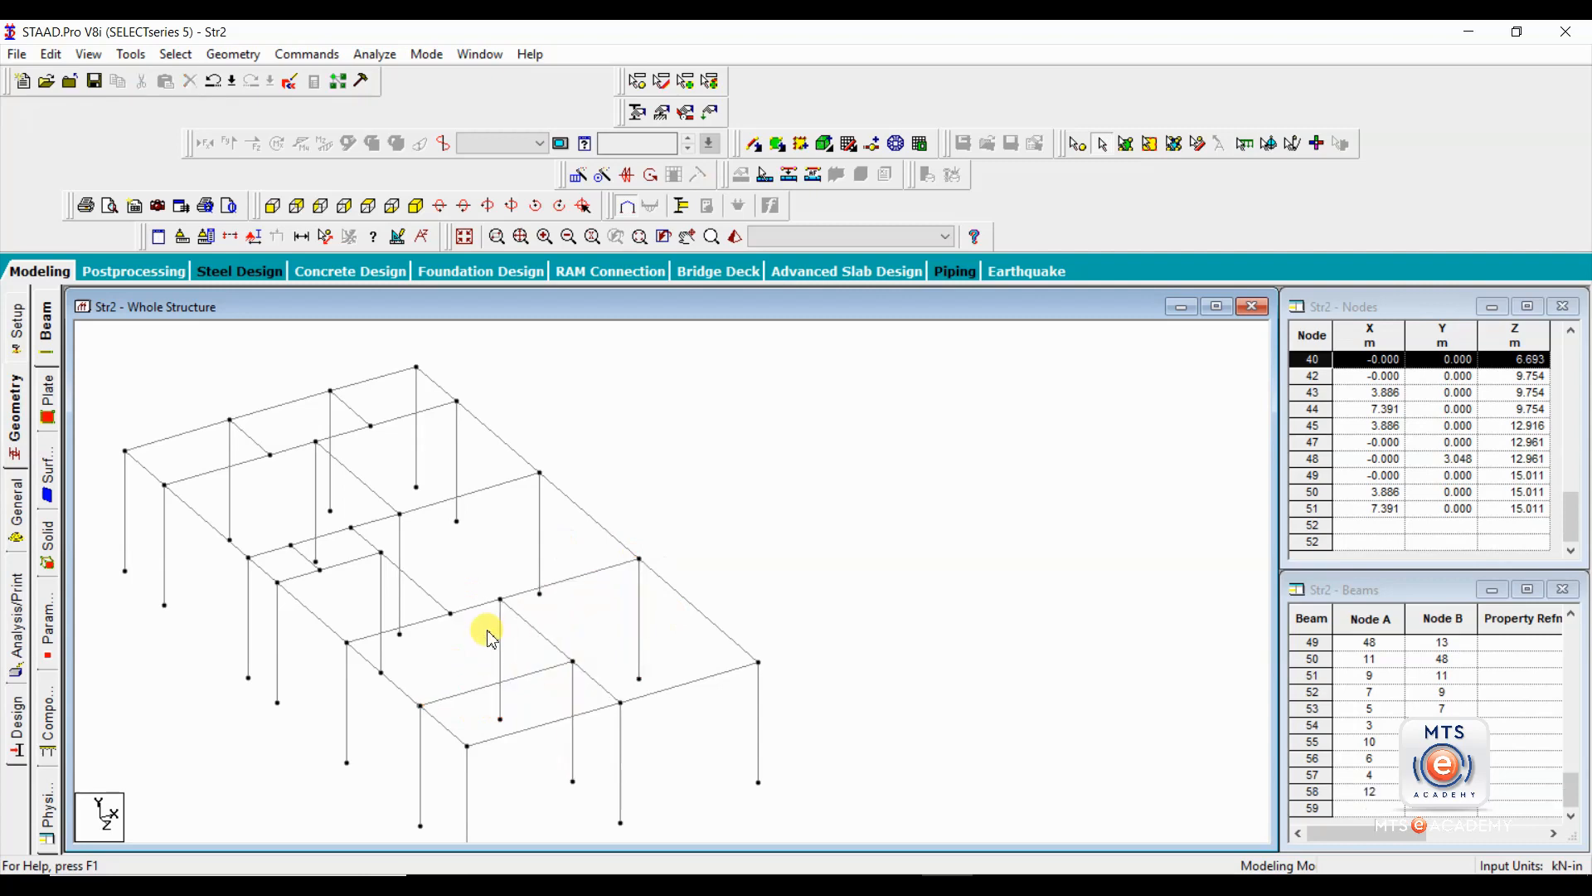
pyautogui.click(575, 628)
# Delete the front bay's inner roof beams and the three columns supporting them, together with the nodes left without attached elements.
pyautogui.click(475, 608)
pyautogui.keyDown('ctrl'); pyautogui.click(520, 594); pyautogui.keyUp('ctrl')
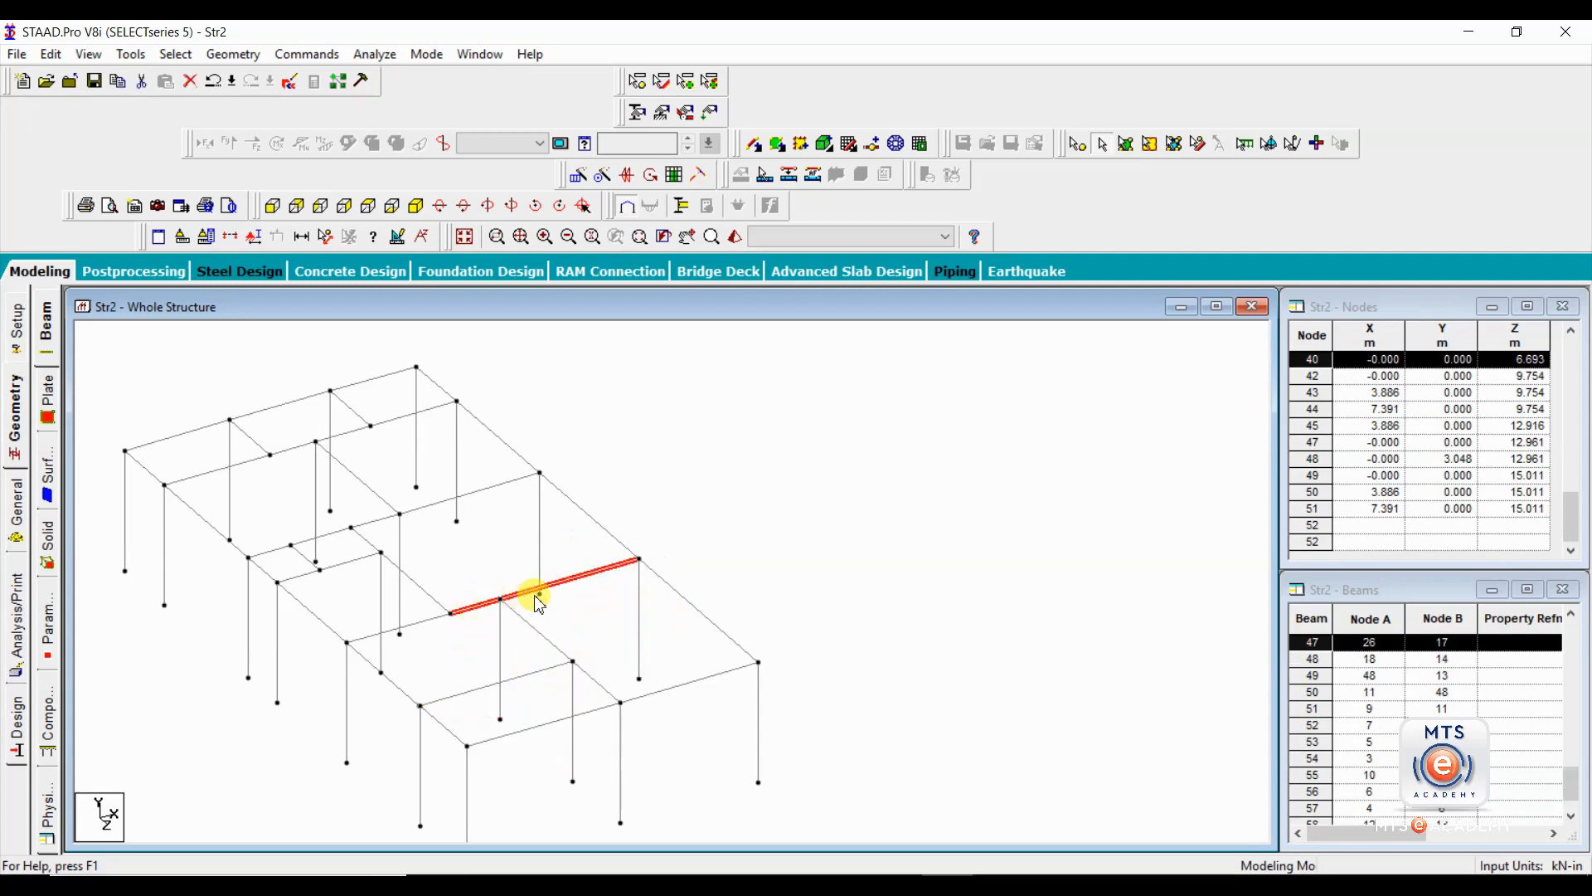
pyautogui.keyDown('ctrl'); pyautogui.click(639, 616); pyautogui.keyUp('ctrl')
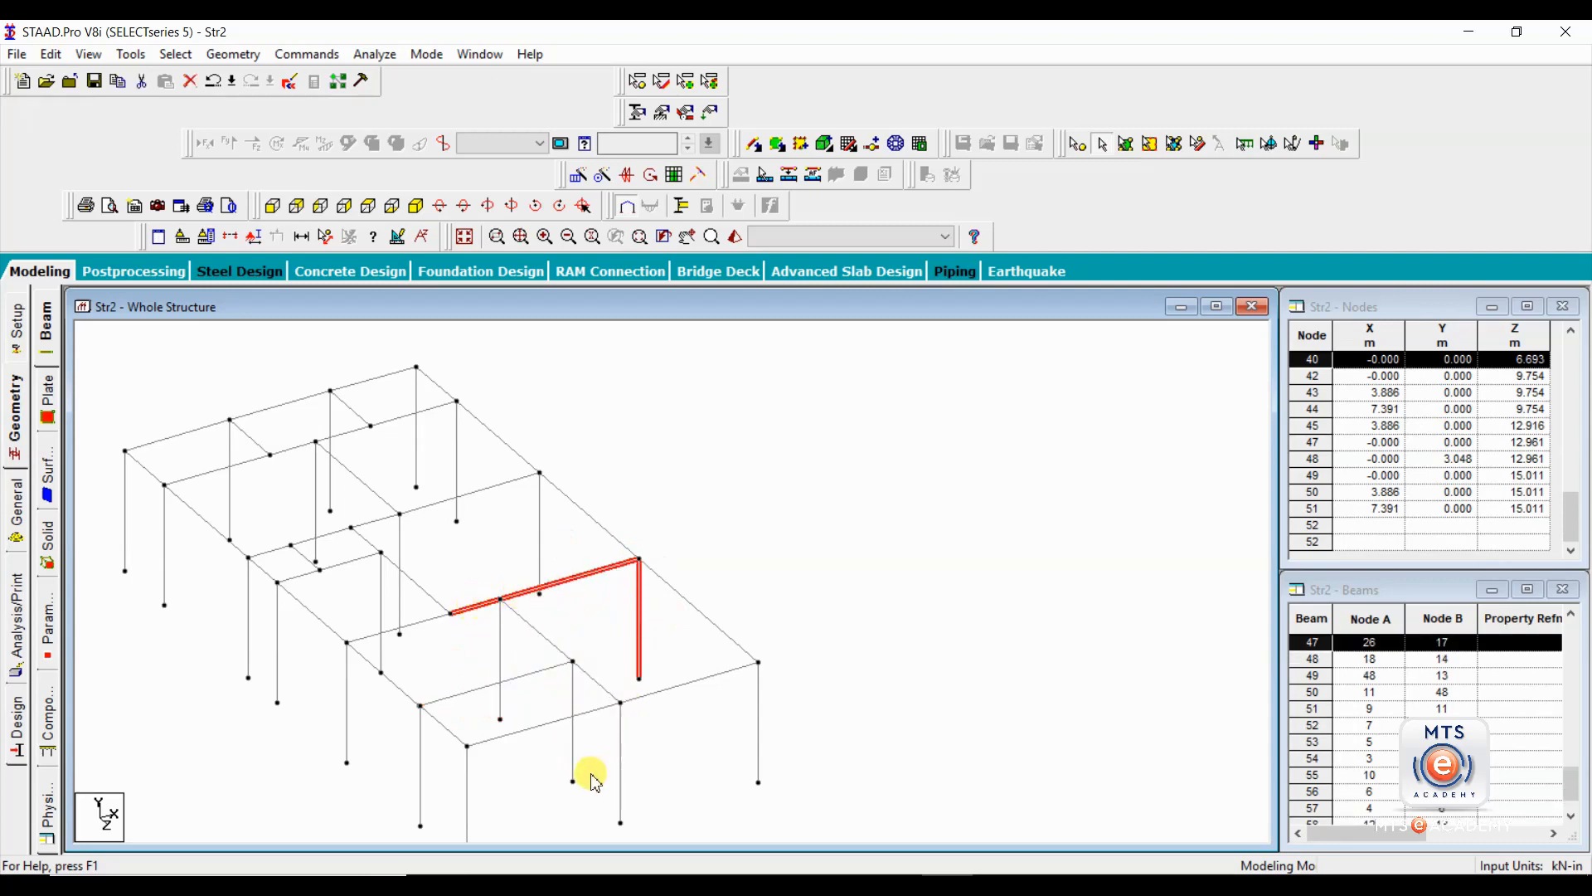
pyautogui.keyDown('ctrl'); pyautogui.click(502, 654); pyautogui.keyUp('ctrl')
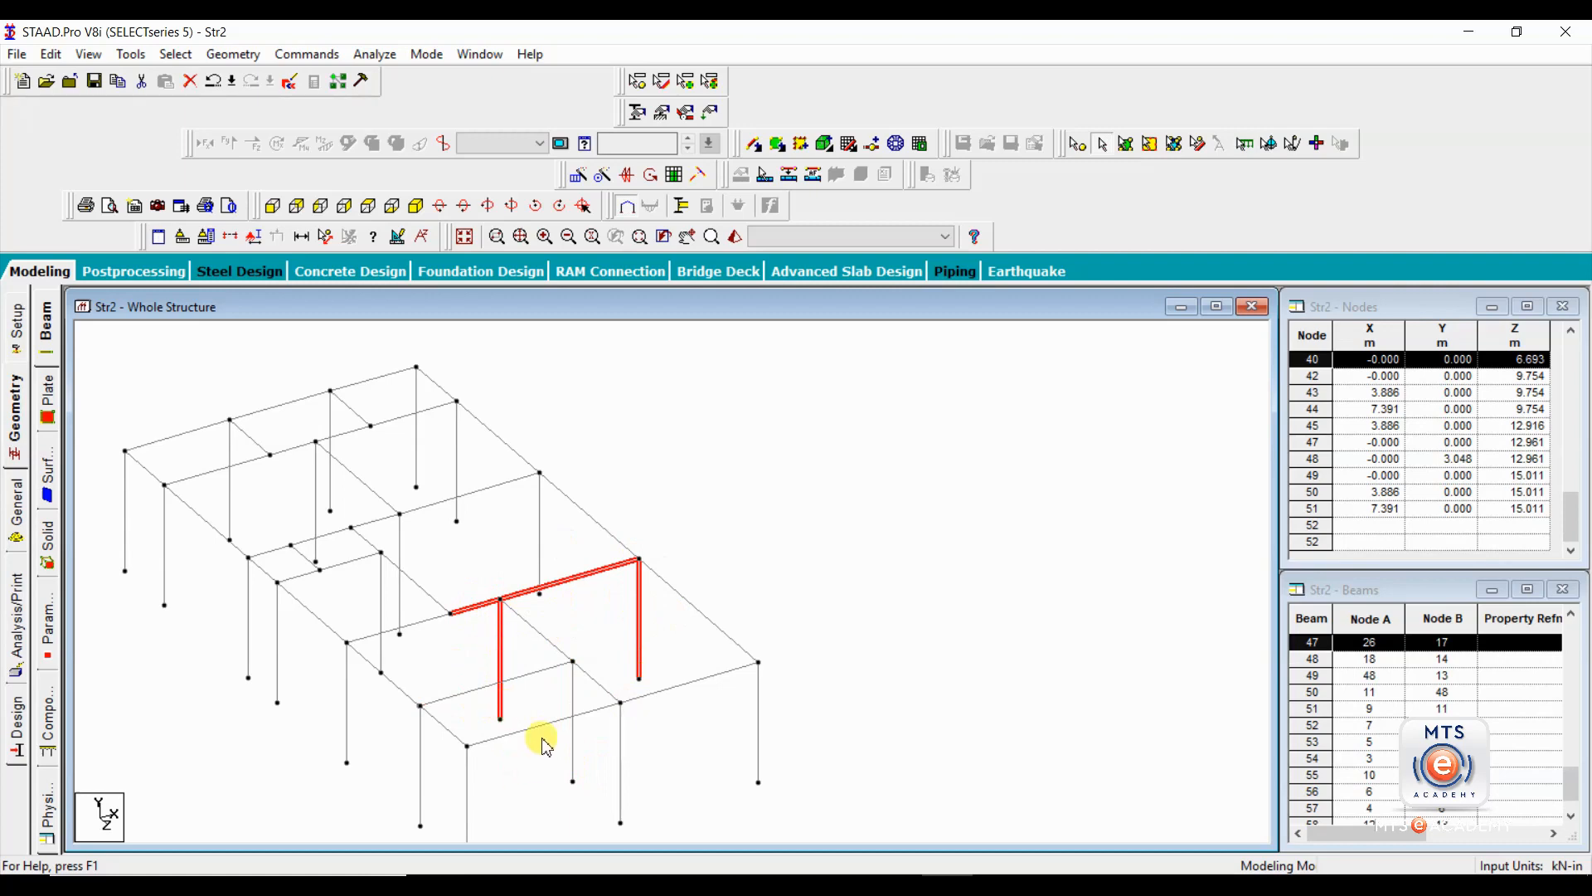
pyautogui.keyDown('ctrl'); pyautogui.click(552, 641); pyautogui.keyUp('ctrl')
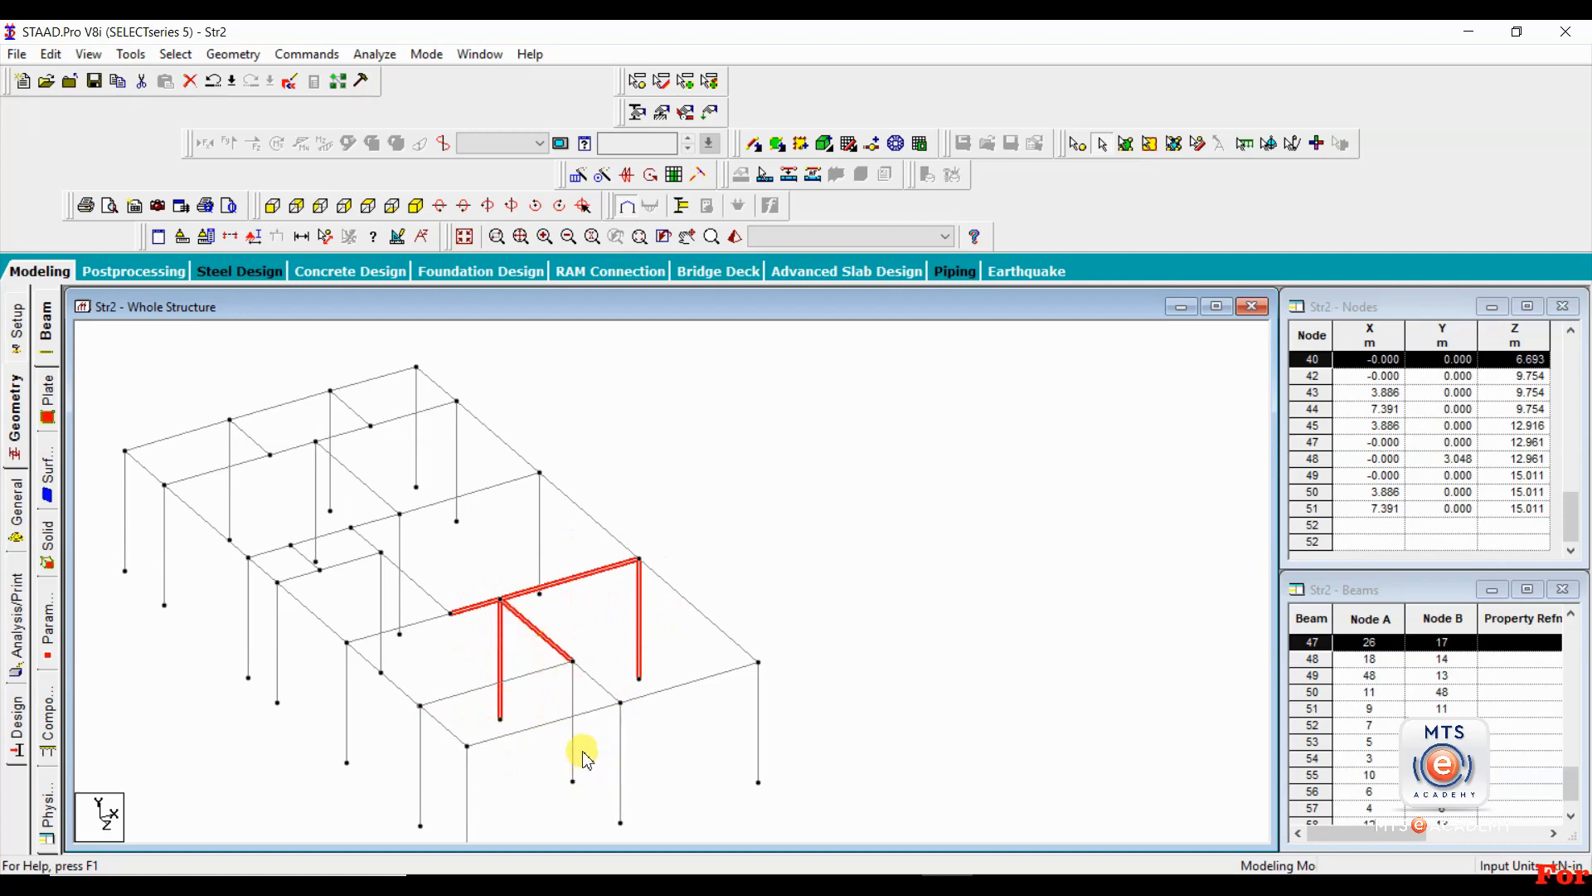
pyautogui.keyDown('ctrl'); pyautogui.click(597, 682); pyautogui.keyUp('ctrl')
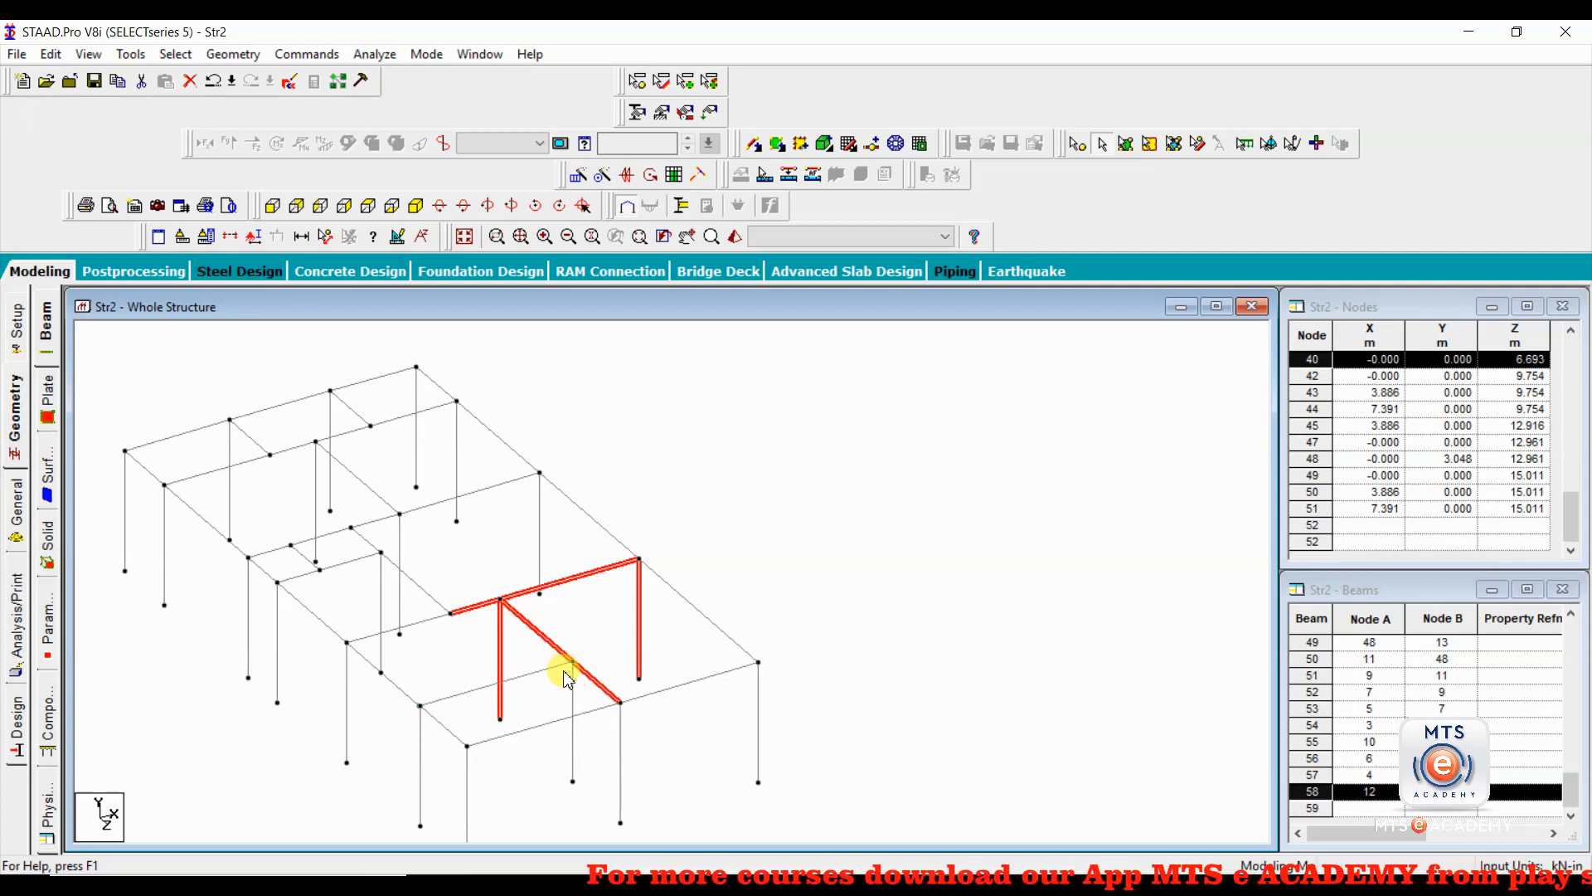
pyautogui.keyDown('ctrl'); pyautogui.click(550, 668); pyautogui.keyUp('ctrl')
pyautogui.keyDown('ctrl'); pyautogui.click(572, 713); pyautogui.keyUp('ctrl')
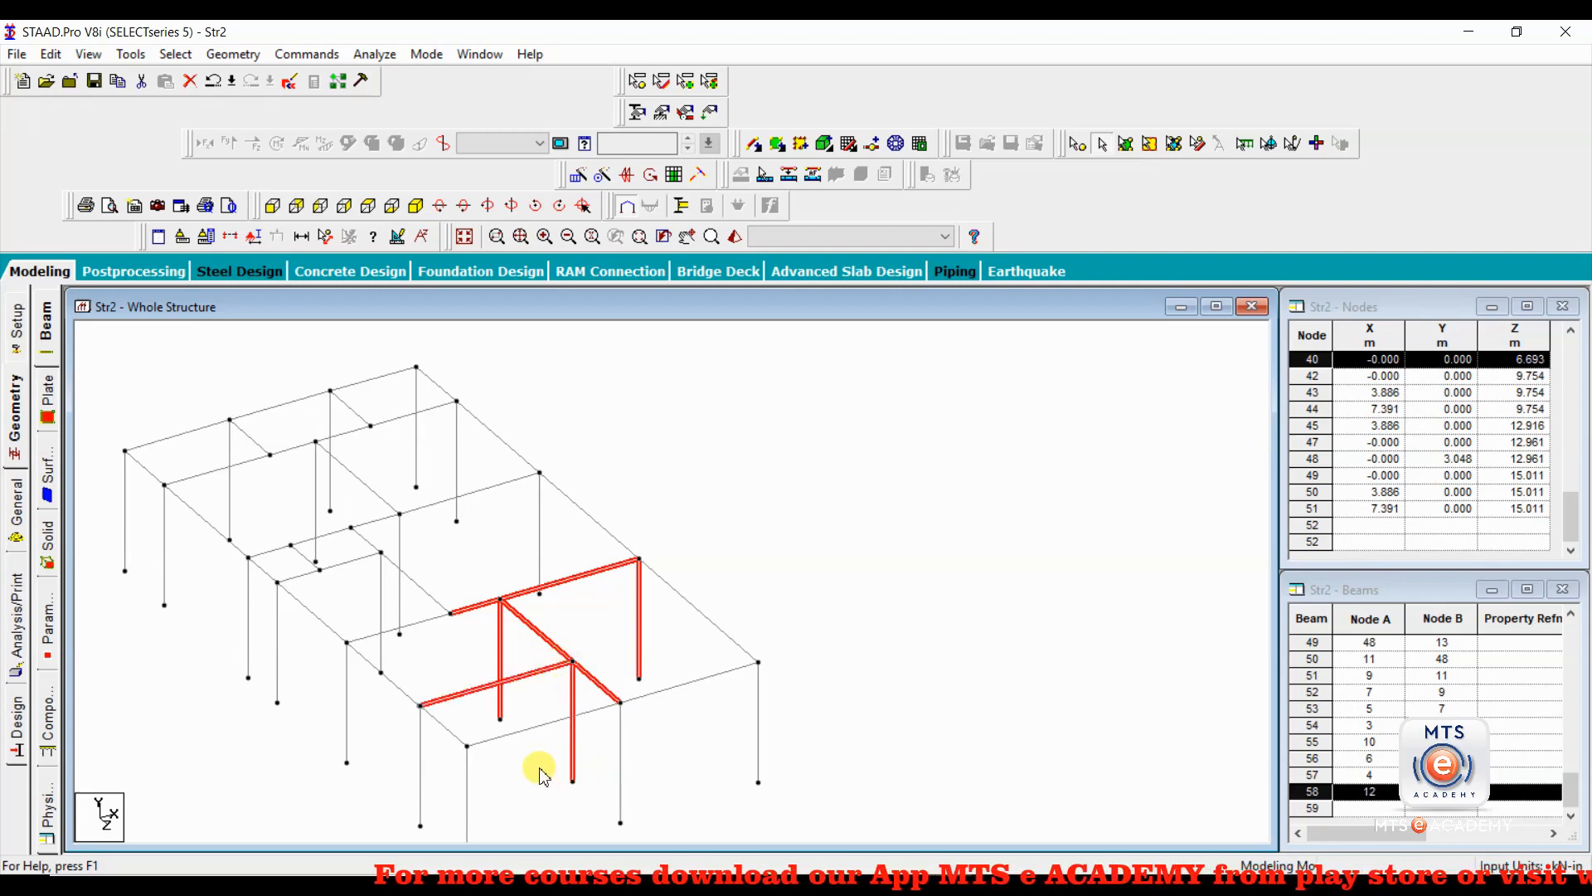
pyautogui.press('Delete')
pyautogui.press('Return')
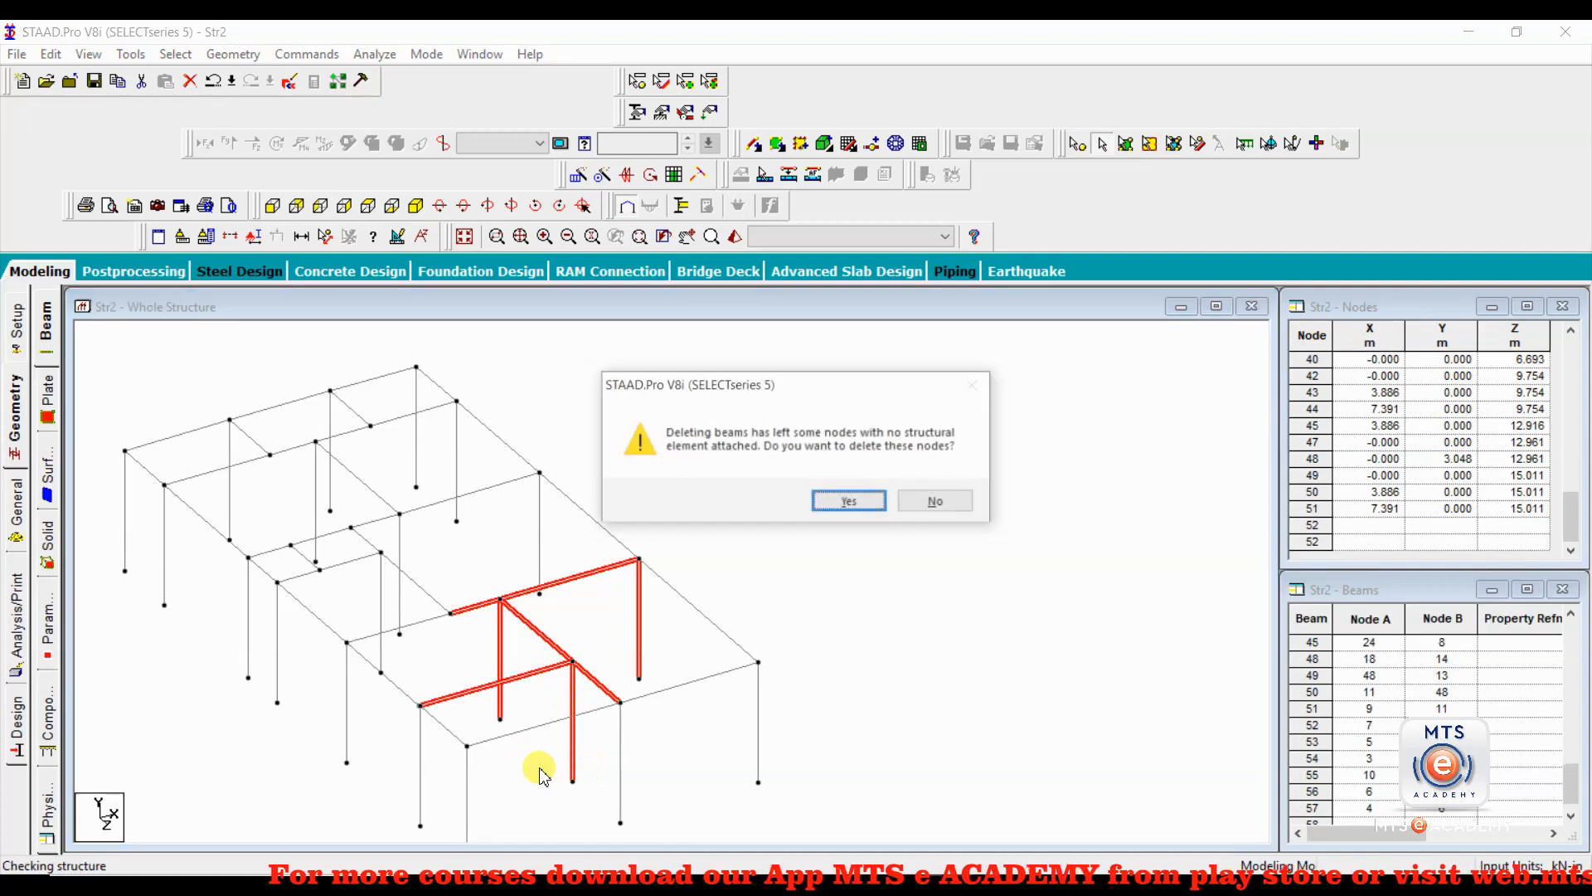
pyautogui.press('Return')
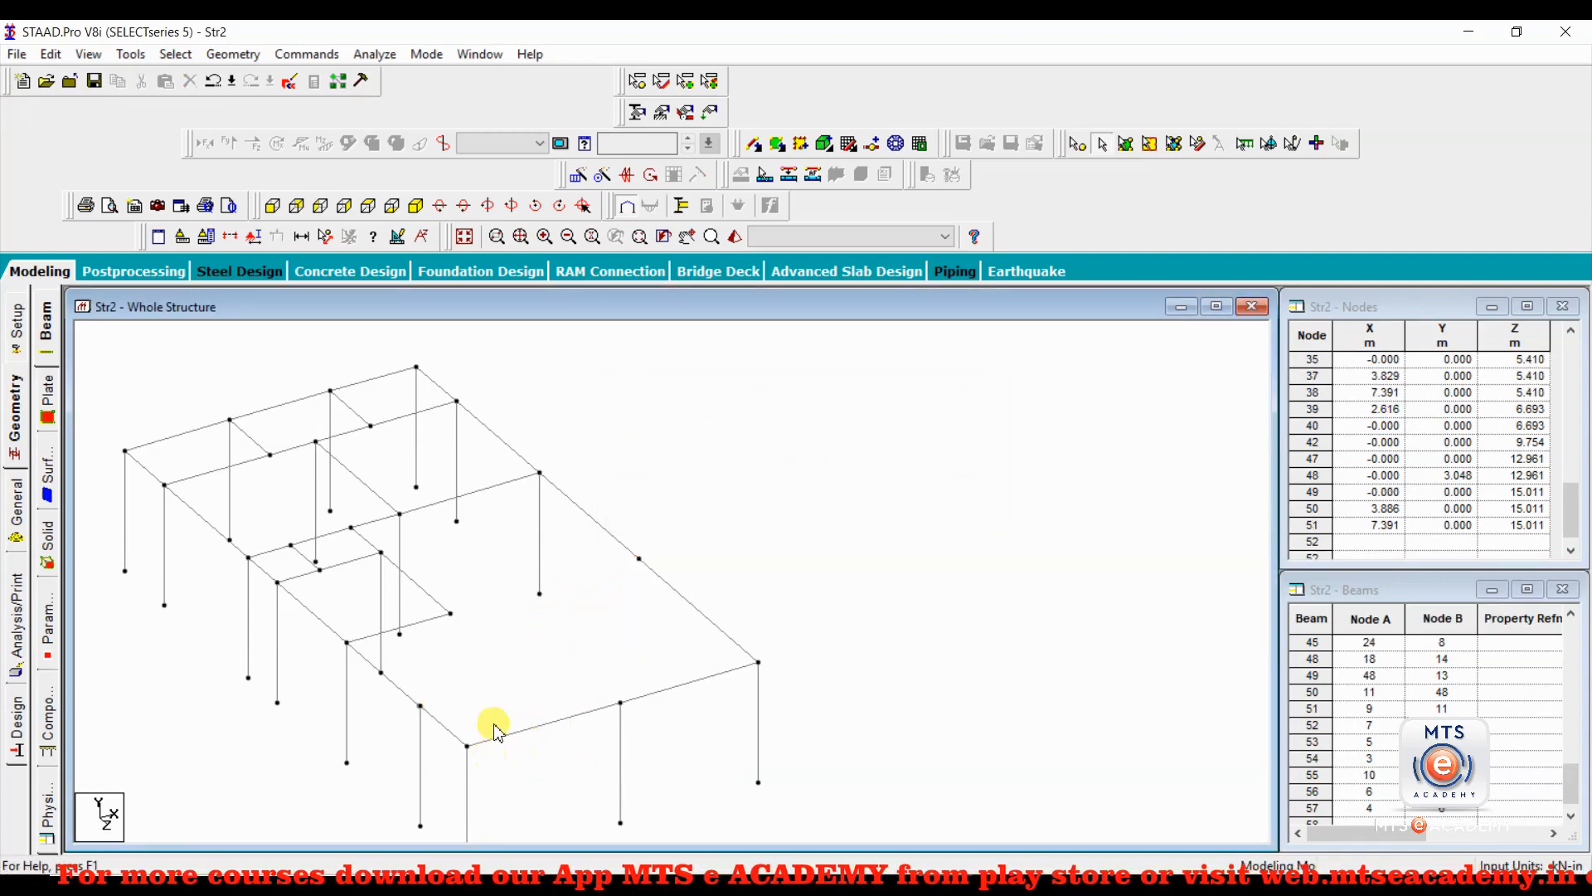
# Check the two long-edge roof beam segments that meet at the node of the deleted edge column.
pyautogui.click(628, 550)
pyautogui.click(671, 584)
pyautogui.click(619, 542)
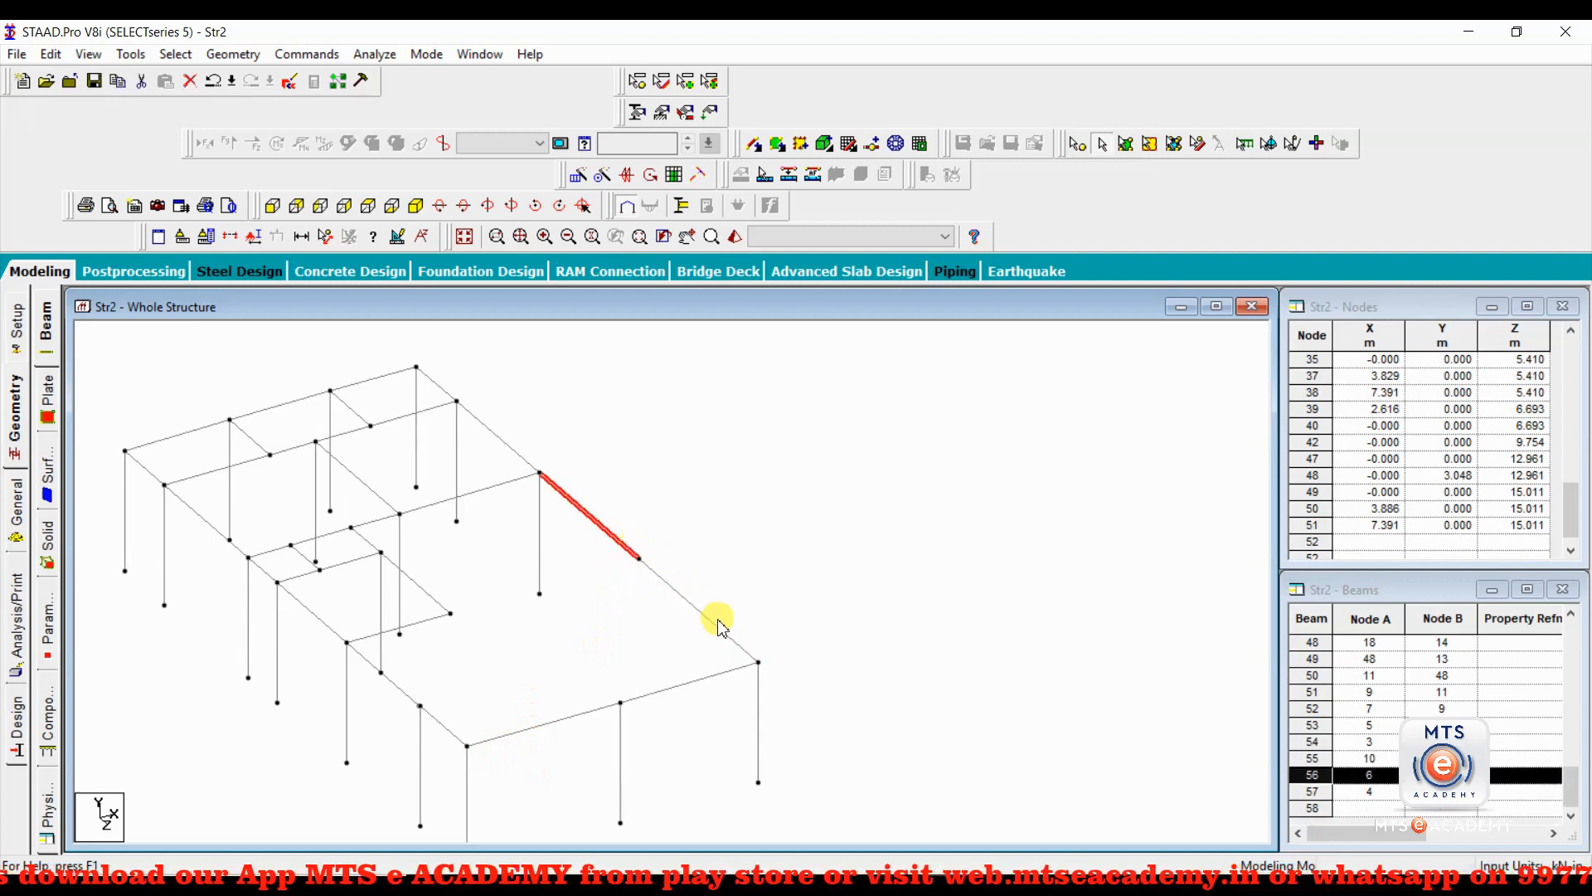
pyautogui.click(670, 586)
pyautogui.click(624, 546)
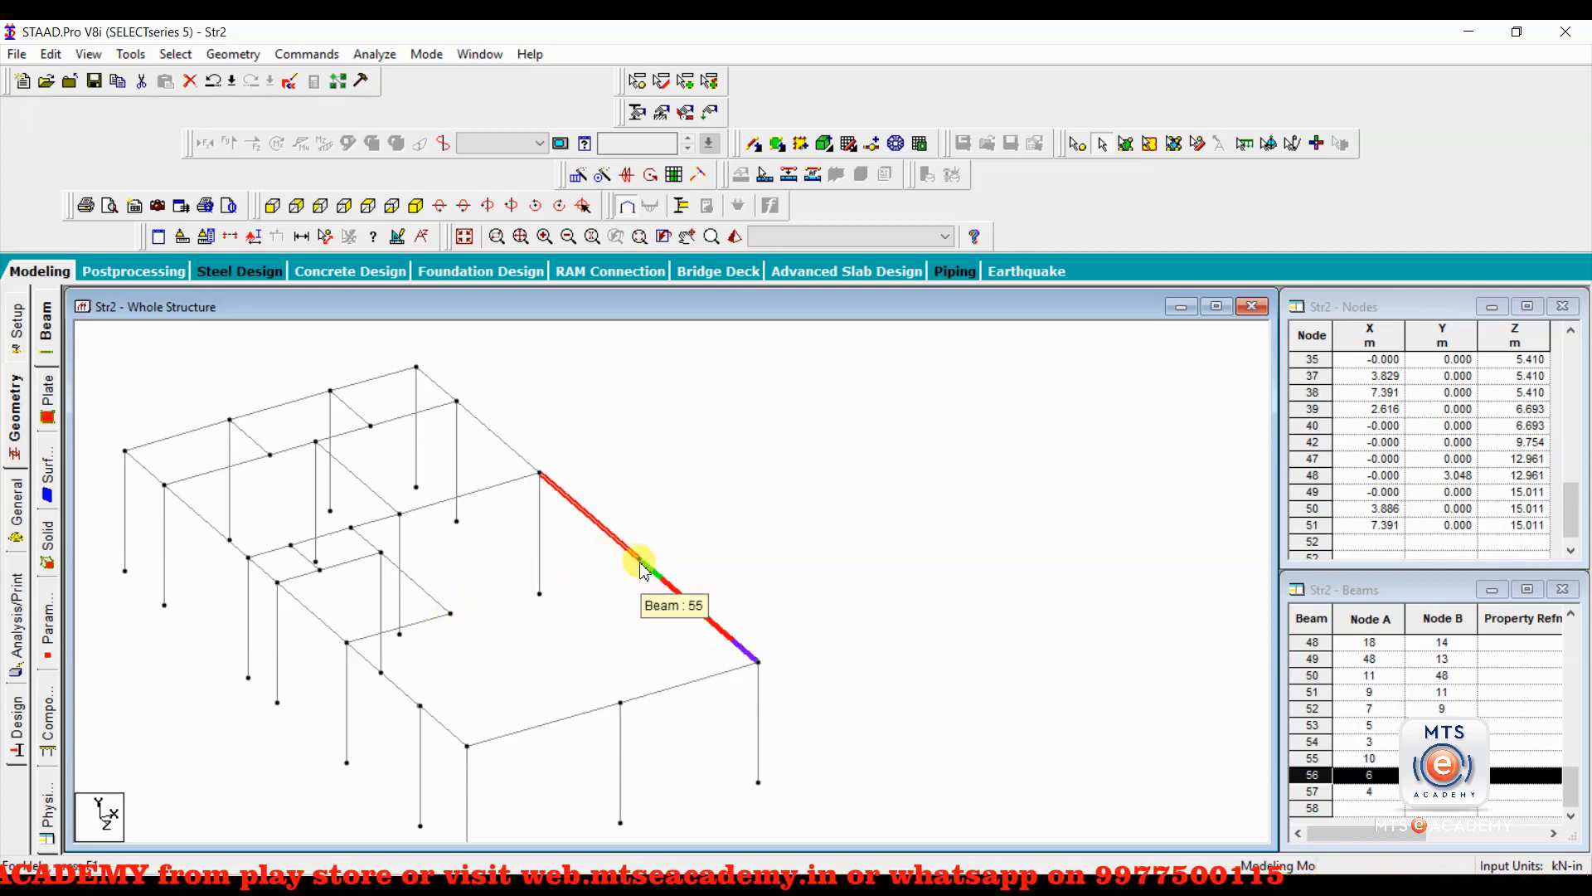
# Add a beam from the free end of the inner transverse roof beam to the column-less node on the long outer edge.
pyautogui.moveTo(741, 135); pyautogui.dragTo(724, 319)
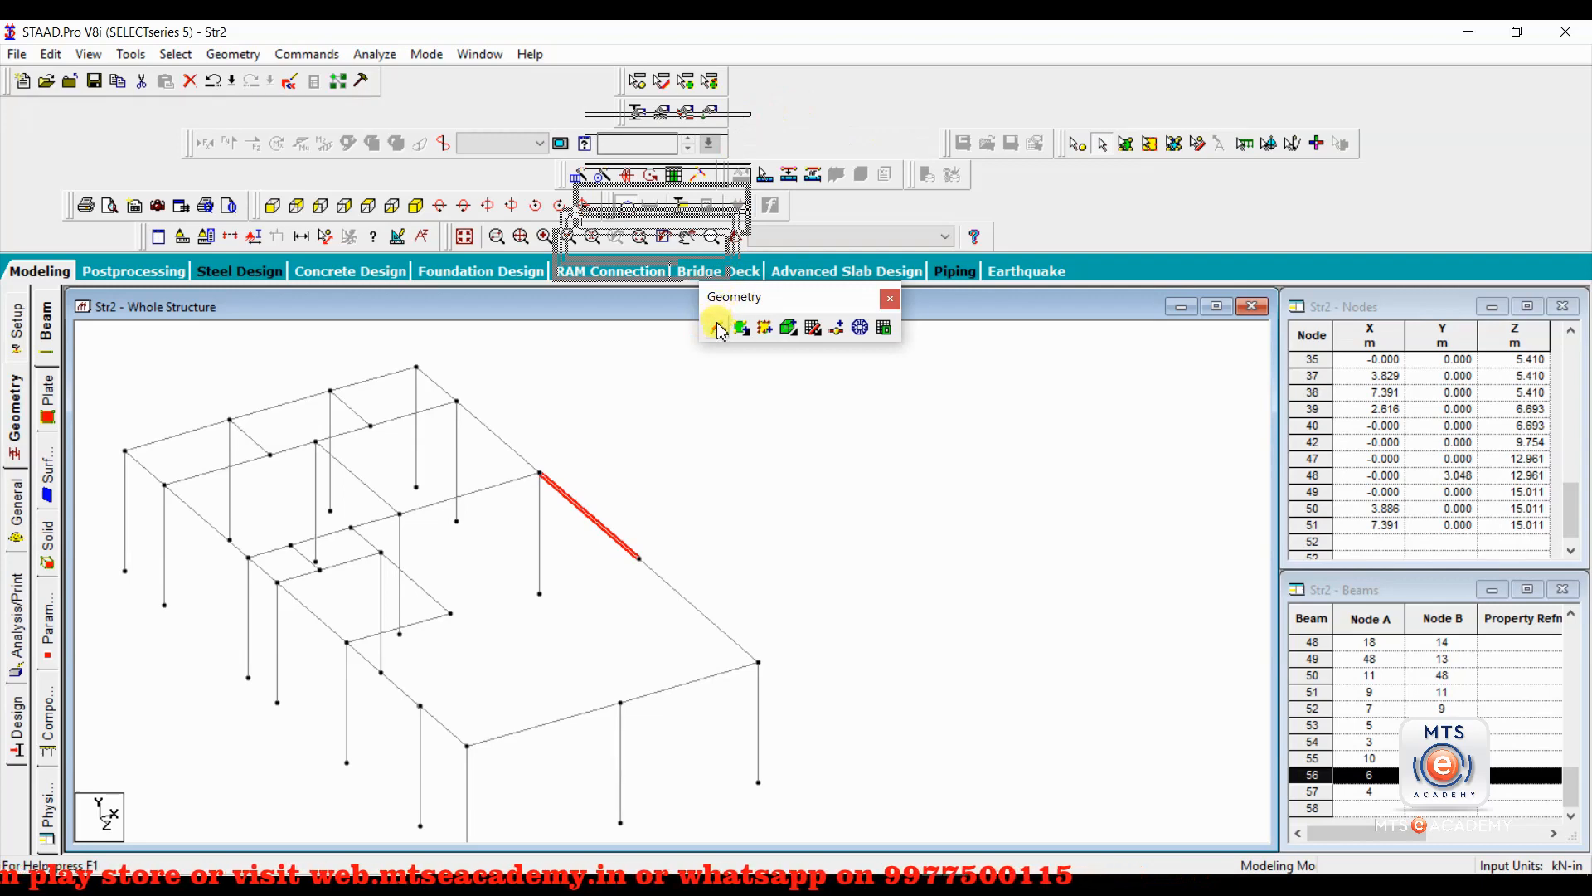
pyautogui.click(718, 327)
pyautogui.moveTo(450, 613); pyautogui.dragTo(638, 559)
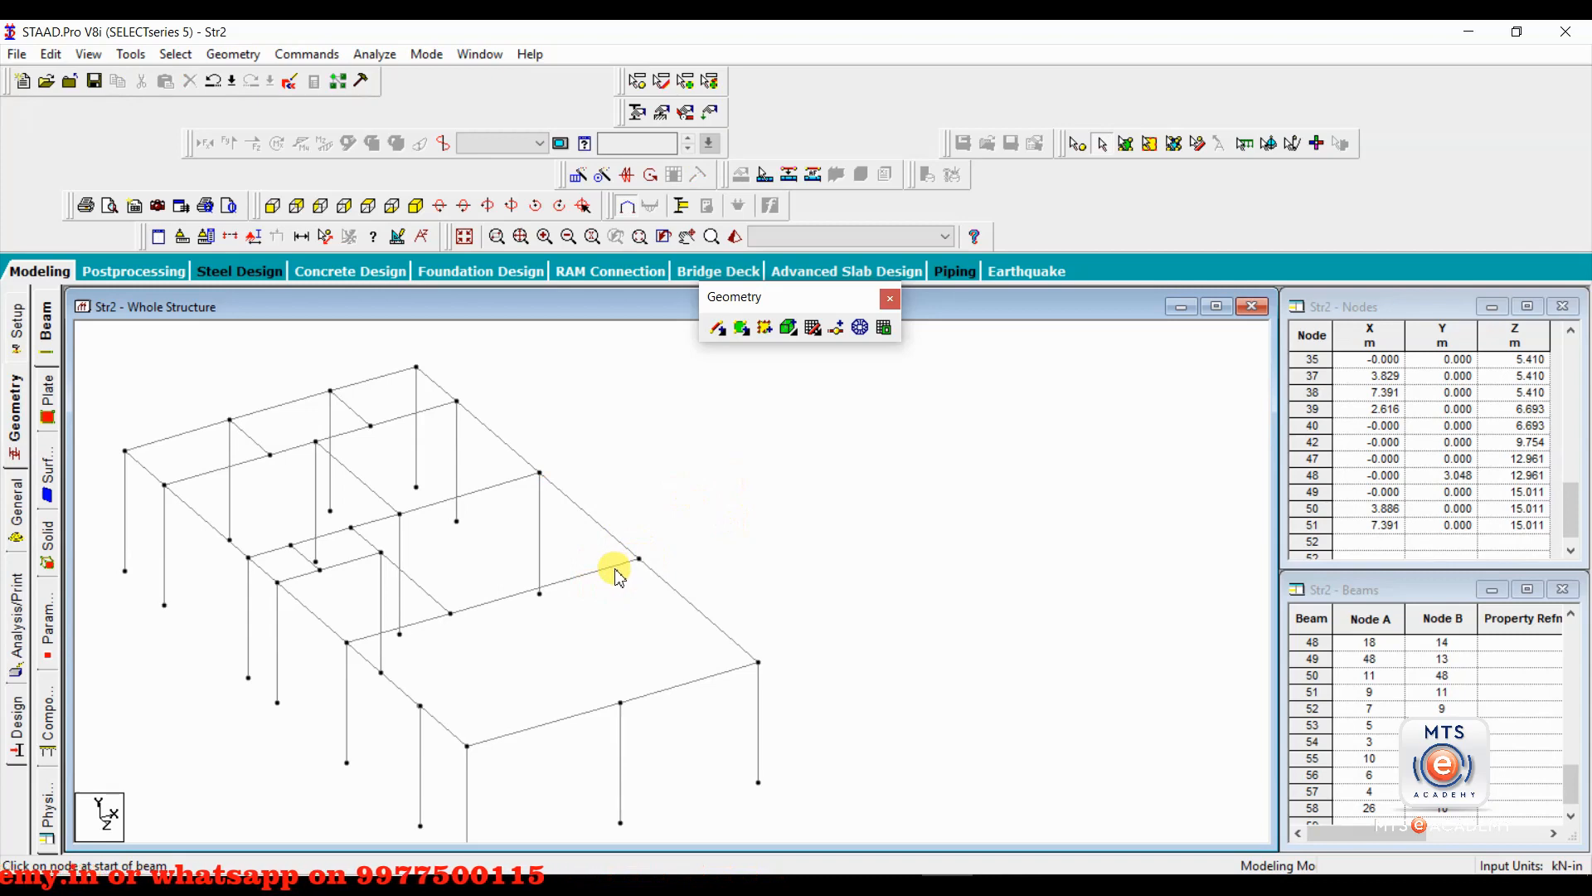
# Select all beams parallel to X to check alignment, and delete the skewed new beam reaching the long outer edge.
pyautogui.click(175, 54)
pyautogui.moveTo(274, 425)
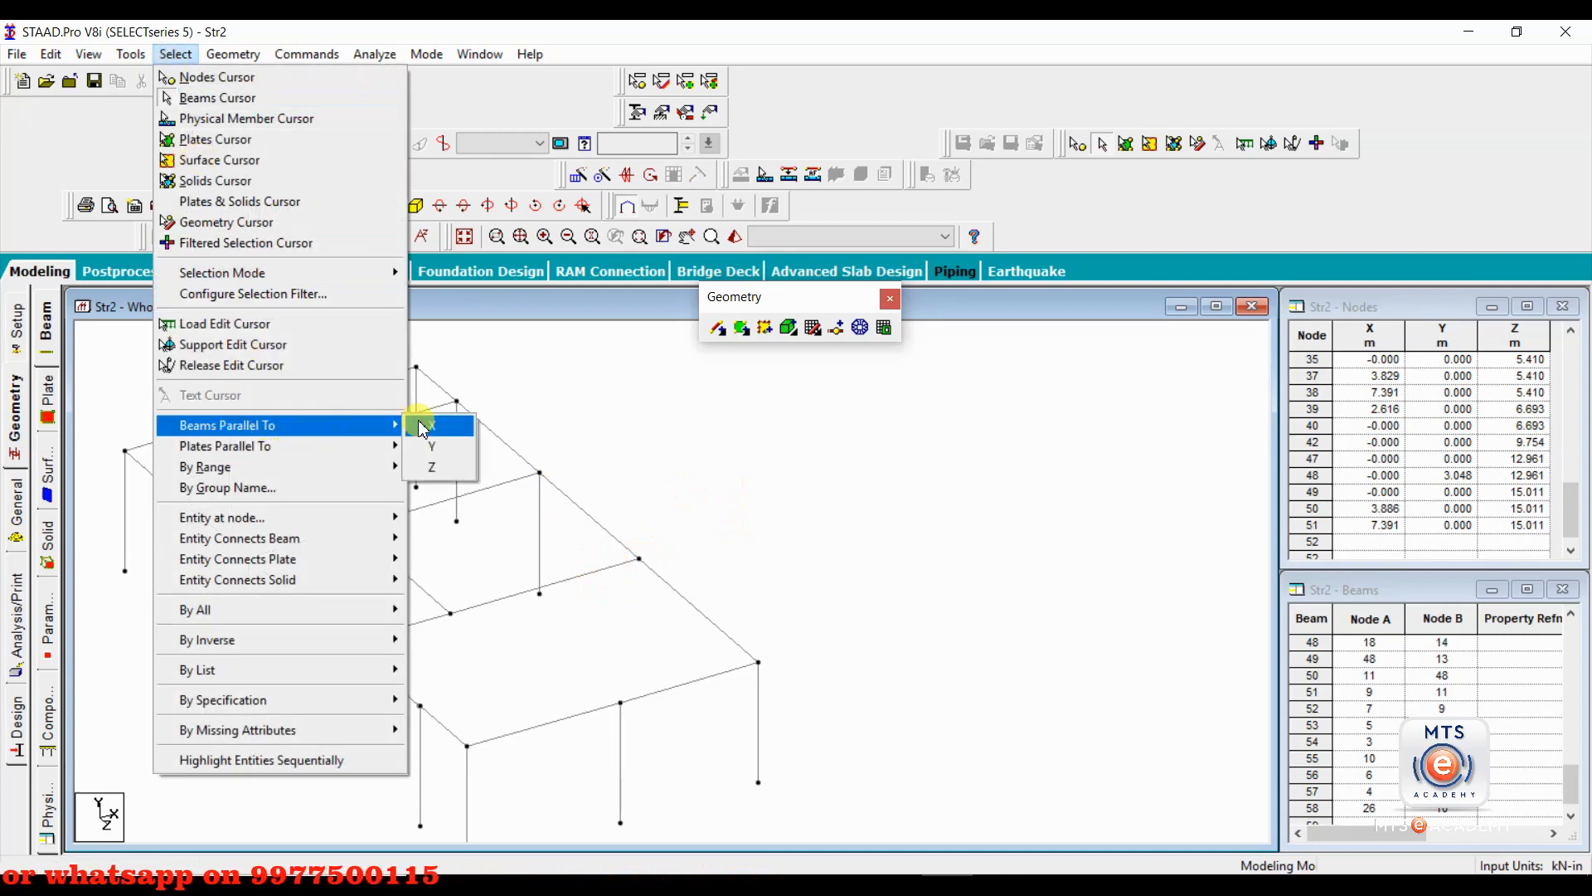
pyautogui.click(424, 426)
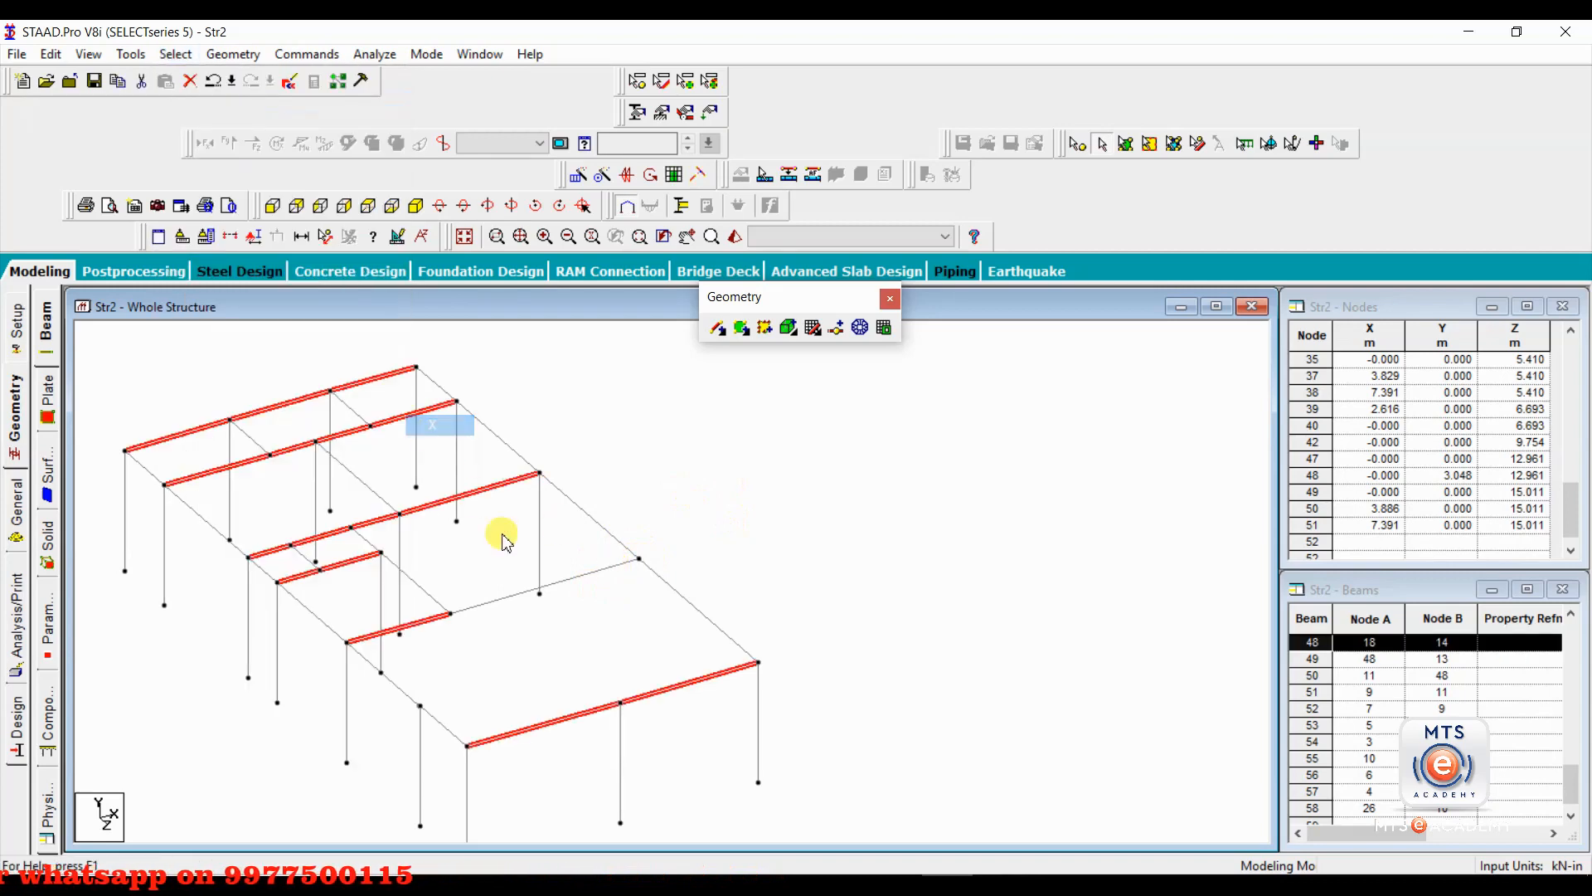
pyautogui.click(617, 572)
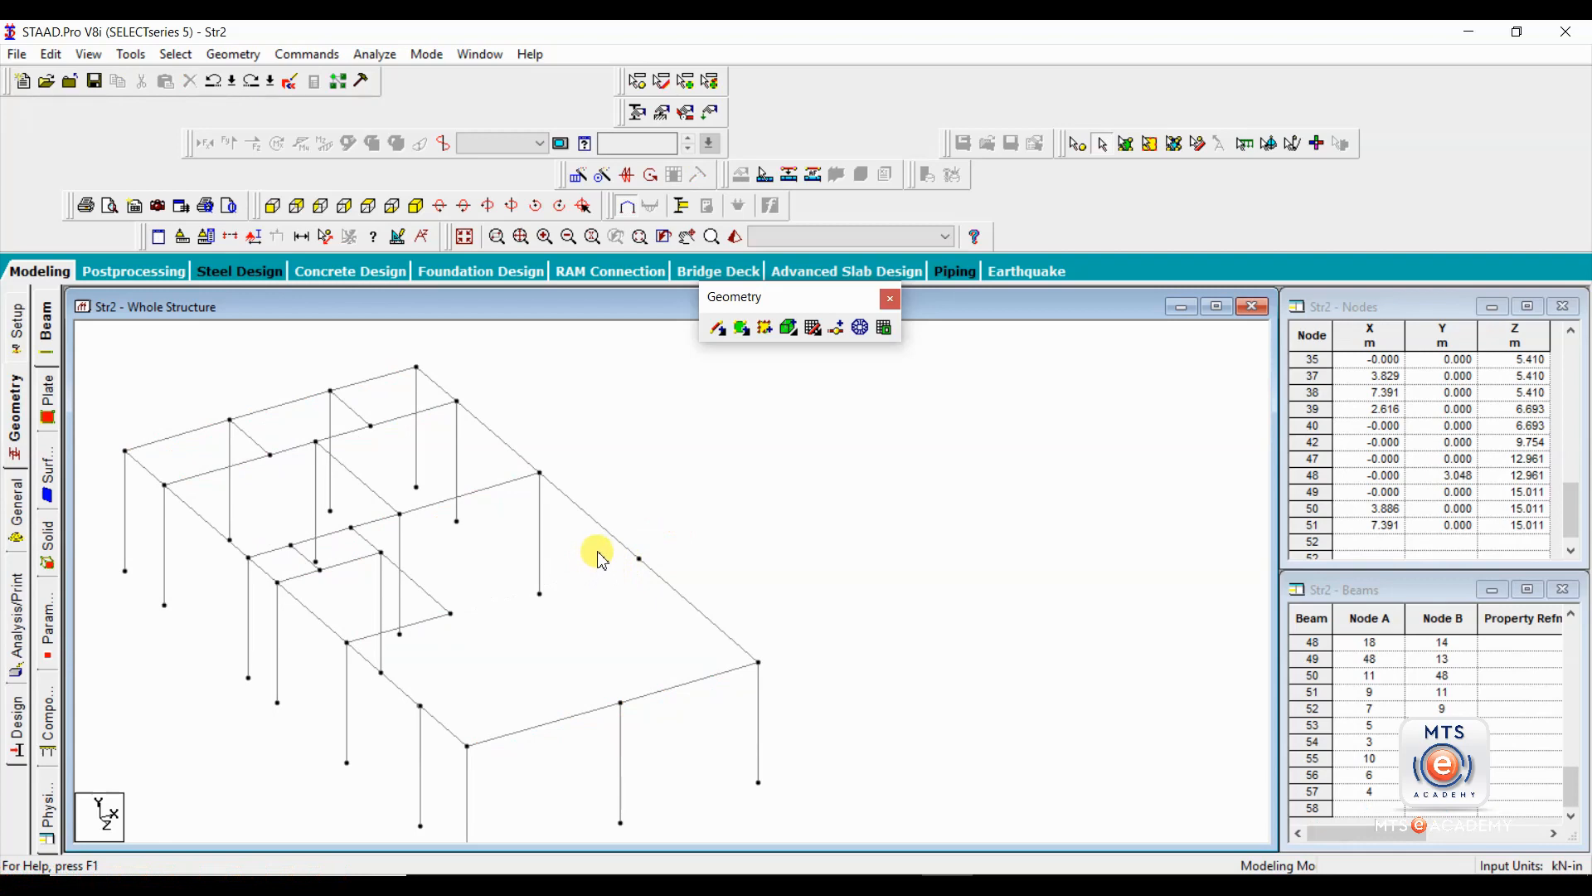
# Merge the two long-edge roof beam segments 55 and 56 into one member, retaining beam number 55.
pyautogui.click(613, 537)
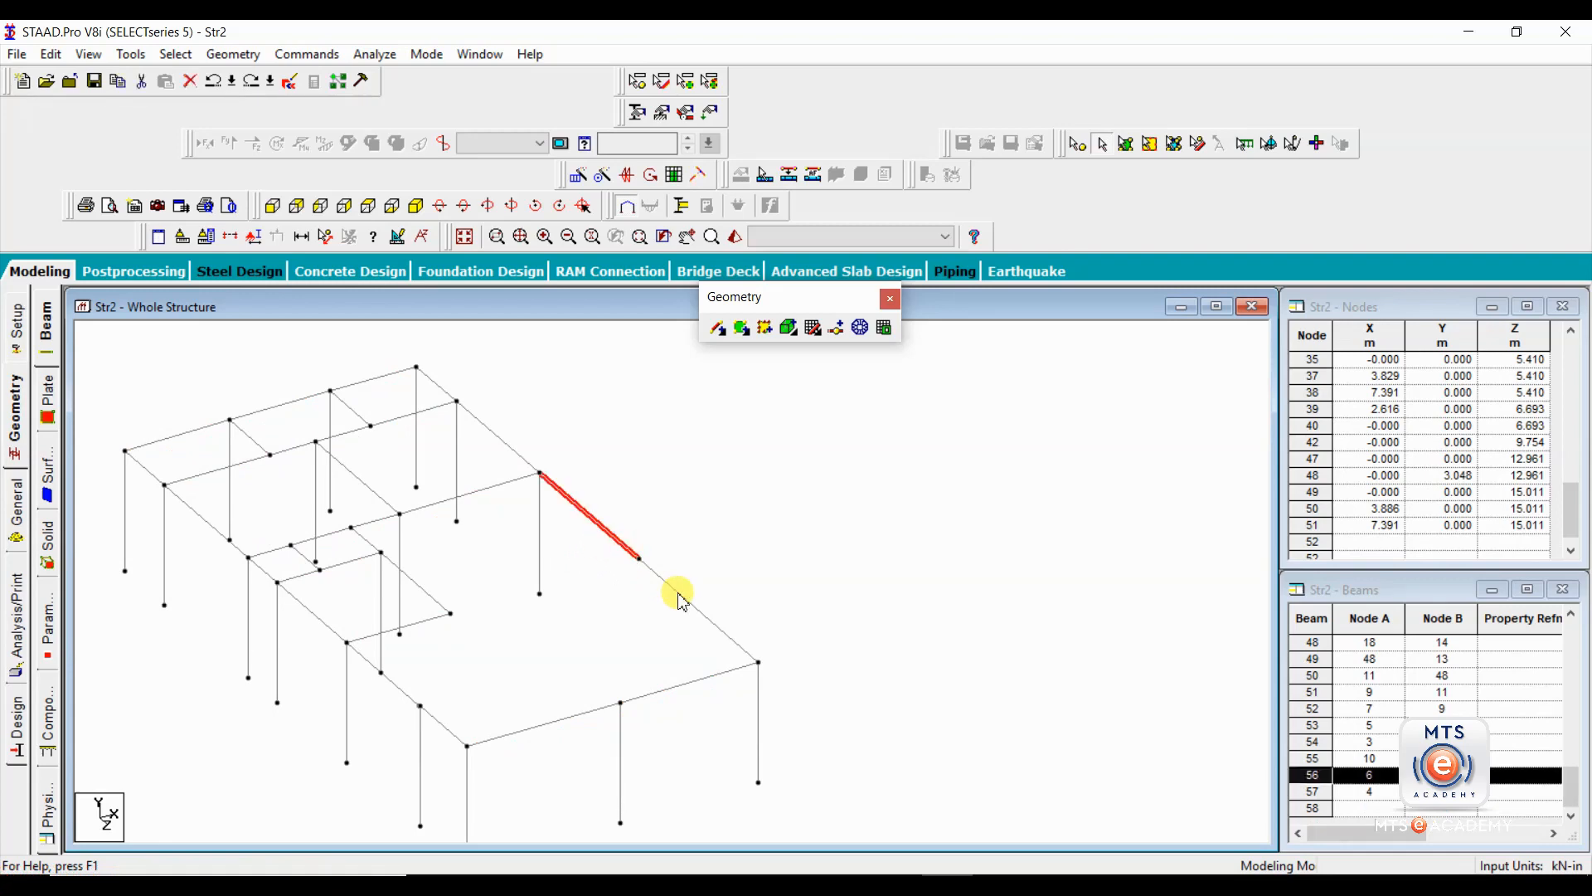
pyautogui.keyDown('ctrl'); pyautogui.click(681, 595); pyautogui.keyUp('ctrl')
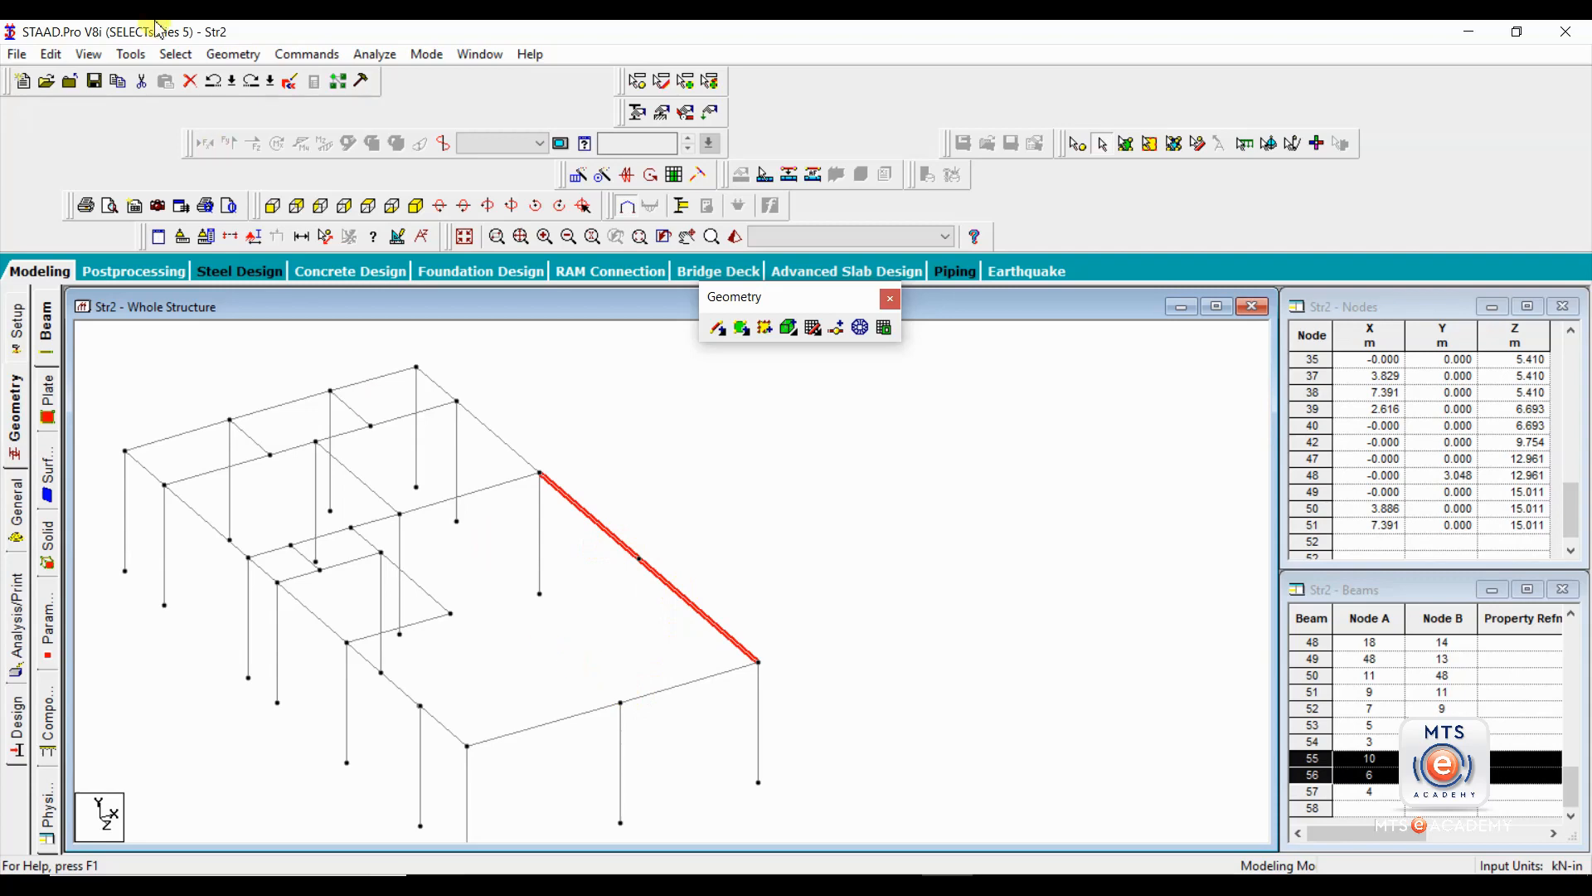
pyautogui.click(176, 54)
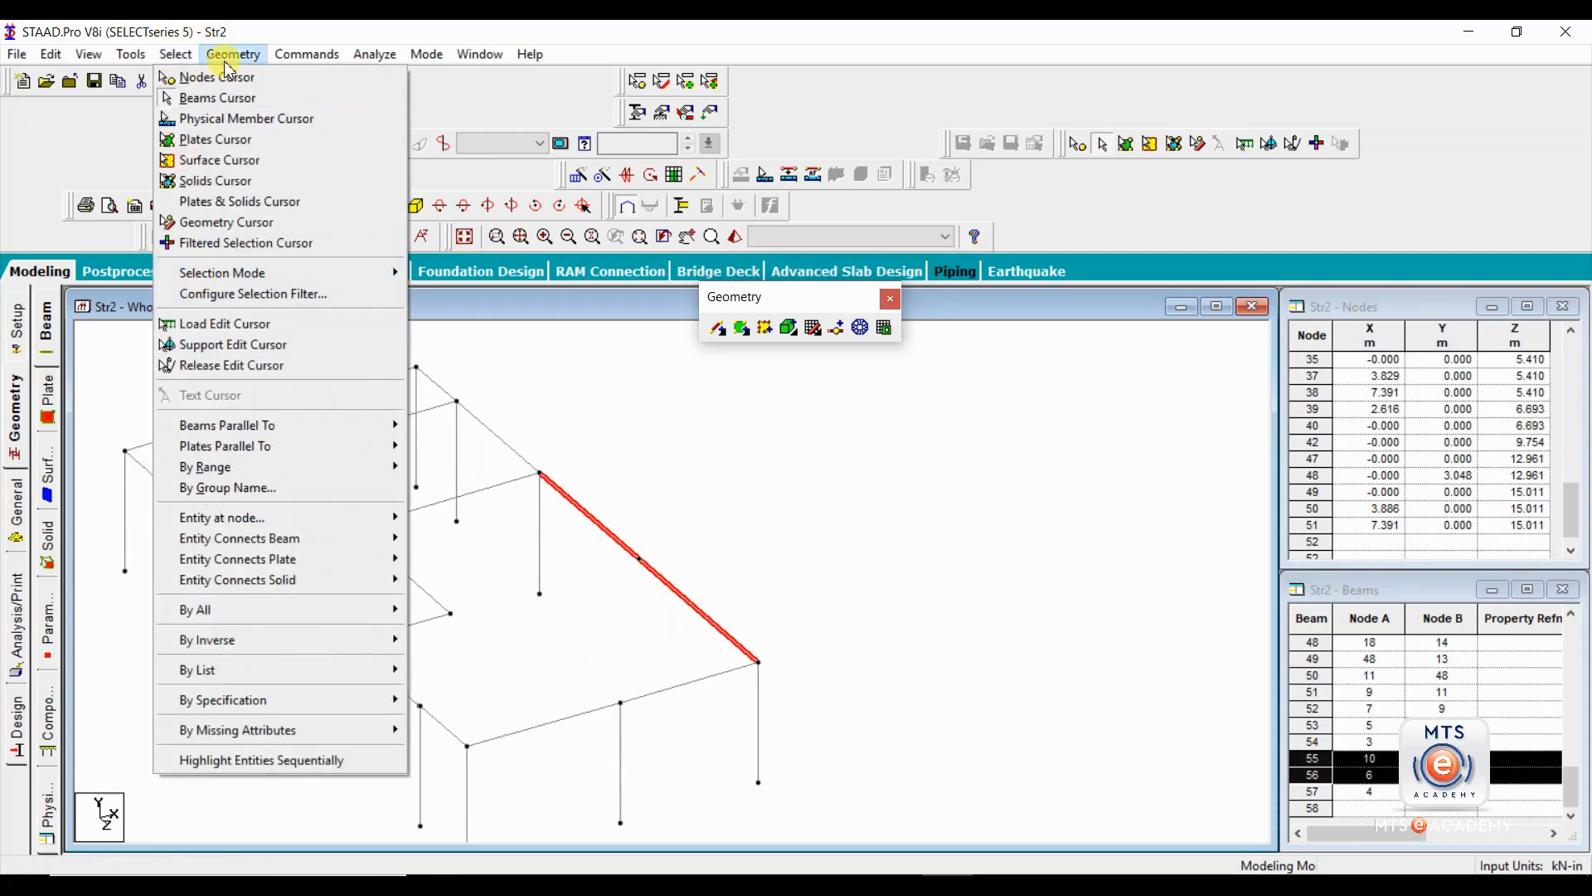
pyautogui.moveTo(234, 65)
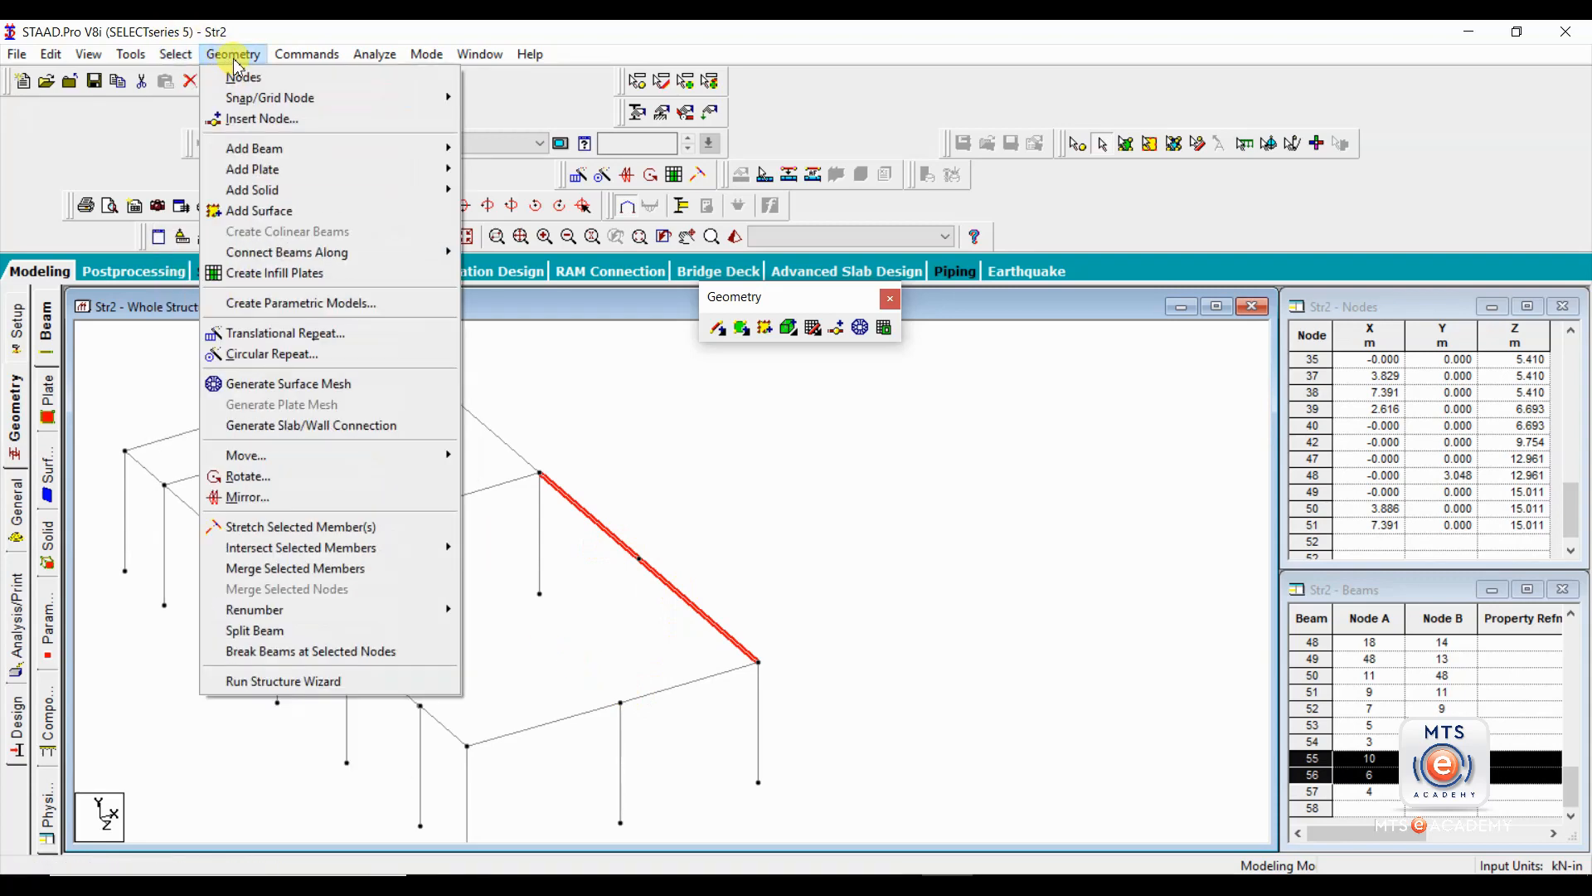
pyautogui.click(312, 571)
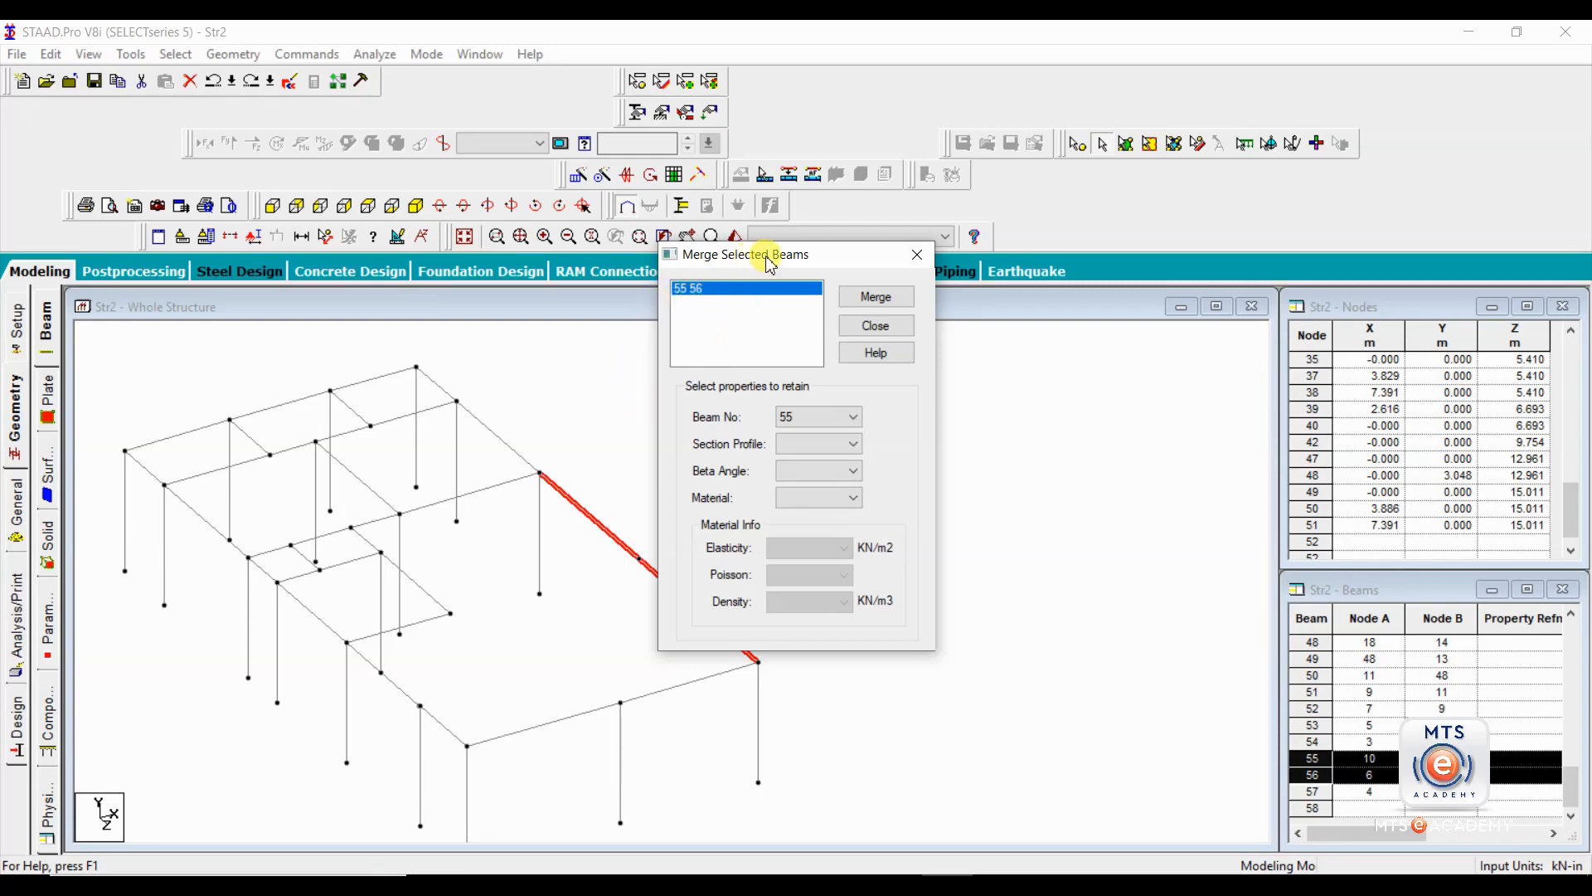
pyautogui.moveTo(775, 254); pyautogui.dragTo(907, 235)
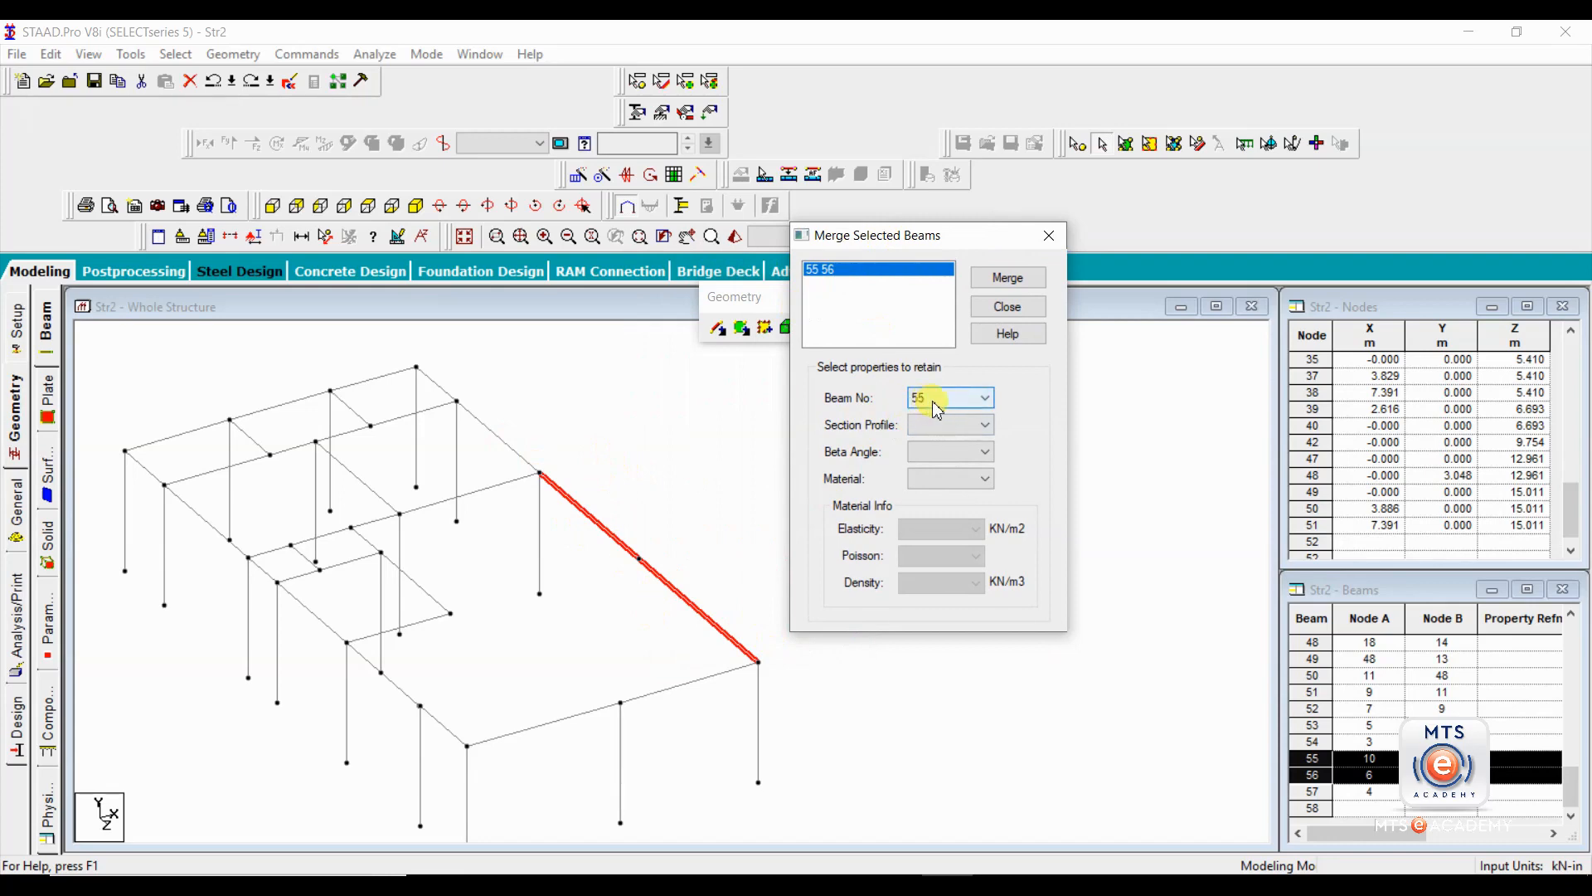
pyautogui.click(1008, 277)
pyautogui.click(1008, 306)
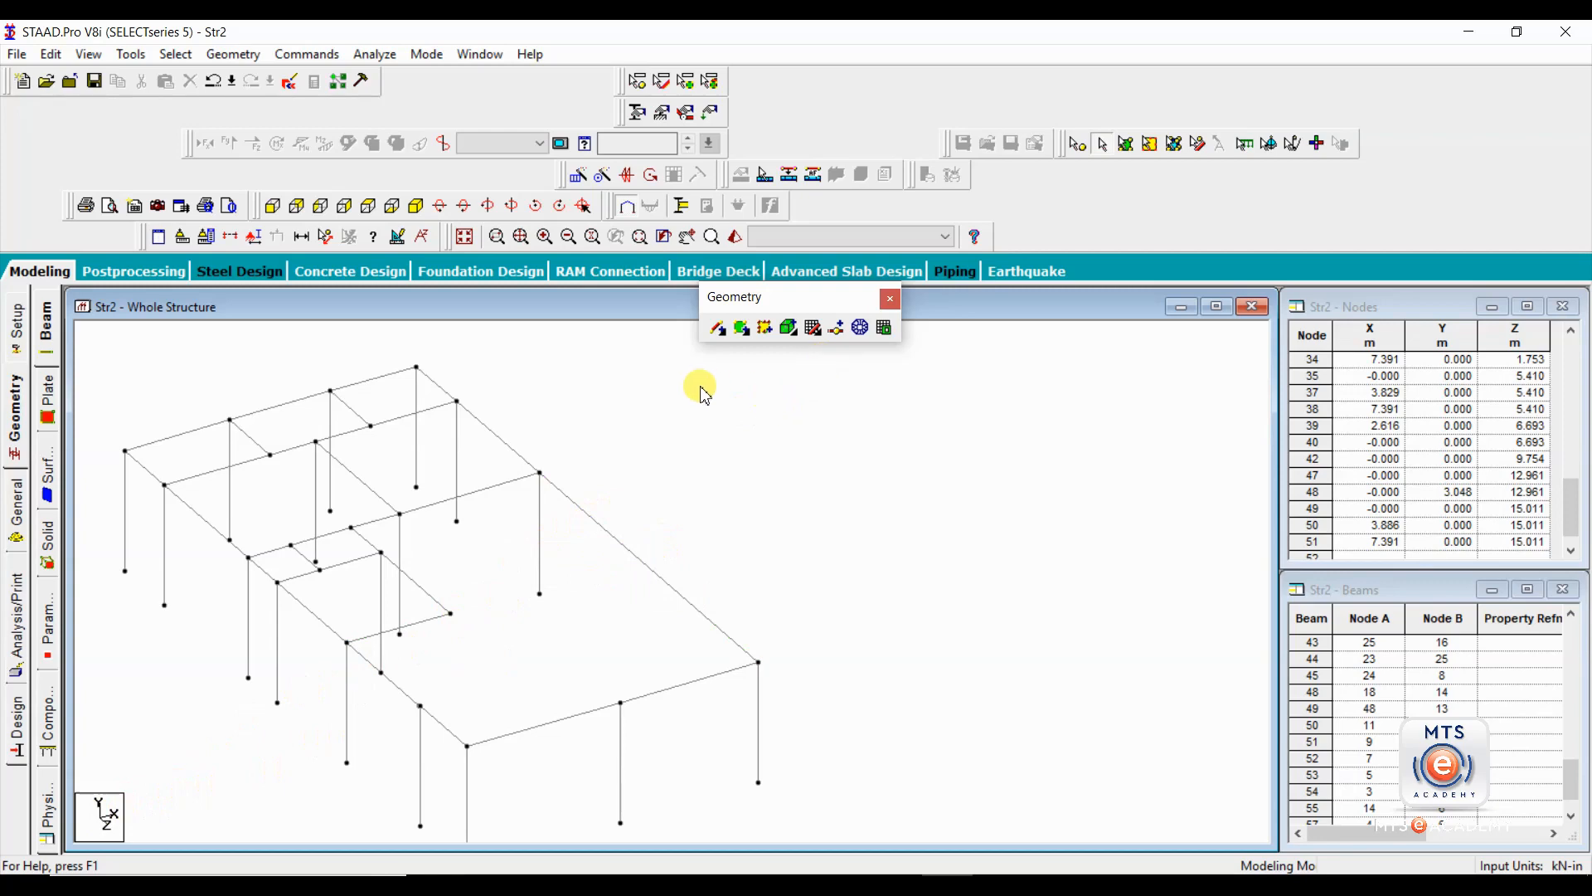
# Add a perpendicular beam from the free end of the inner transverse roof beam to the merged long-edge beam.
pyautogui.click(728, 340)
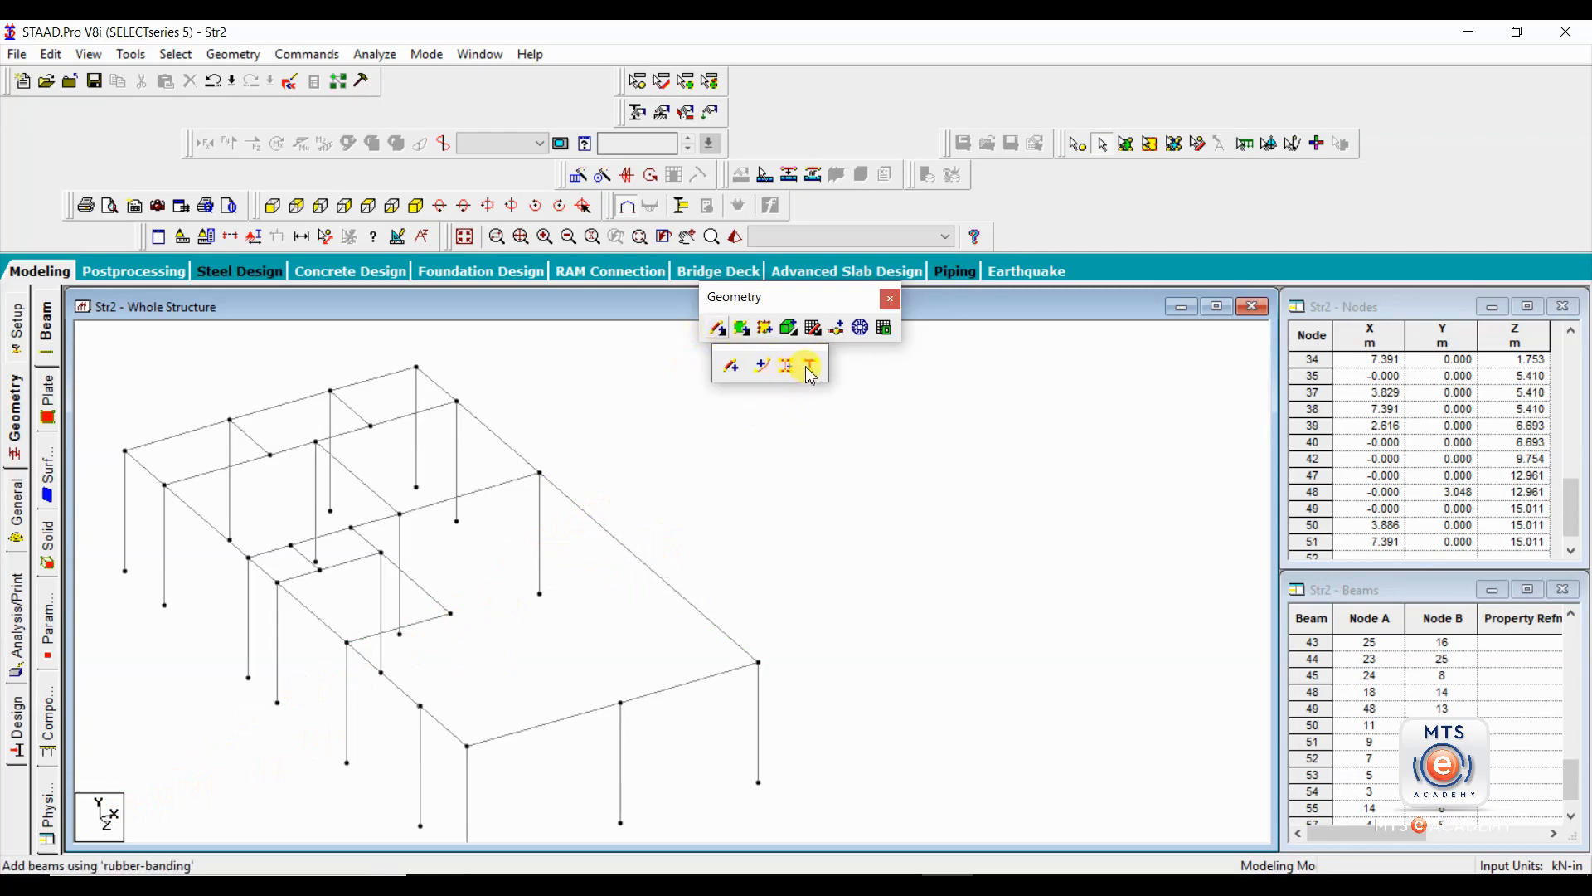
pyautogui.click(811, 373)
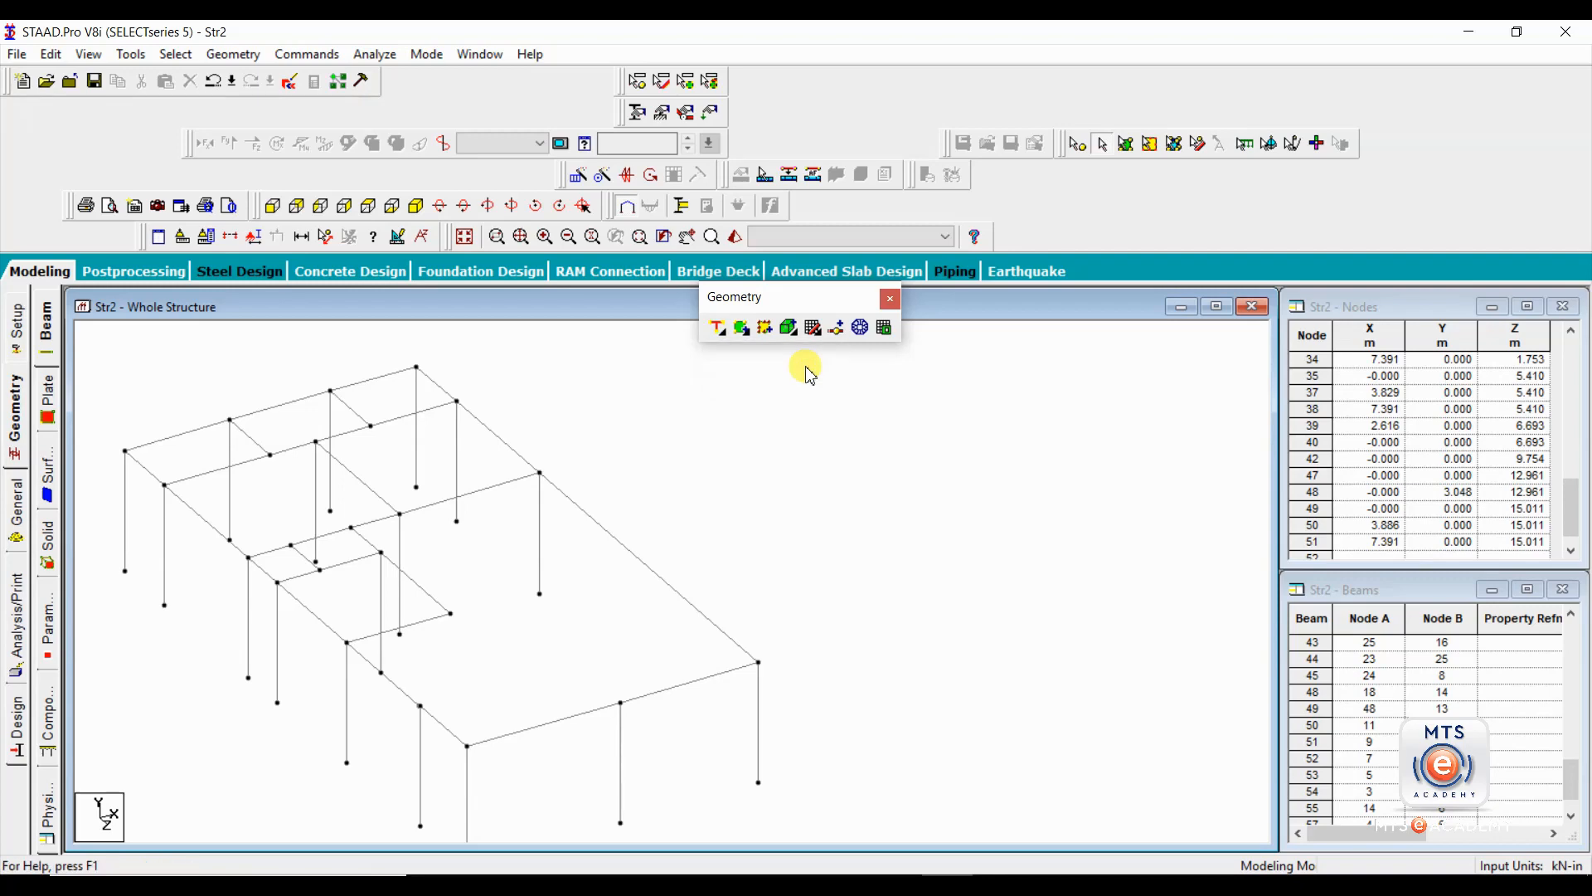
pyautogui.click(717, 330)
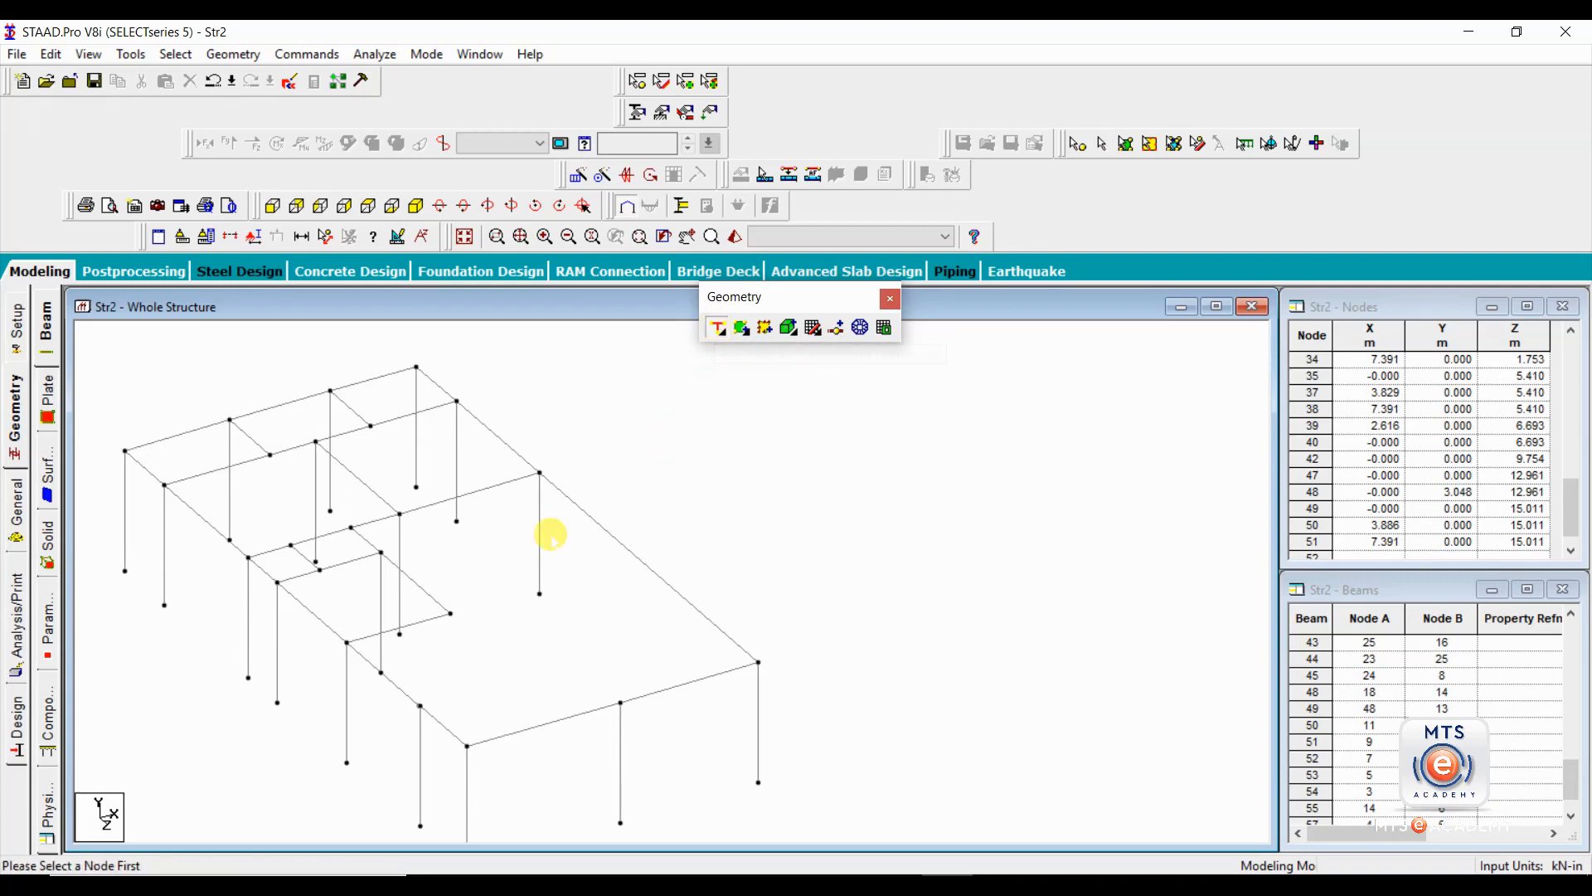
pyautogui.click(450, 613)
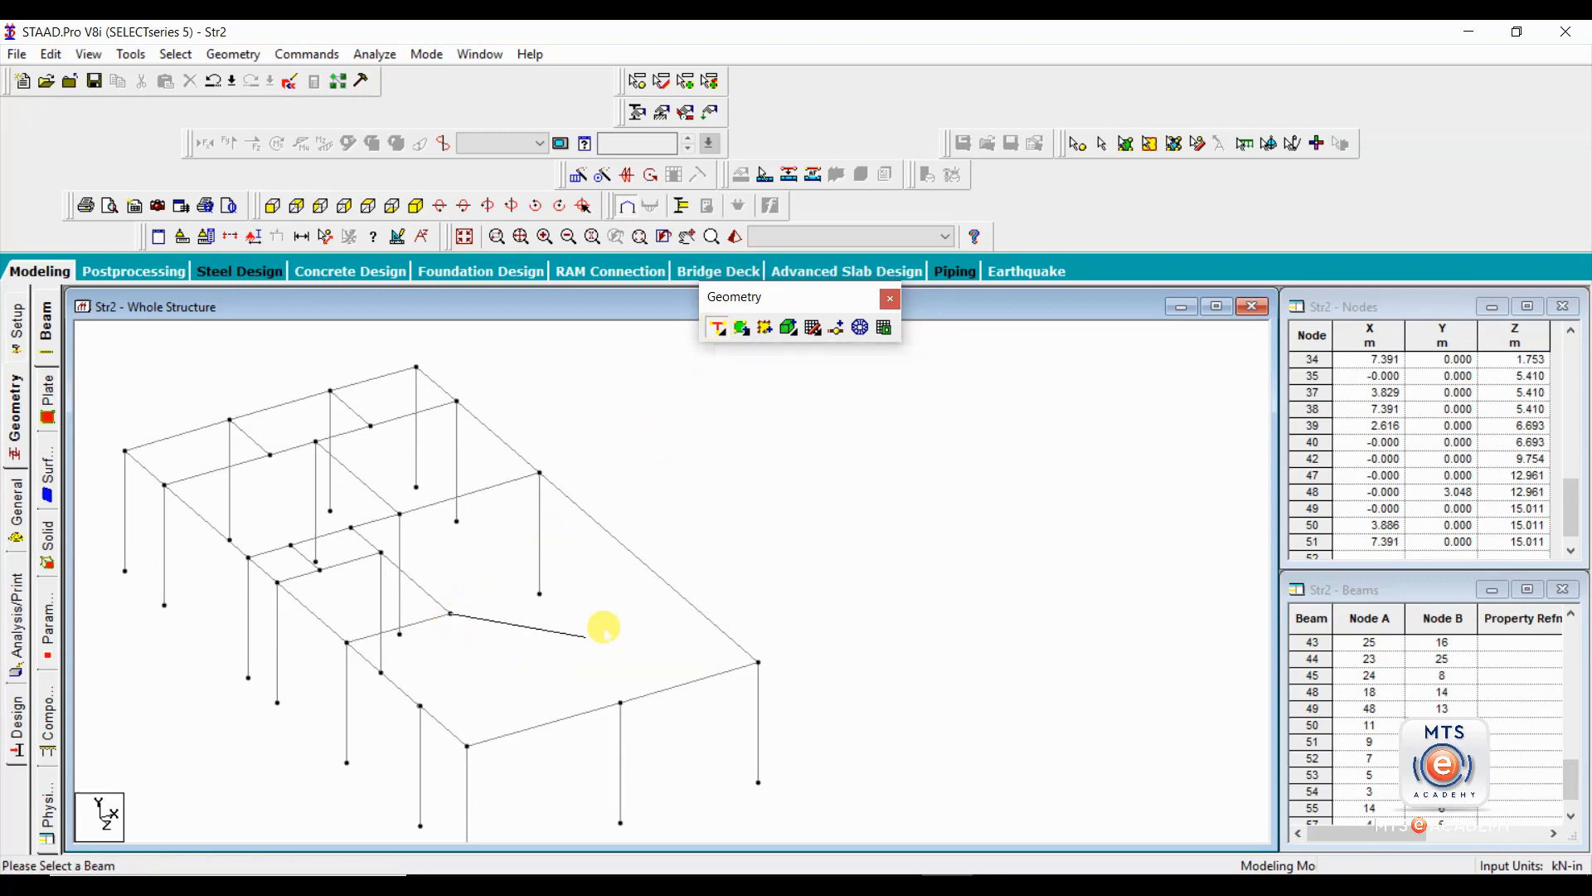
pyautogui.click(631, 552)
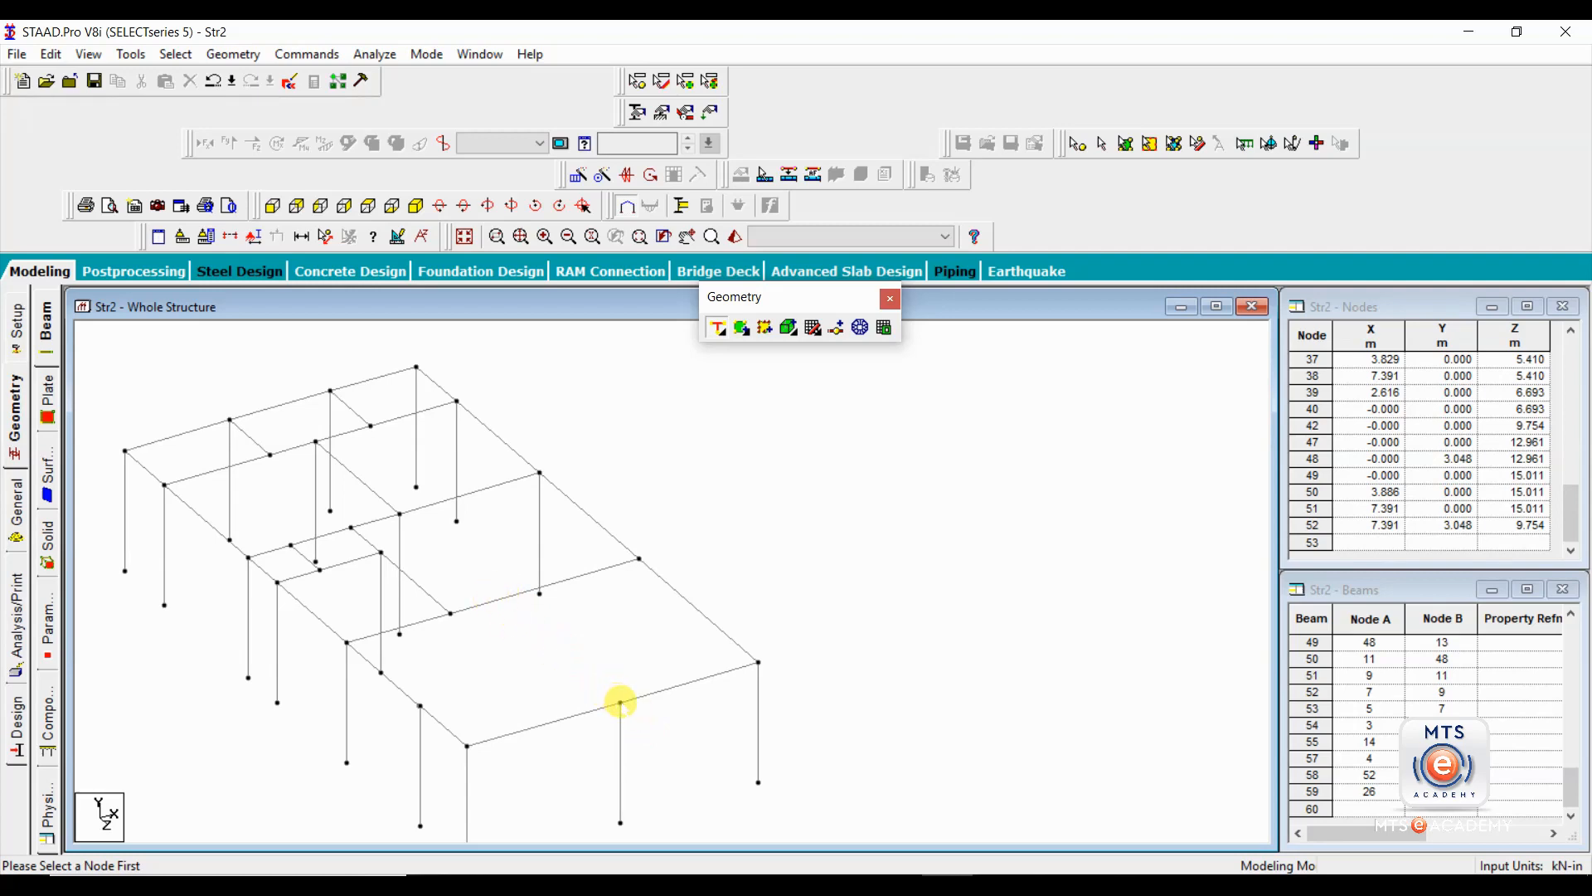
# Try a perpendicular beam from the front edge's middle column node to the new transverse roof beam, and remove it.
pyautogui.click(620, 702)
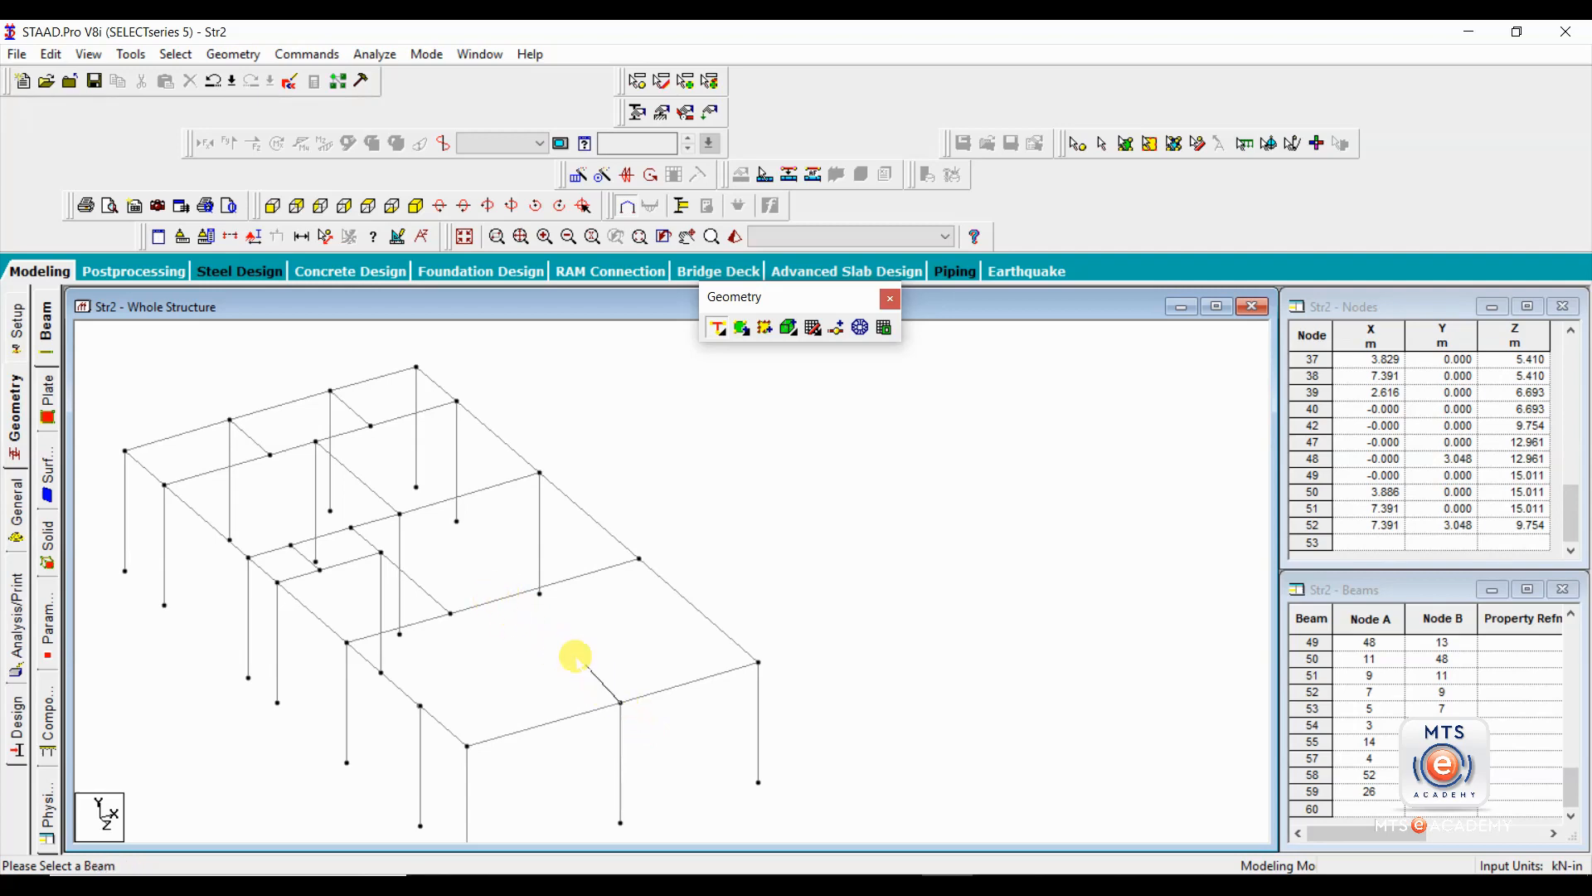
pyautogui.click(501, 599)
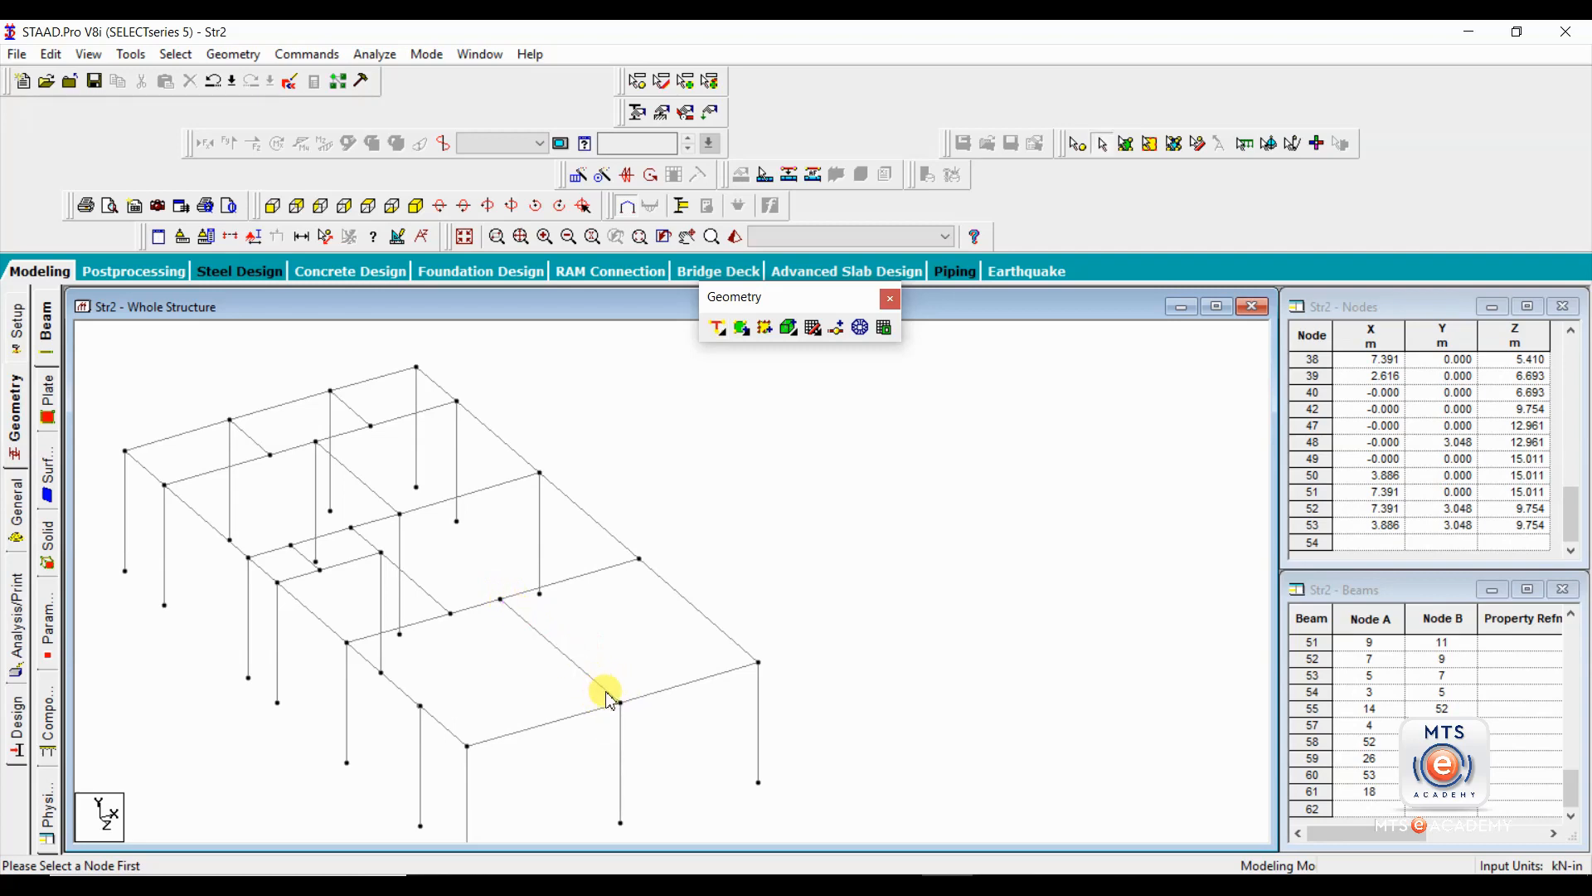
pyautogui.click(514, 618)
pyautogui.press('Delete')
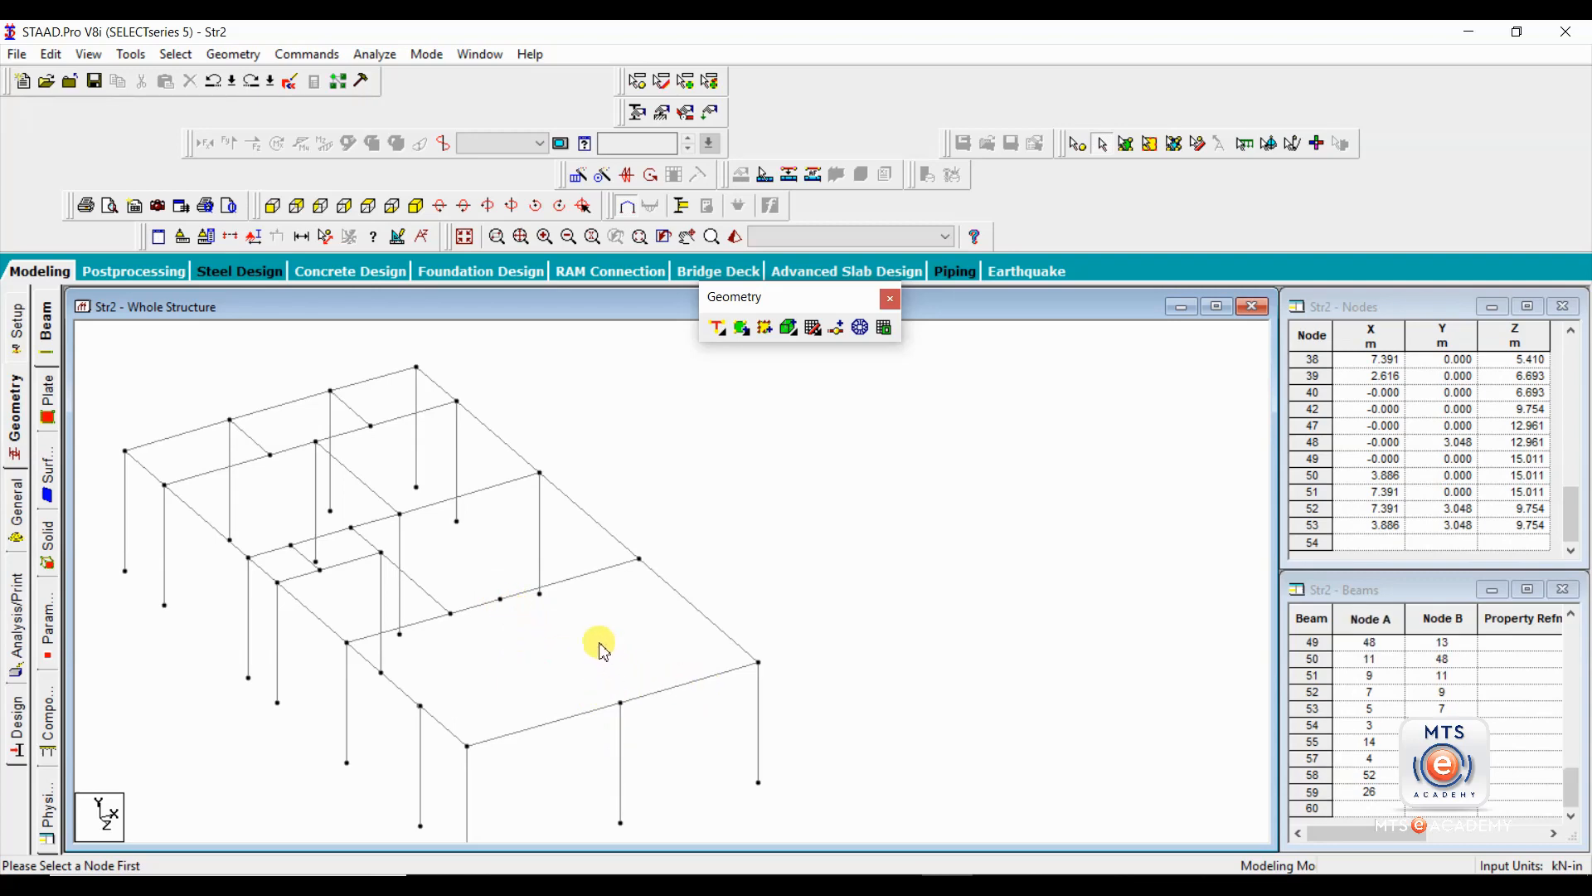
pyautogui.click(502, 600)
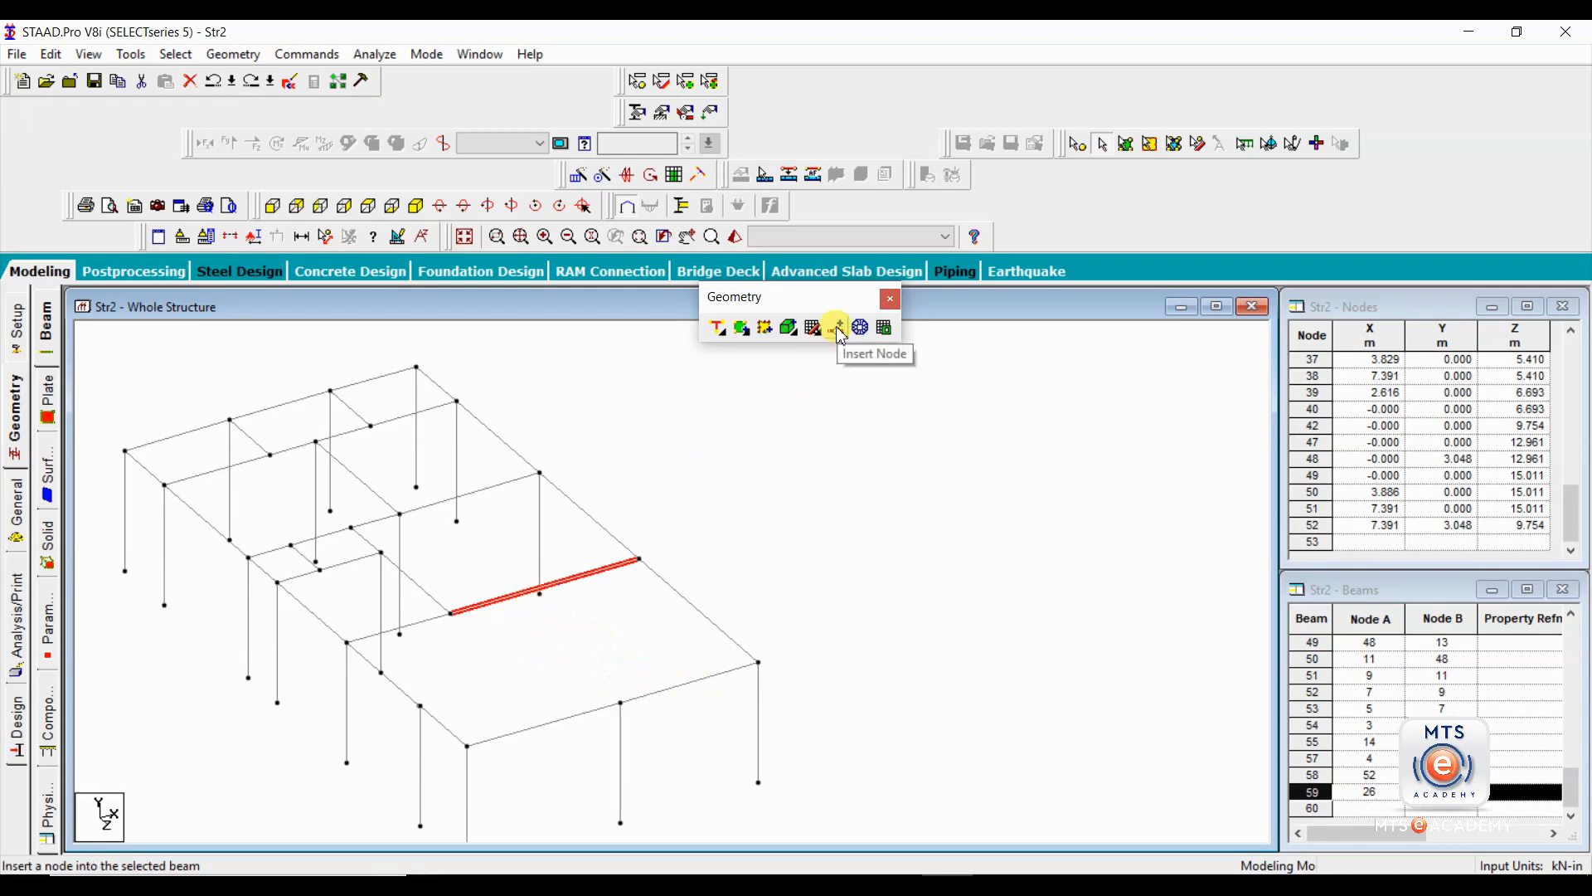
pyautogui.click(507, 628)
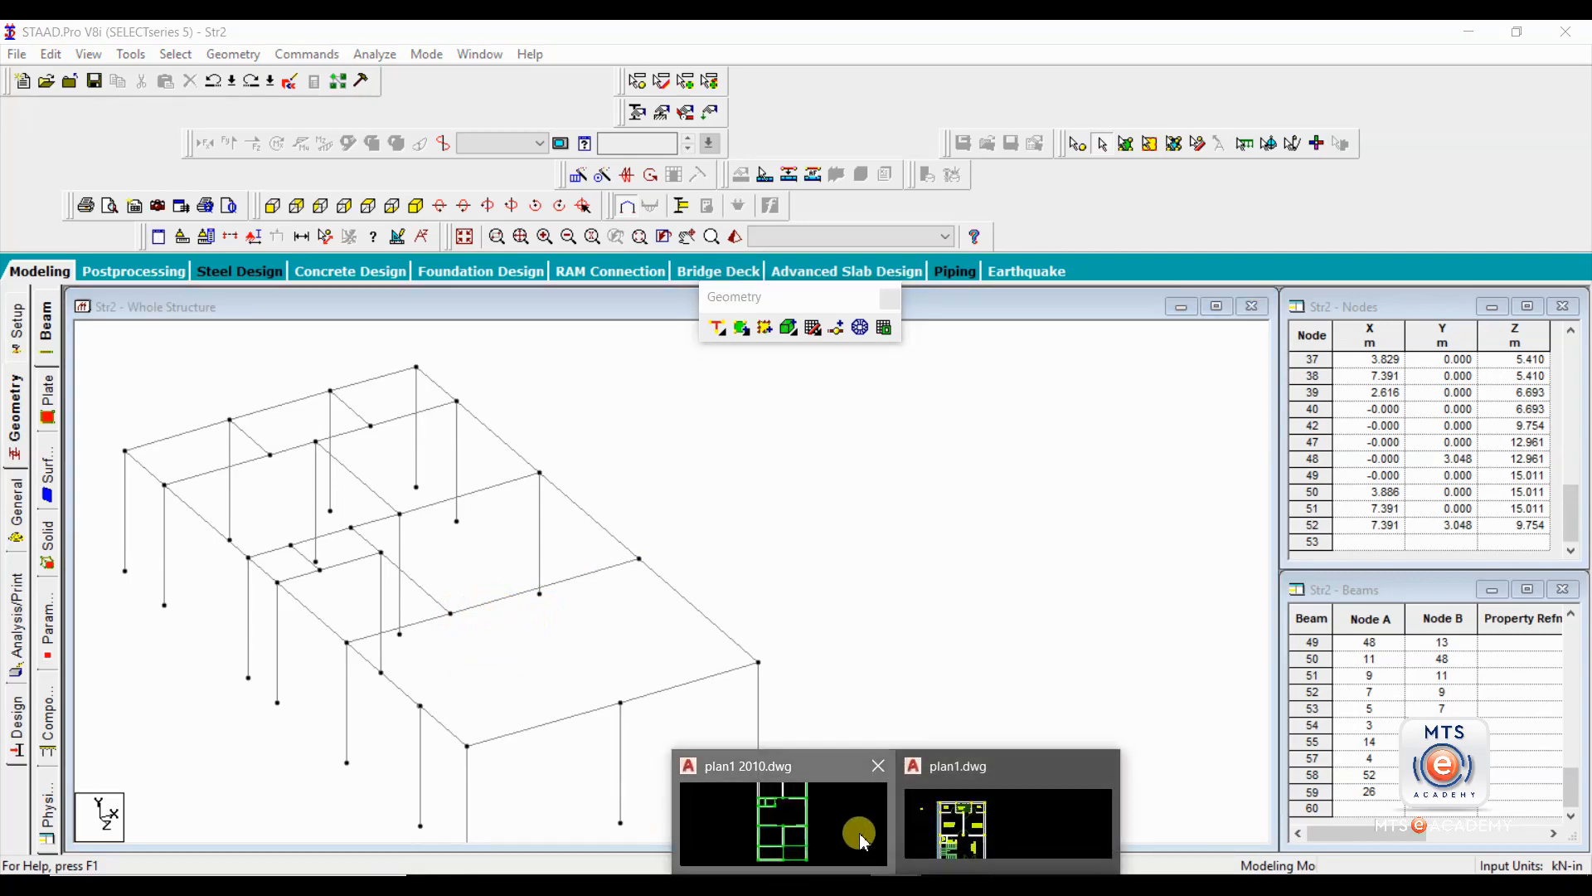
# Switch to the plan1 2010 drawing in AutoCAD and add a linear dimension from the wall end to the inner column's centre.
pyautogui.click(817, 819)
pyautogui.scroll(4, 746, 534)
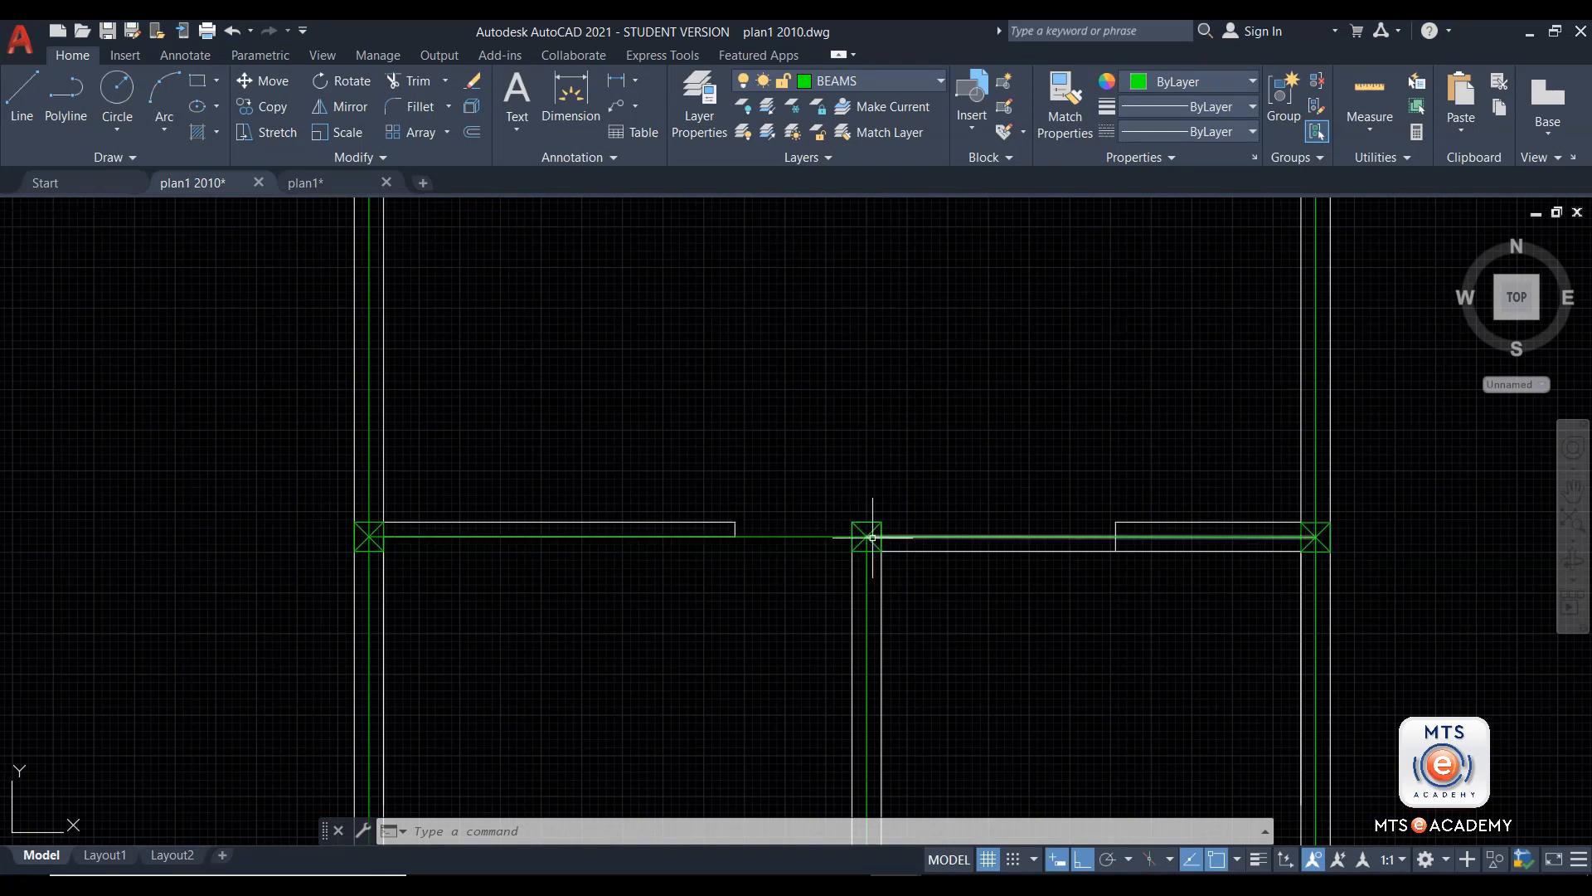
pyautogui.click(615, 81)
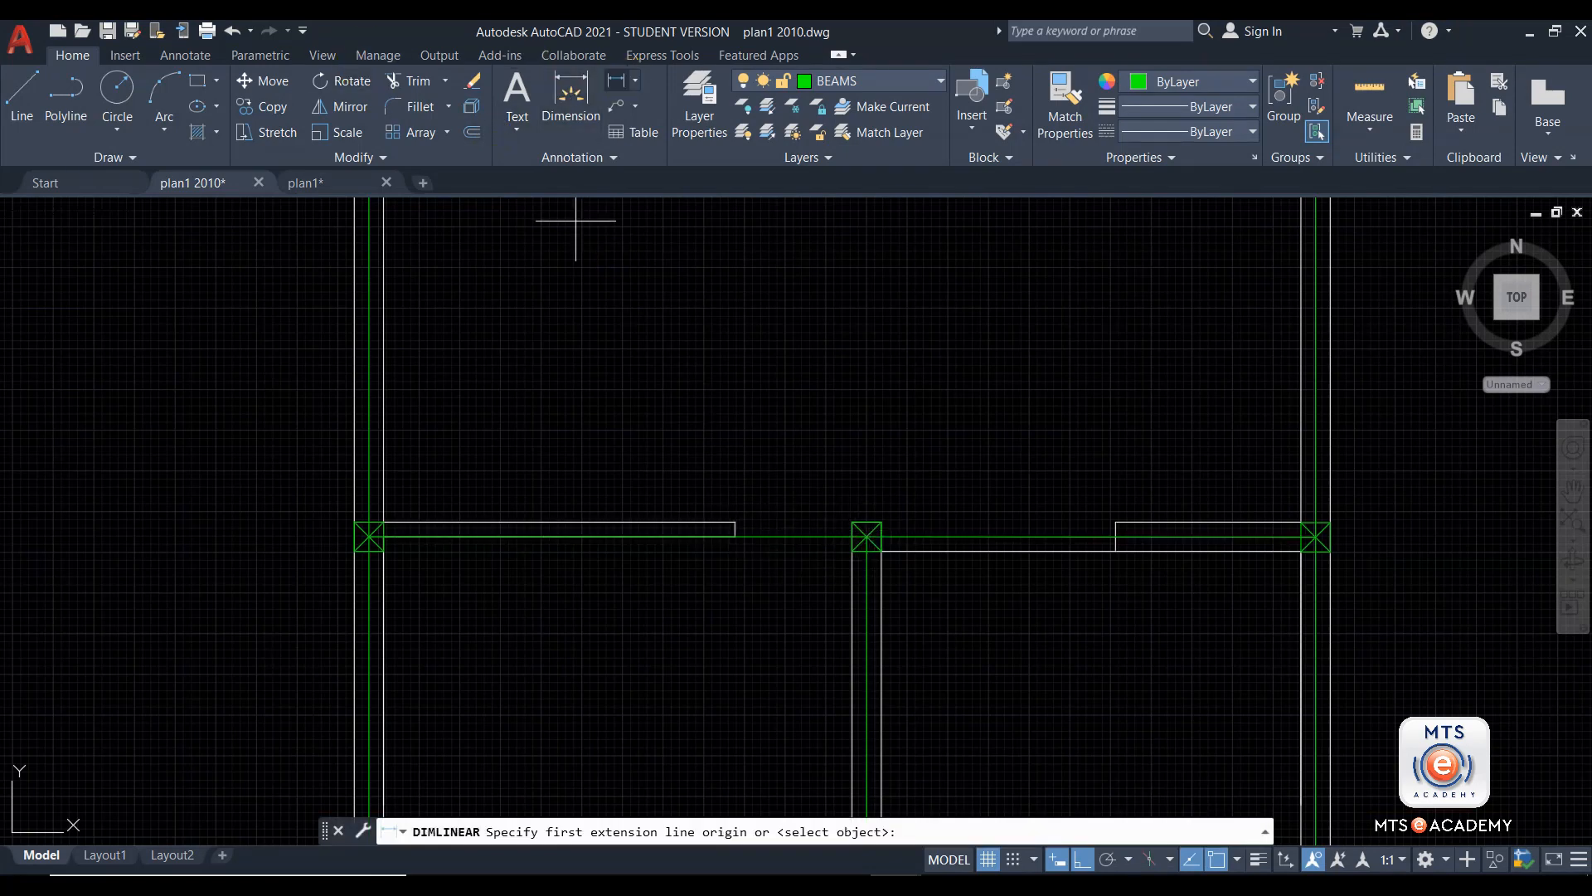
pyautogui.click(735, 523)
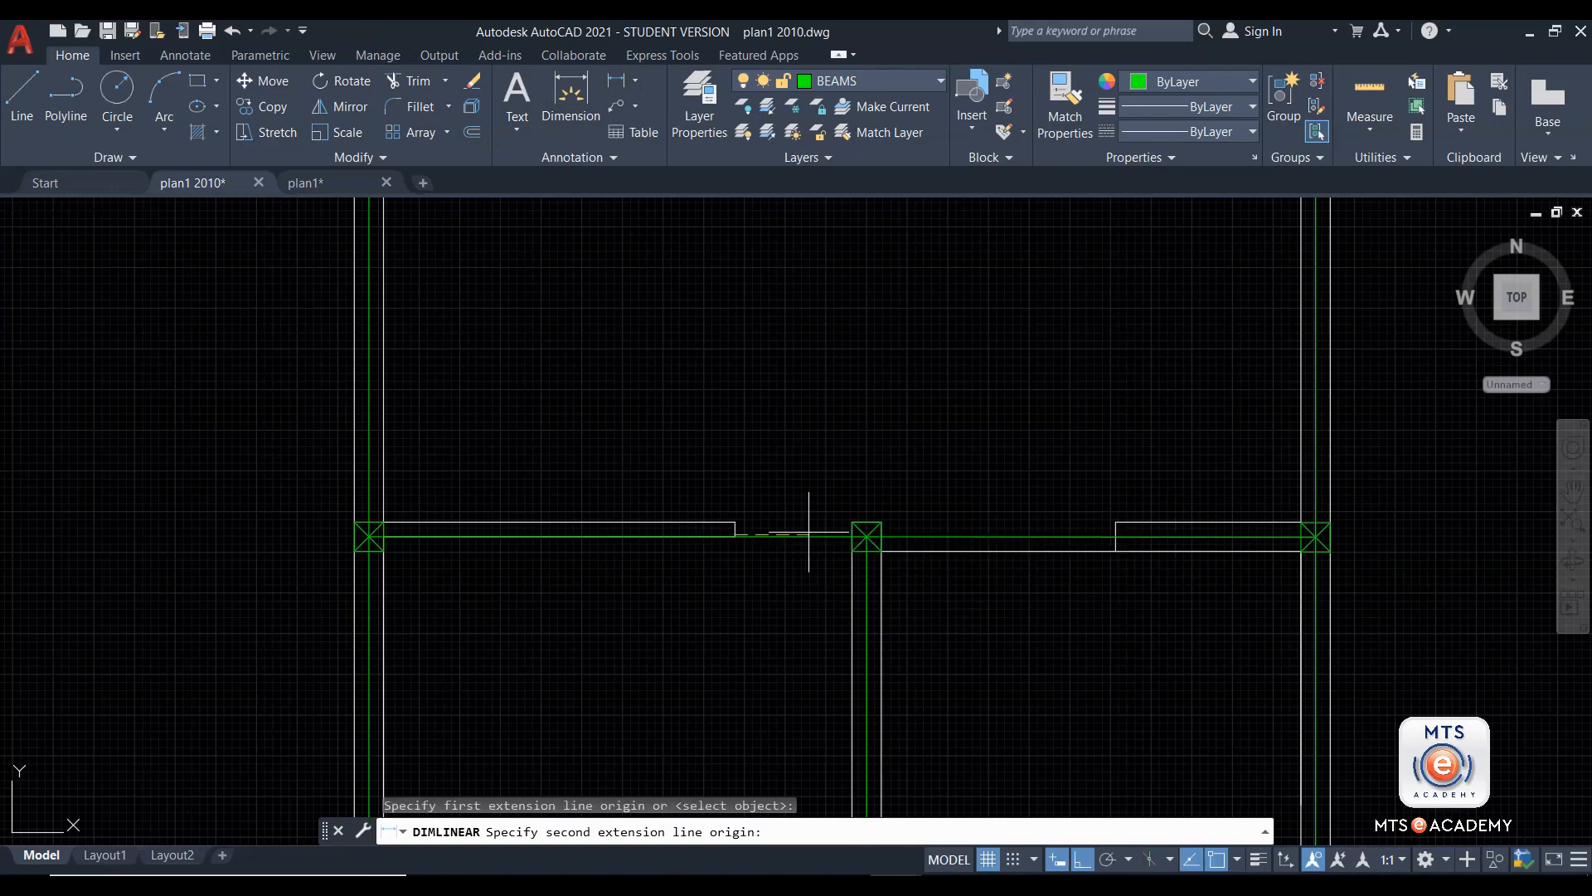
pyautogui.click(866, 536)
pyautogui.click(791, 500)
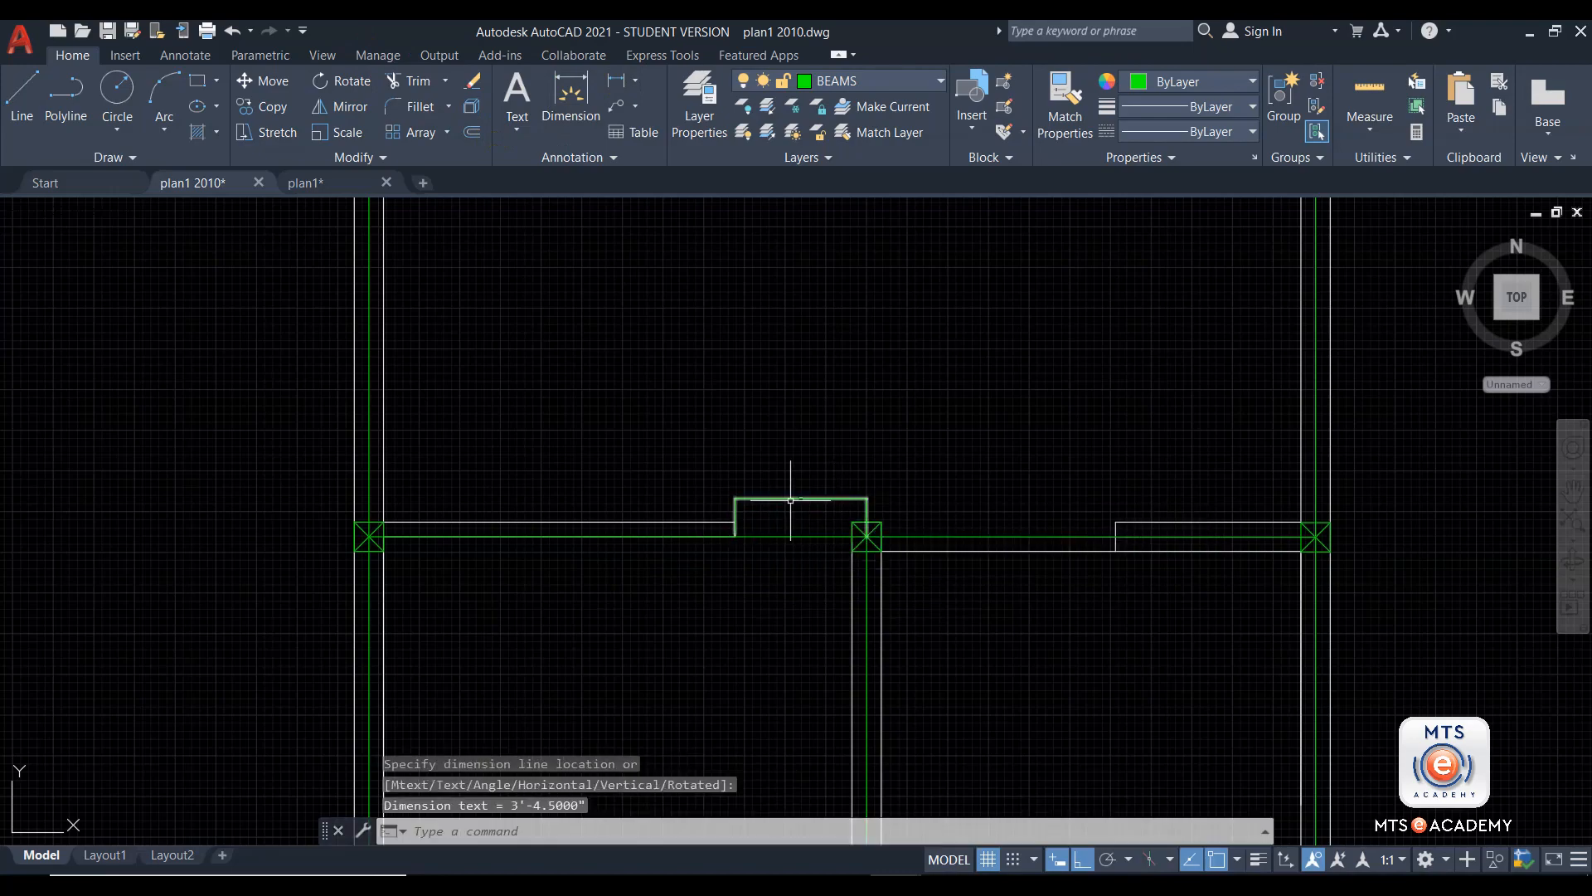
pyautogui.scroll(6, 791, 500)
pyautogui.scroll(8, 829, 471)
pyautogui.scroll(-10, 828, 473)
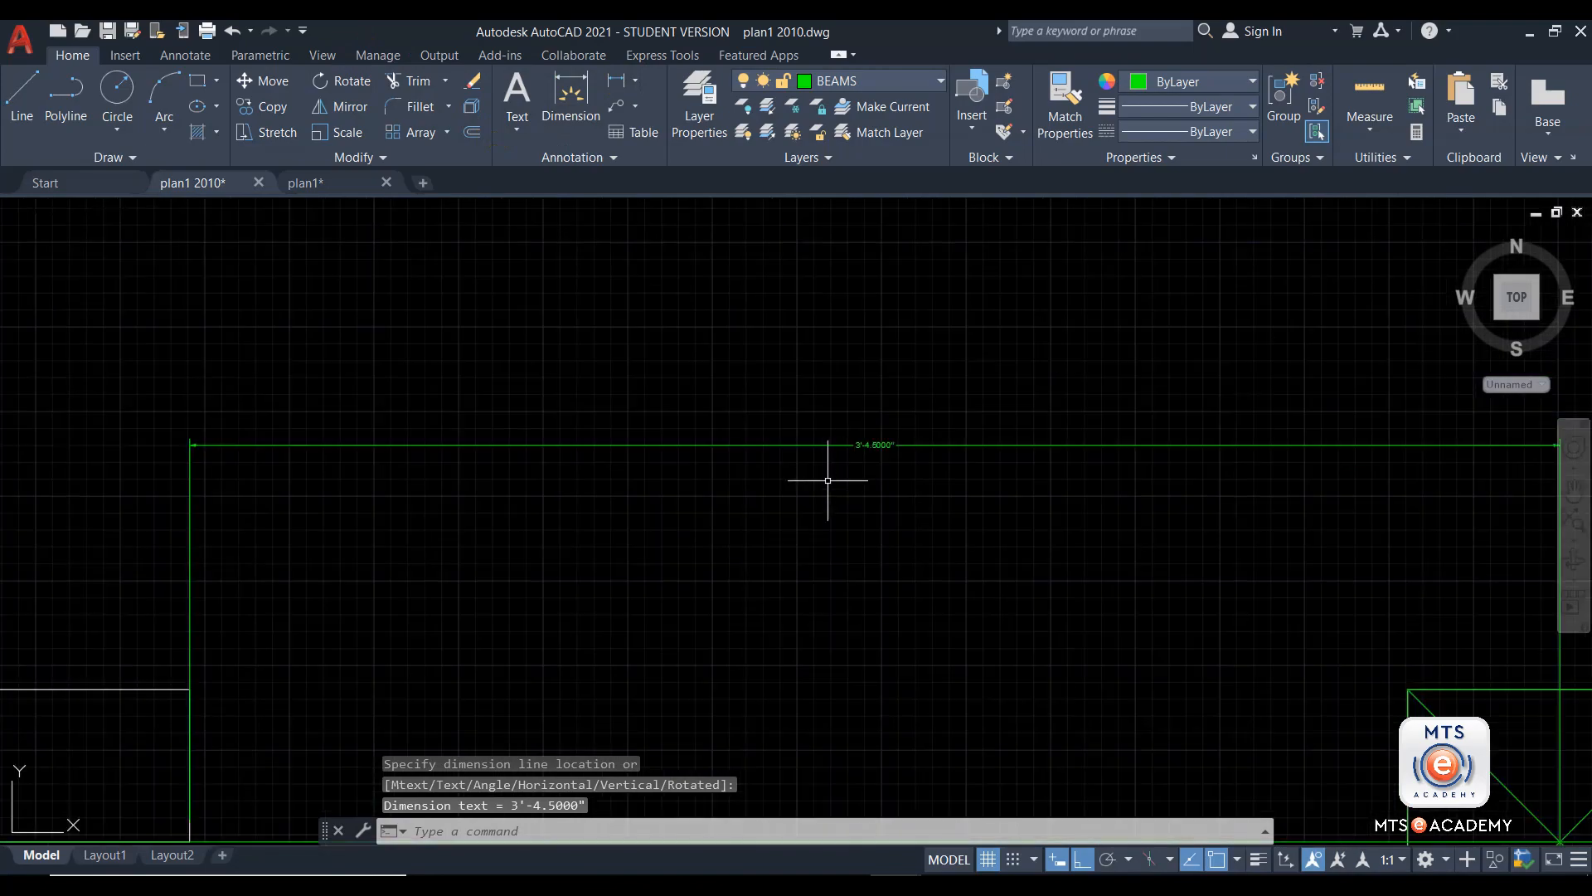
pyautogui.scroll(-3, 821, 472)
pyautogui.scroll(3, 824, 481)
pyautogui.scroll(6, 903, 434)
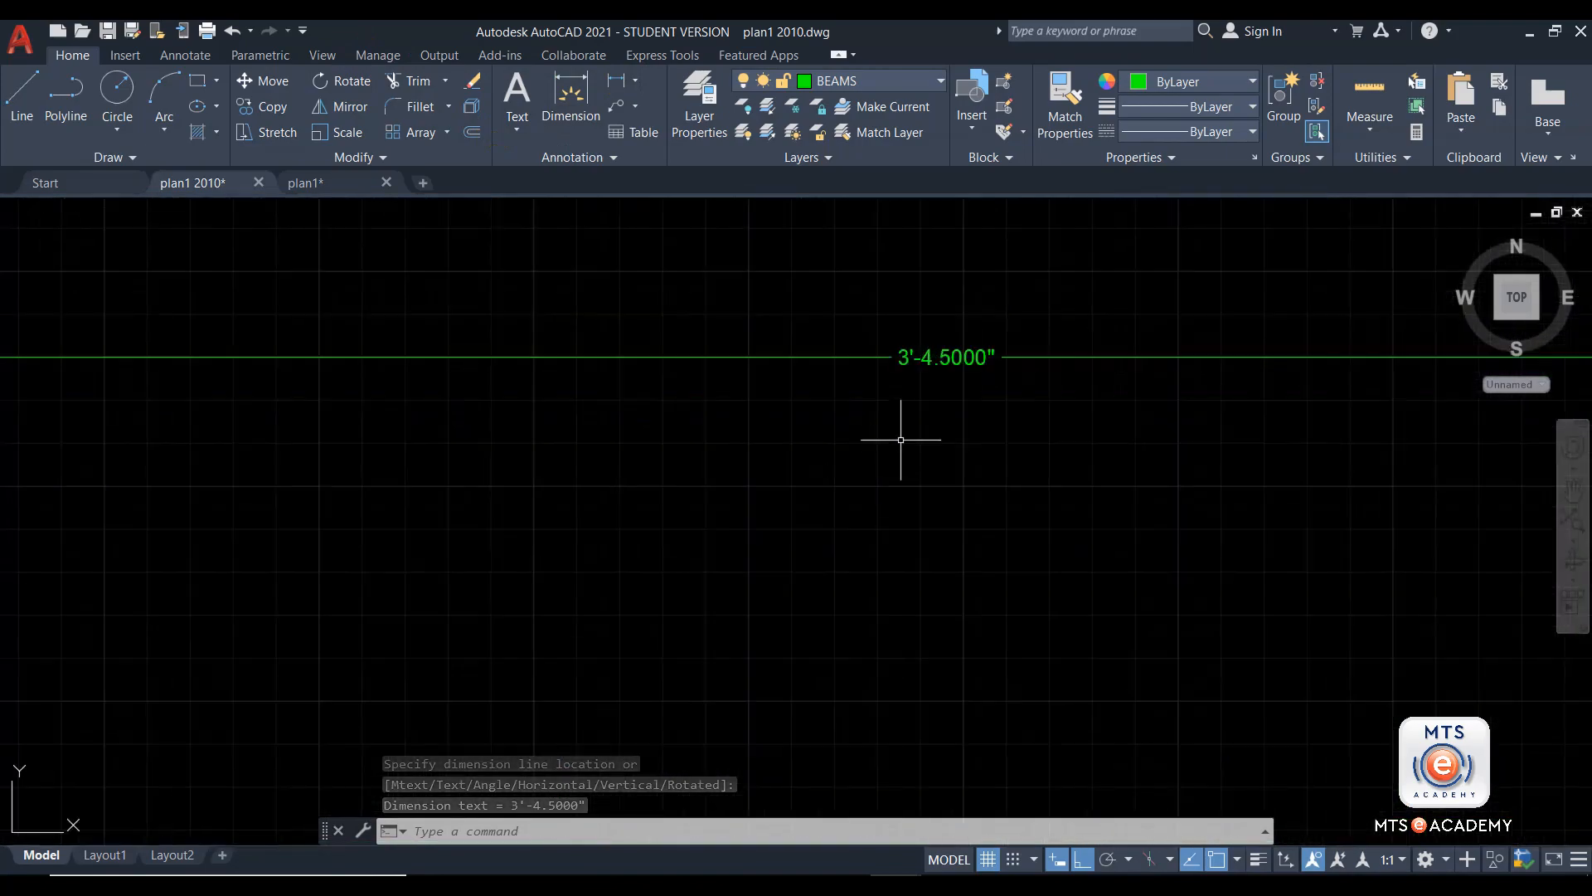
pyautogui.scroll(-8, 929, 440)
pyautogui.write('un')
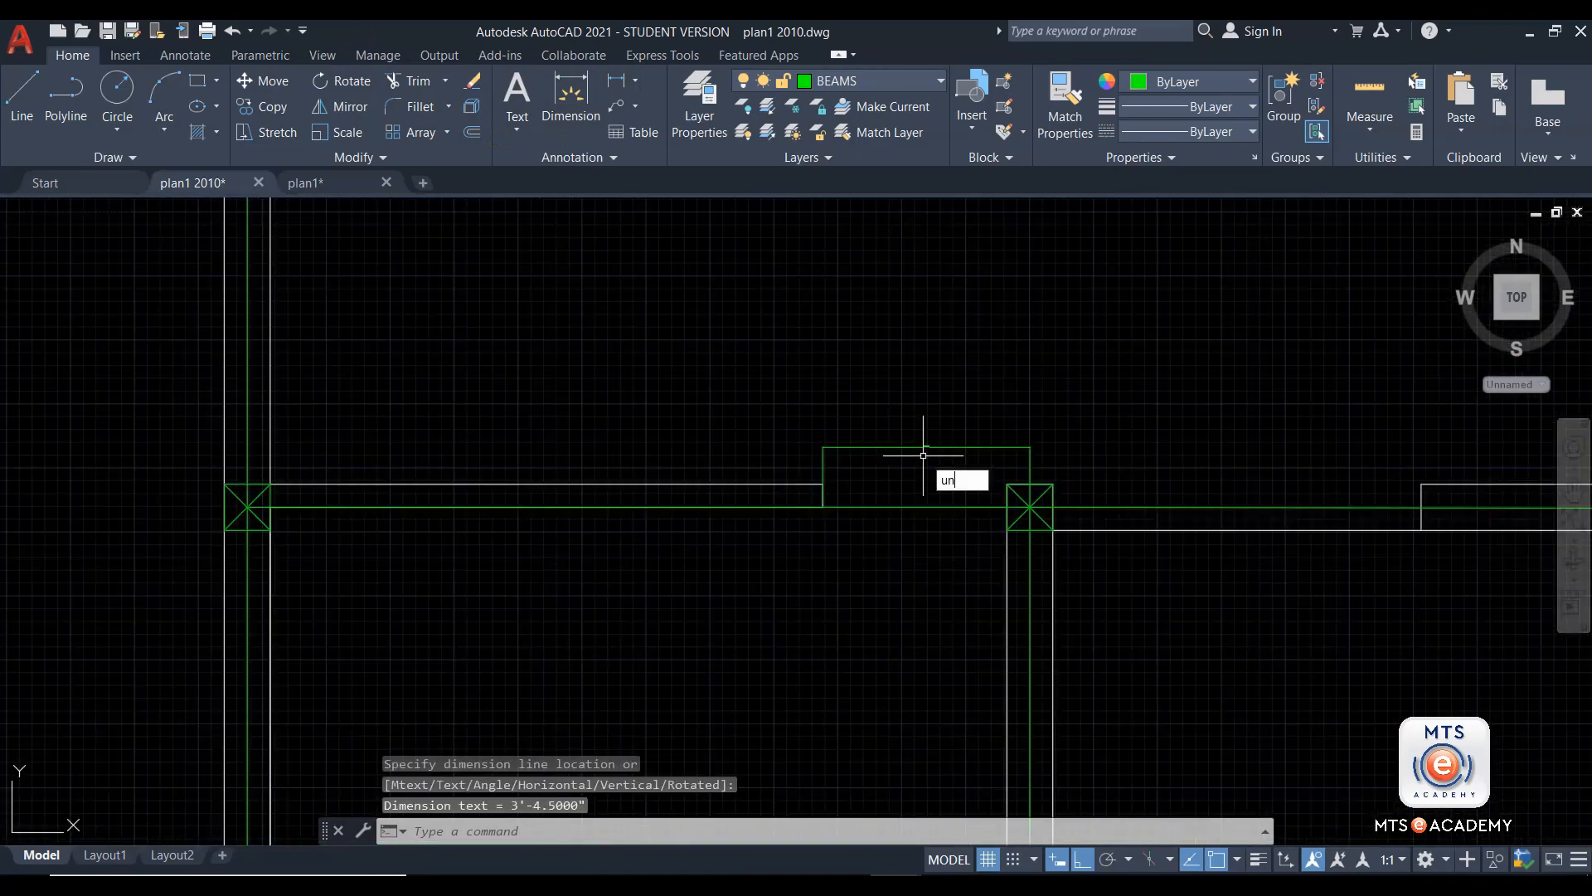
pyautogui.press('Return')
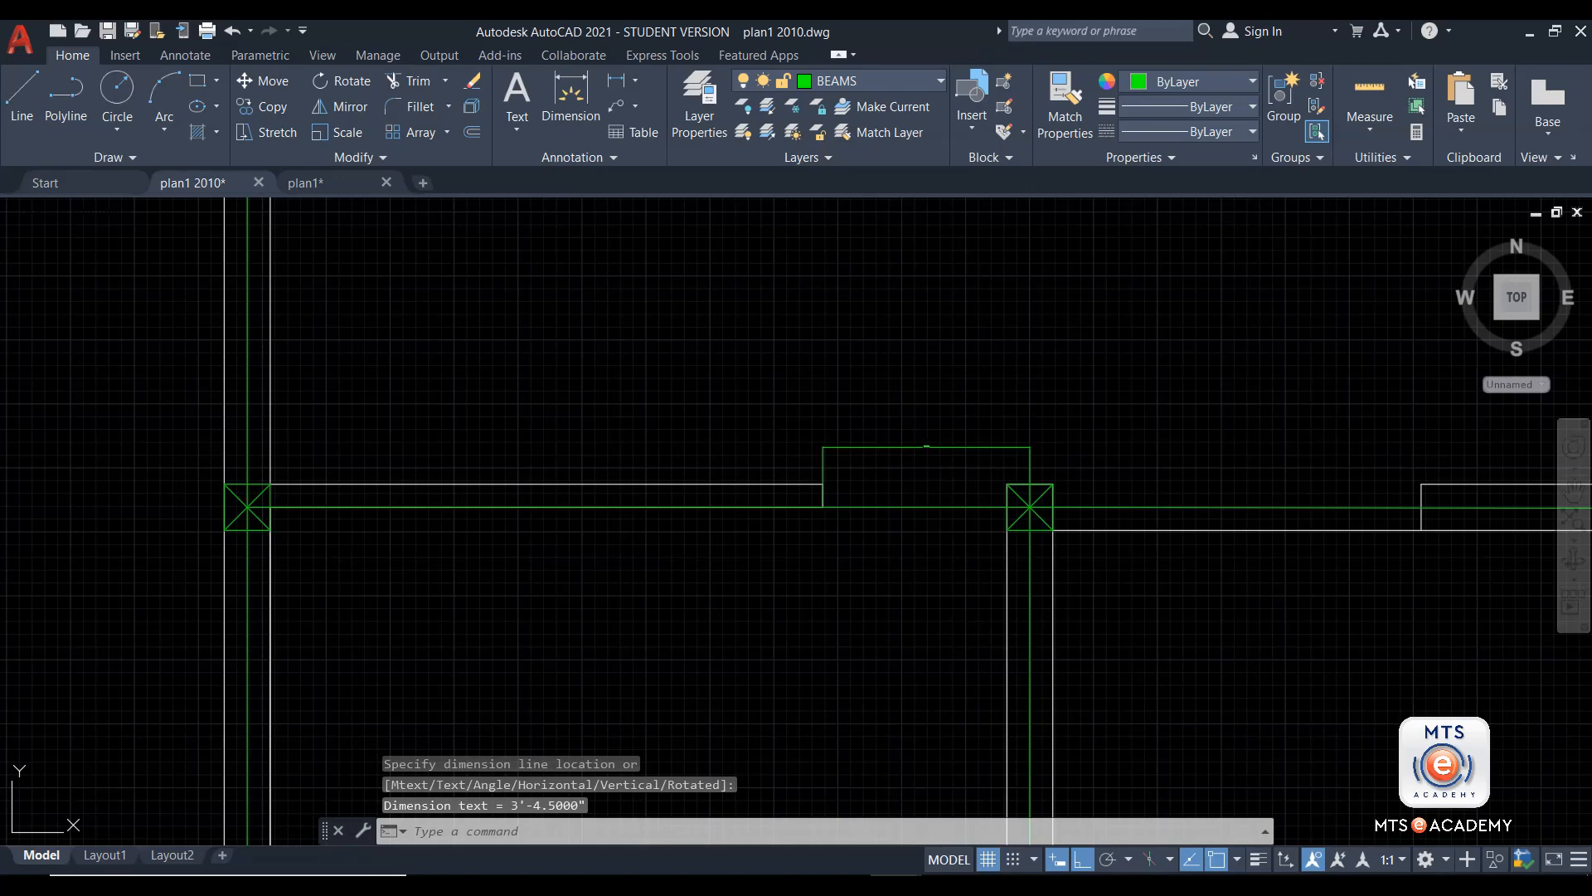
pyautogui.press('Escape')
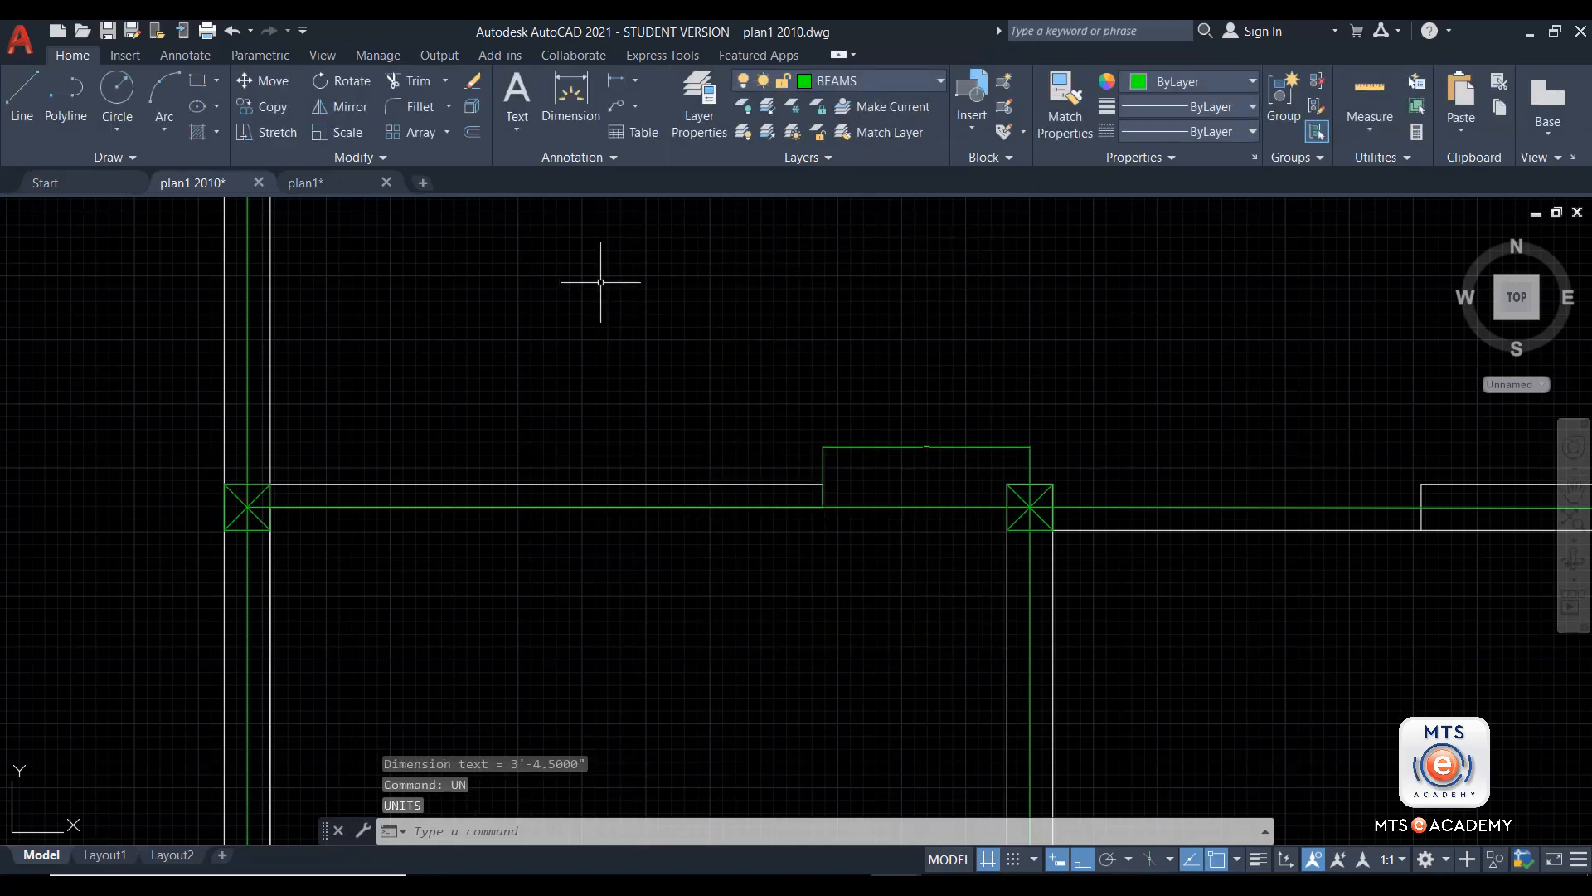
# Set the Standard dimension style's primary linear unit format to Decimal and inspect the wall-end-to-column dimension.
pyautogui.write('d')
pyautogui.press('Return')
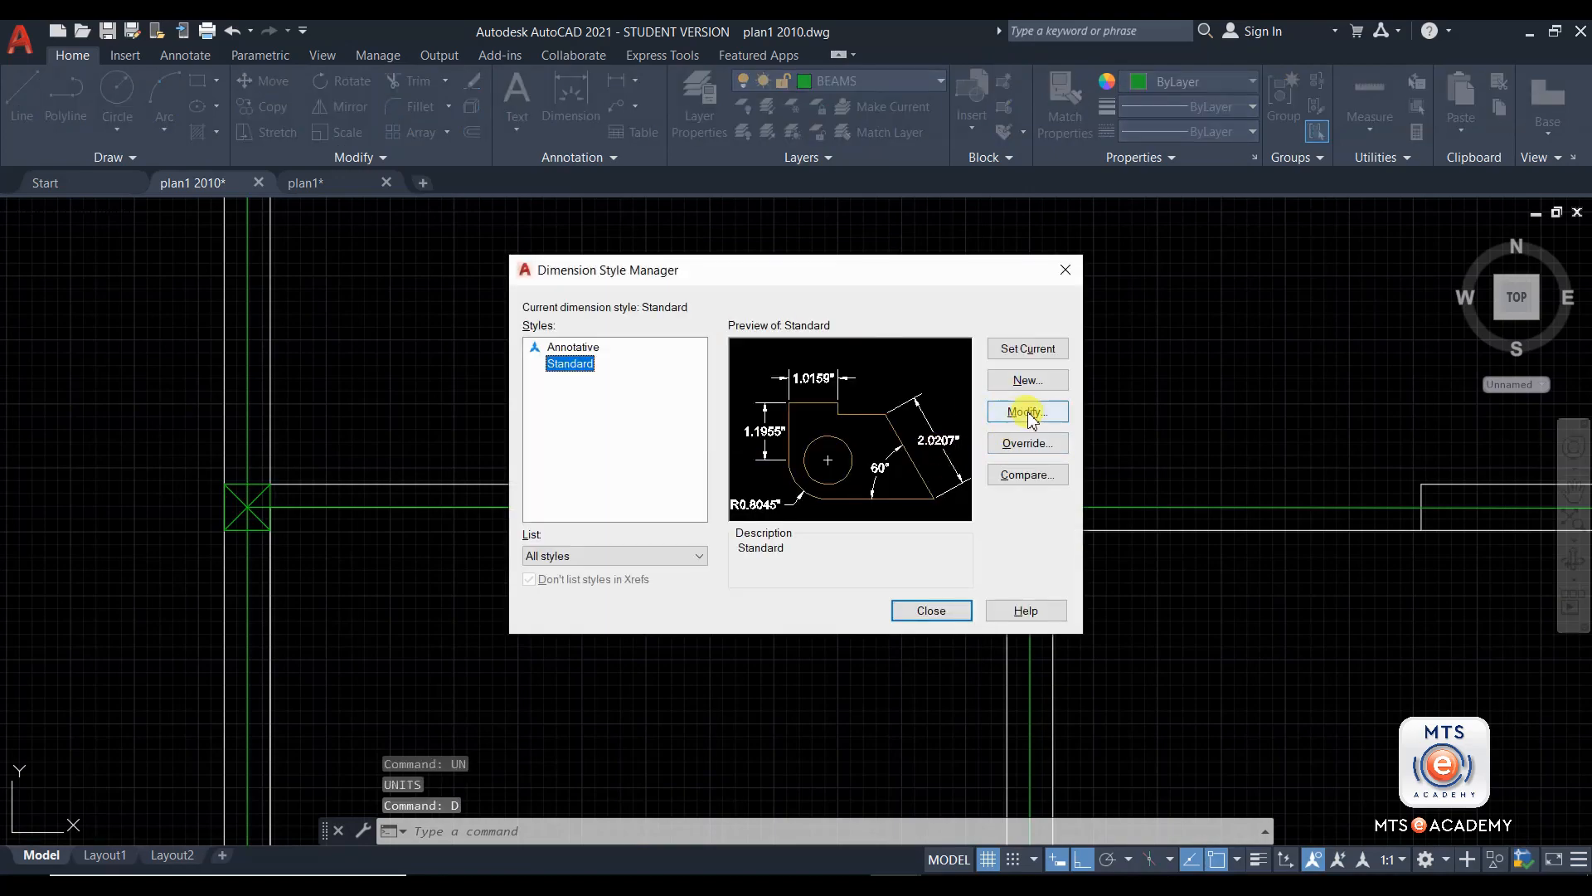
pyautogui.click(1028, 414)
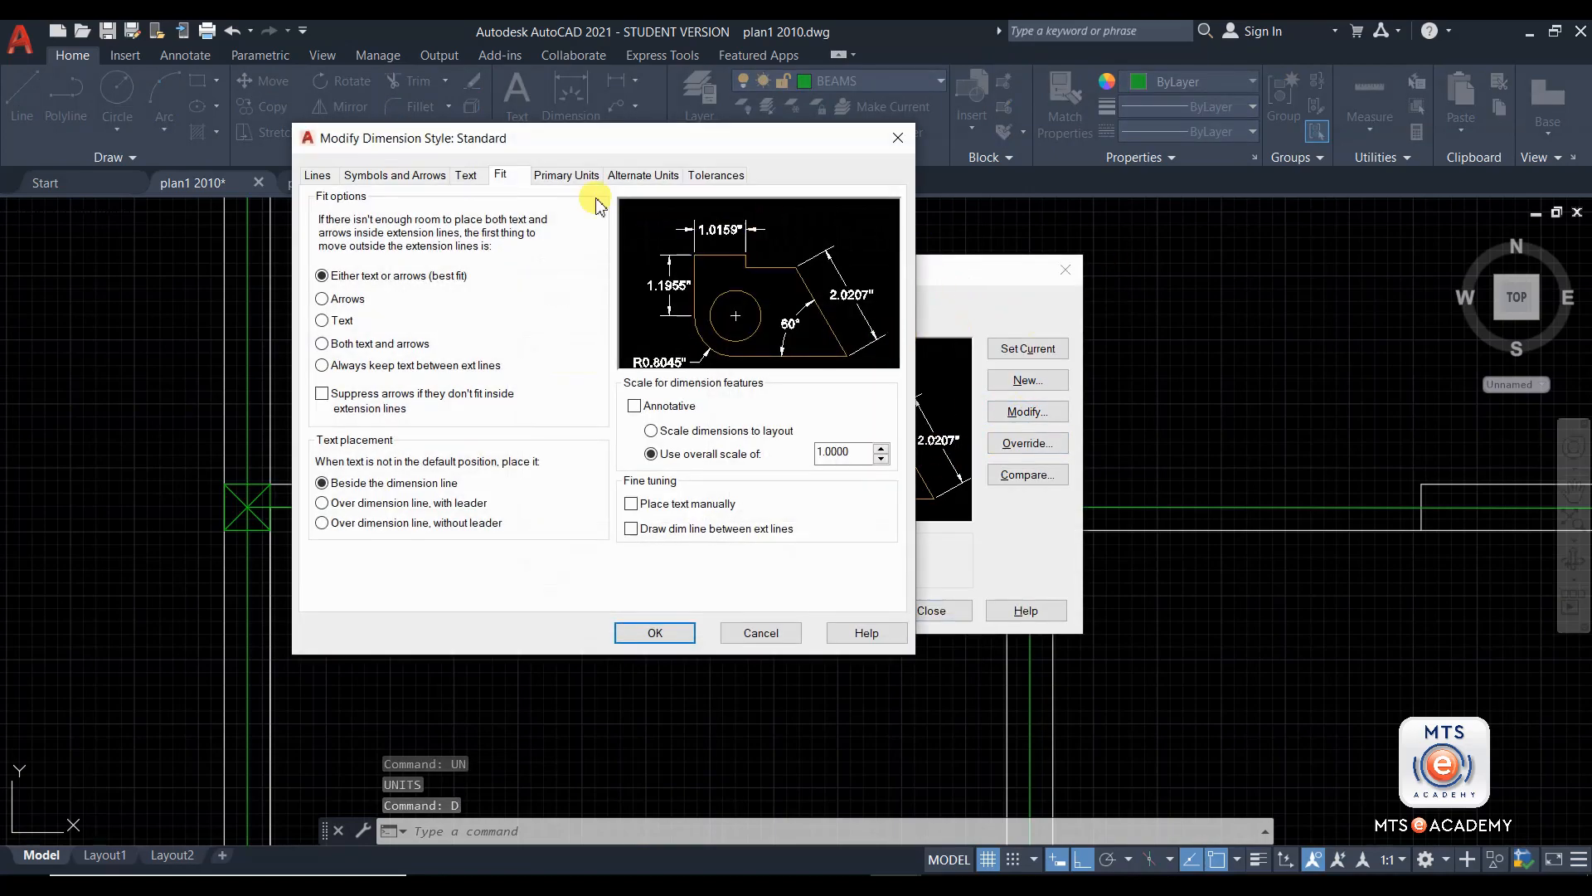
pyautogui.click(557, 175)
pyautogui.click(478, 217)
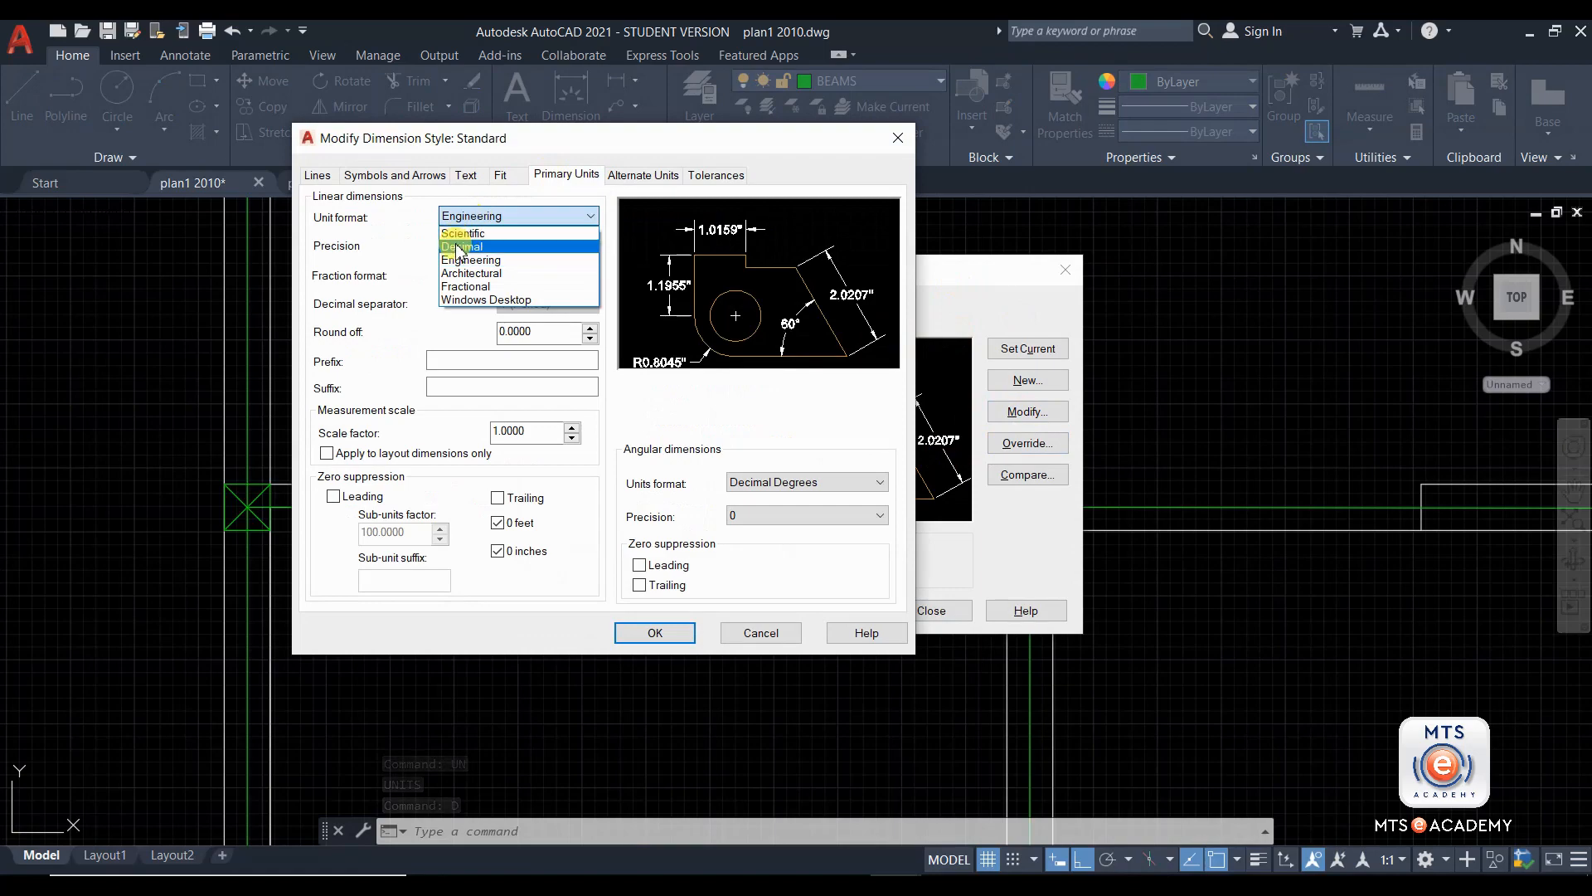
pyautogui.click(469, 245)
pyautogui.click(663, 634)
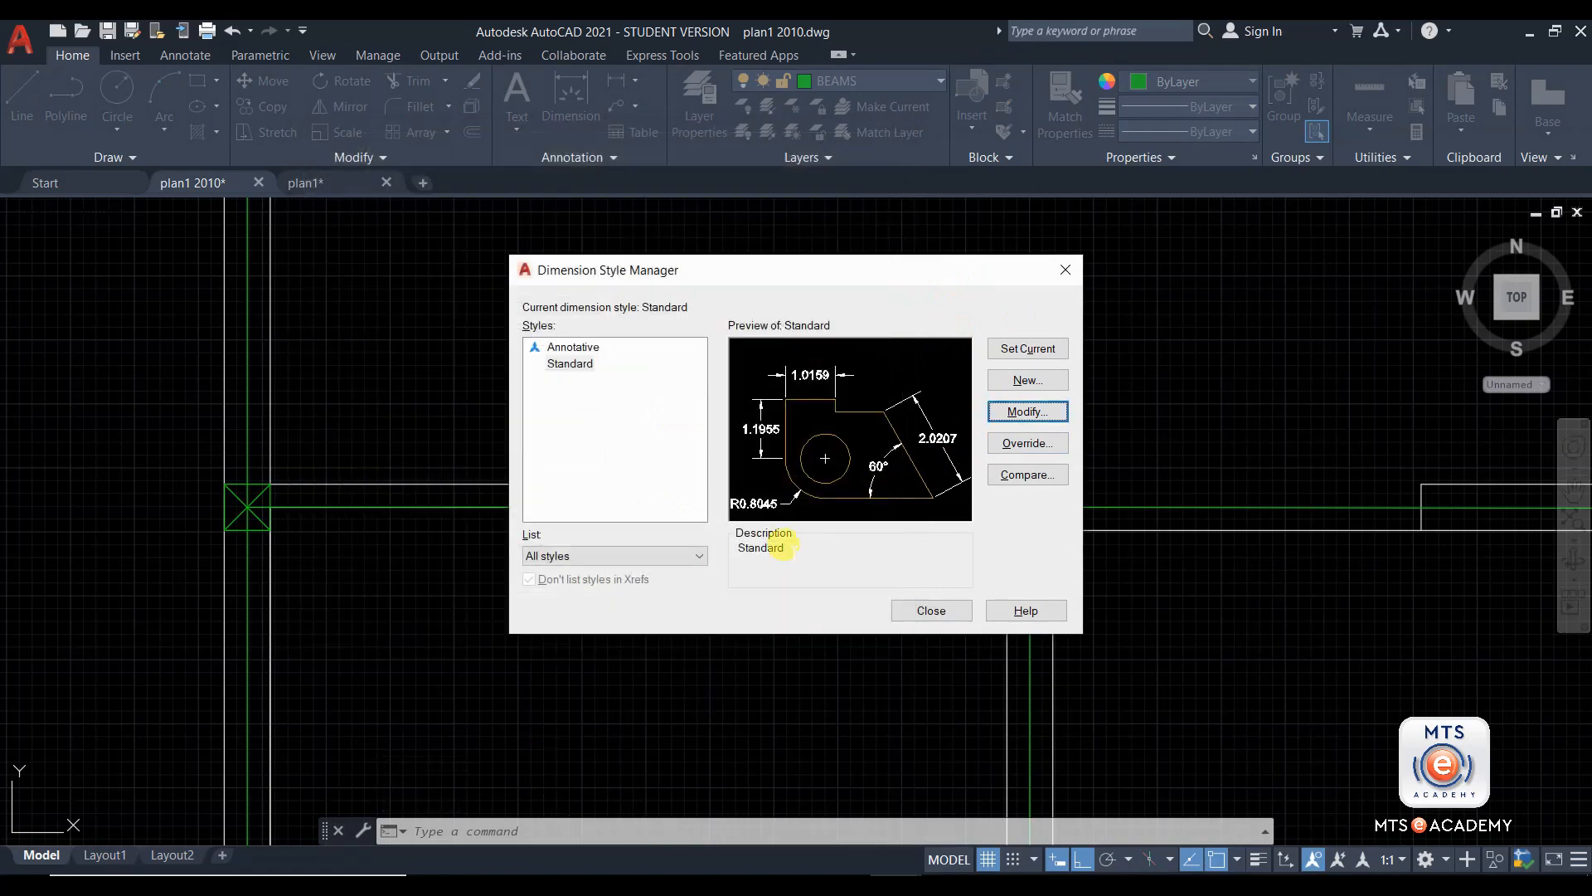
pyautogui.click(927, 612)
pyautogui.scroll(5, 920, 454)
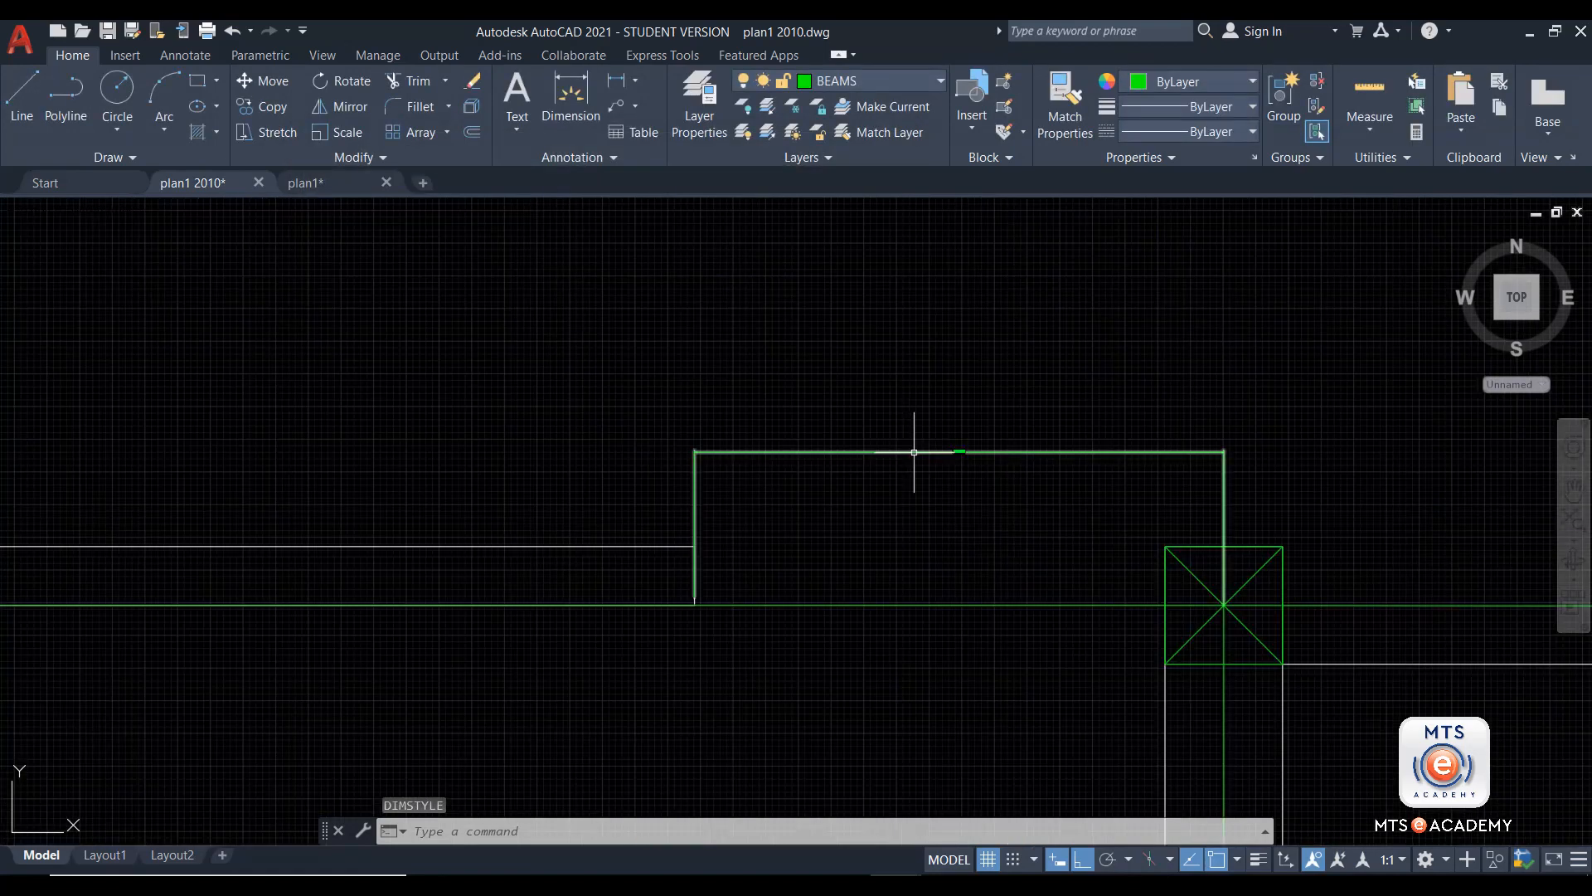
pyautogui.scroll(-5, 911, 515)
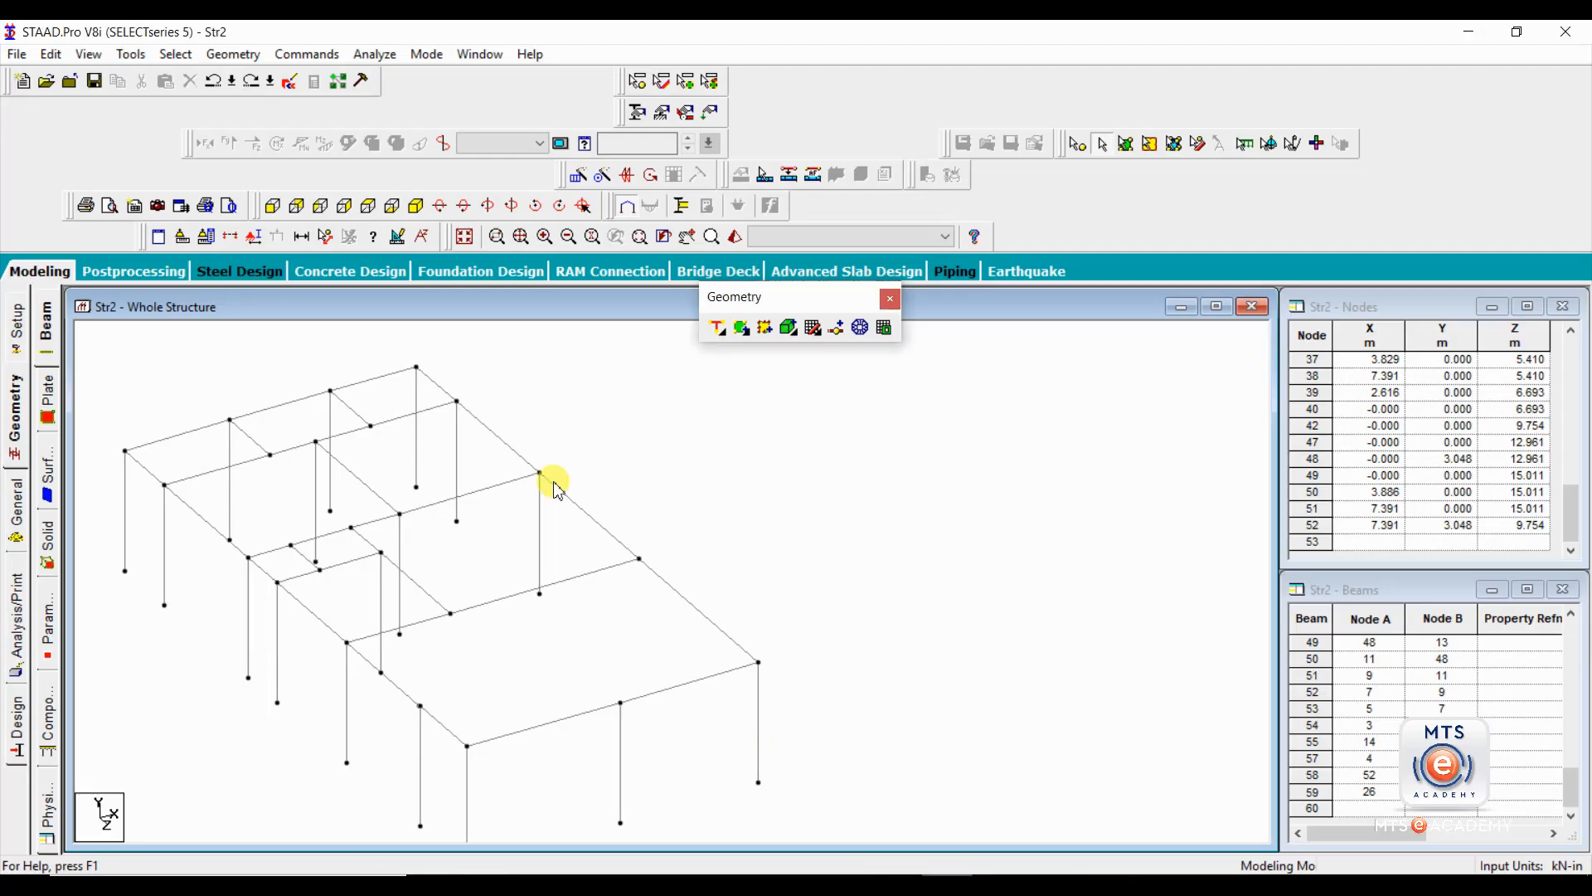
pyautogui.click(505, 598)
pyautogui.click(835, 329)
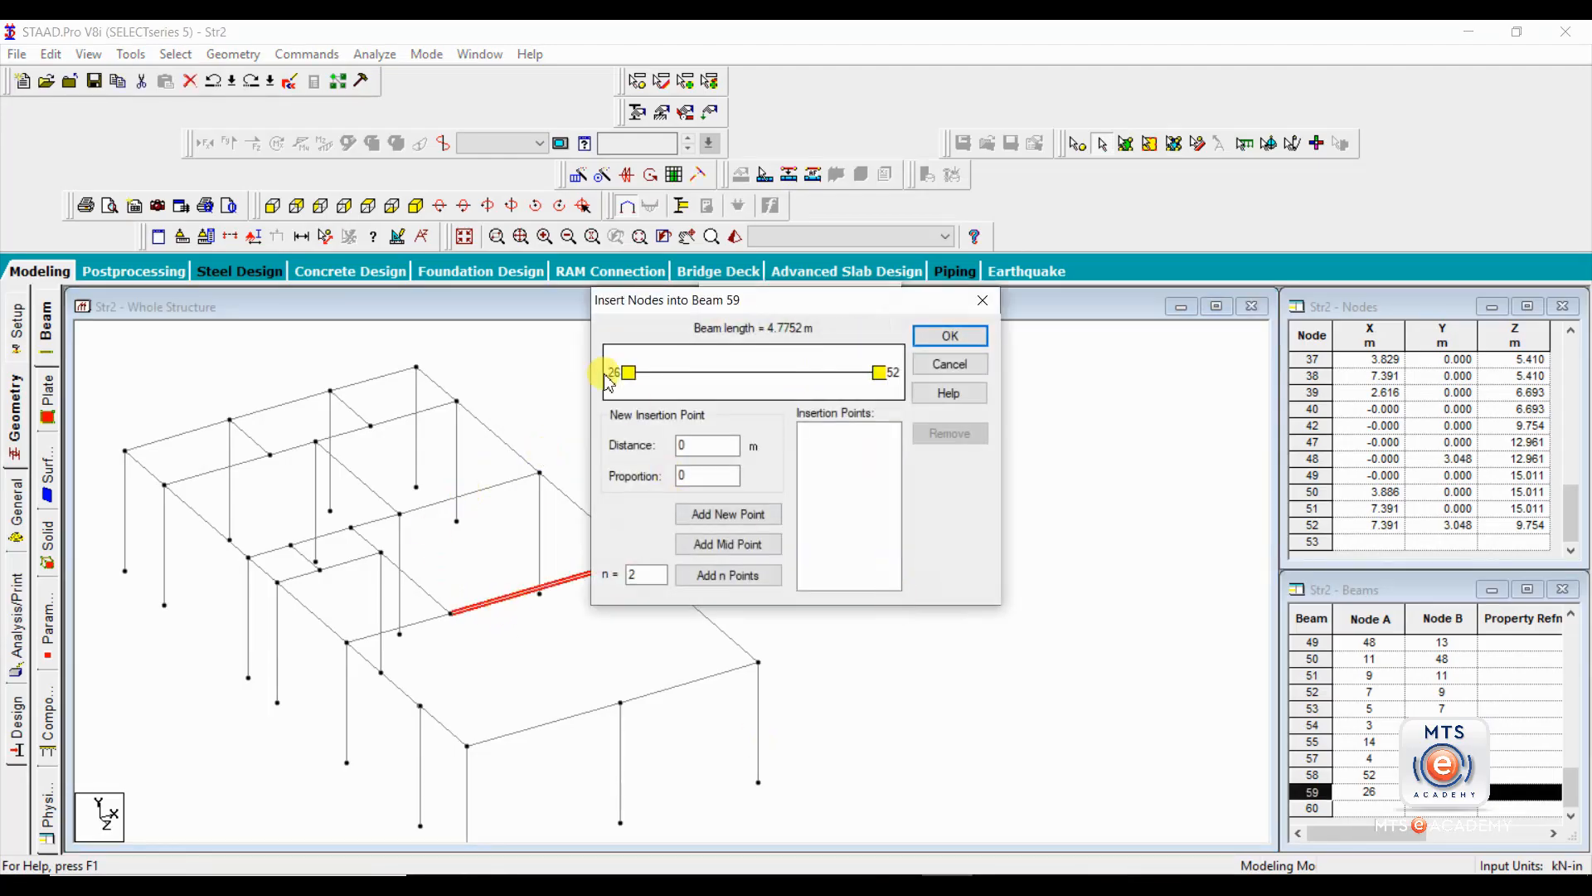
pyautogui.doubleClick(679, 443)
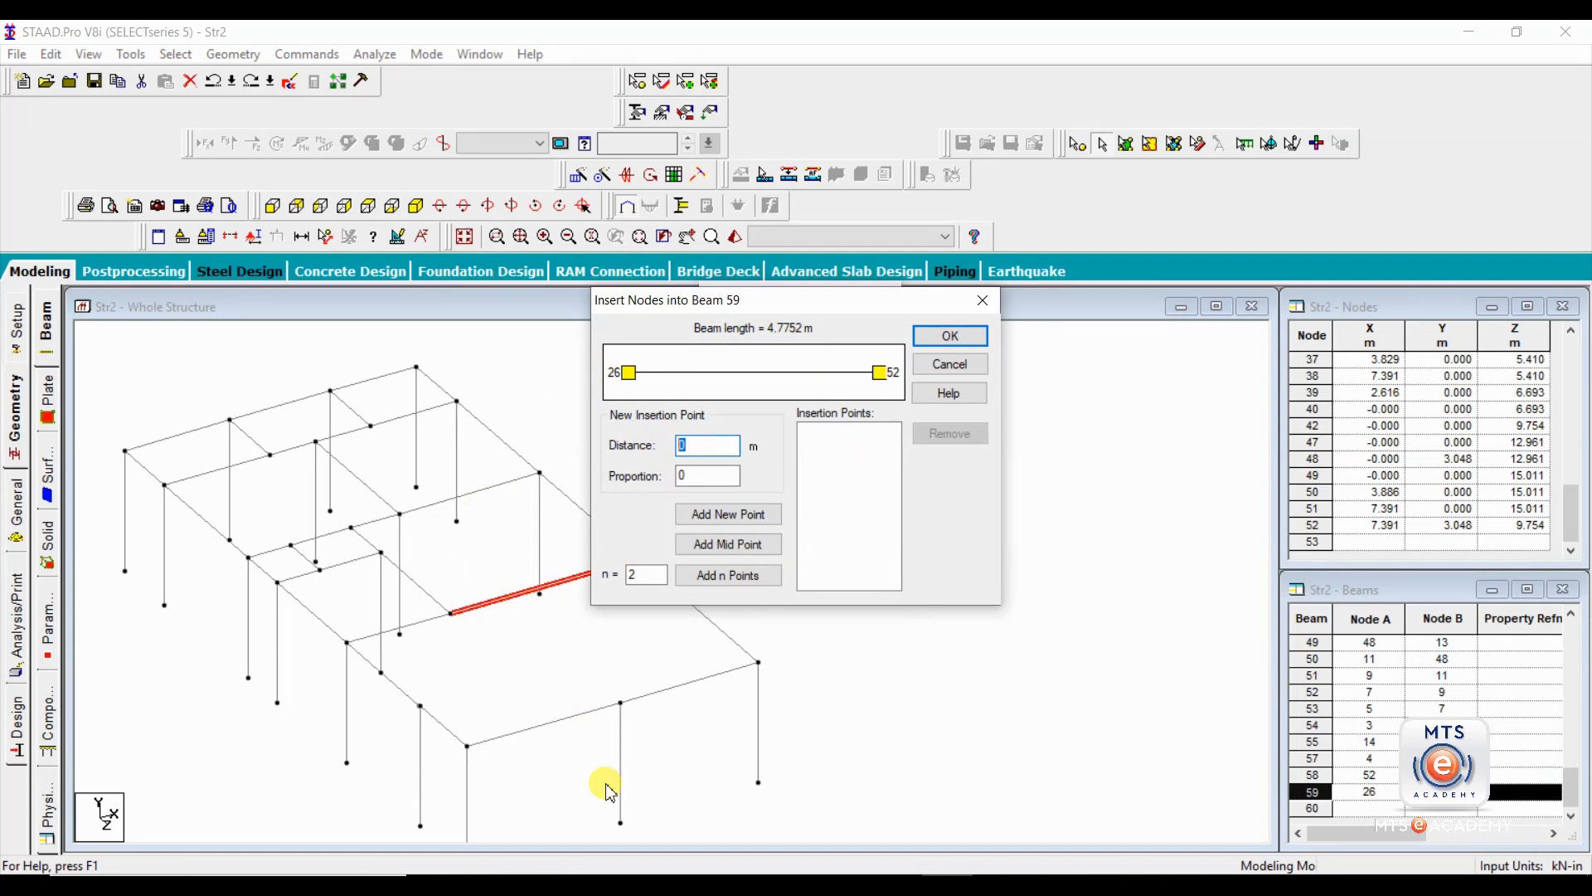
pyautogui.click(983, 302)
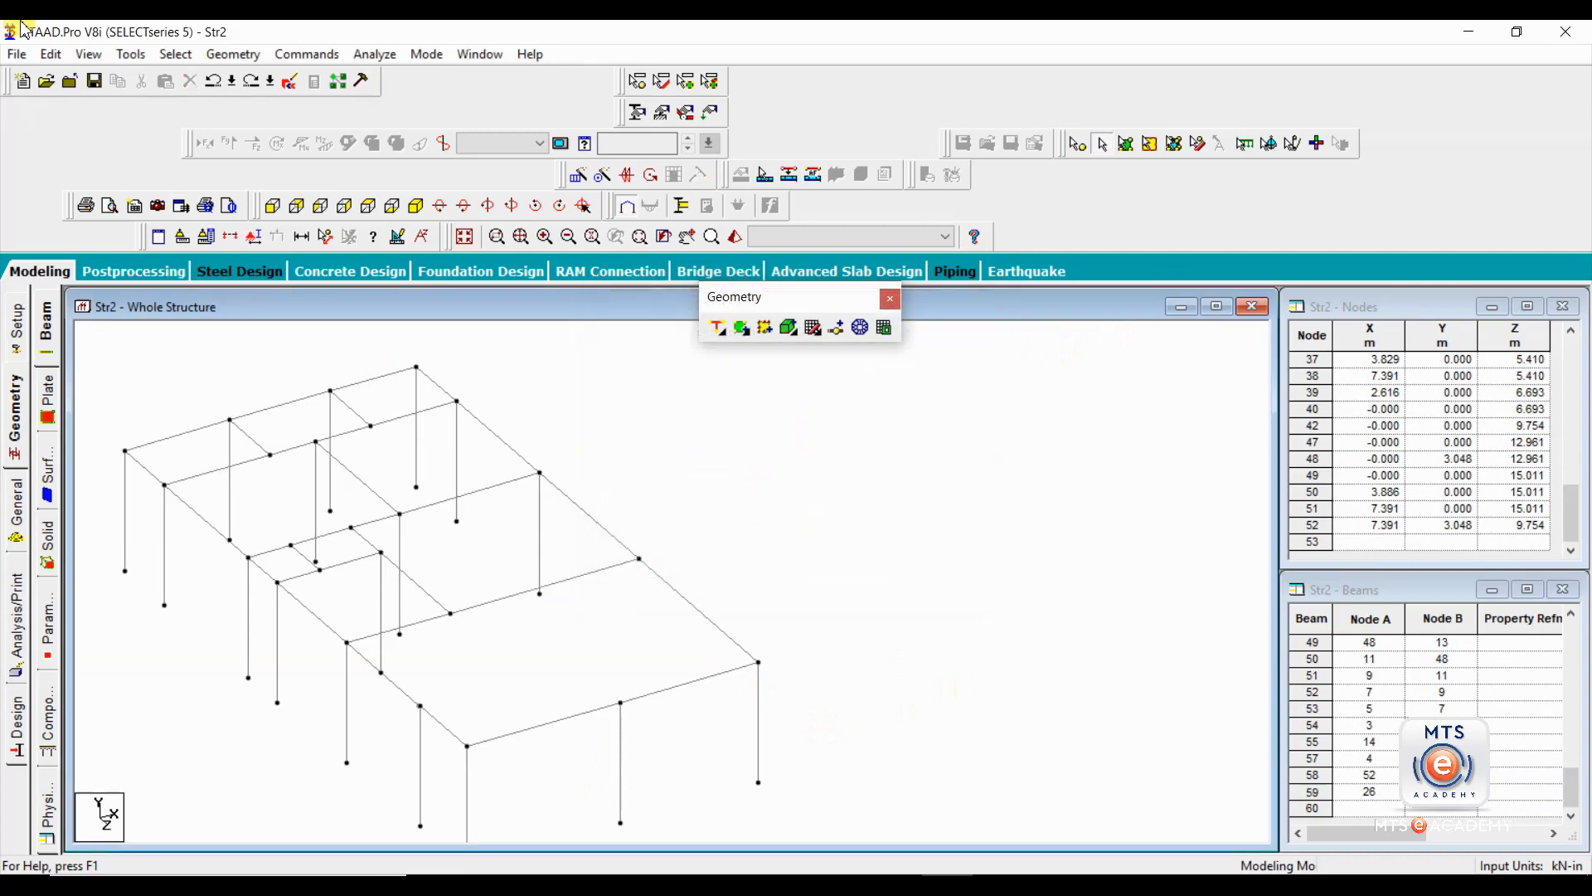
# Convert 40.5 inches to metres in the unit converter, and decline the automatic file save.
pyautogui.click(131, 54)
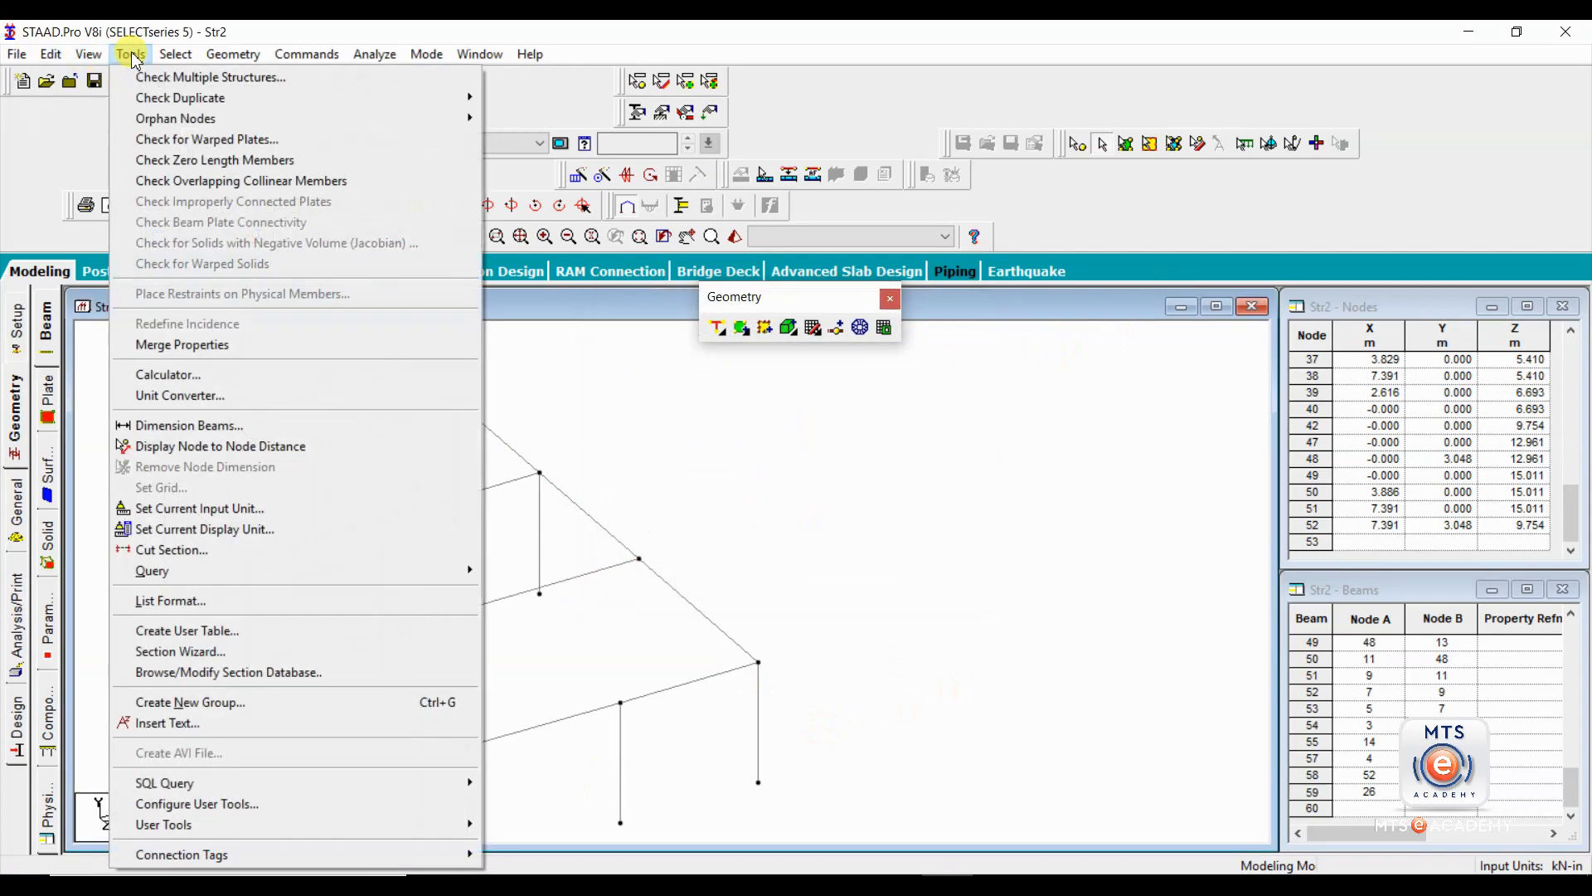
pyautogui.click(190, 397)
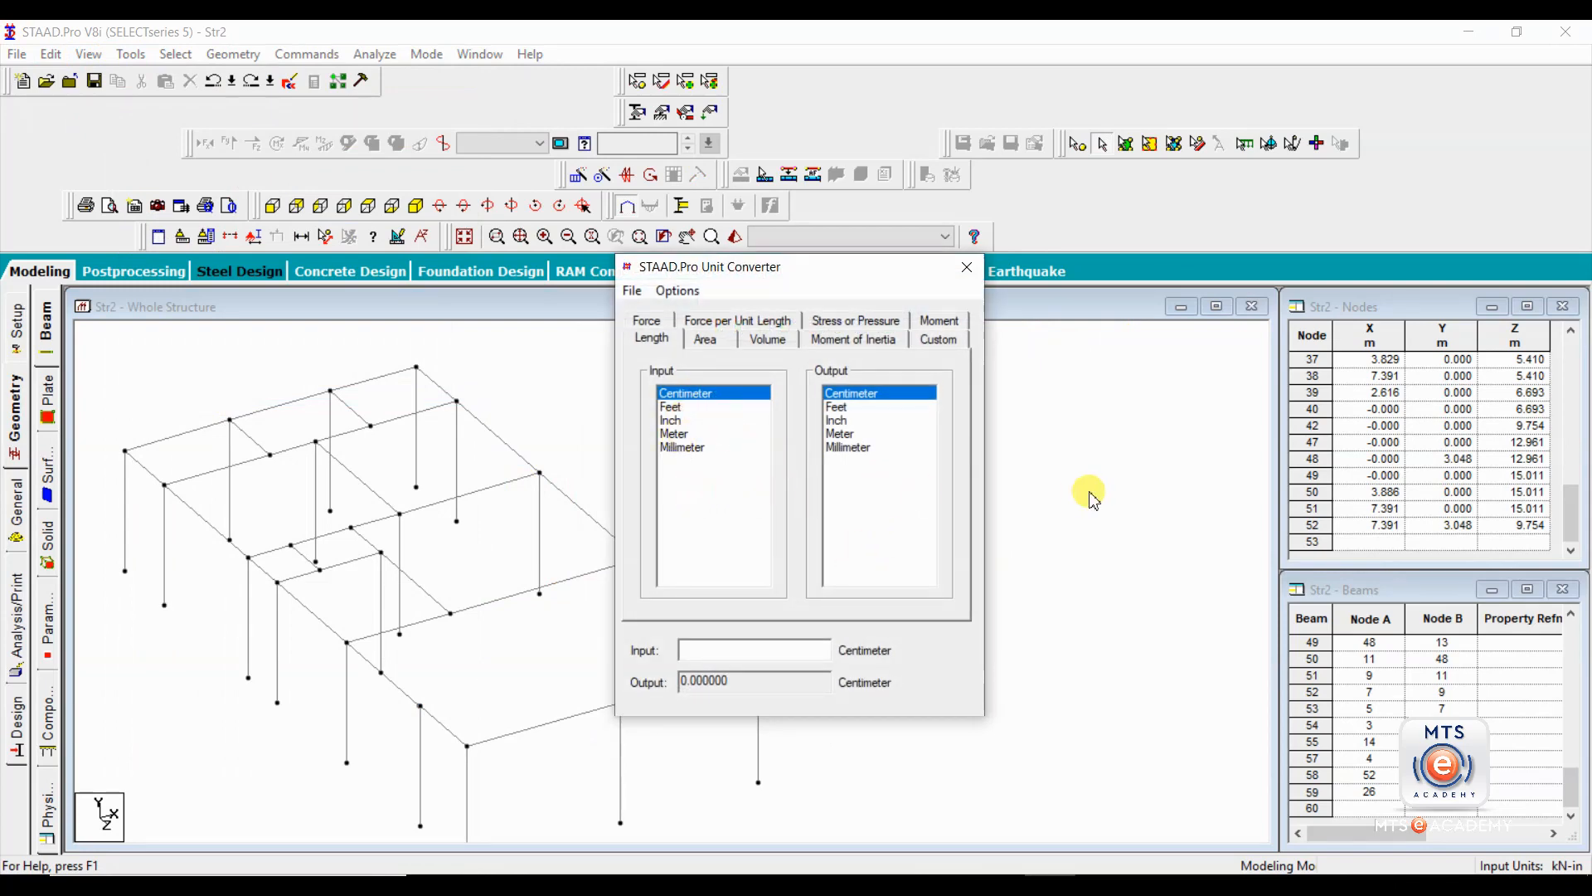
pyautogui.click(672, 421)
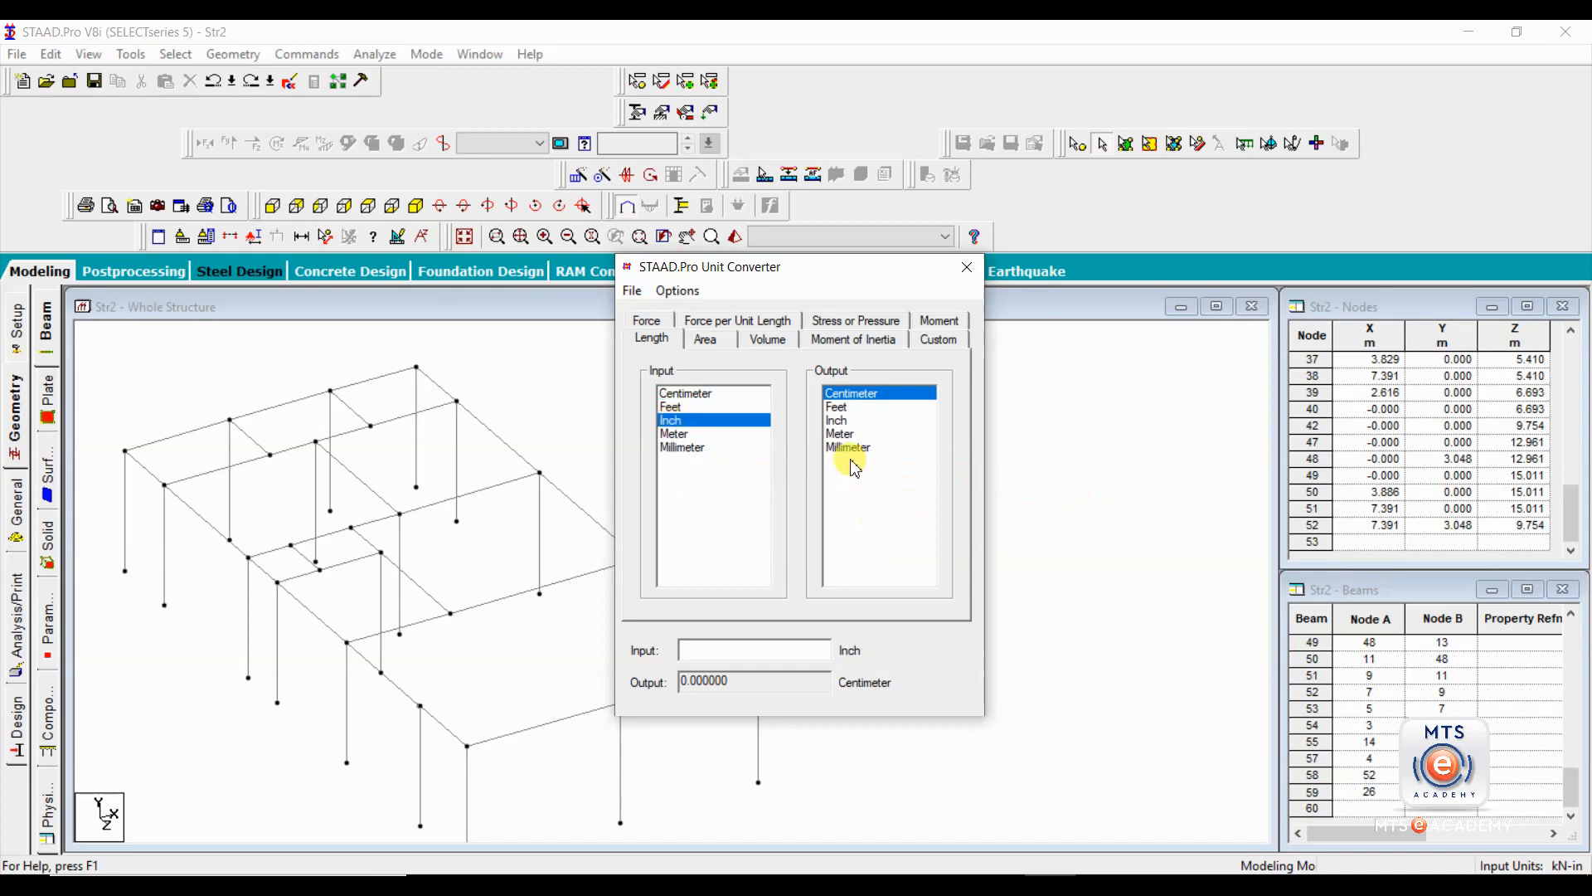
pyautogui.click(840, 433)
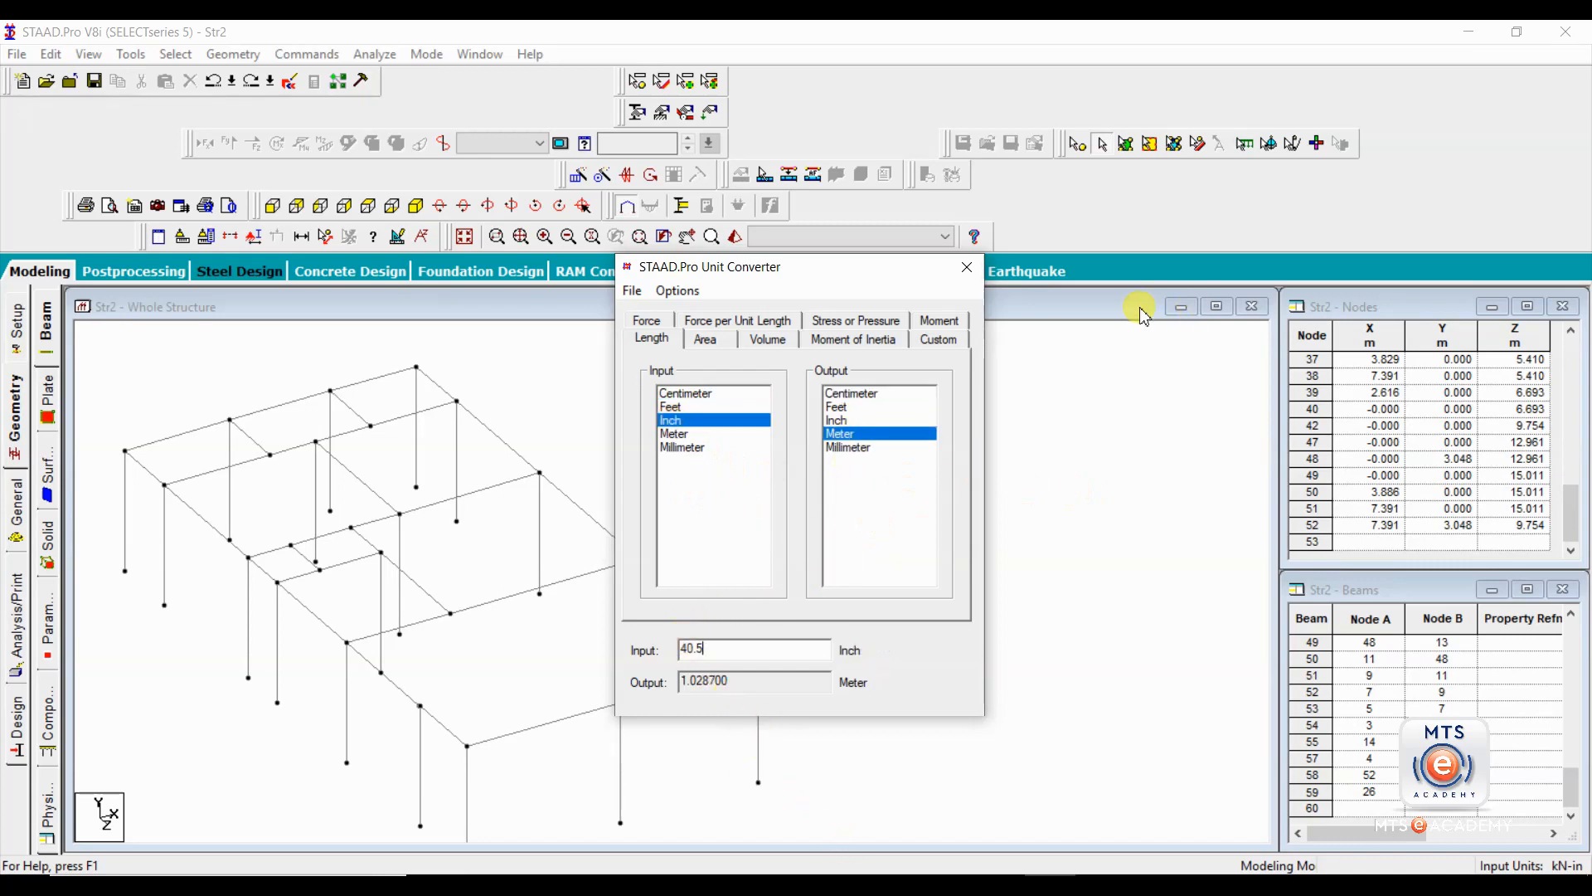
pyautogui.click(967, 267)
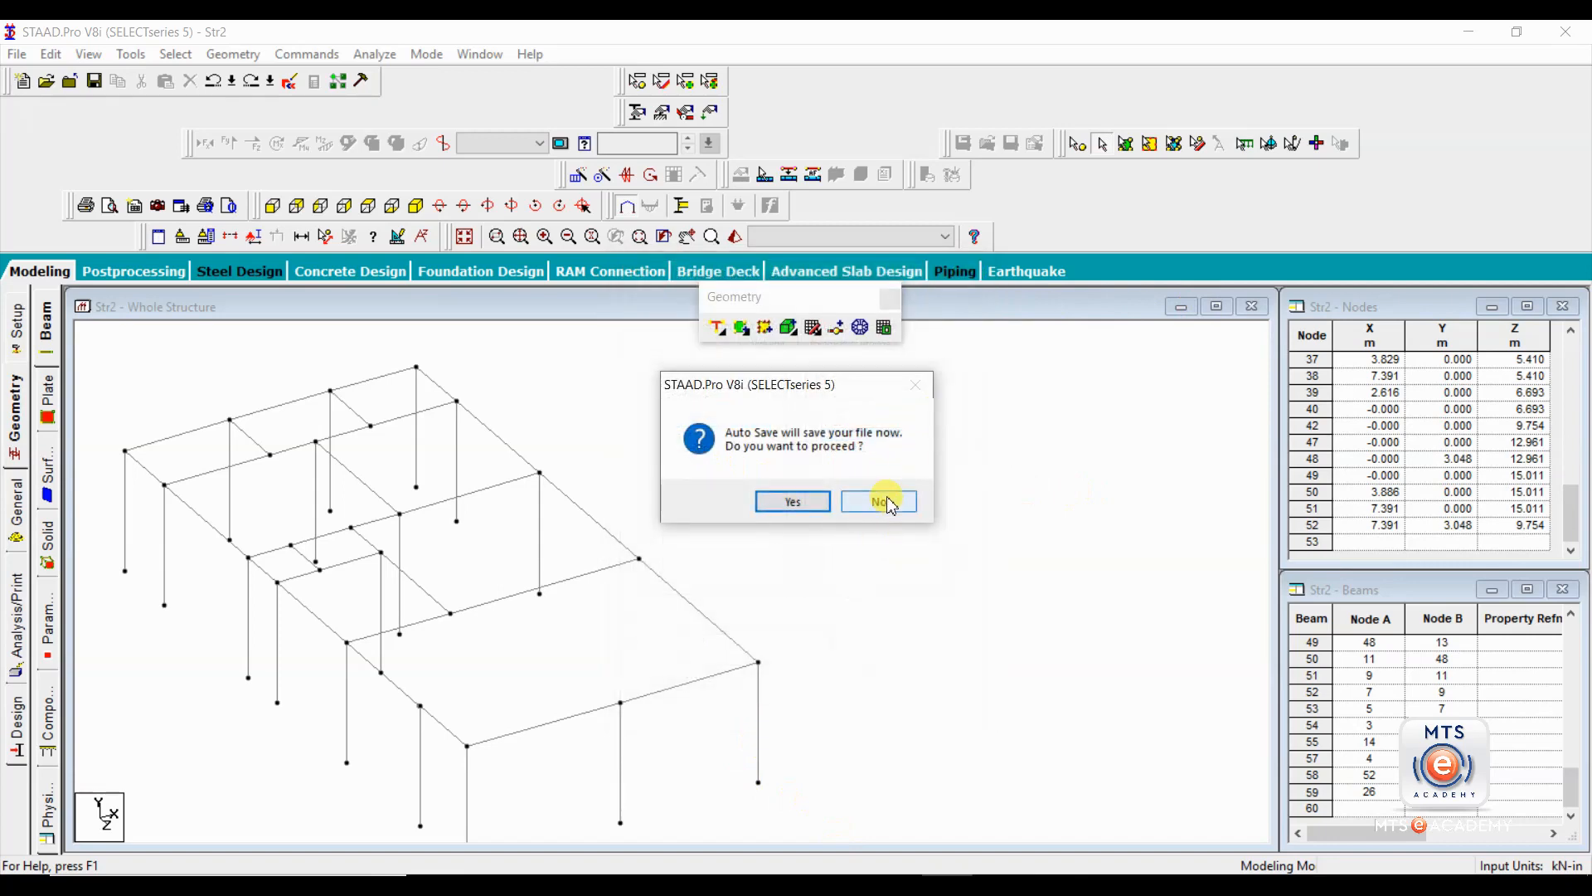
pyautogui.click(885, 501)
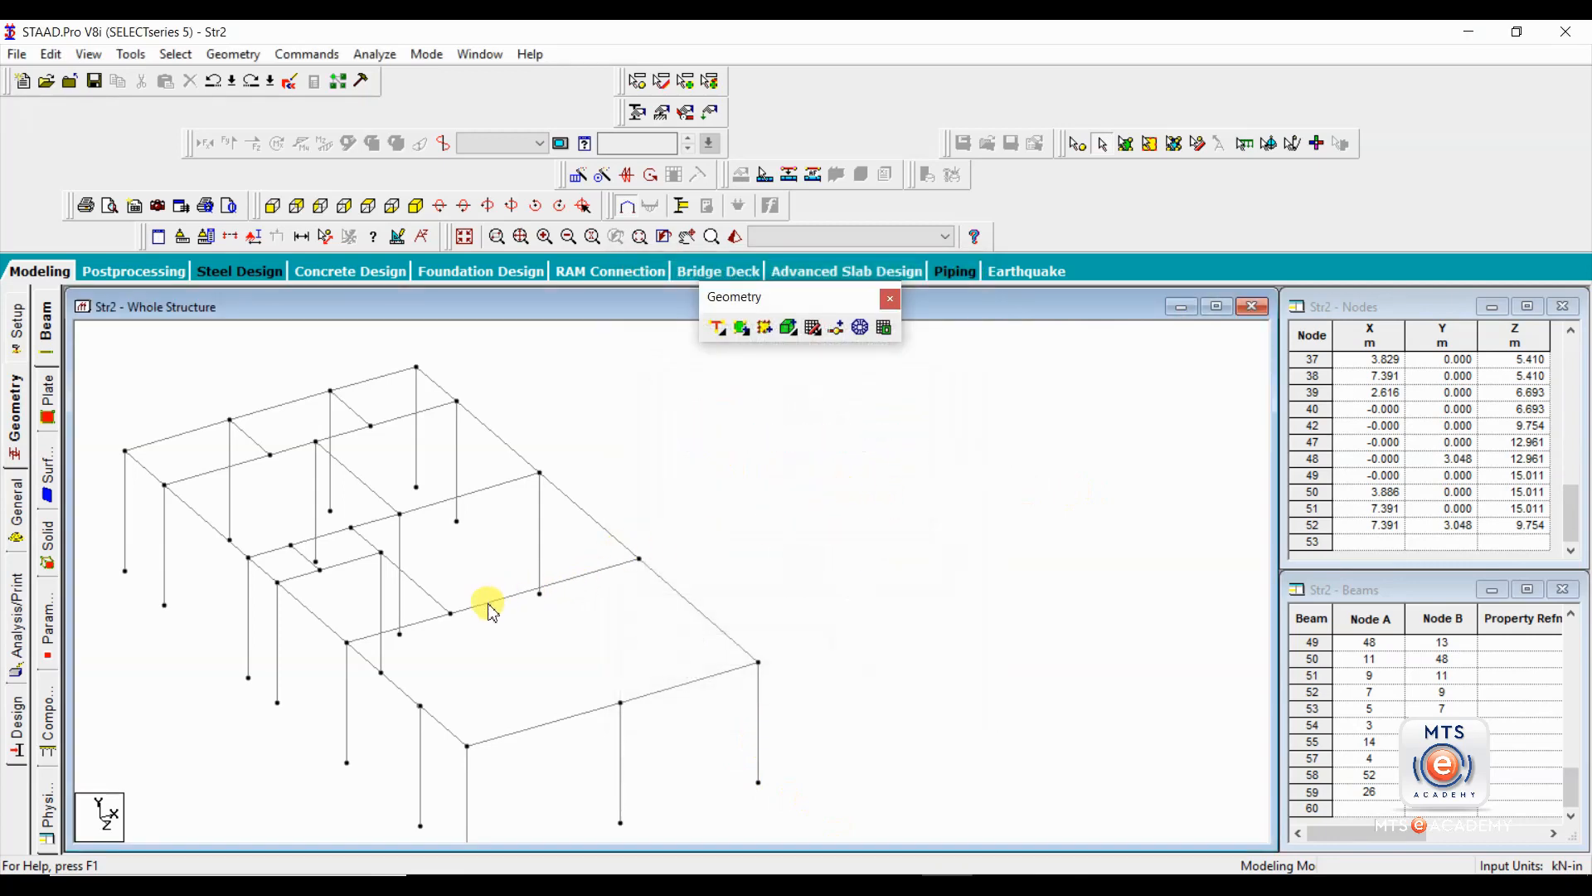
# Add a perpendicular beam from the front edge's middle column node to the inner transverse roof beam.
pyautogui.click(718, 328)
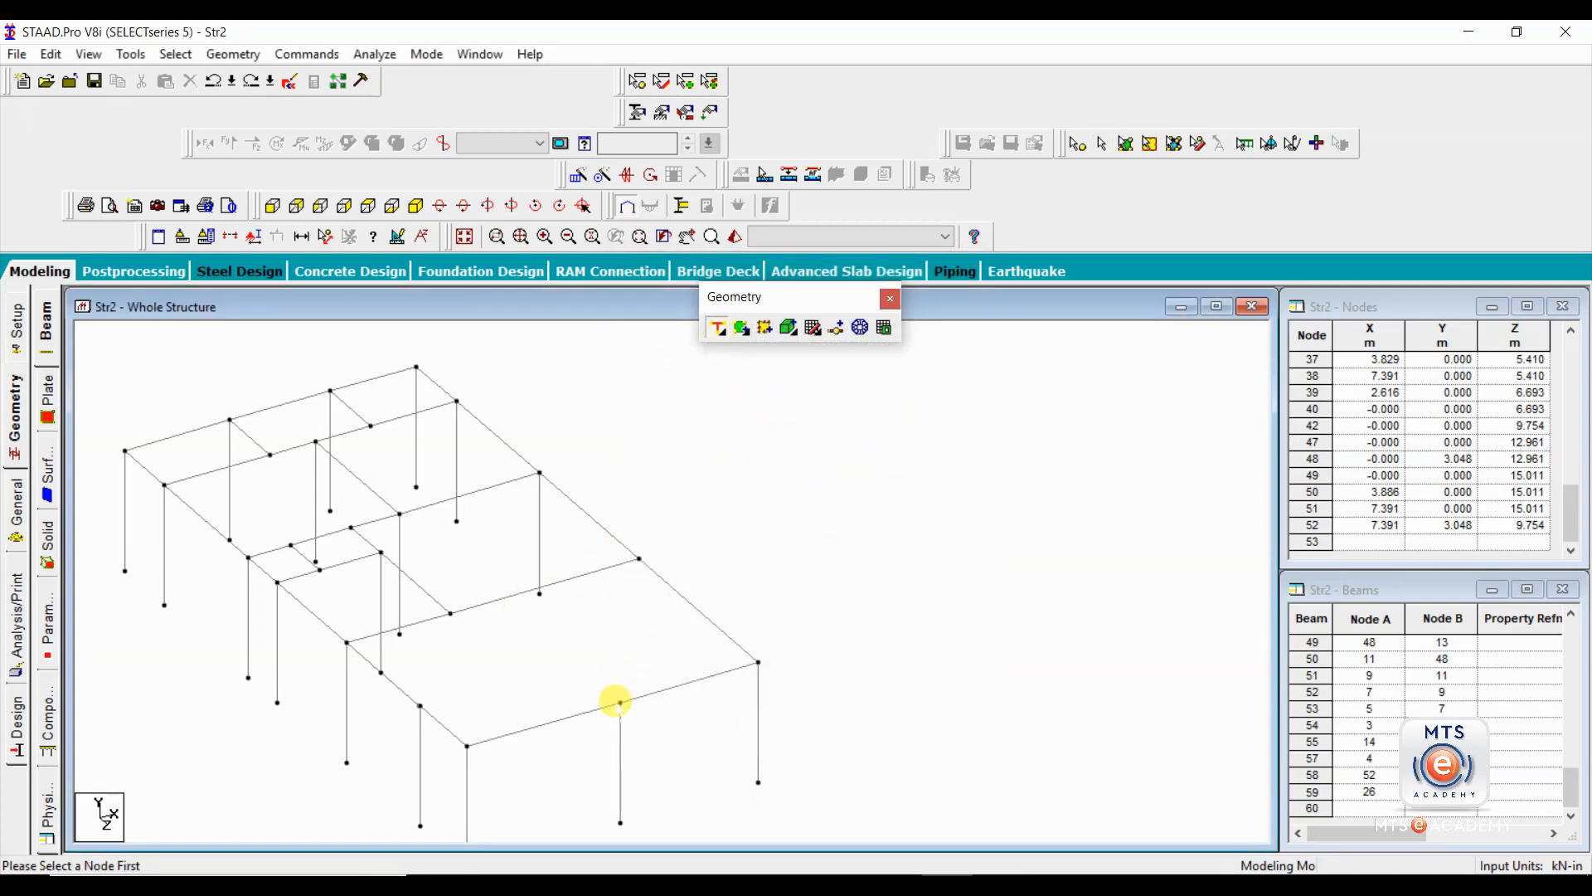
pyautogui.click(620, 703)
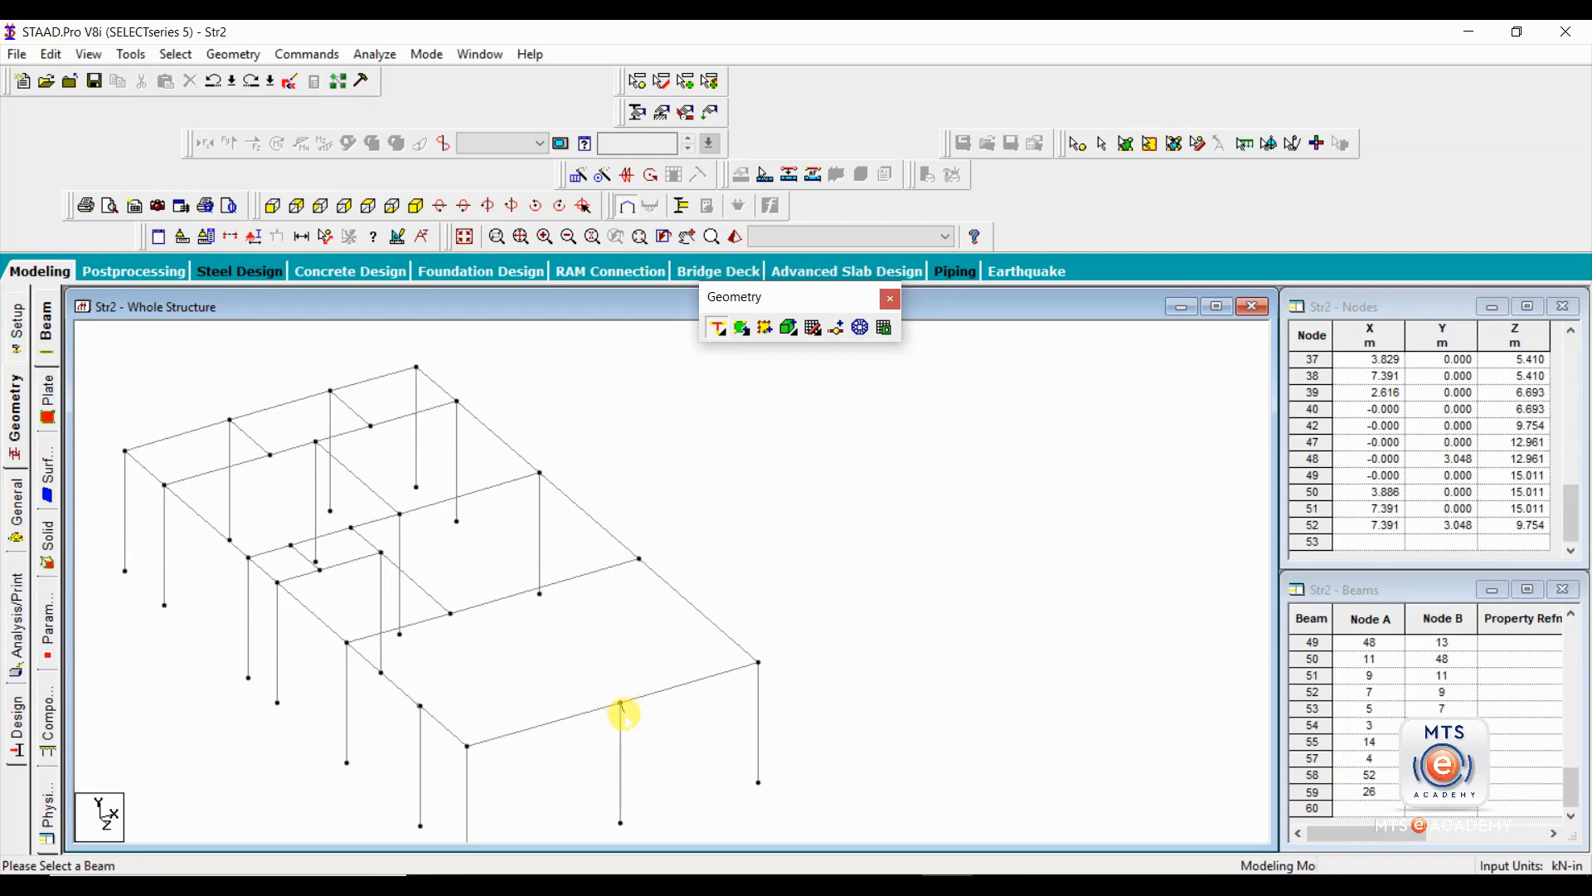
pyautogui.click(500, 600)
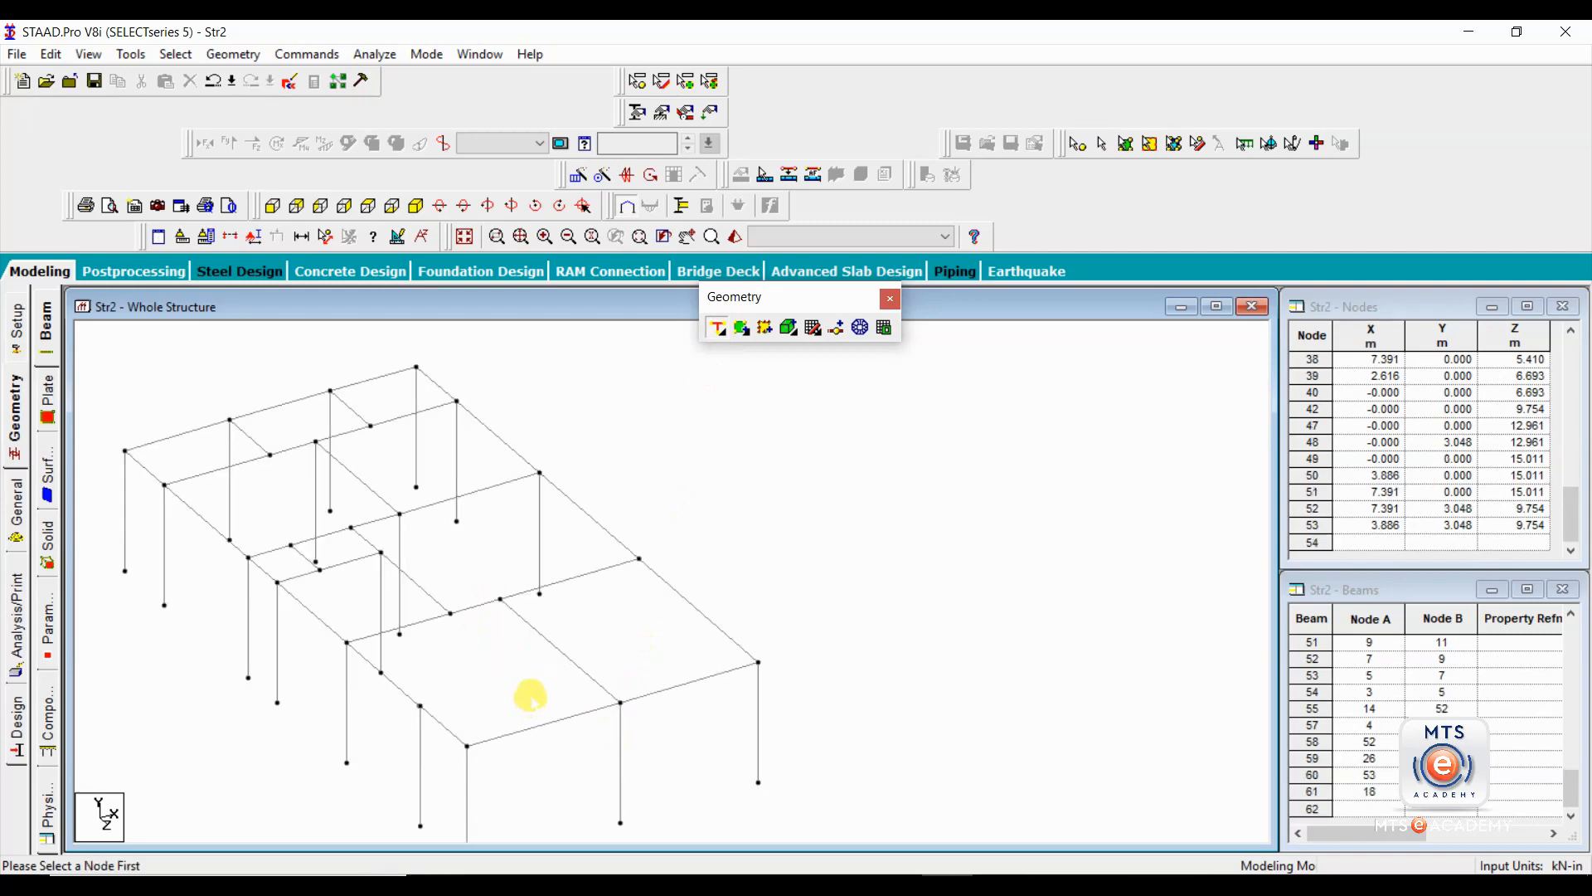
# Delete the new perpendicular beam and redraw it from its node on the transverse beam to the front edge's middle column node.
pyautogui.click(569, 663)
pyautogui.press('Delete')
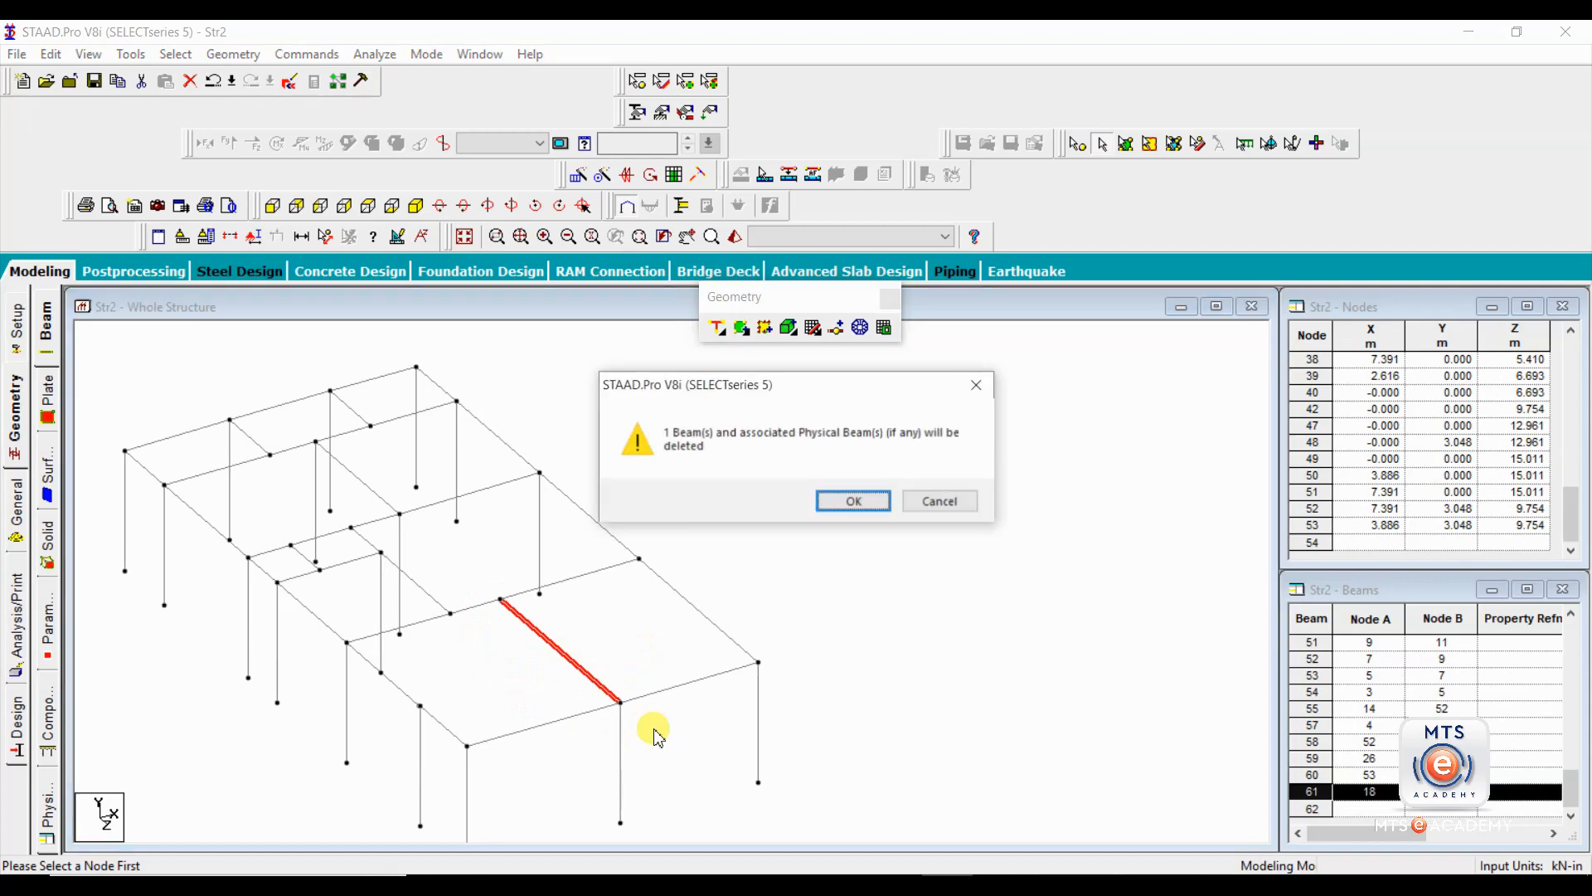
pyautogui.press('Return')
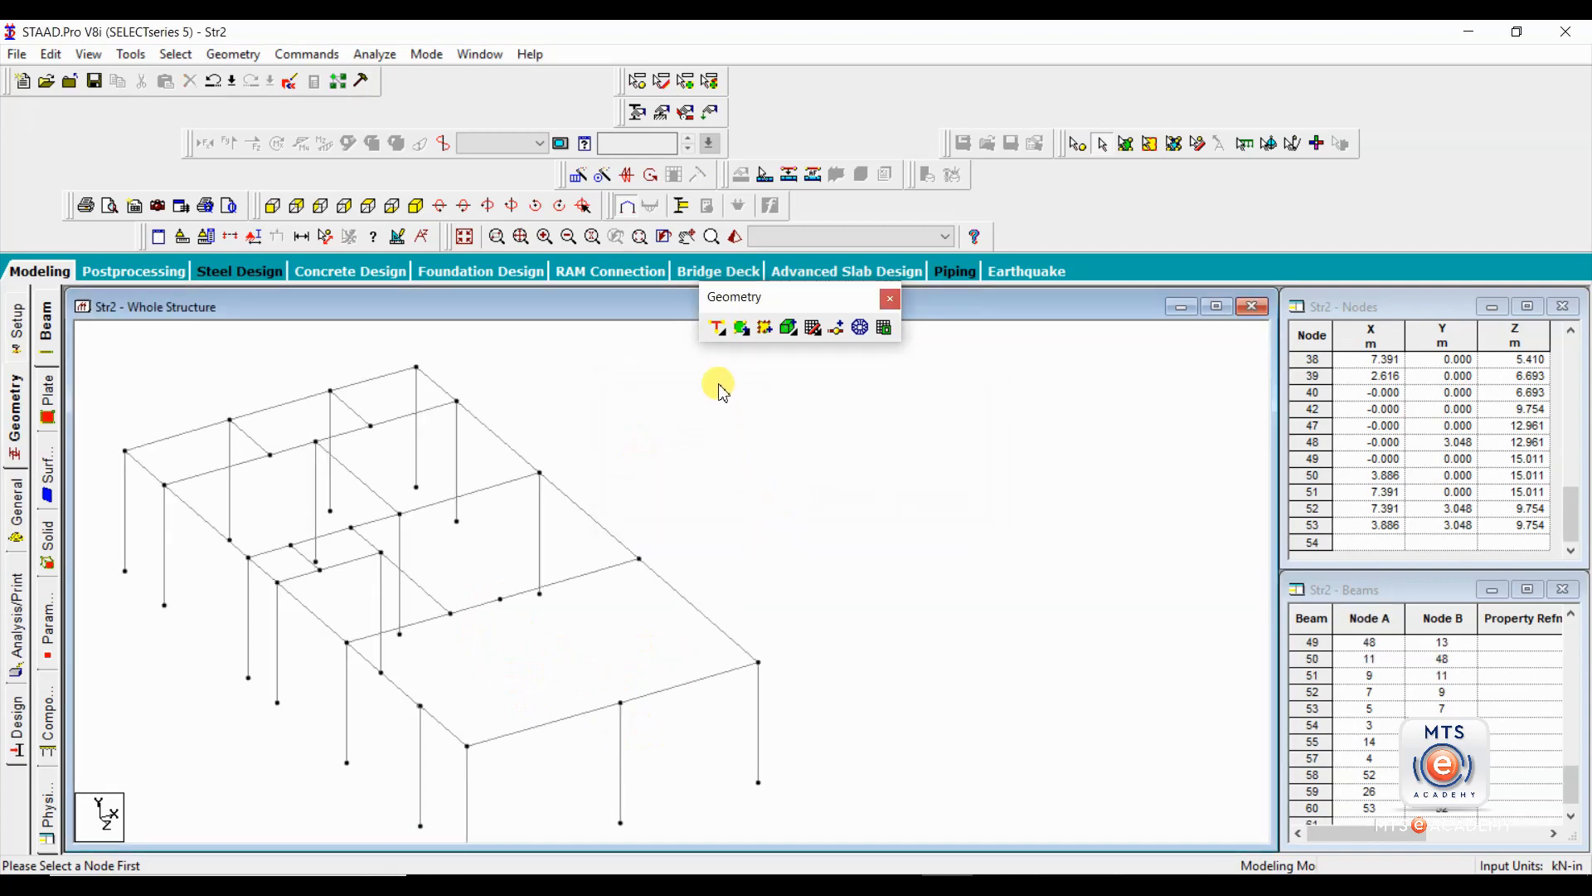
pyautogui.click(727, 340)
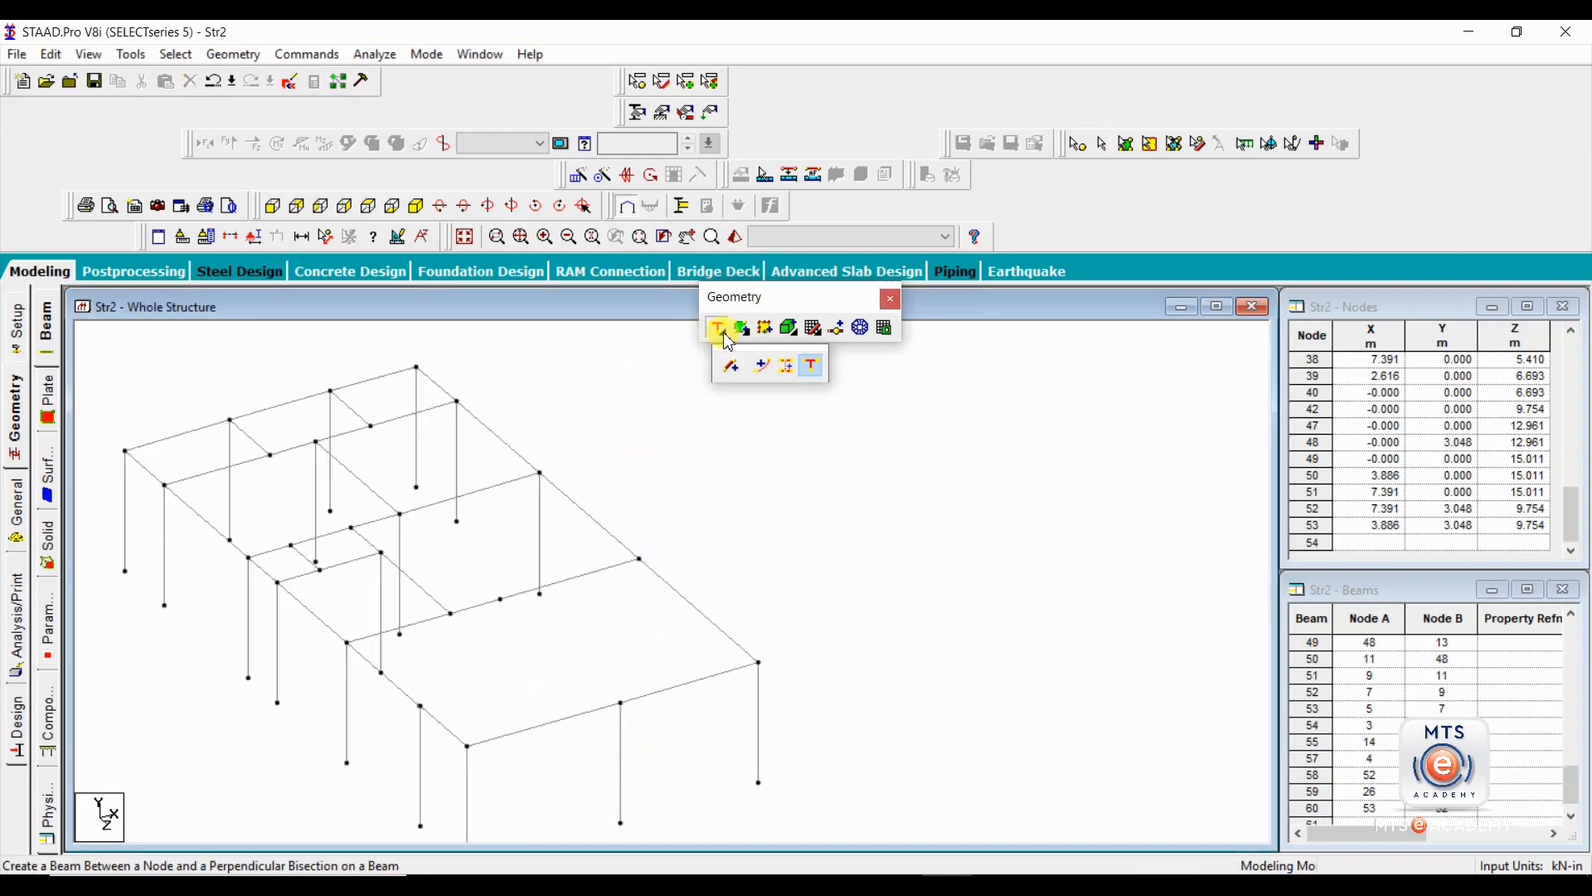
pyautogui.click(732, 363)
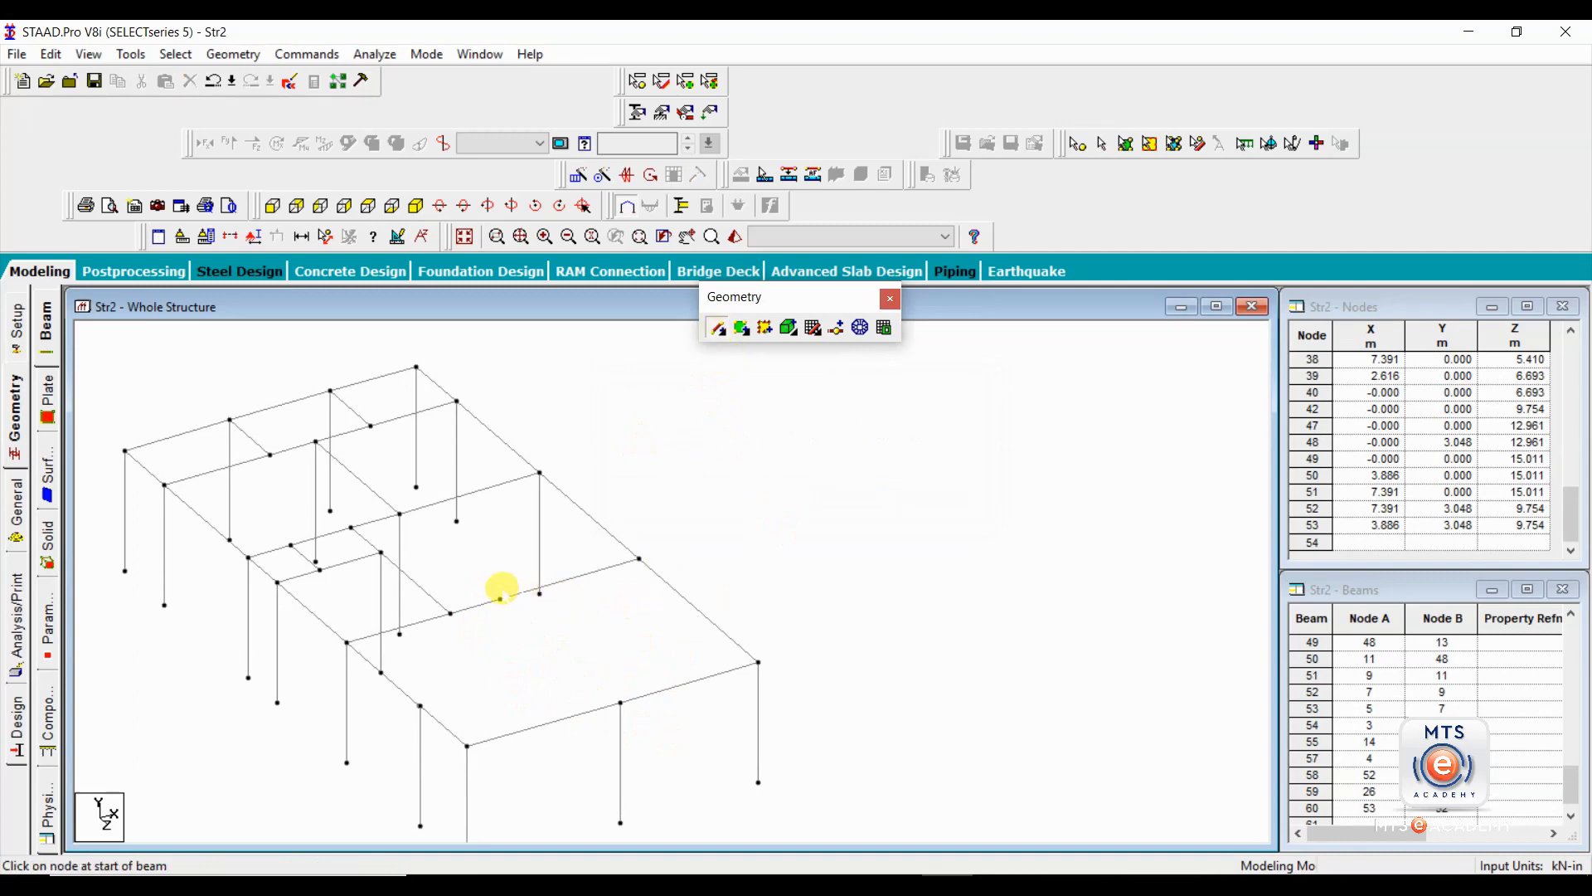
pyautogui.moveTo(501, 598); pyautogui.dragTo(621, 702)
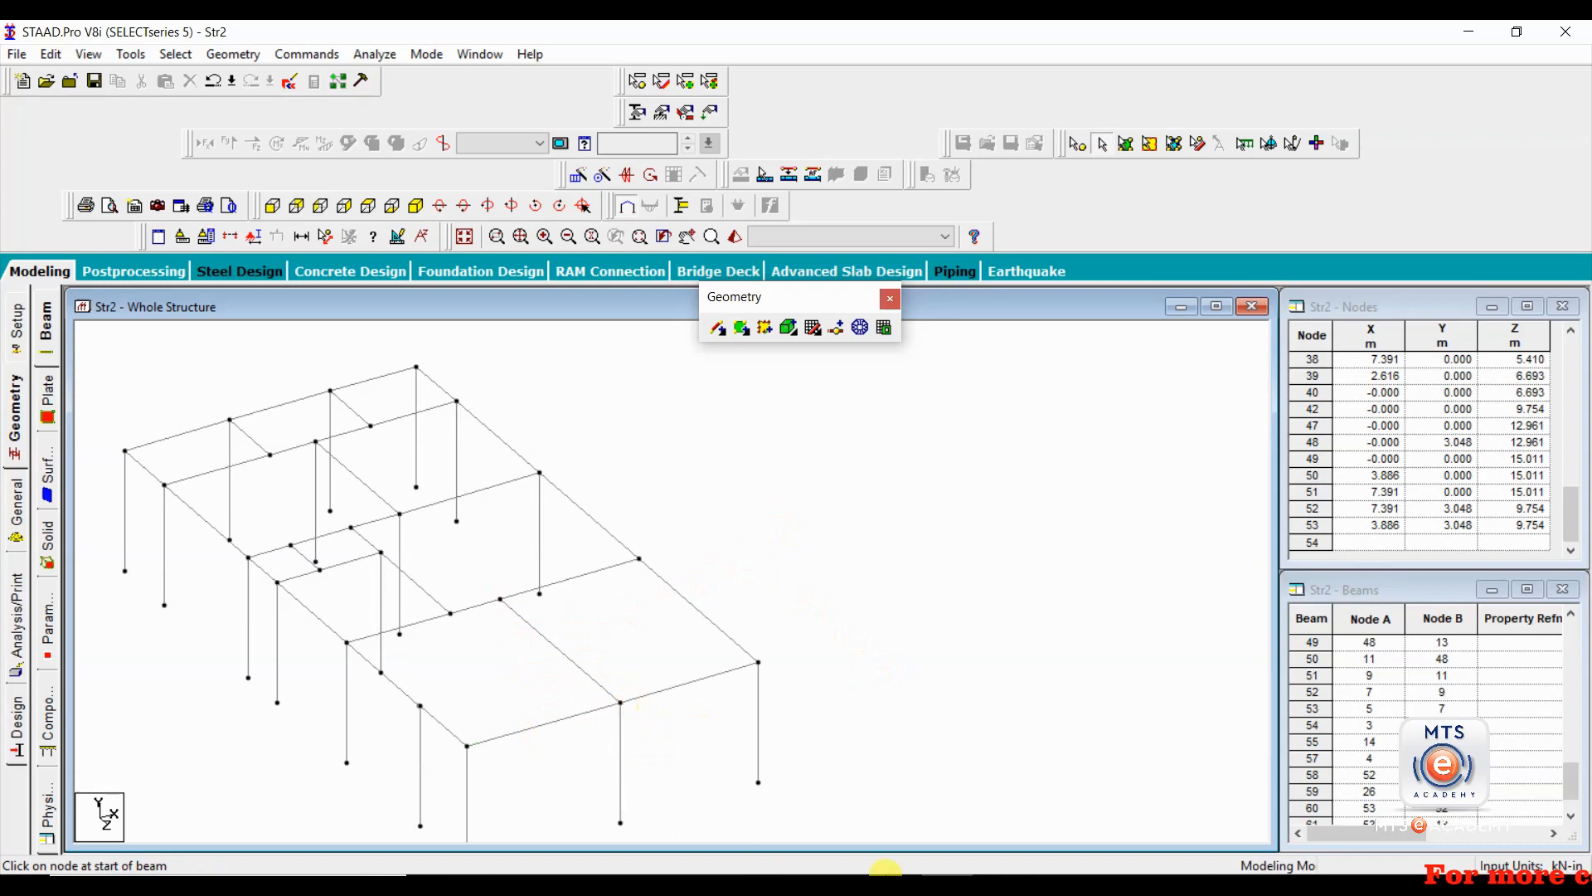
# Try inserting a node into the front bay's long-edge beam 1 m from the front corner column, and undo the insertion.
pyautogui.click(836, 326)
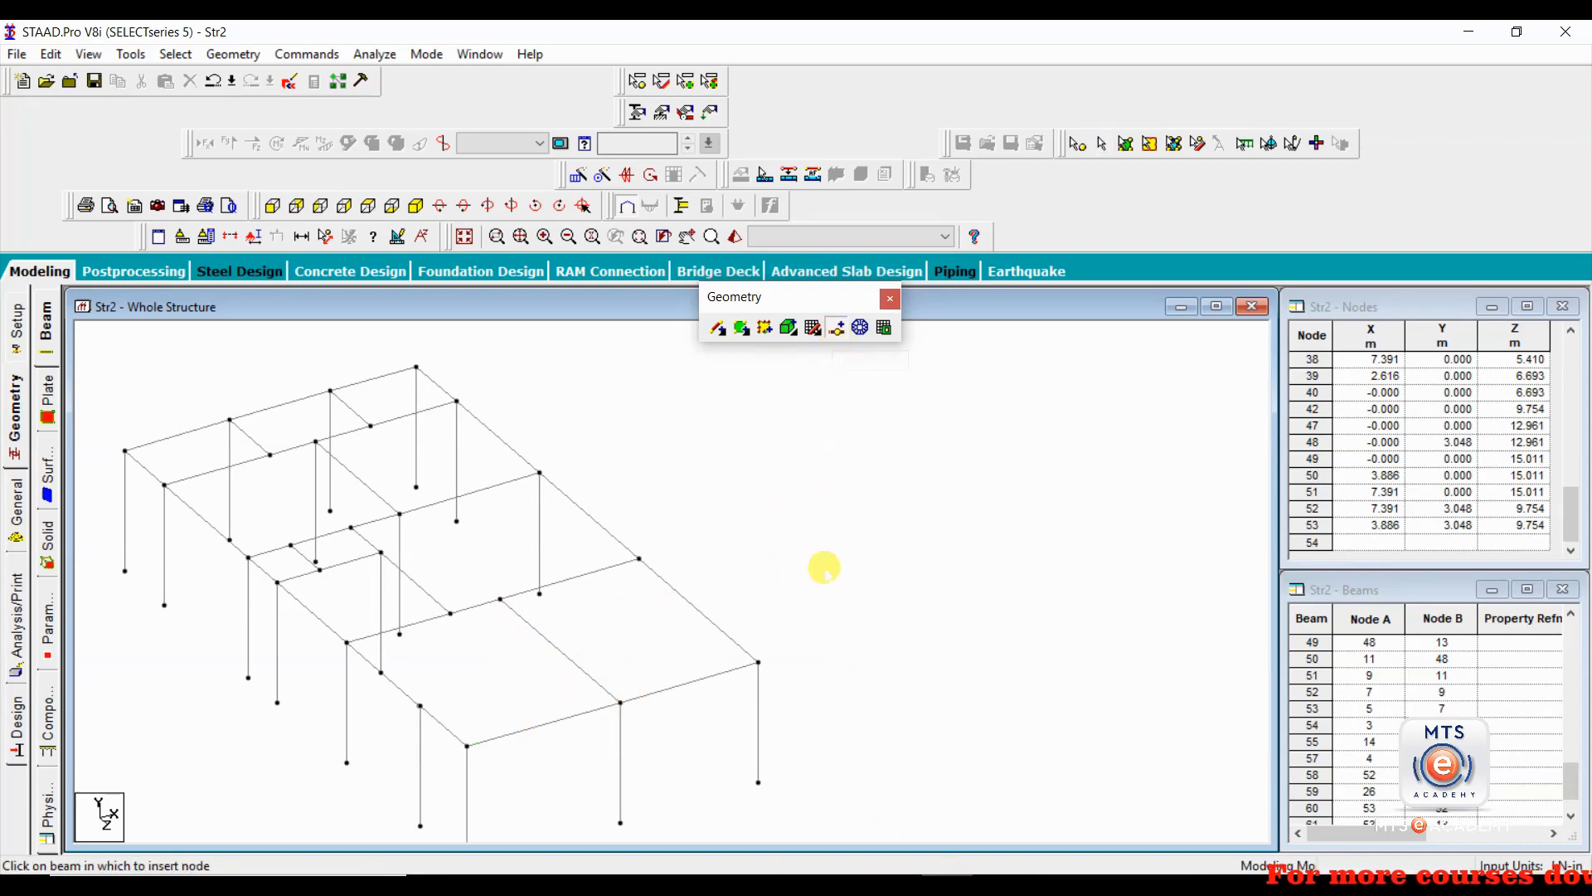
pyautogui.click(672, 585)
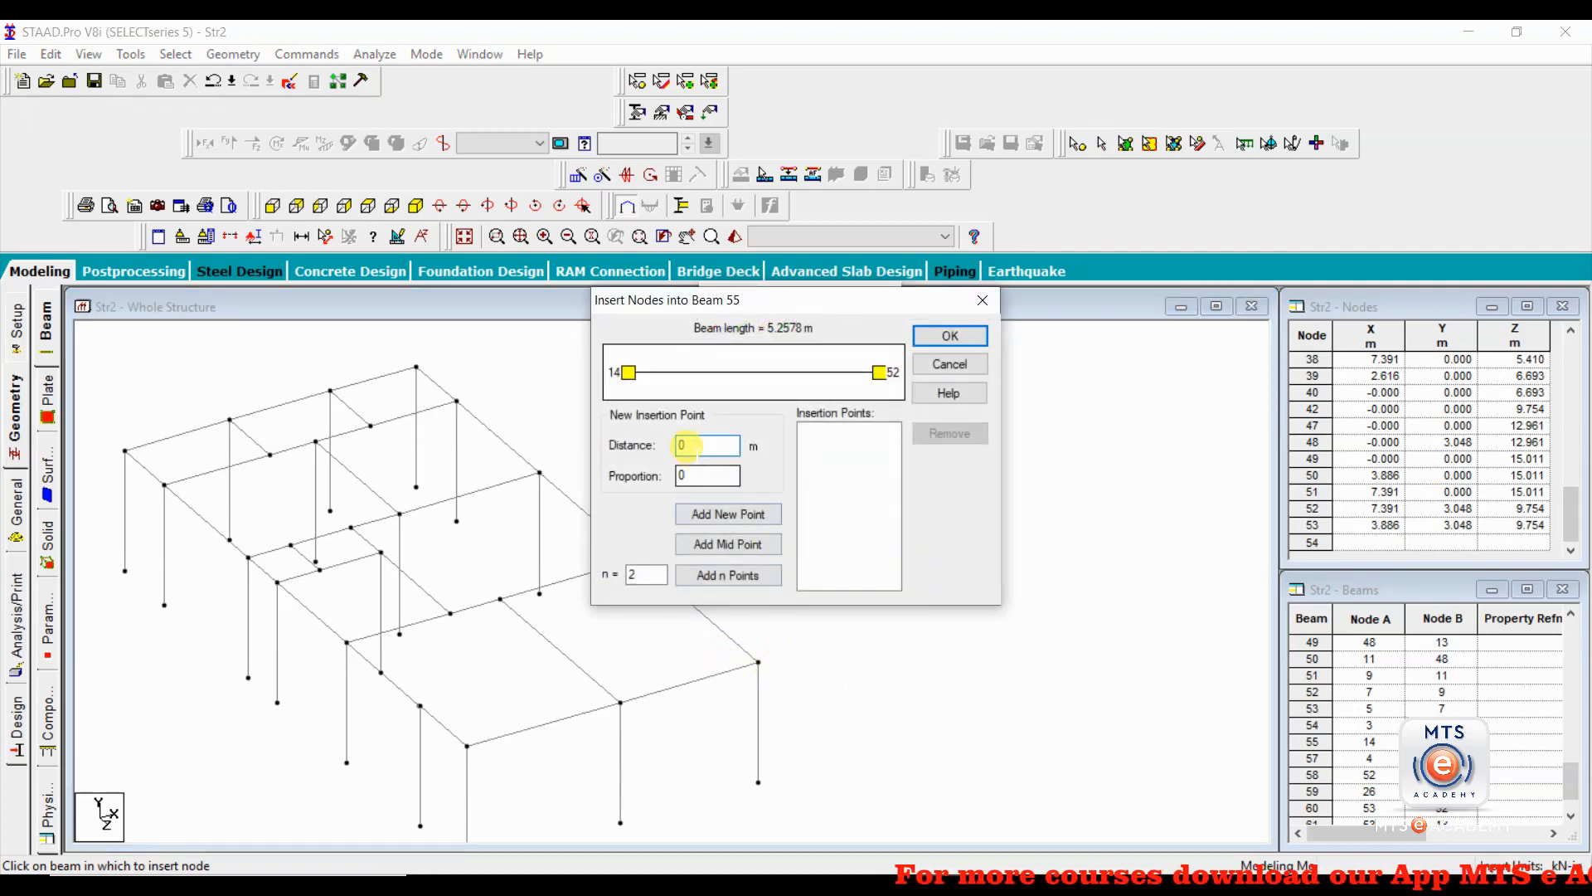
pyautogui.write('1')
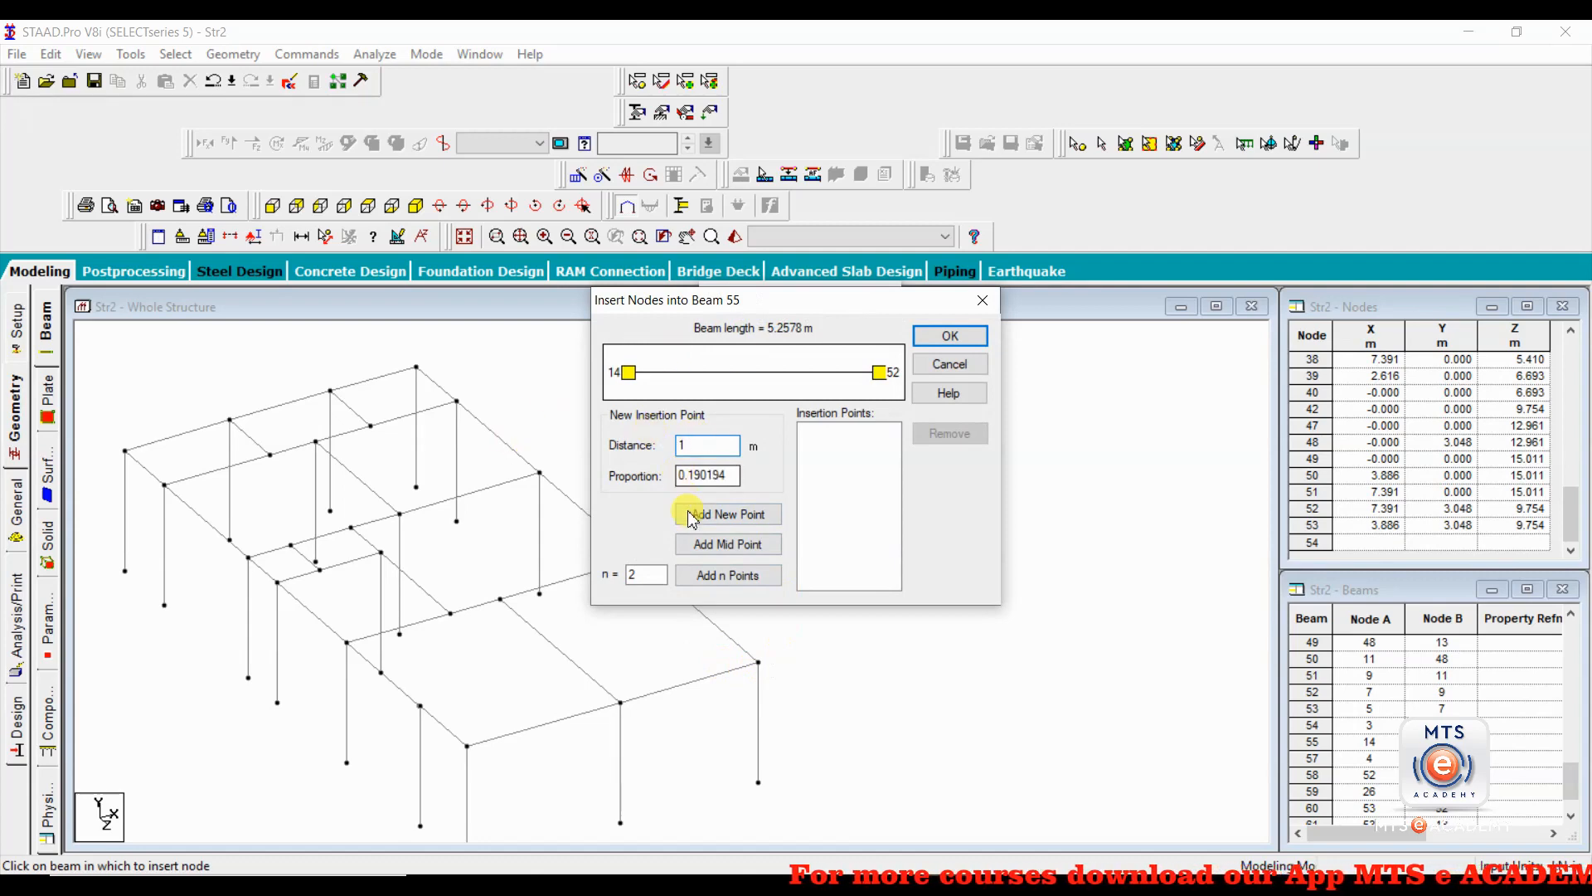
pyautogui.click(723, 515)
pyautogui.click(955, 335)
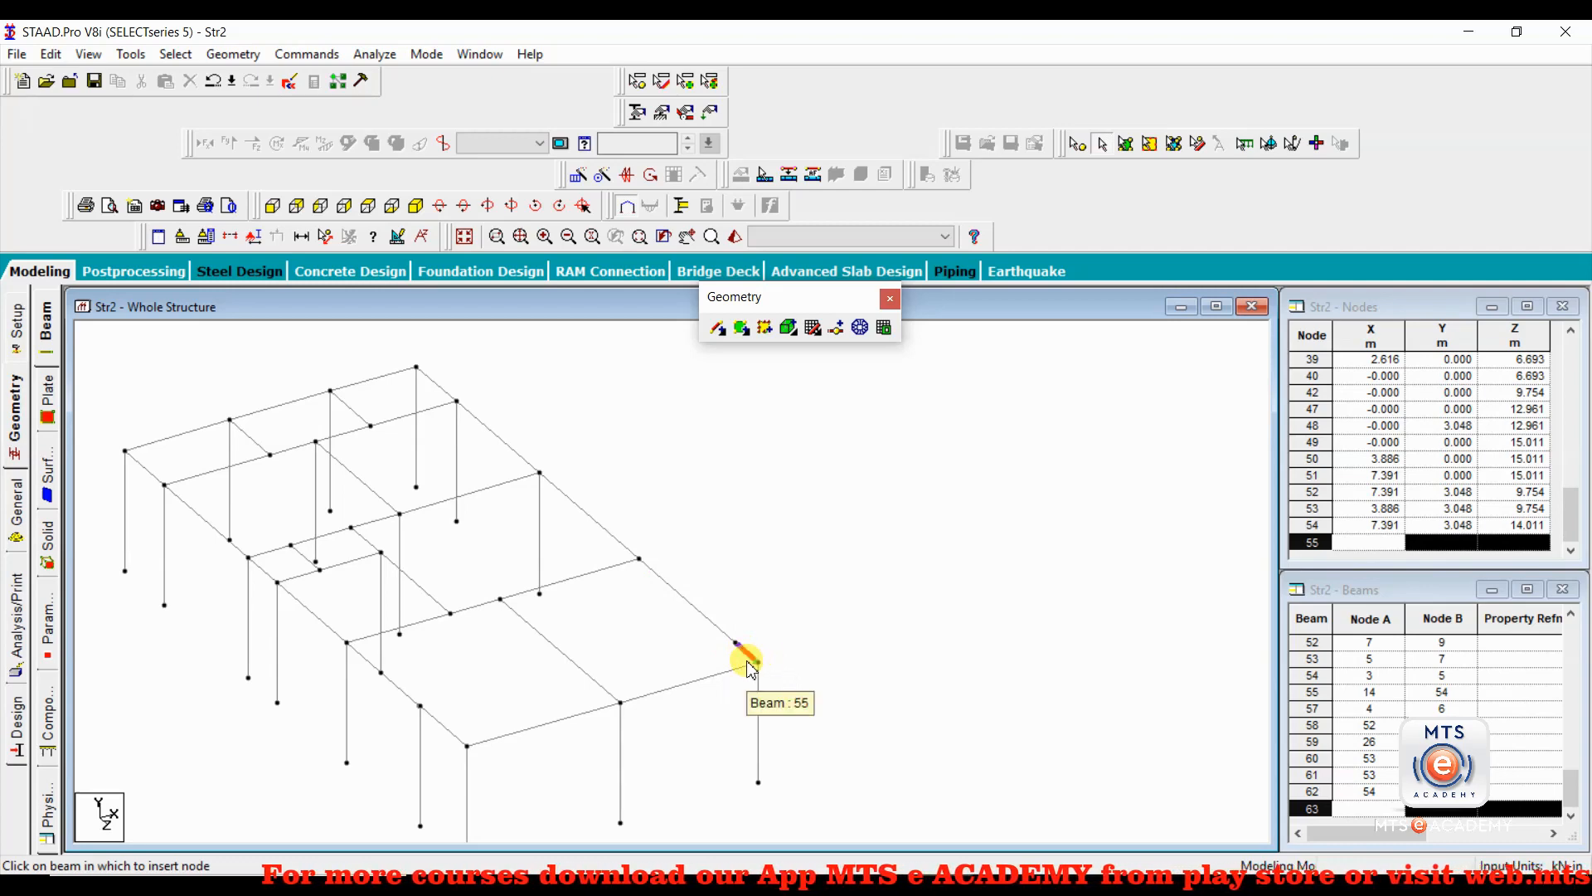
pyautogui.hotkey('ctrl', 'z')
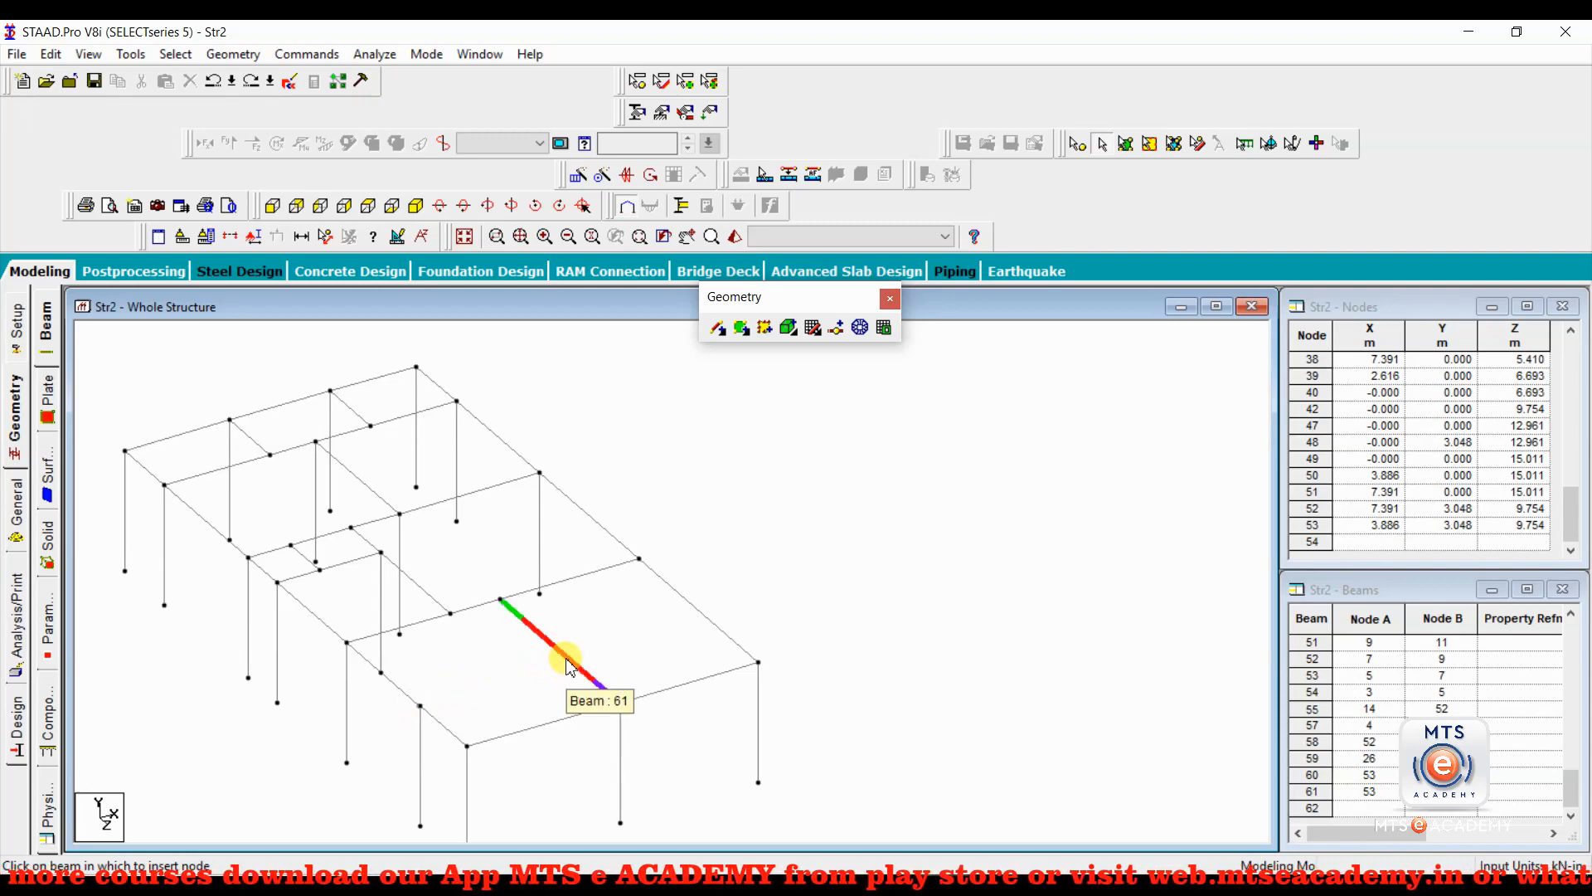
# Add a perpendicular beam from the opposite long edge's second column node from the front to the inner longitudinal beam.
pyautogui.click(726, 336)
pyautogui.click(807, 367)
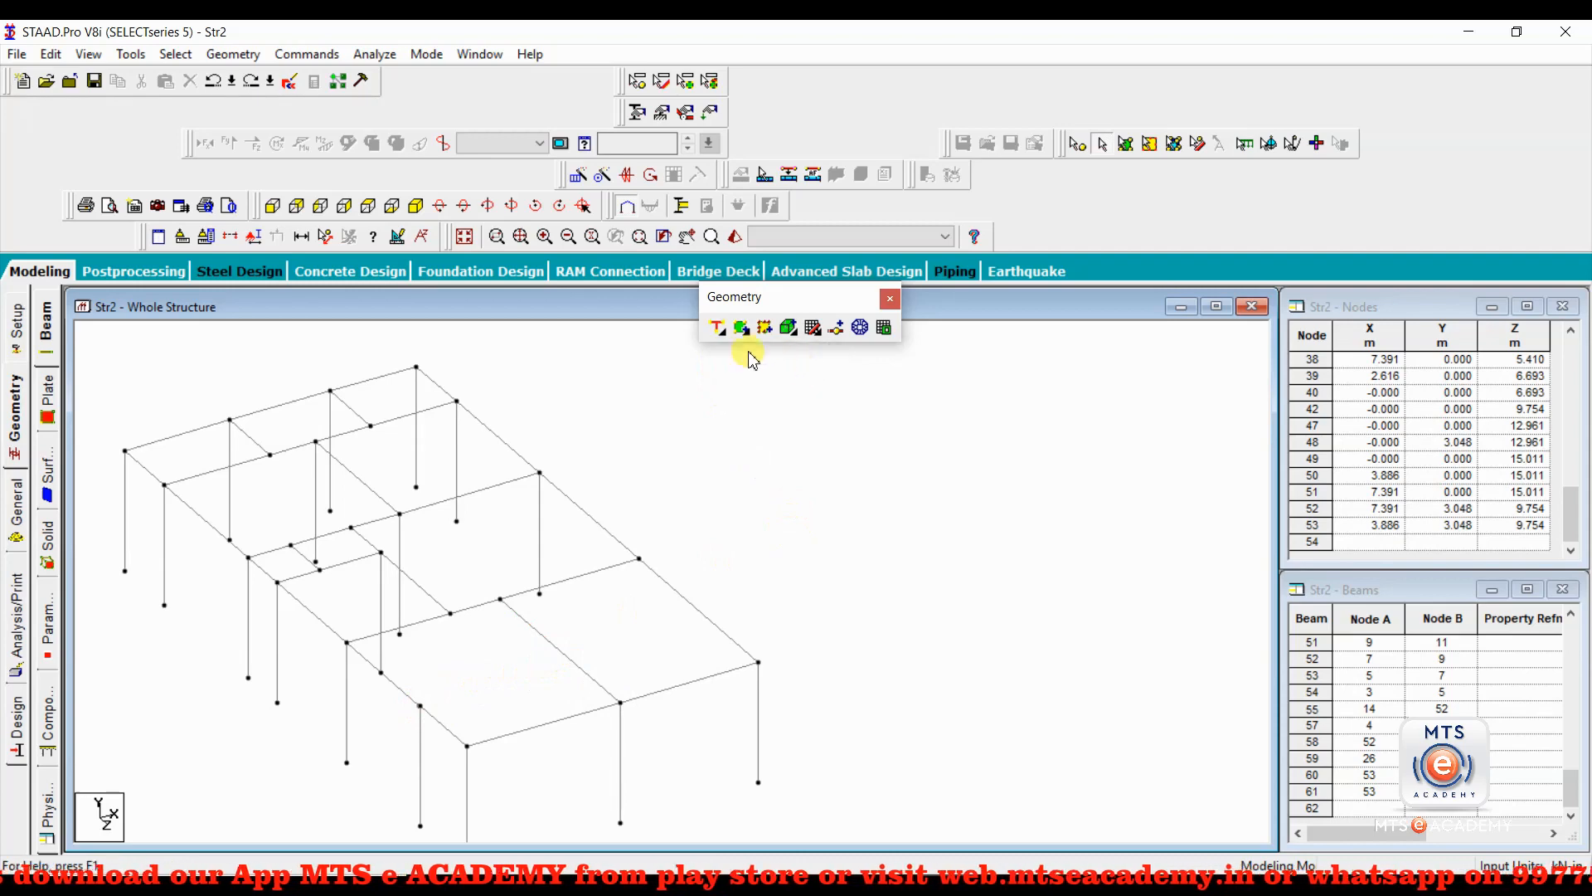
pyautogui.click(718, 329)
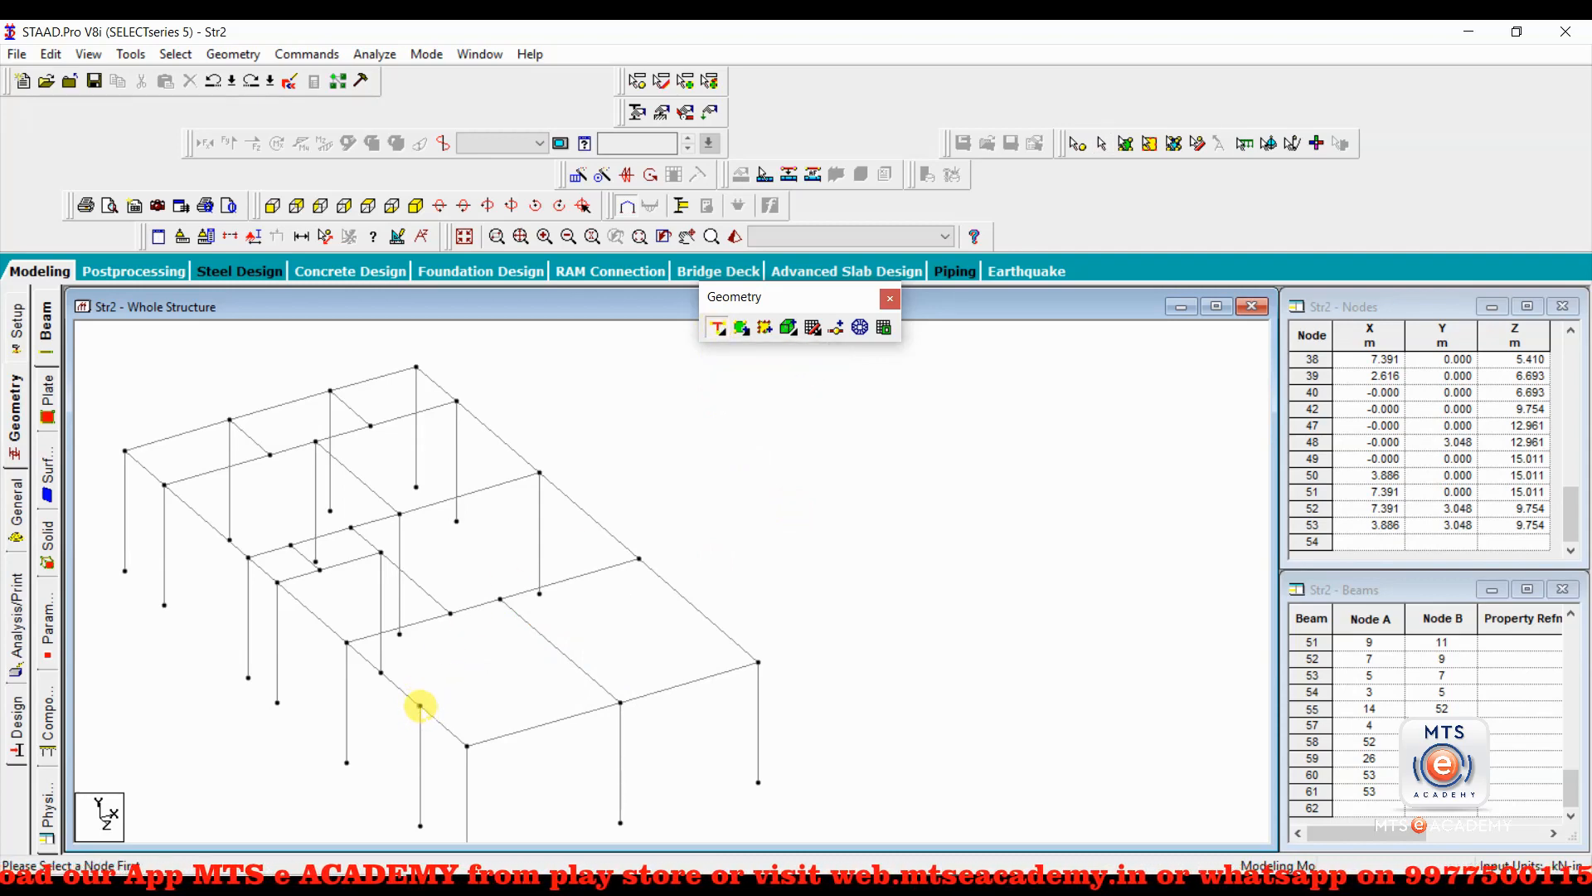
pyautogui.click(421, 706)
pyautogui.click(573, 662)
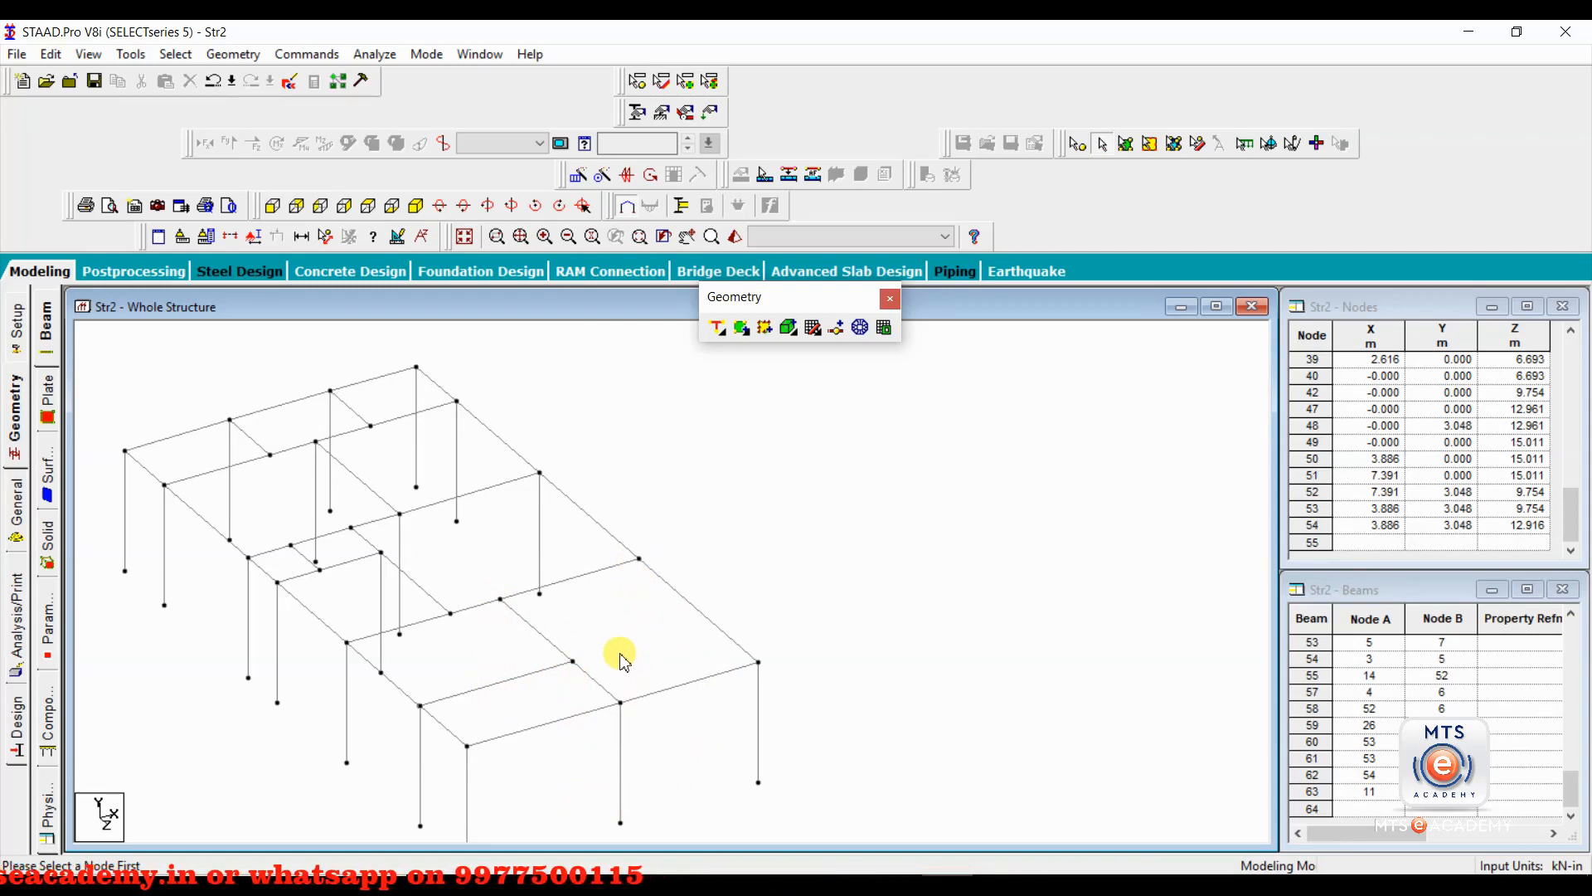
# Try to draw a column freehand downward from the transverse beam's end node on the long edge.
pyautogui.click(728, 340)
pyautogui.click(728, 360)
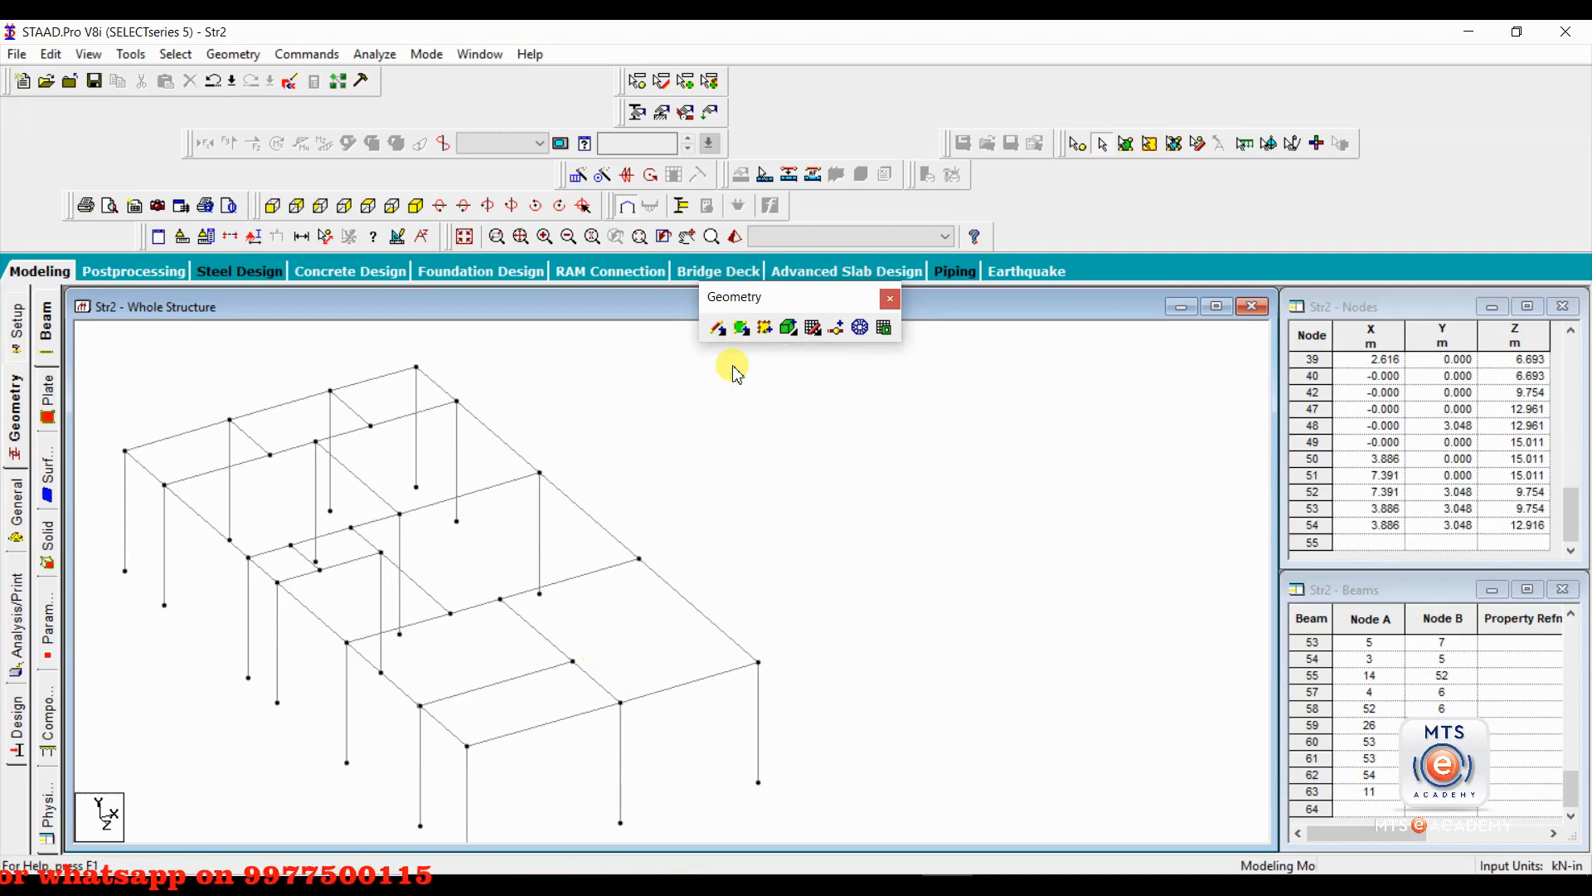
pyautogui.moveTo(638, 558); pyautogui.dragTo(625, 674)
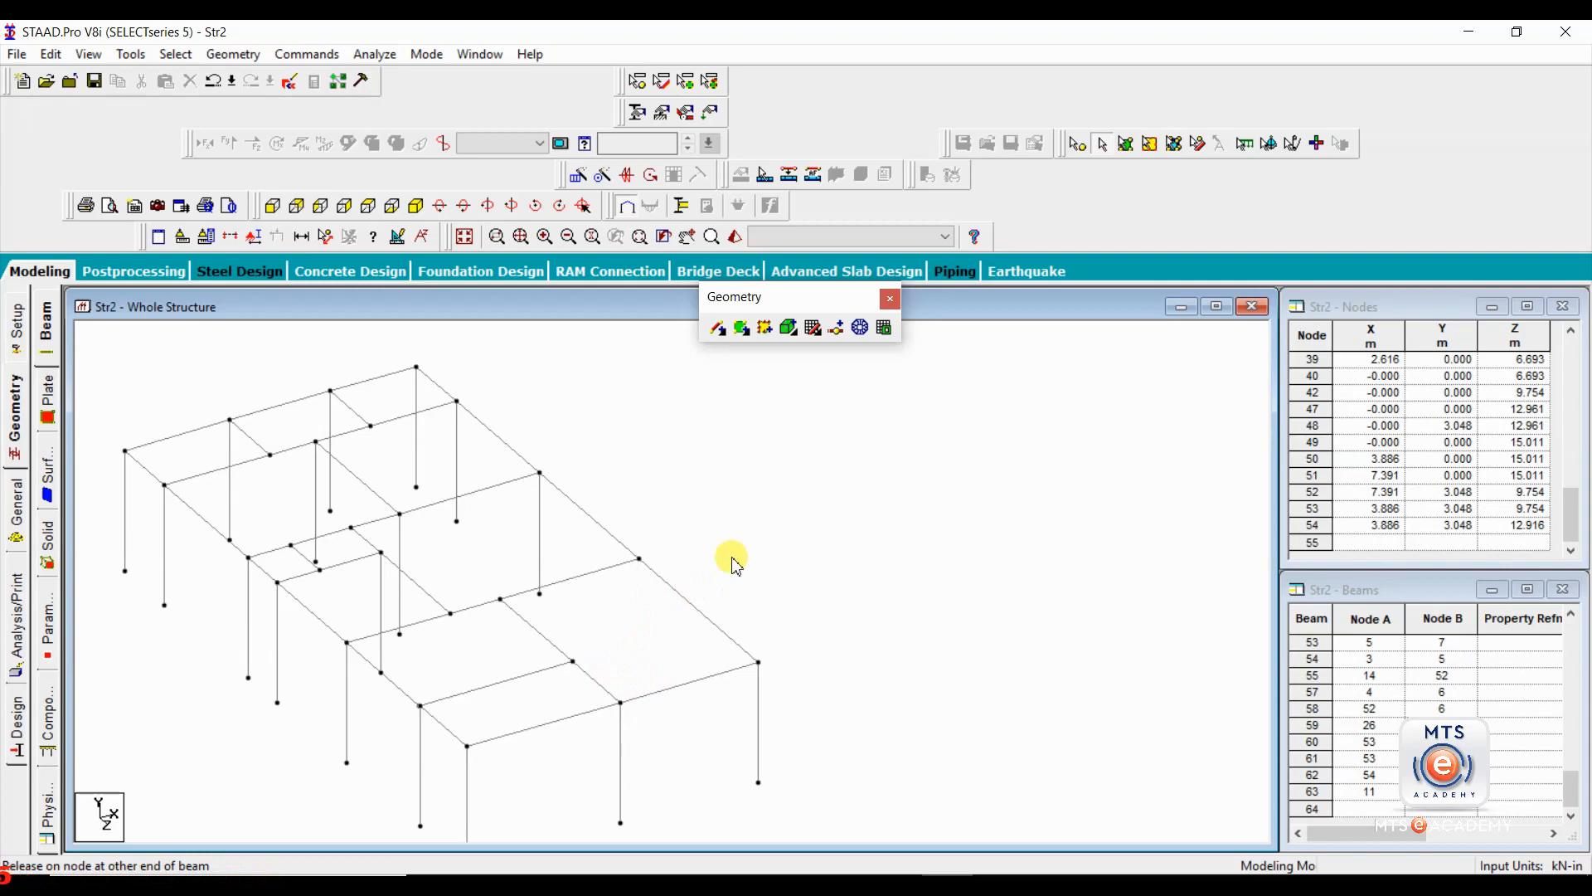
# Copy the front corner column and start pasting it with its top node as the reference point.
pyautogui.click(760, 725)
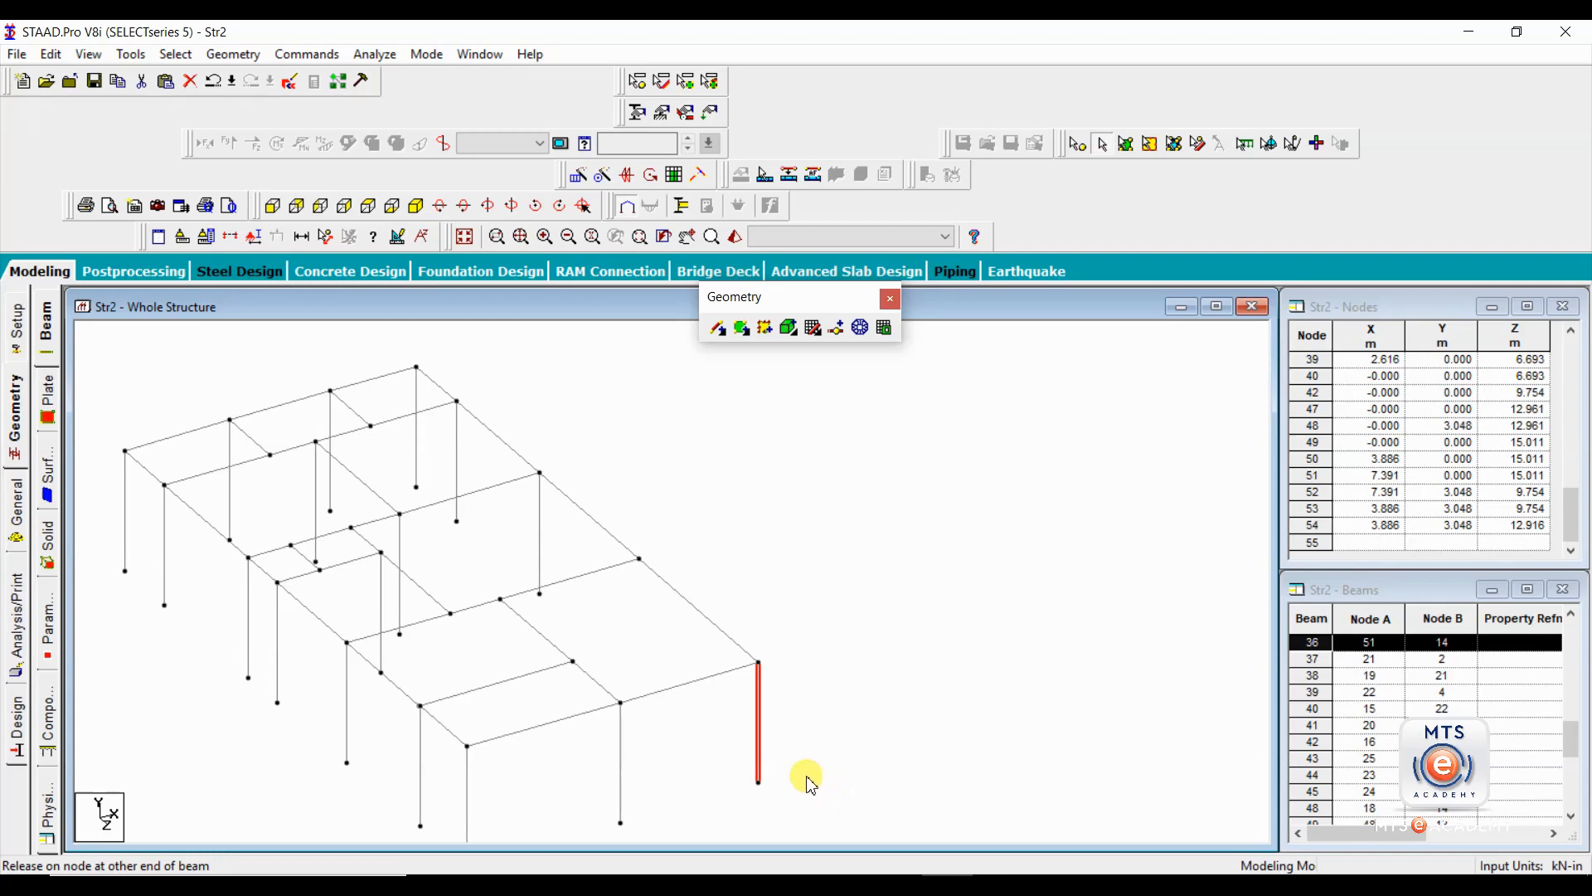
pyautogui.click(809, 784)
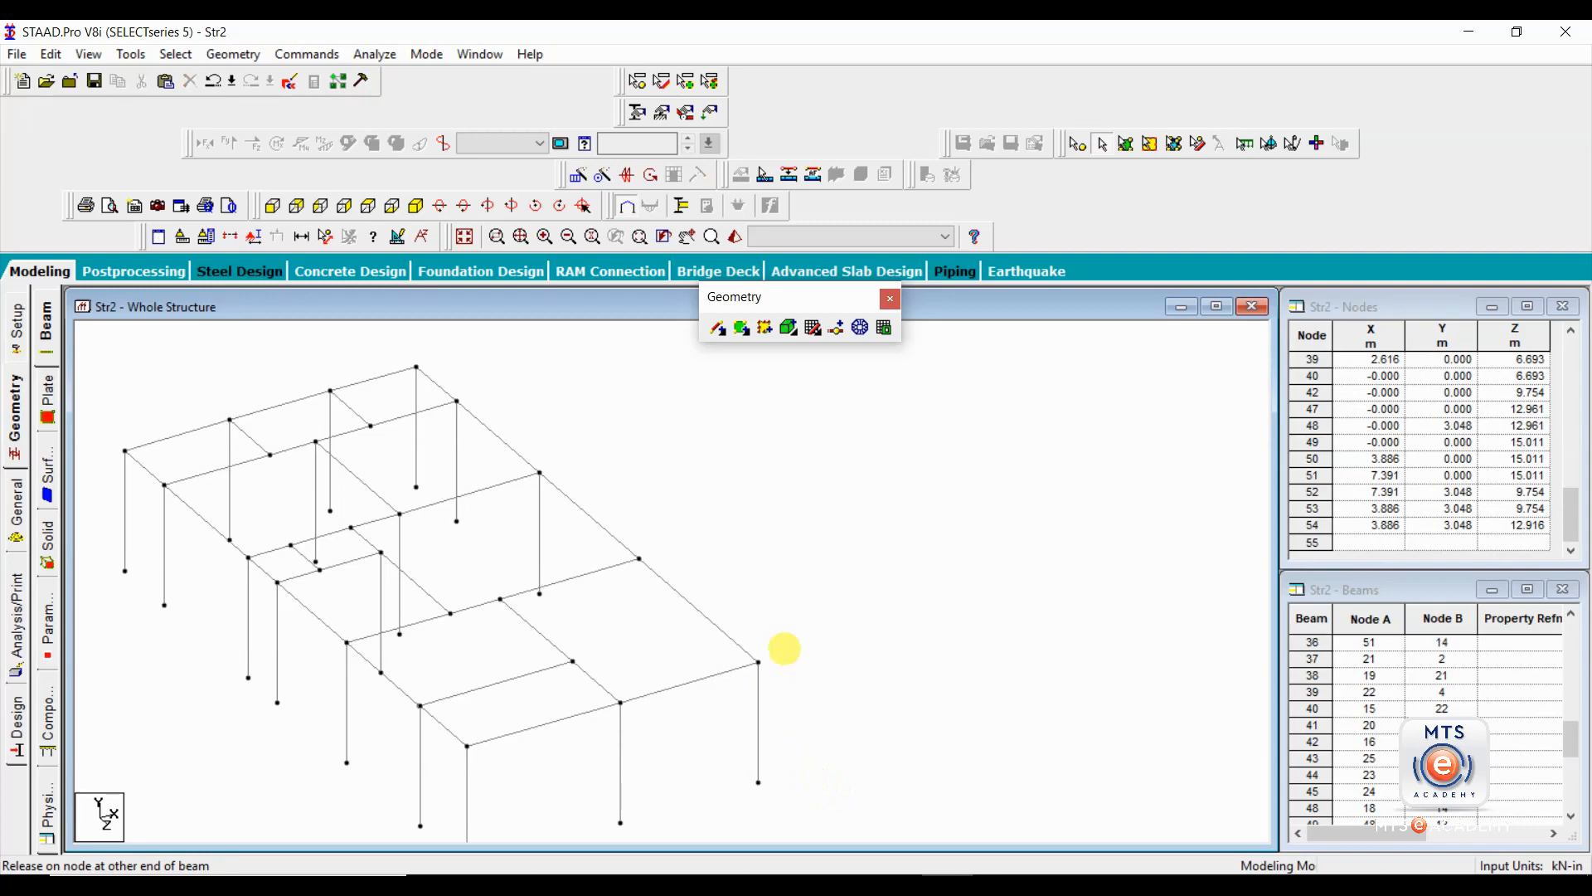
pyautogui.click(759, 723)
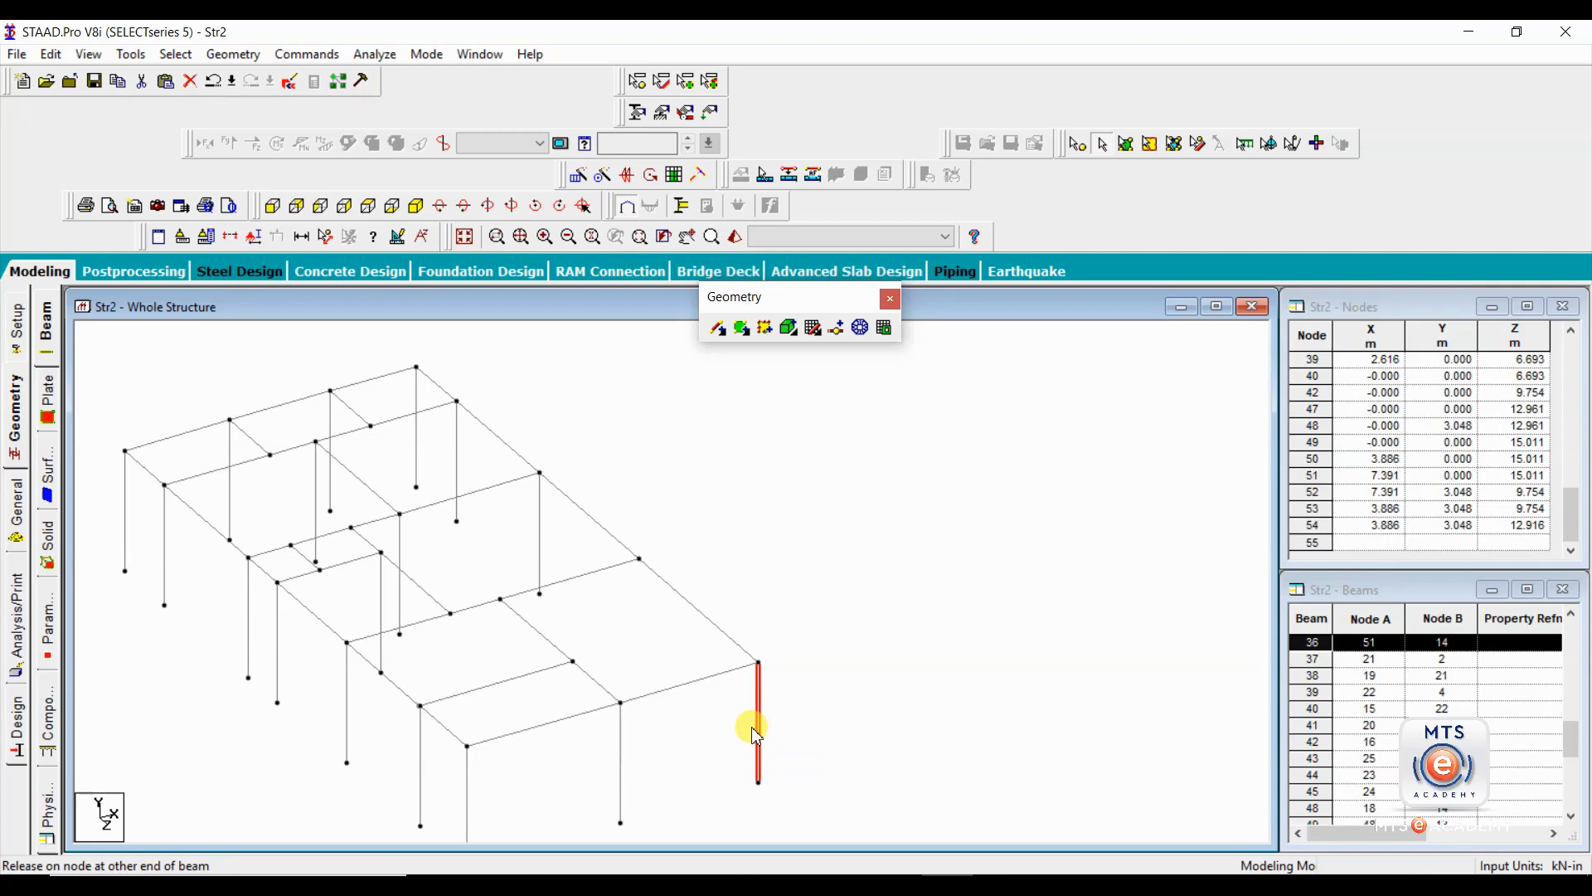
pyautogui.hotkey('ctrl', 'v')
pyautogui.moveTo(817, 295); pyautogui.dragTo(1060, 263)
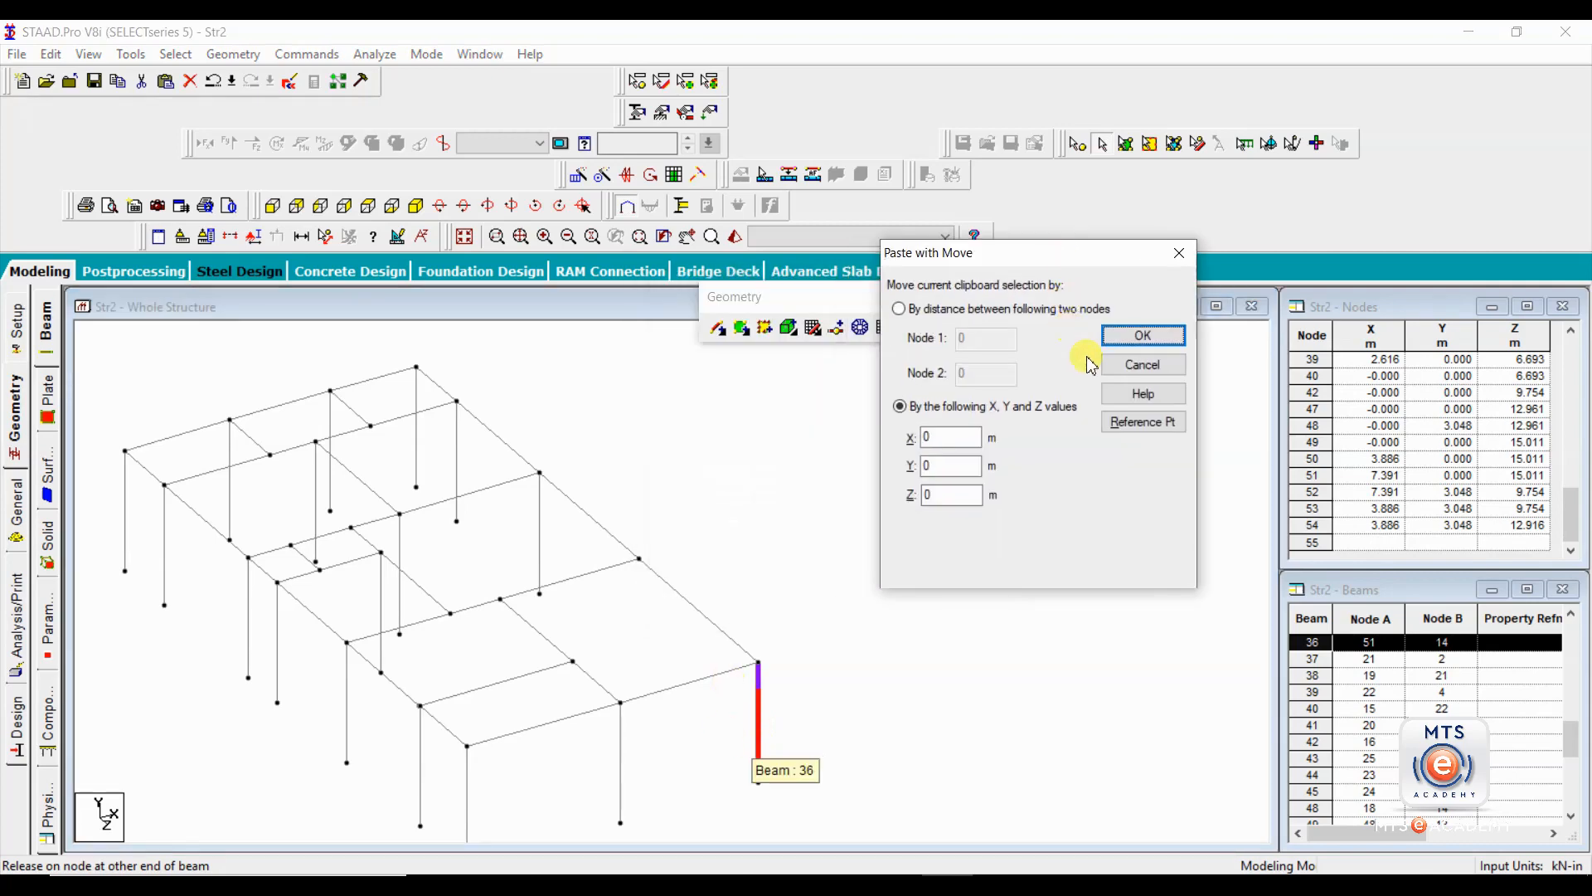
pyautogui.click(1143, 421)
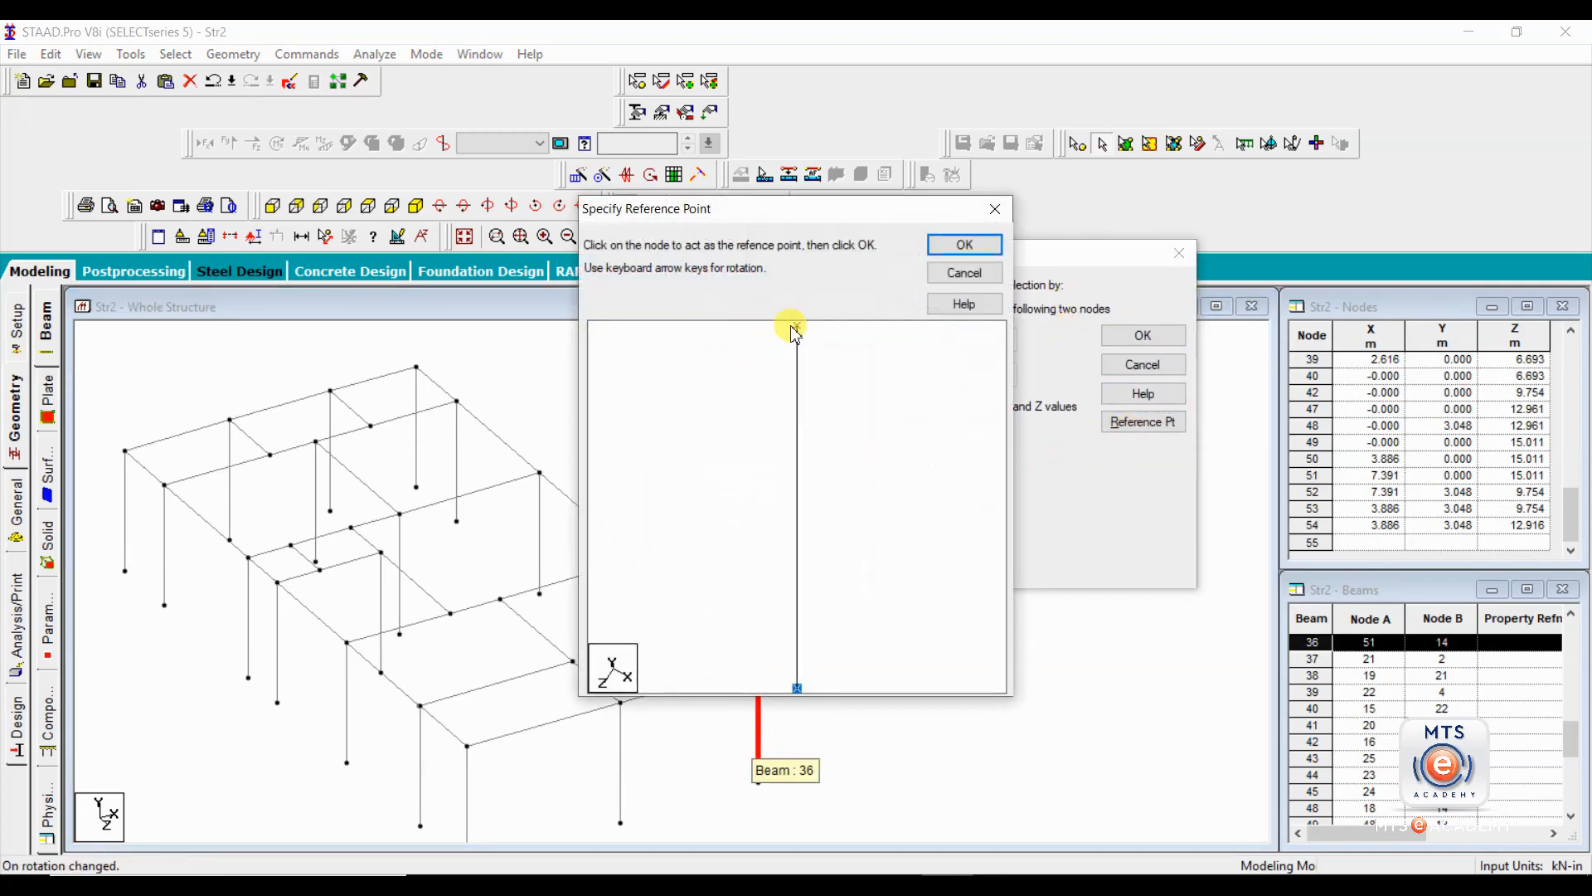
pyautogui.click(797, 326)
pyautogui.click(962, 245)
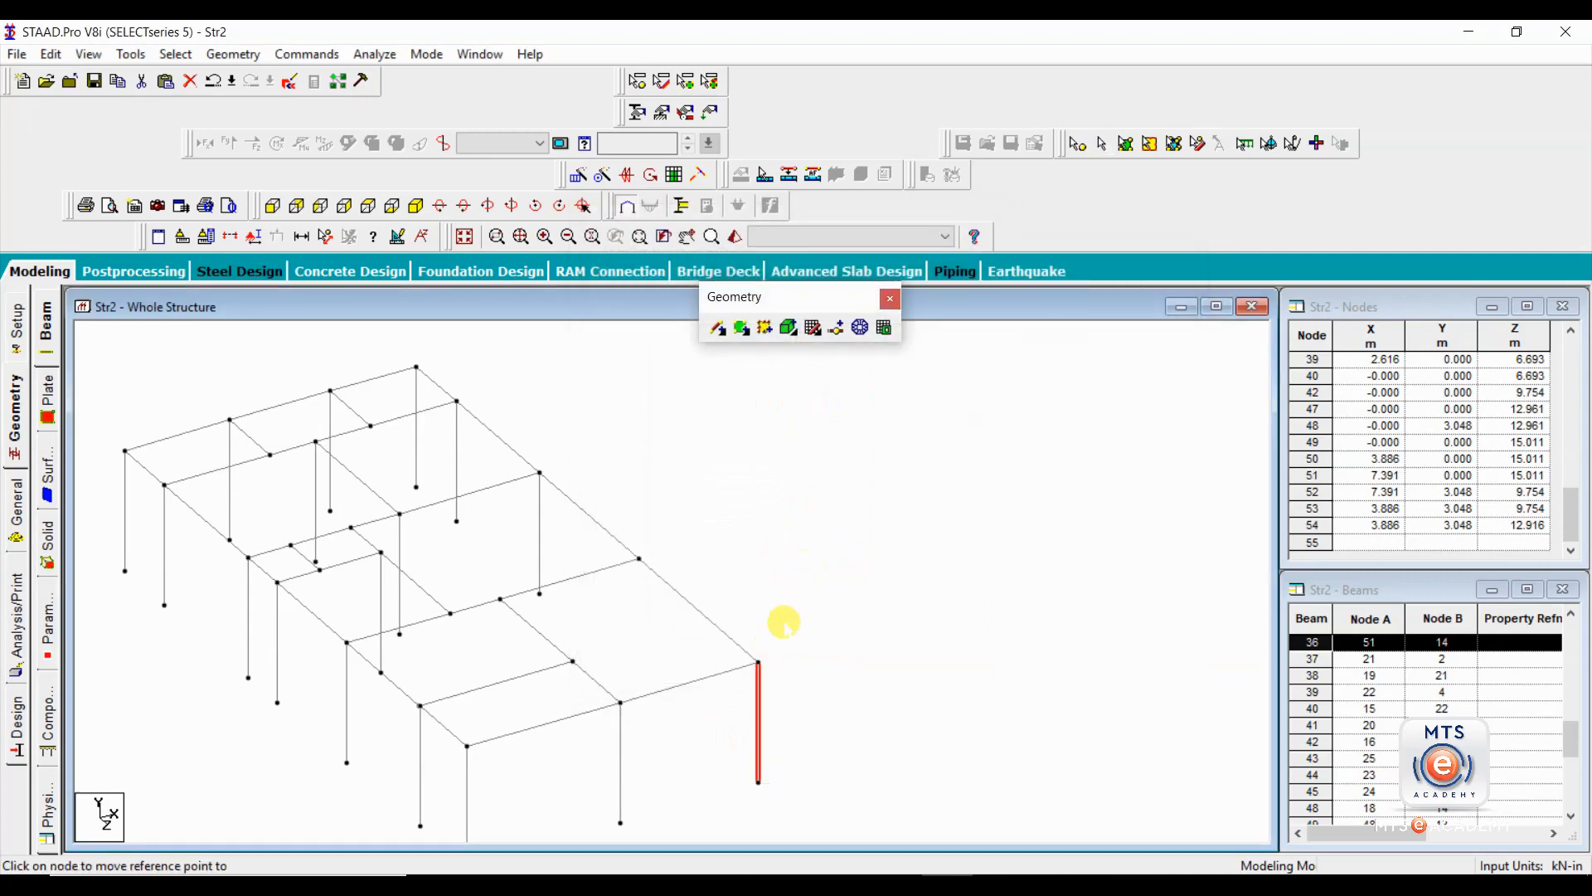
# Place column copies under the transverse beam's end node on the long edge and under its junction with the inner longitudinal beam.
pyautogui.click(636, 557)
pyautogui.click(874, 369)
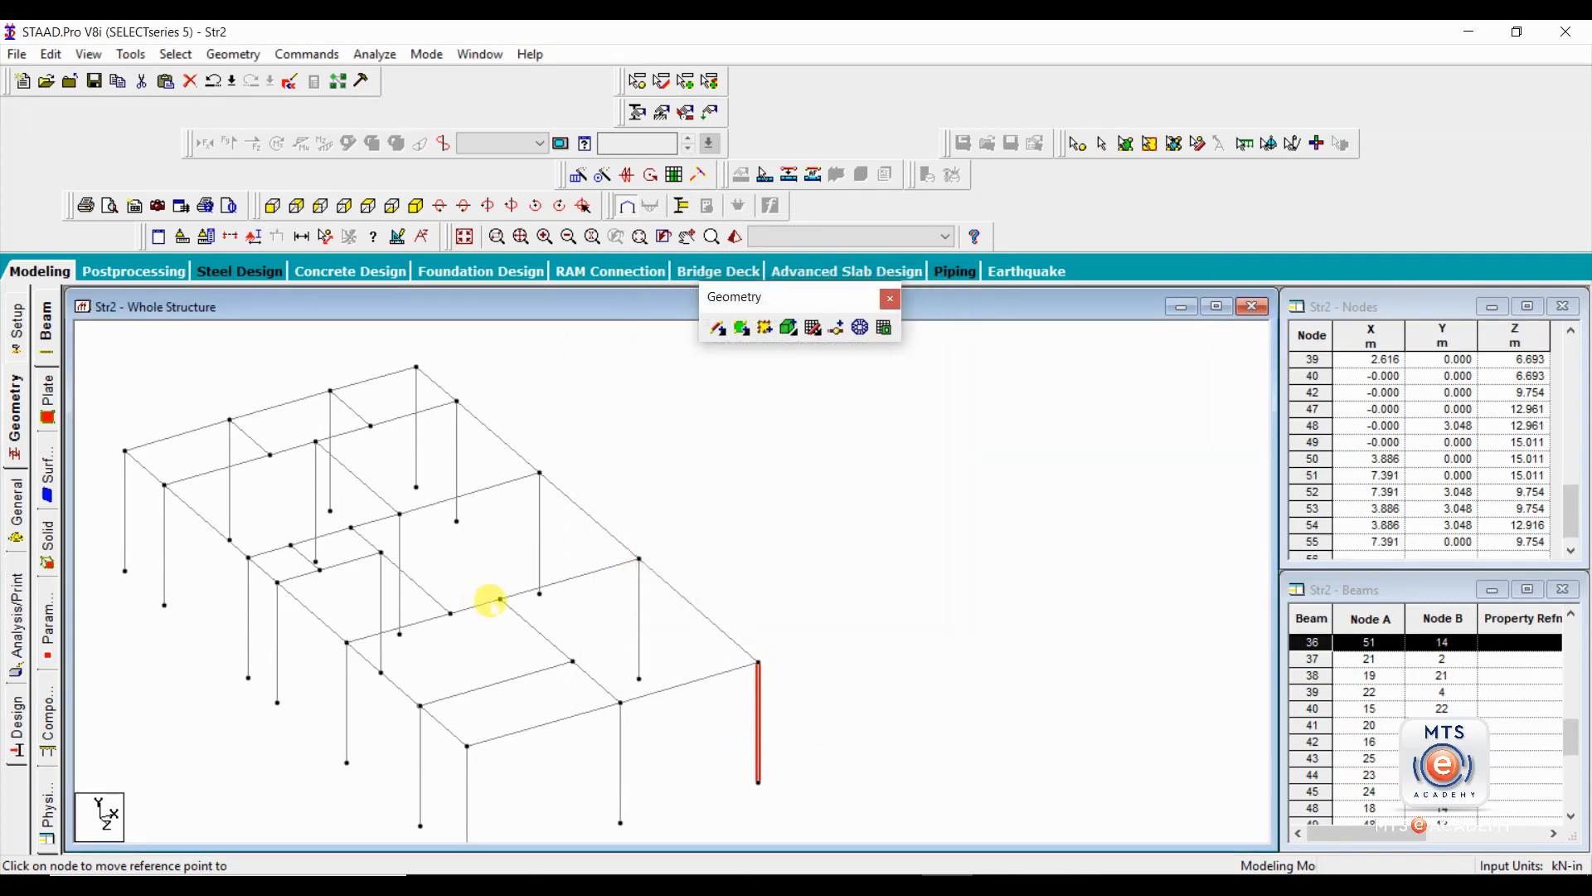
pyautogui.click(500, 600)
pyautogui.click(903, 368)
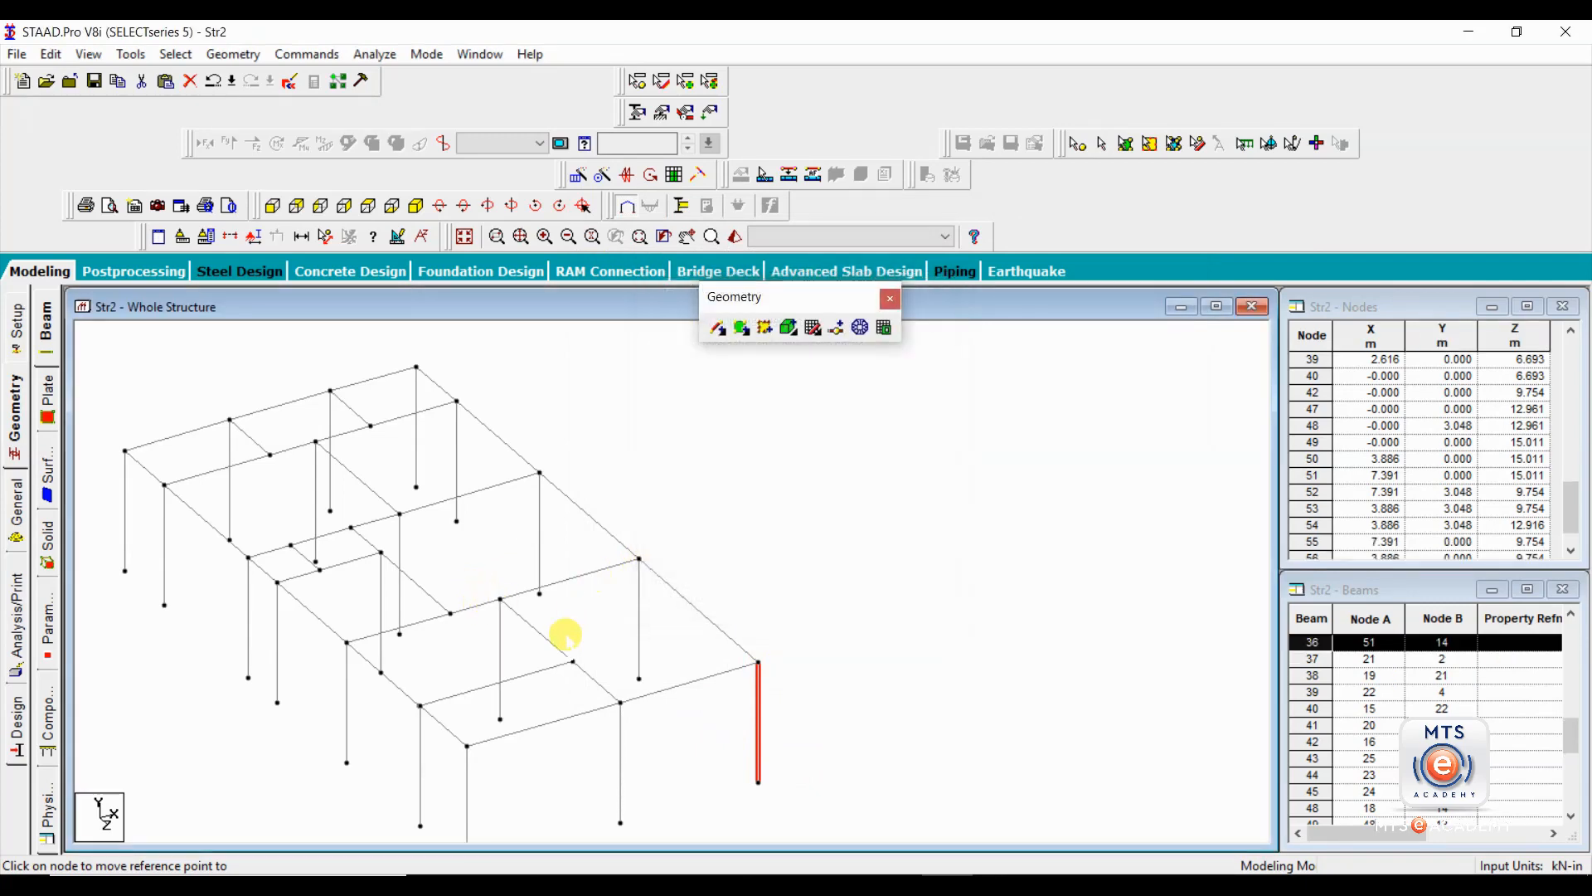
# Place a column copy under the front bay's transverse beam at its inner end node, finish pasting and clear the selection.
pyautogui.click(571, 660)
pyautogui.click(907, 369)
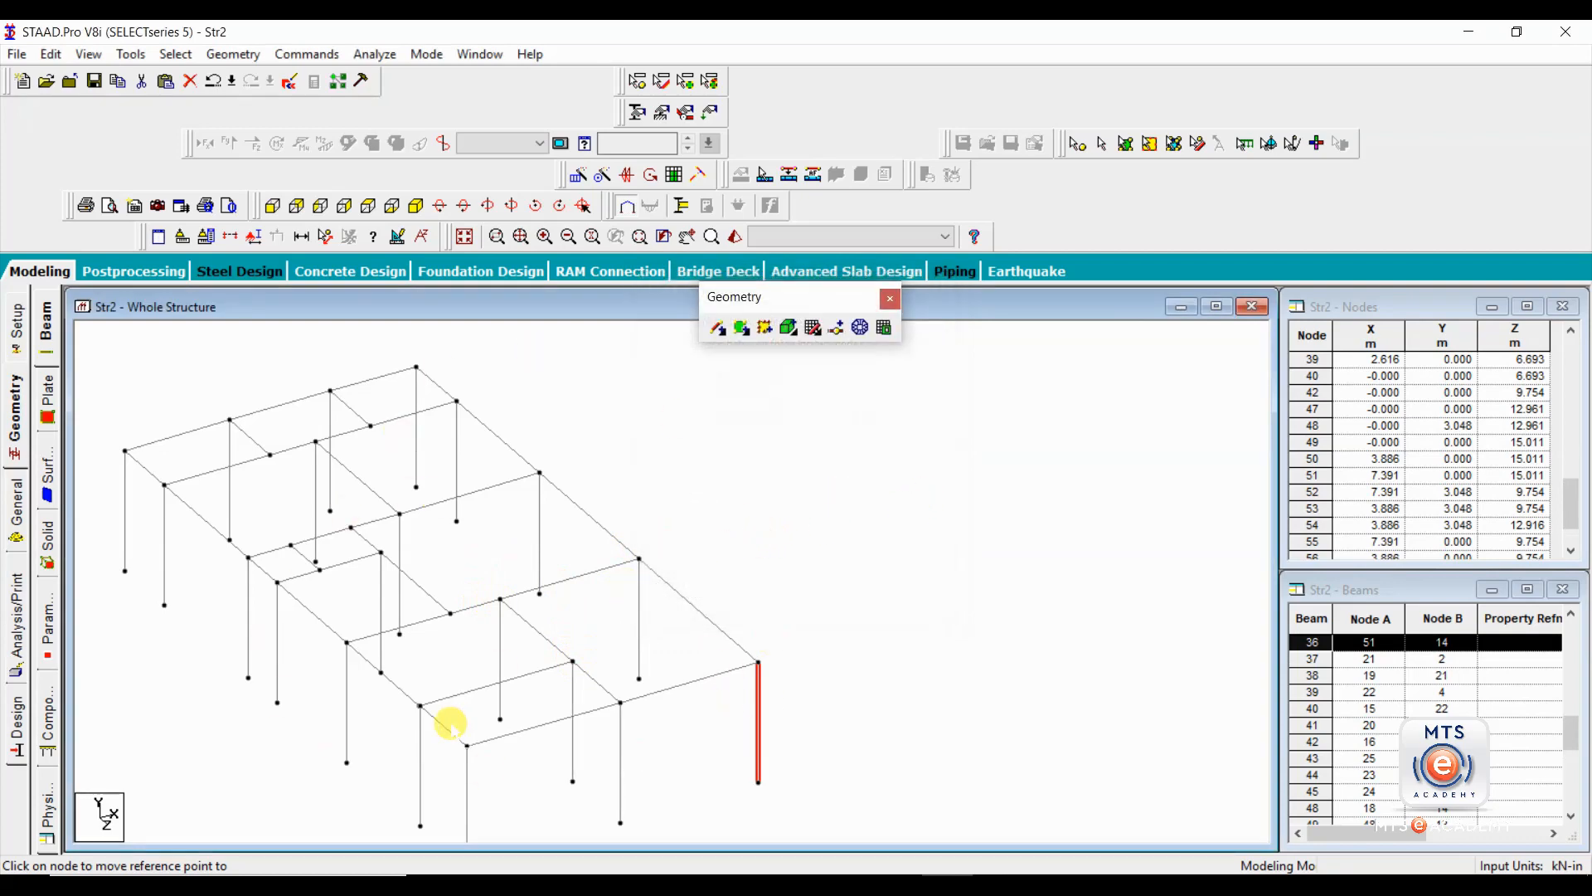
pyautogui.click(756, 523)
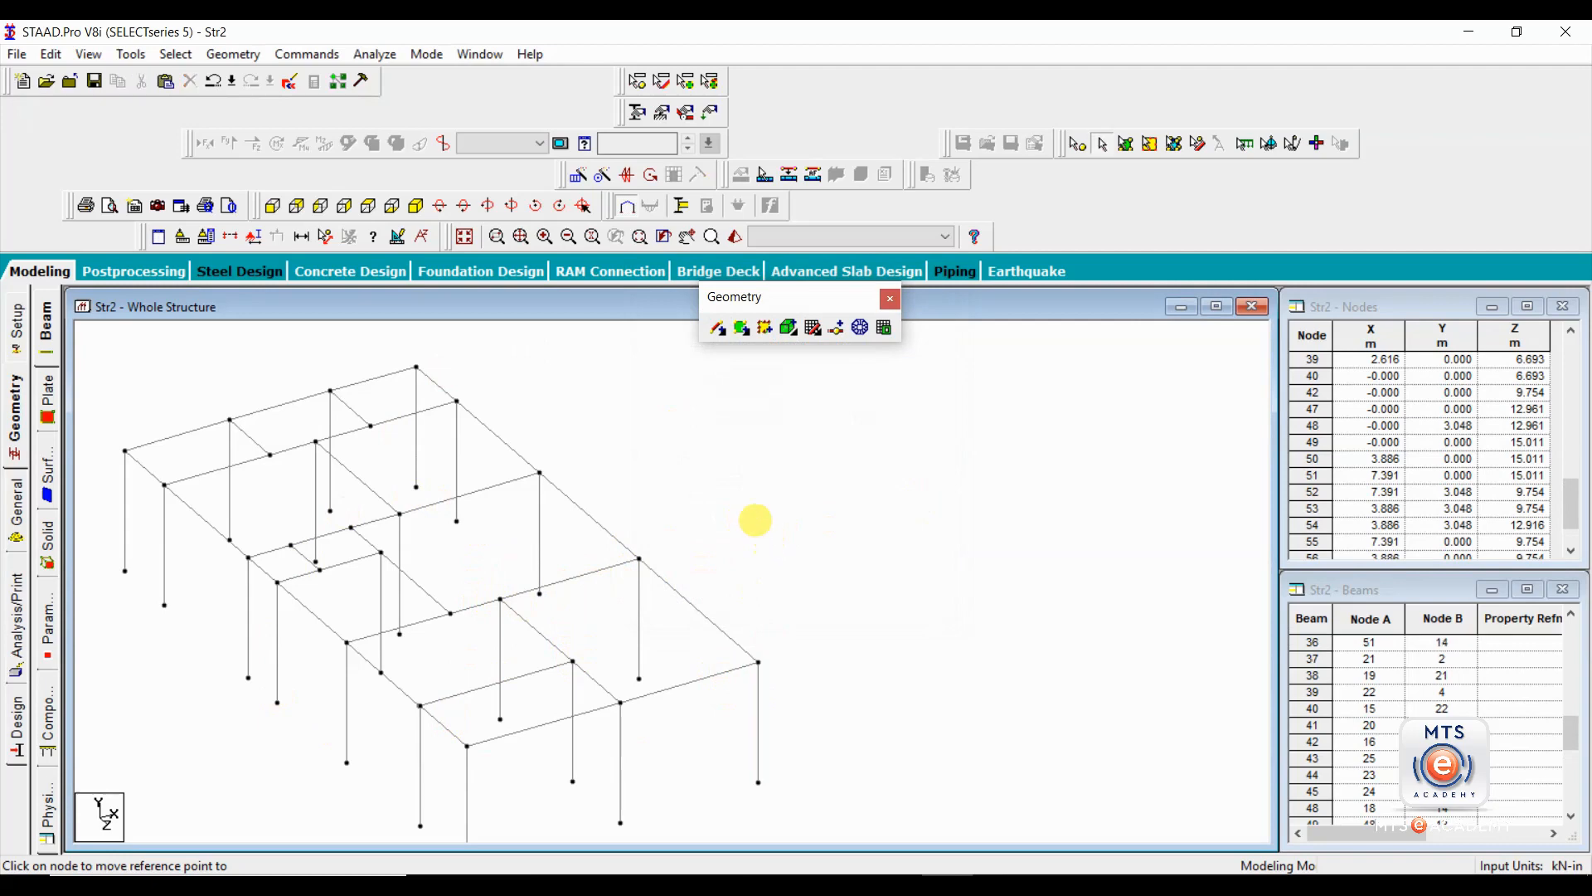
pyautogui.moveTo(715, 561); pyautogui.dragTo(809, 526, button='middle')
pyautogui.scroll(-1, 805, 530)
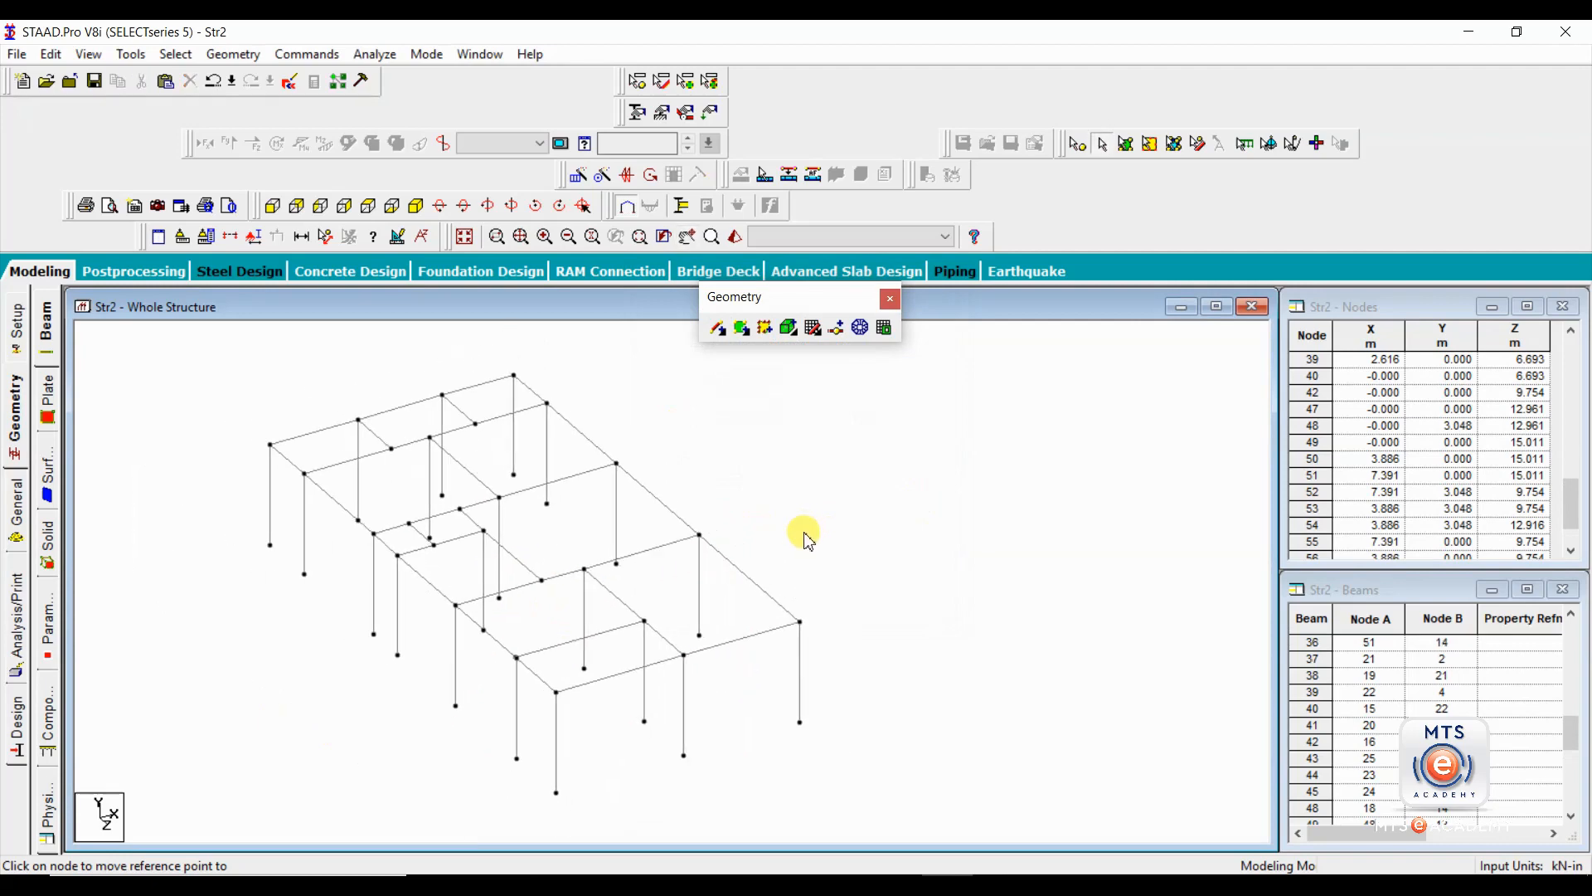
# Select all beams parallel to X and add those parallel to Z to check the frame's alignment.
pyautogui.click(178, 55)
pyautogui.moveTo(266, 423)
pyautogui.click(437, 423)
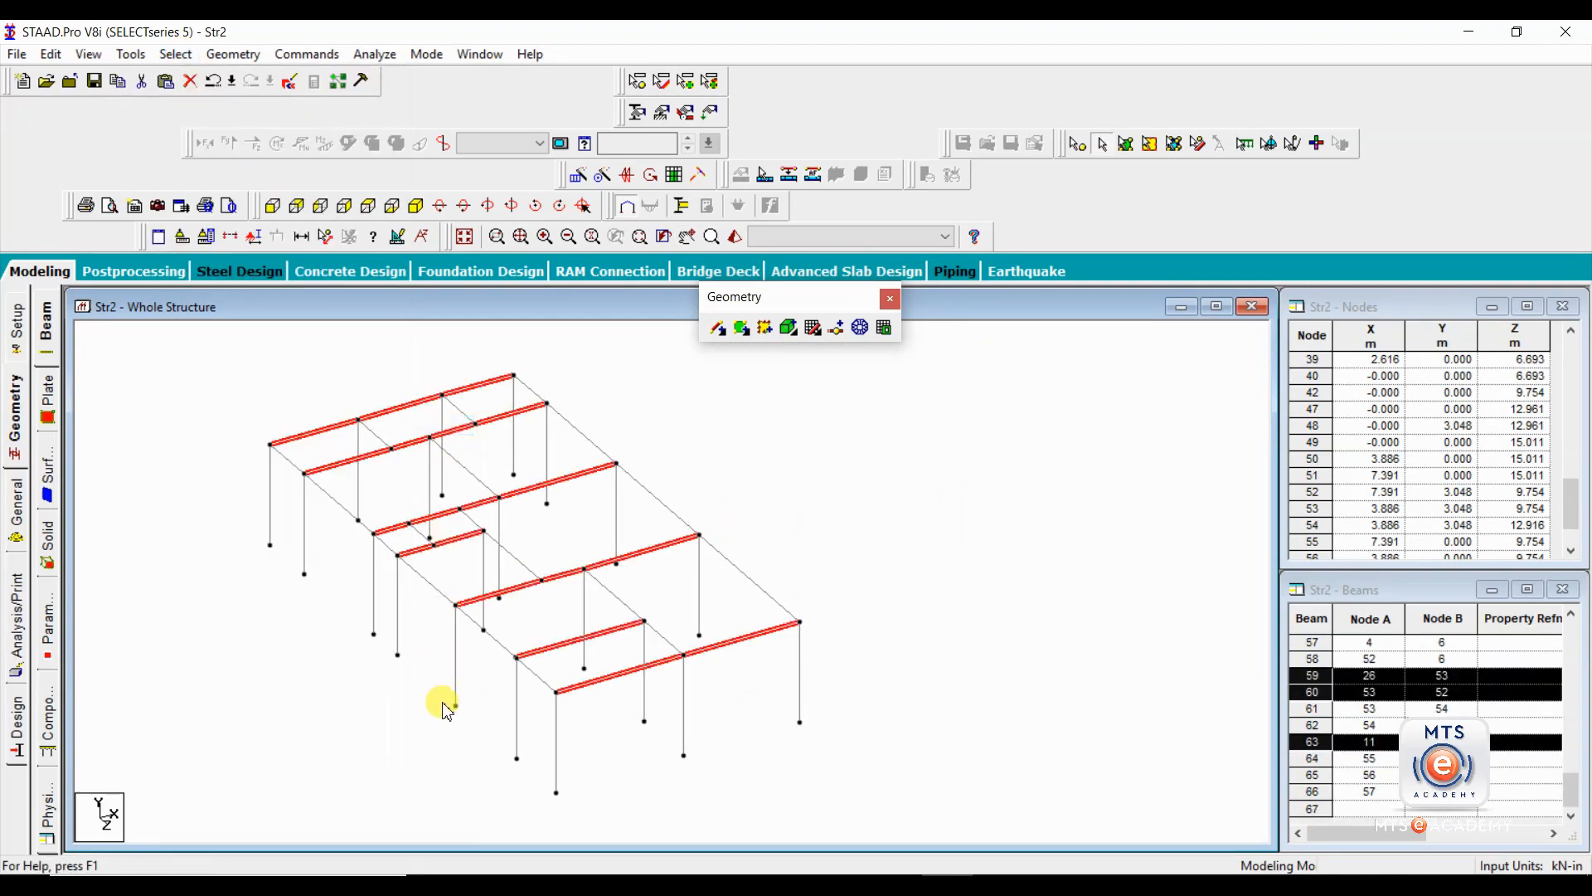
pyautogui.click(176, 53)
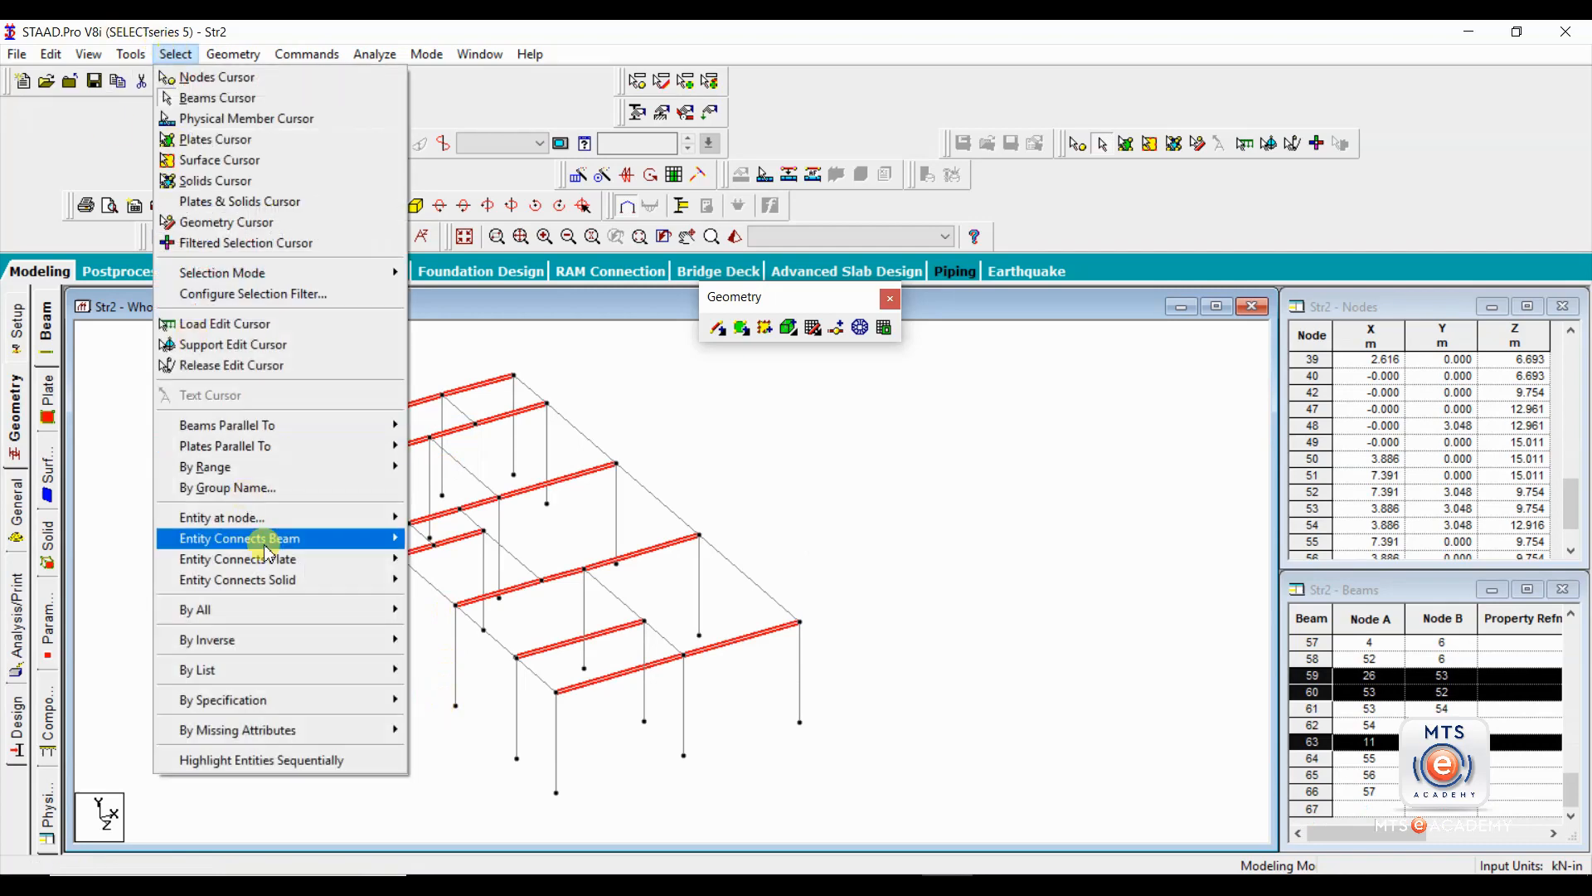
pyautogui.moveTo(328, 423)
pyautogui.click(431, 466)
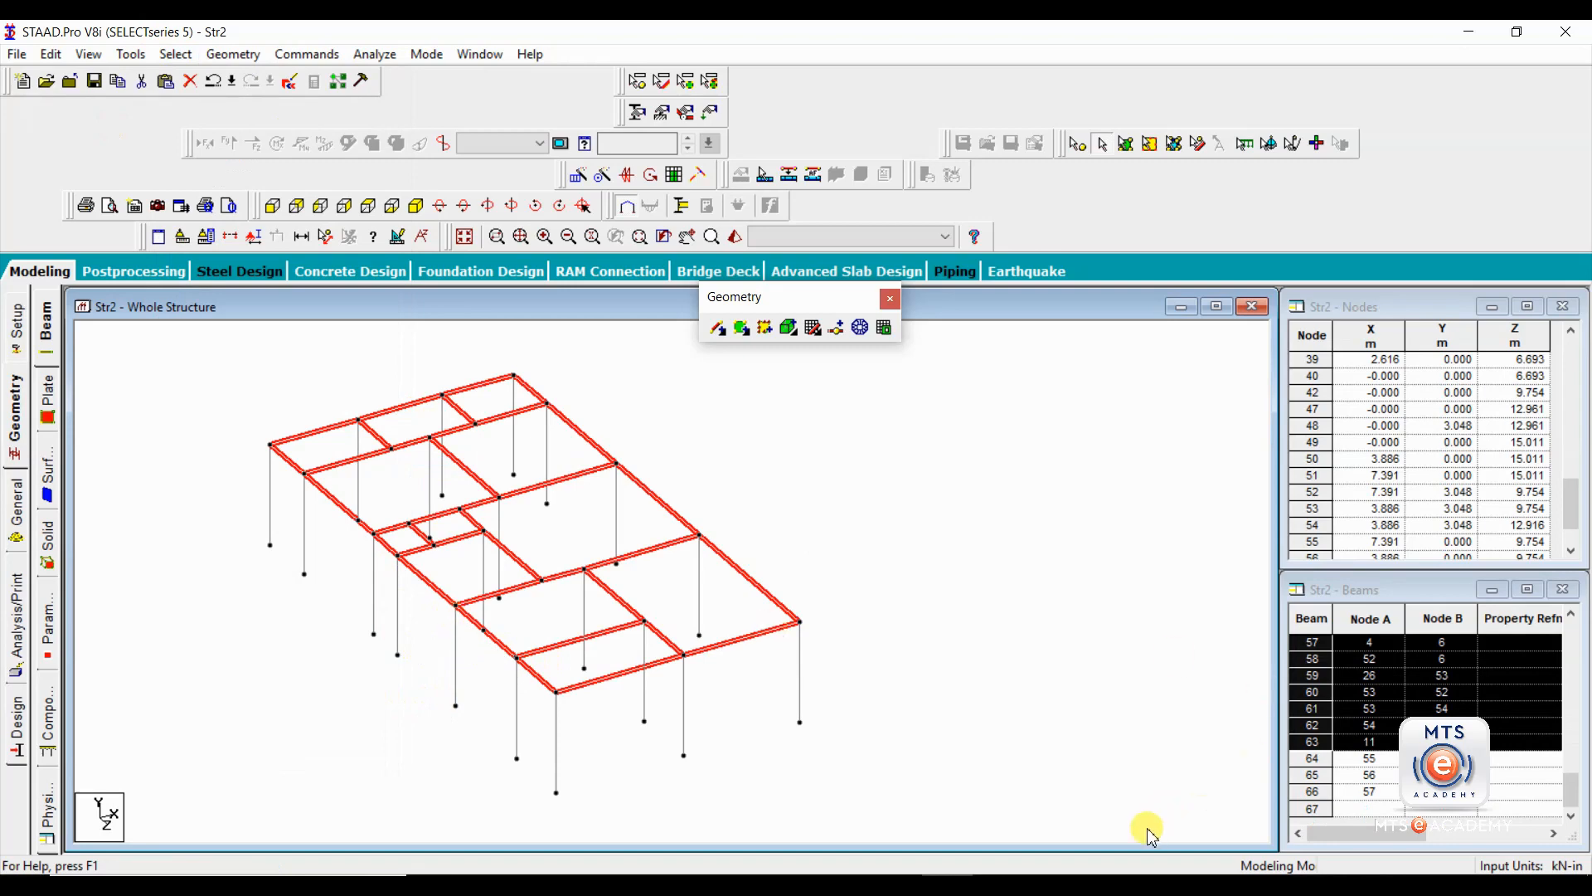
# Switch to AutoCAD, view the full floor plan in plan1 2010.dwg, and return to STAAD.Pro.
pyautogui.click(836, 814)
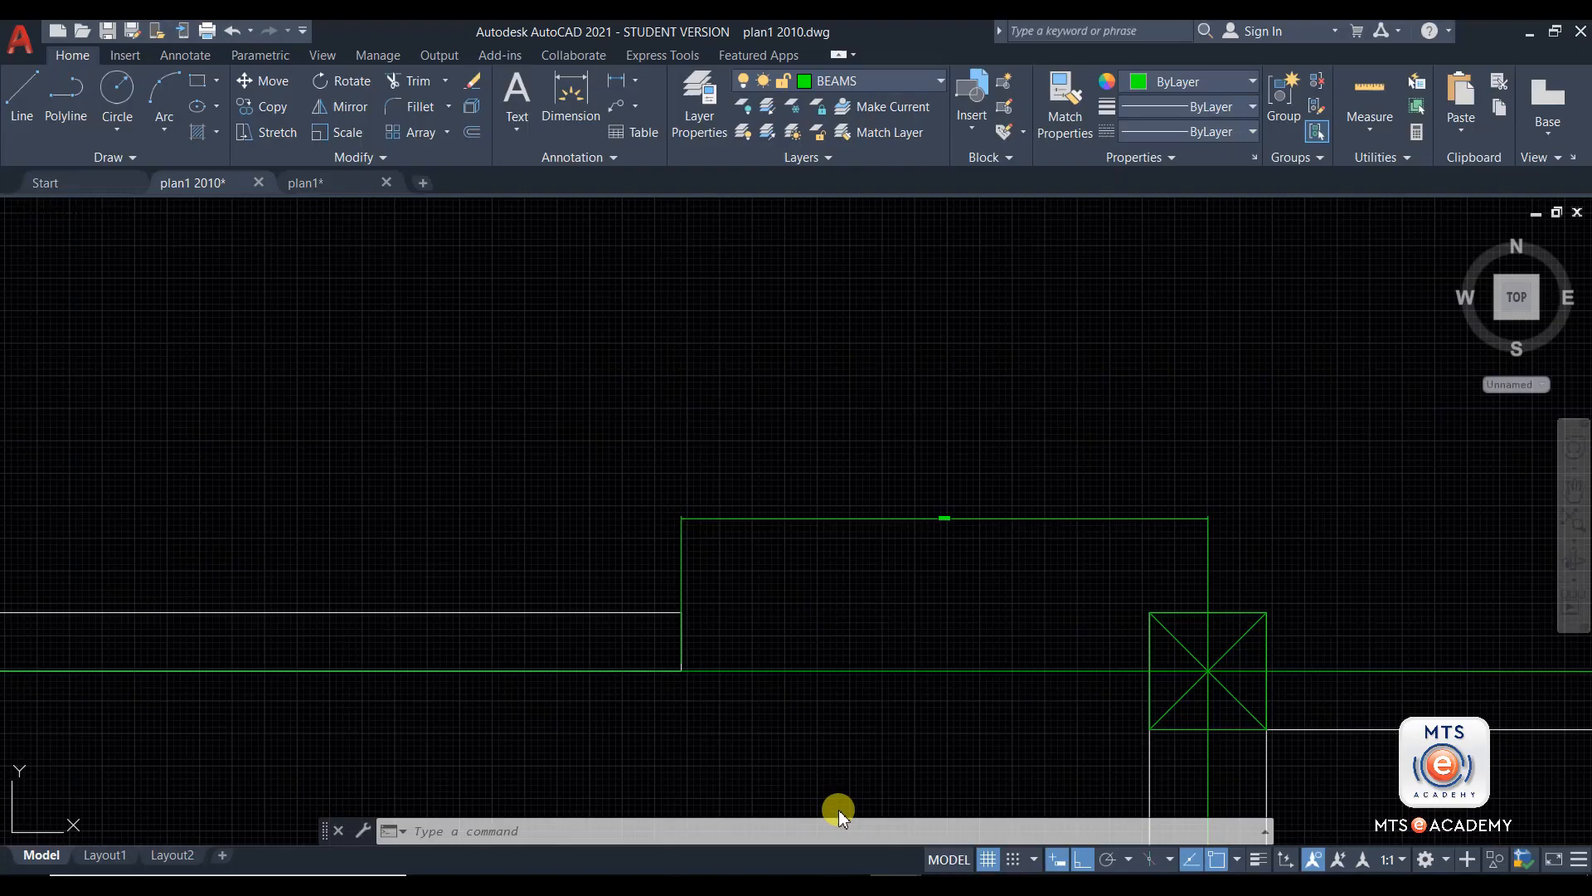
pyautogui.scroll(-10, 929, 630)
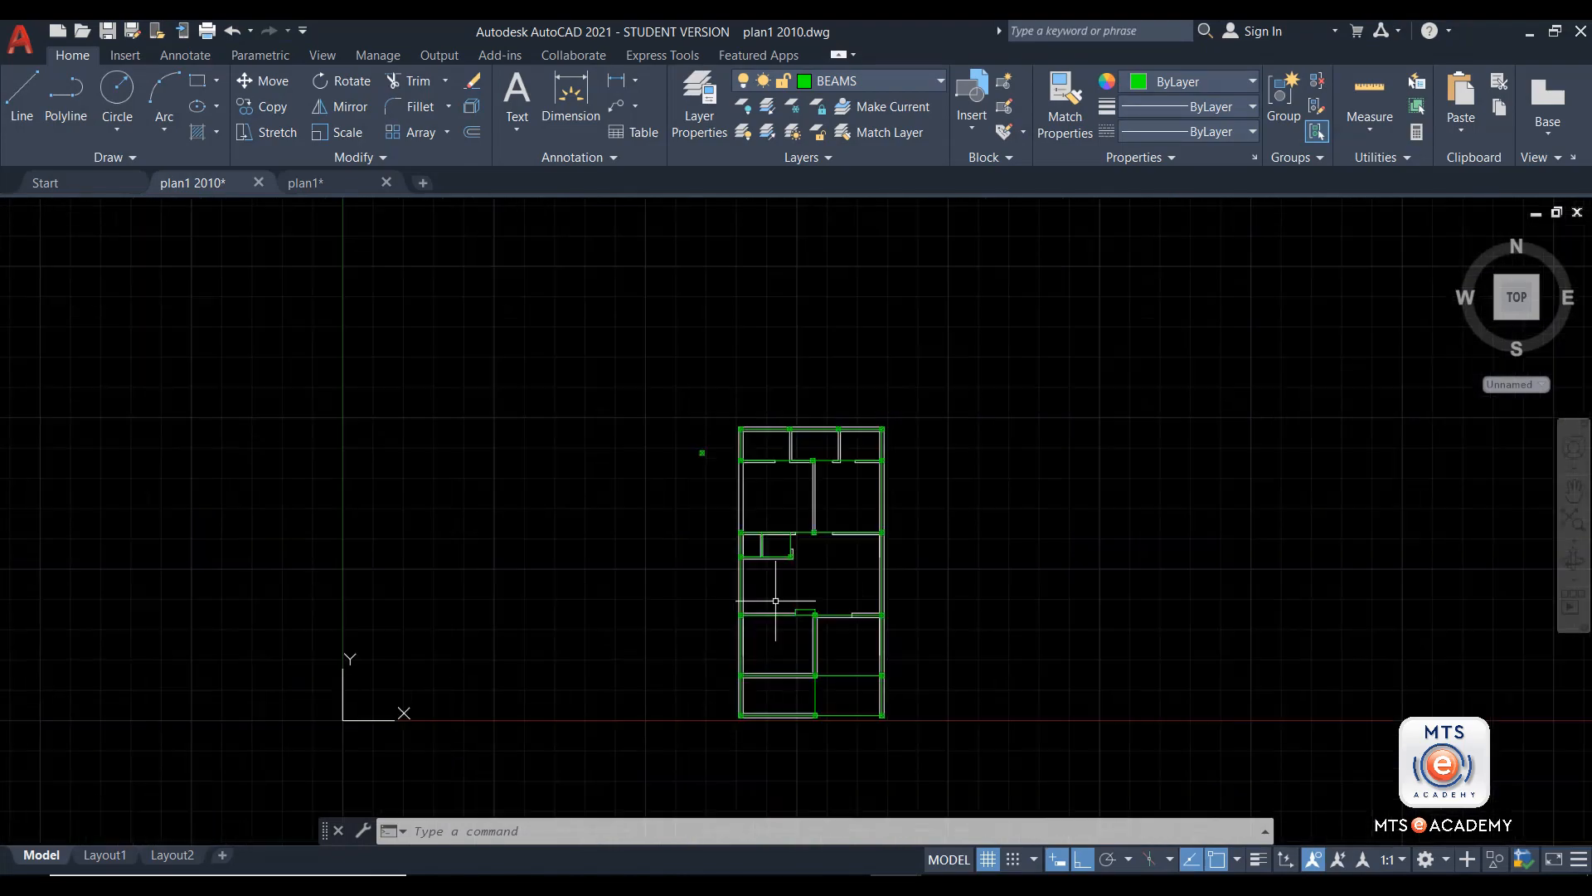
pyautogui.click(945, 884)
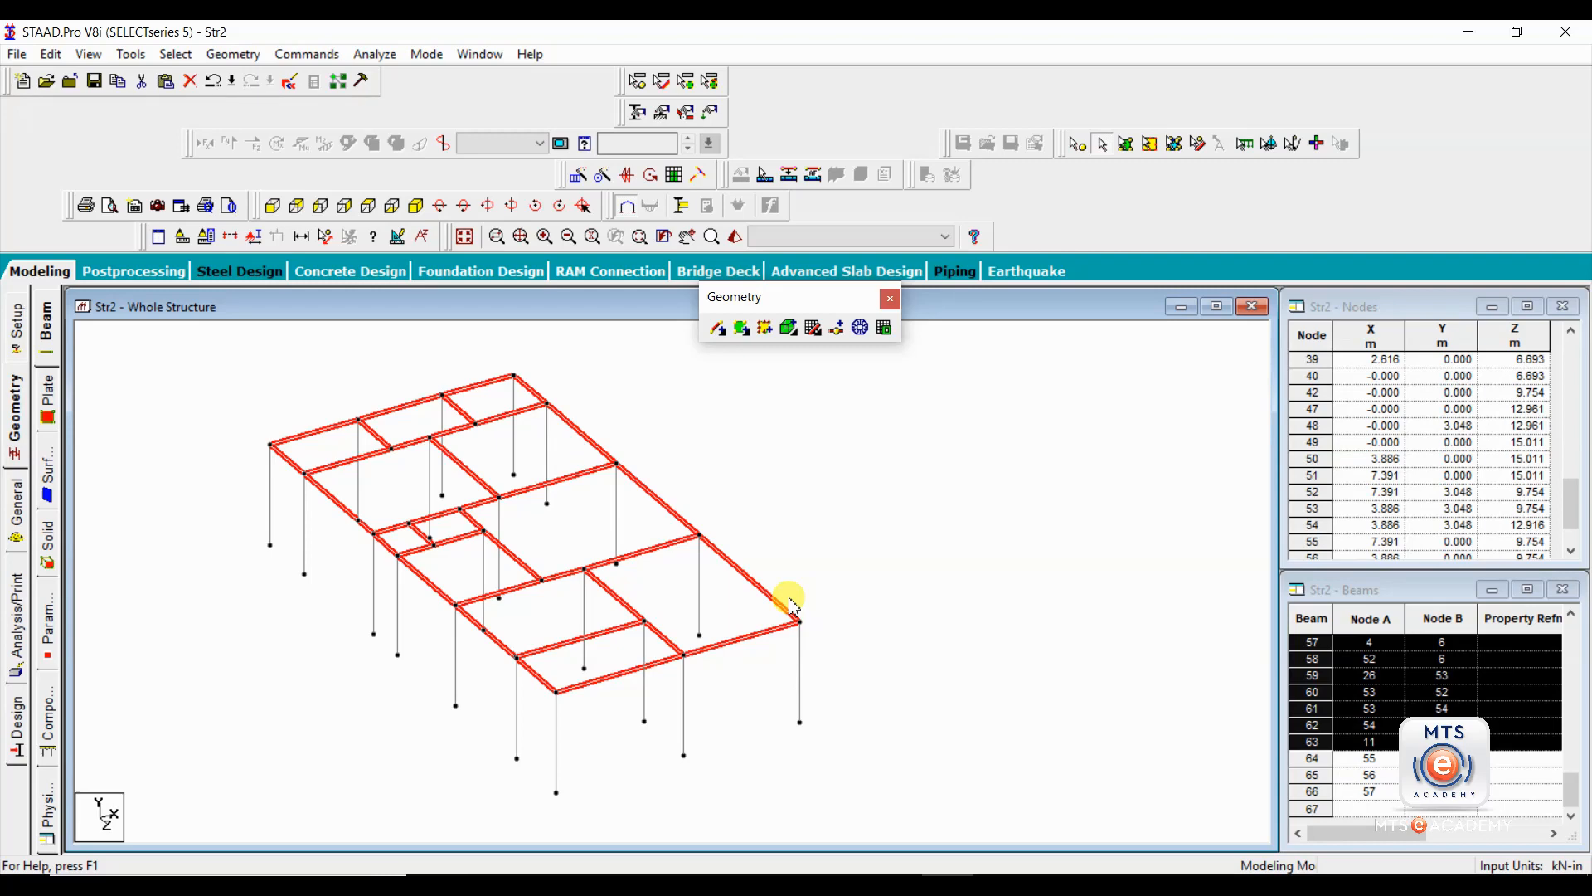
# Clear the beam selection, check the model for multiple structures and highlight Structure 1.
pyautogui.click(189, 397)
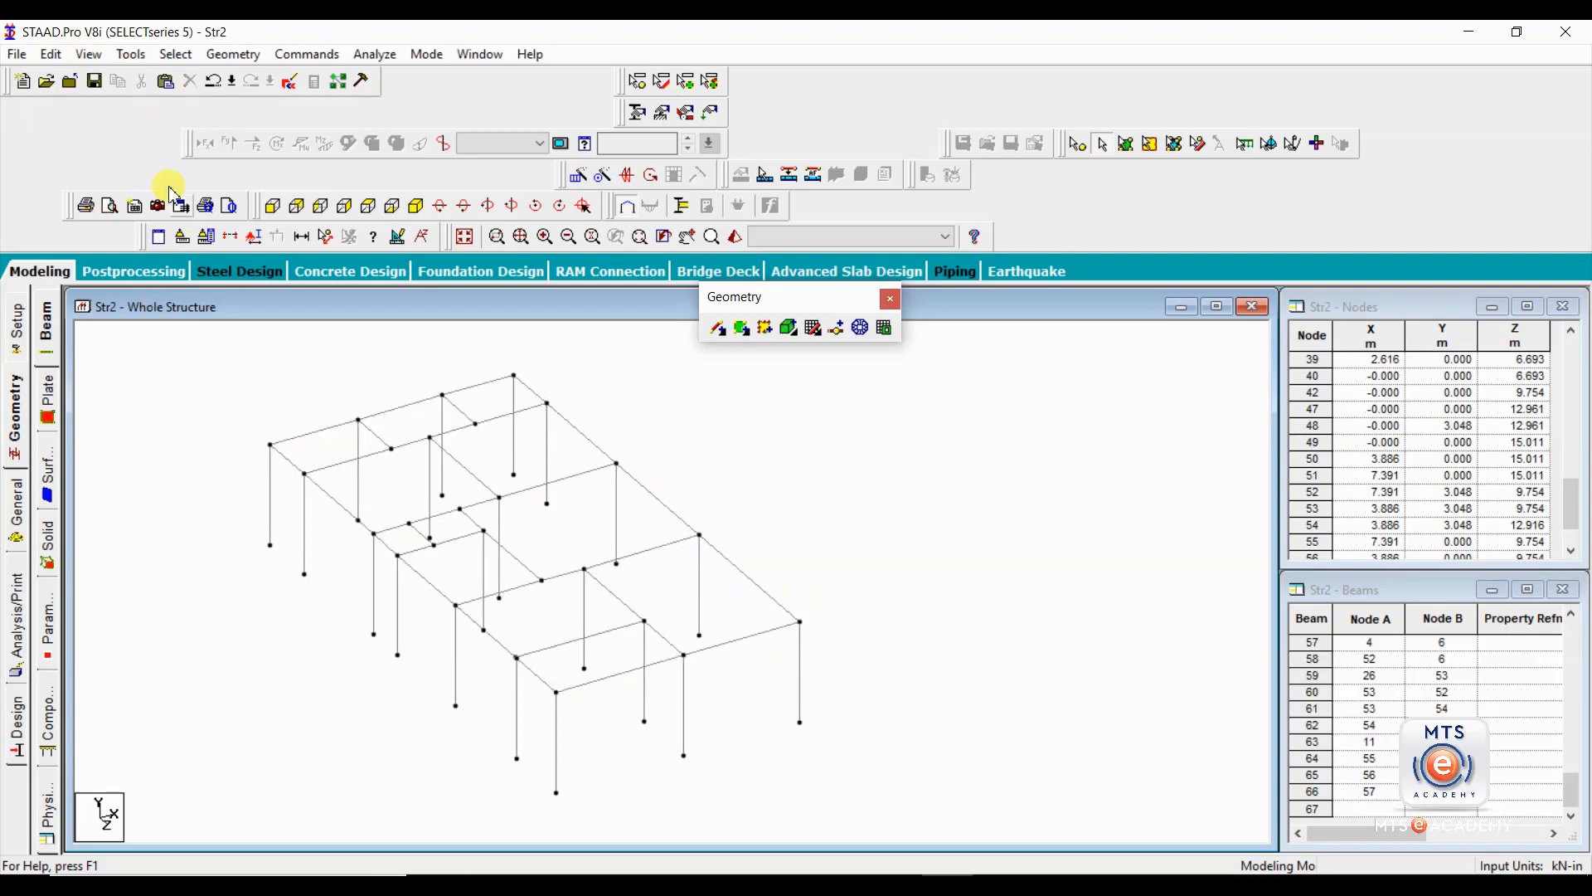
pyautogui.click(117, 56)
pyautogui.click(161, 74)
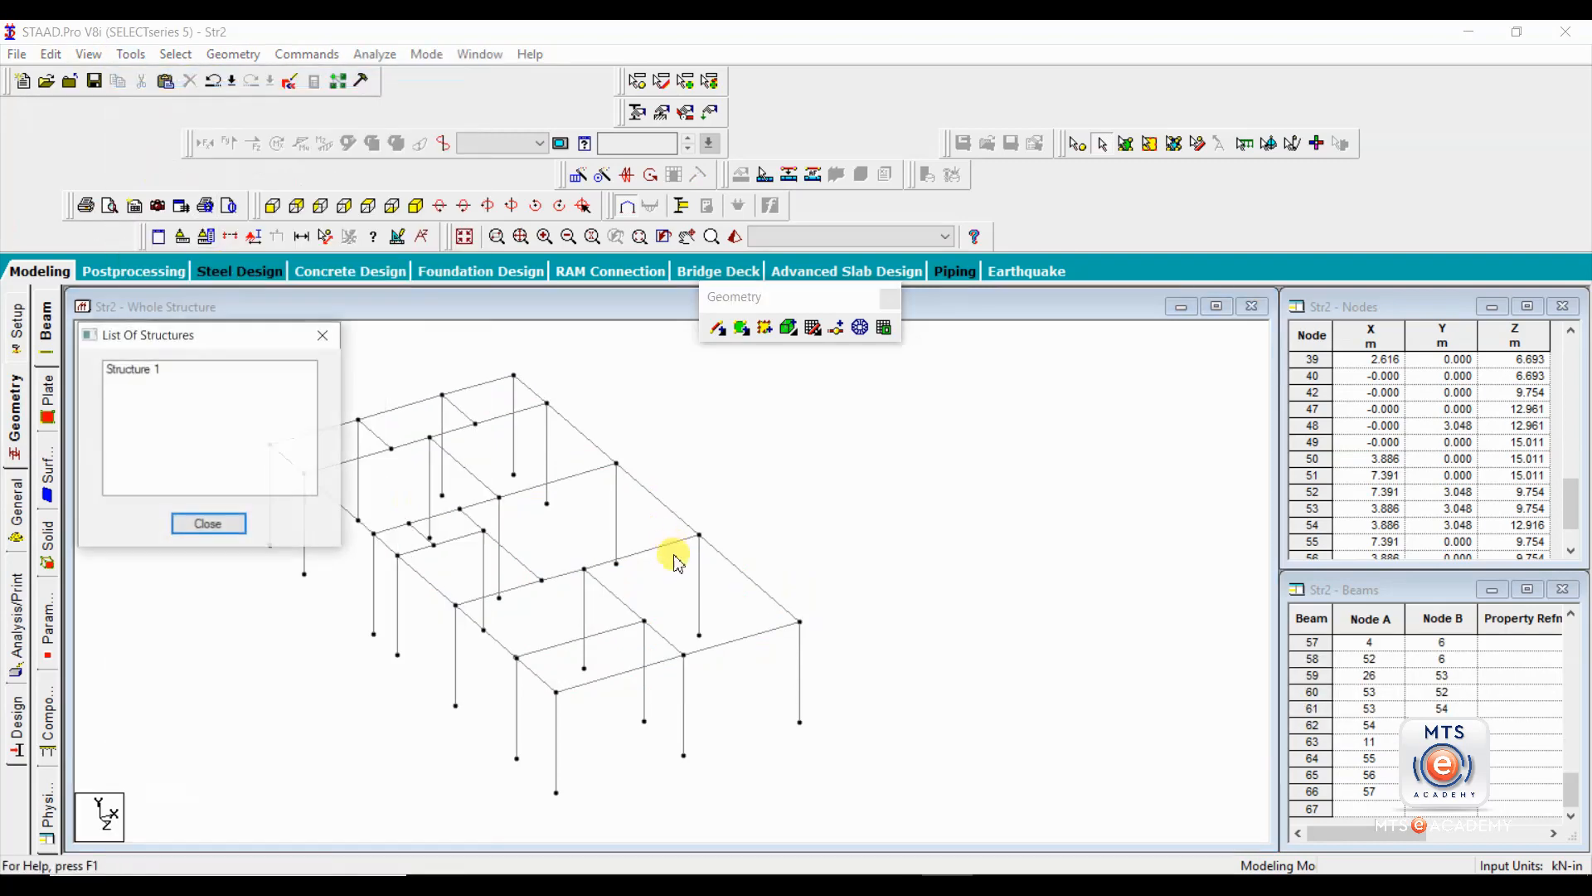
pyautogui.click(158, 370)
pyautogui.click(324, 334)
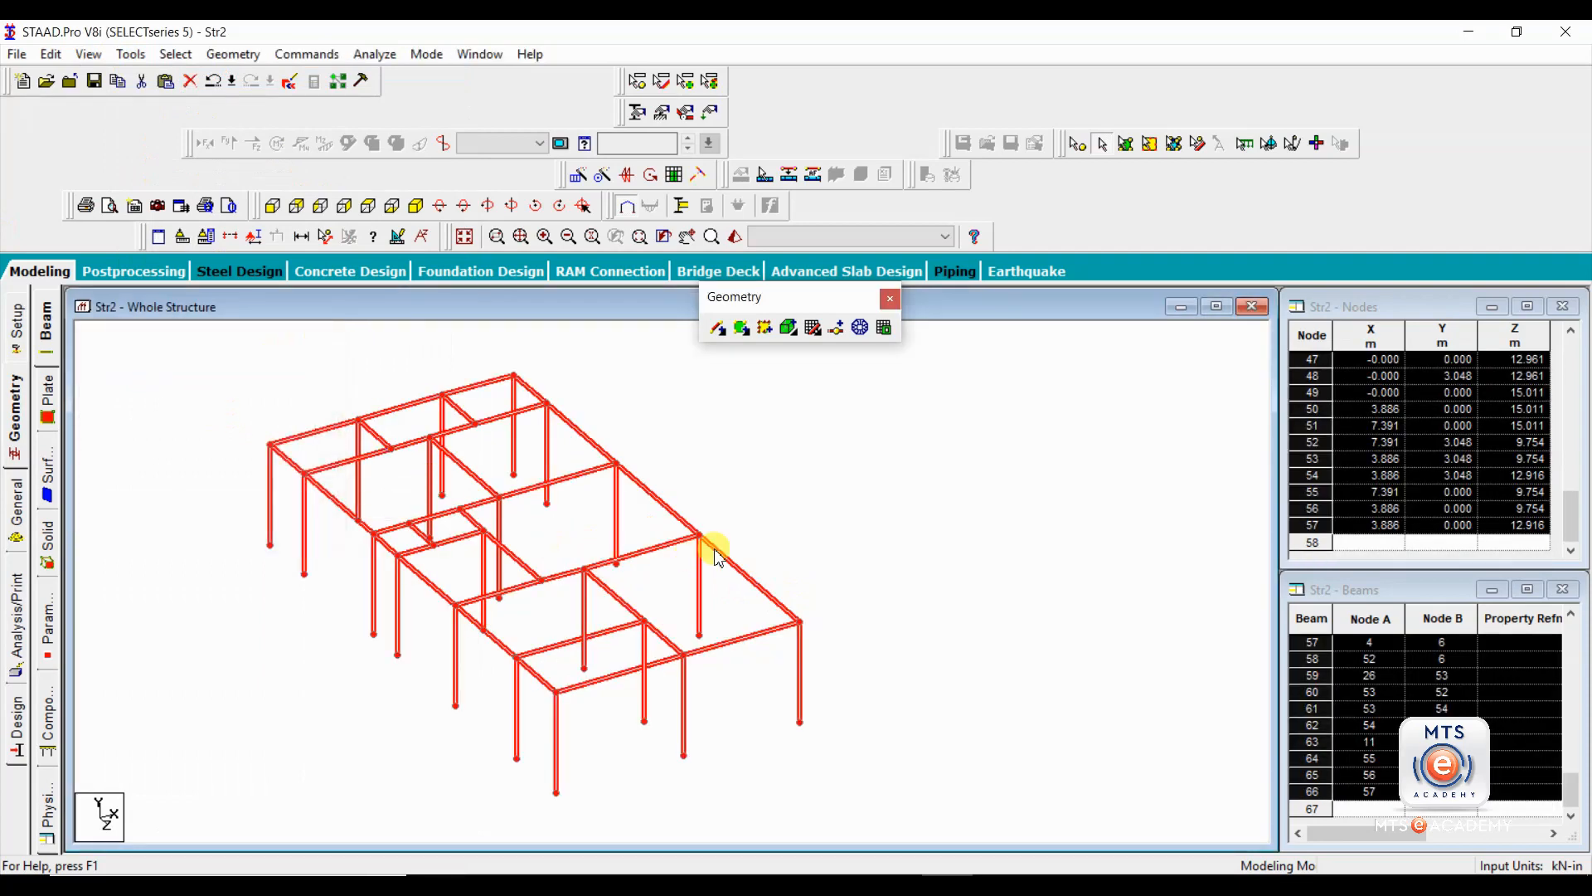
# Select all beams and columns of the frame and delete them together with the unattached nodes.
pyautogui.scroll(-5, 715, 549)
pyautogui.moveTo(753, 530); pyautogui.dragTo(818, 544, button='middle')
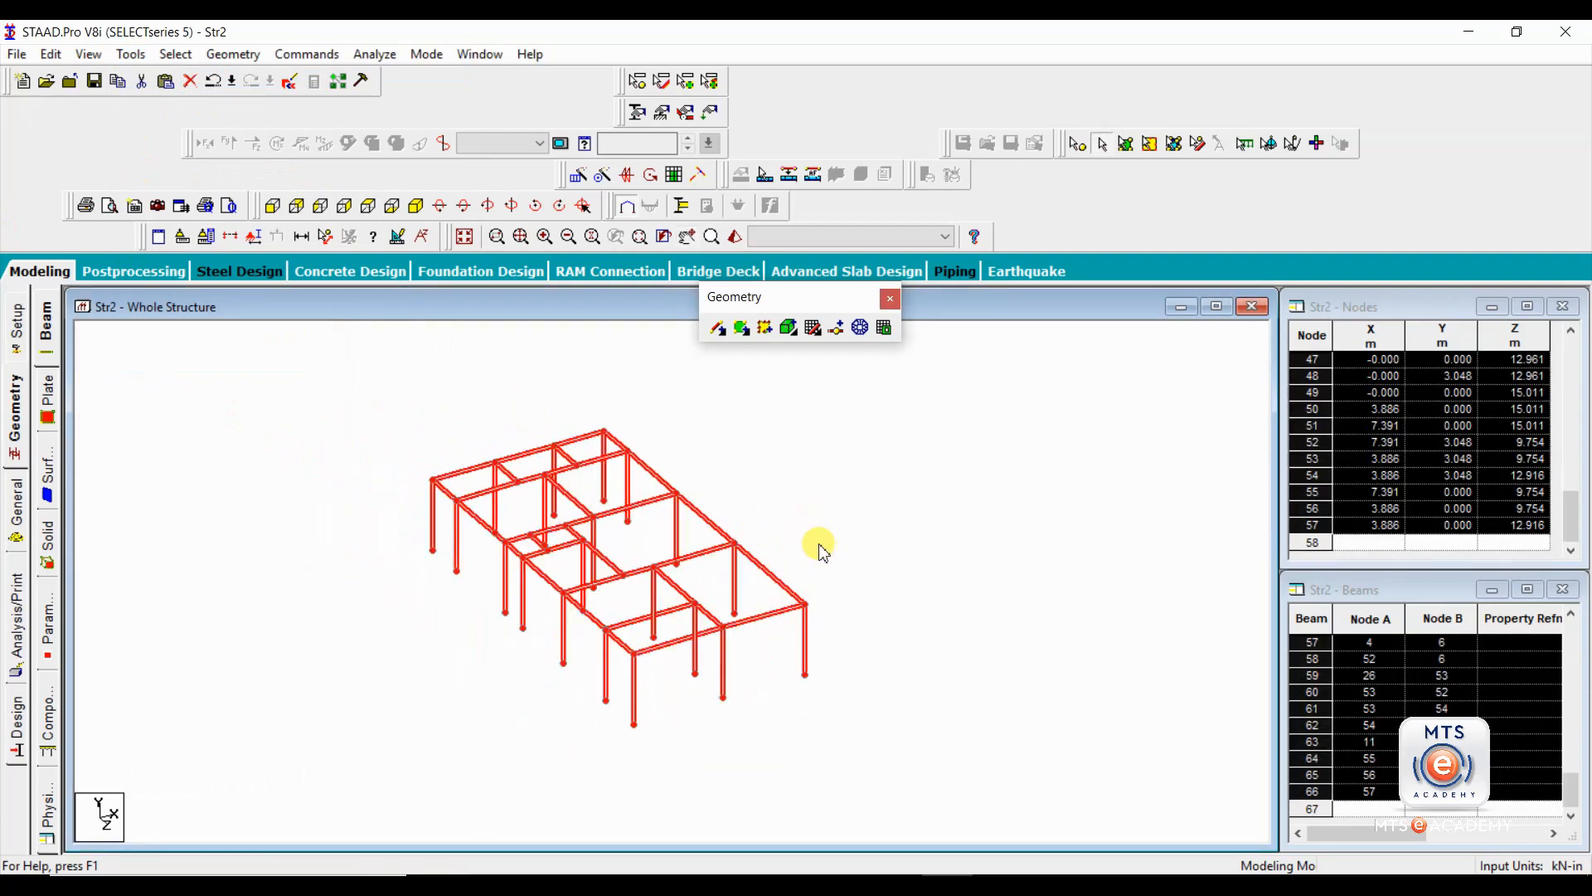
pyautogui.scroll(1, 821, 552)
pyautogui.scroll(-3, 816, 535)
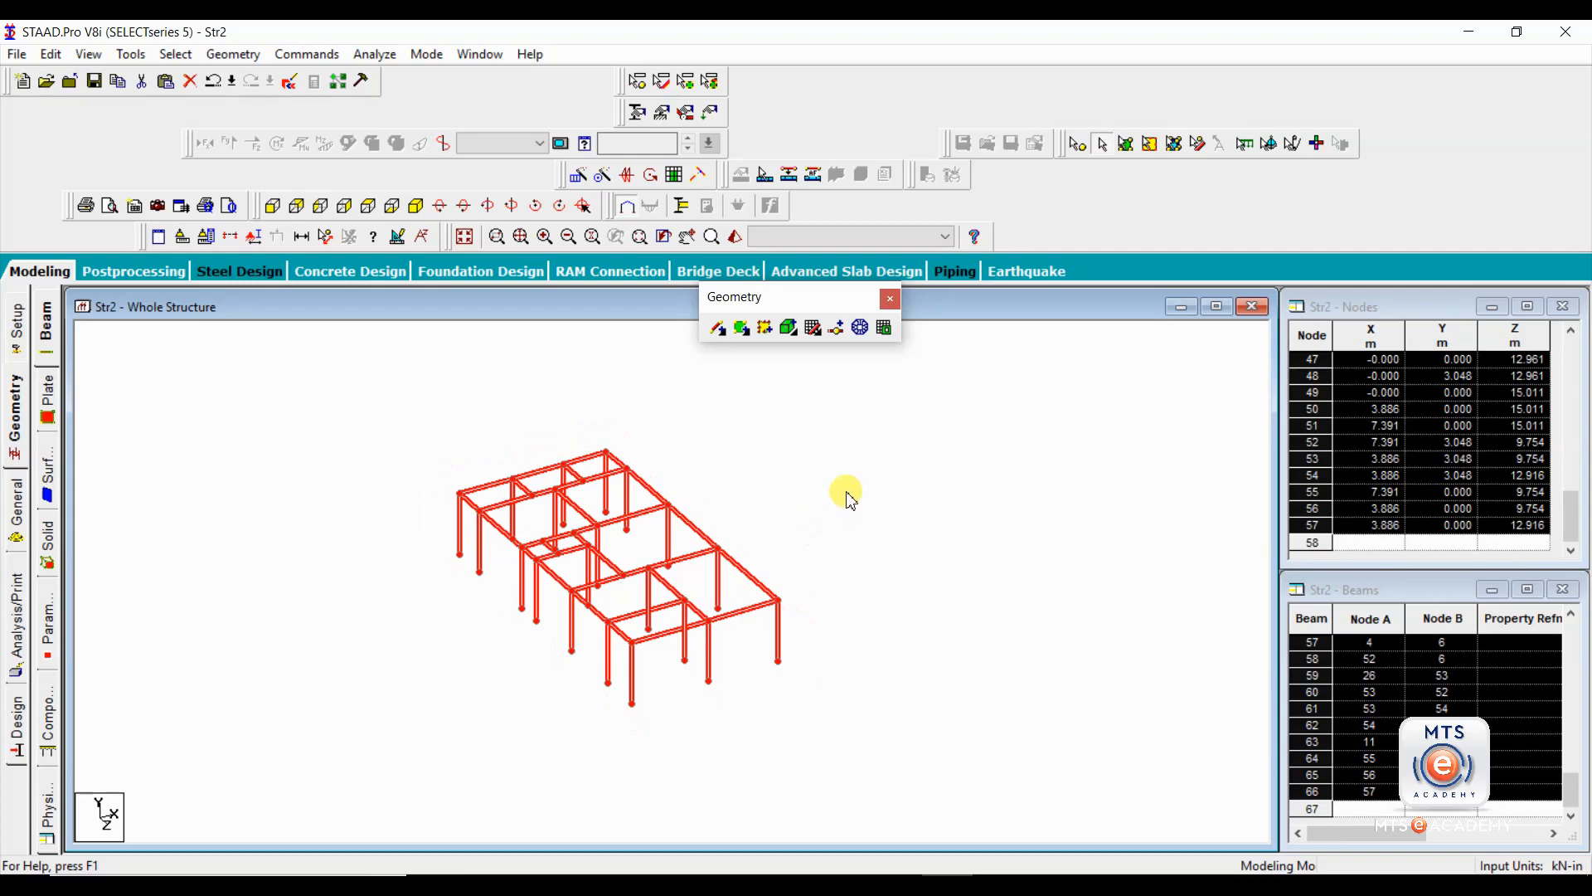
pyautogui.moveTo(940, 406); pyautogui.dragTo(326, 758)
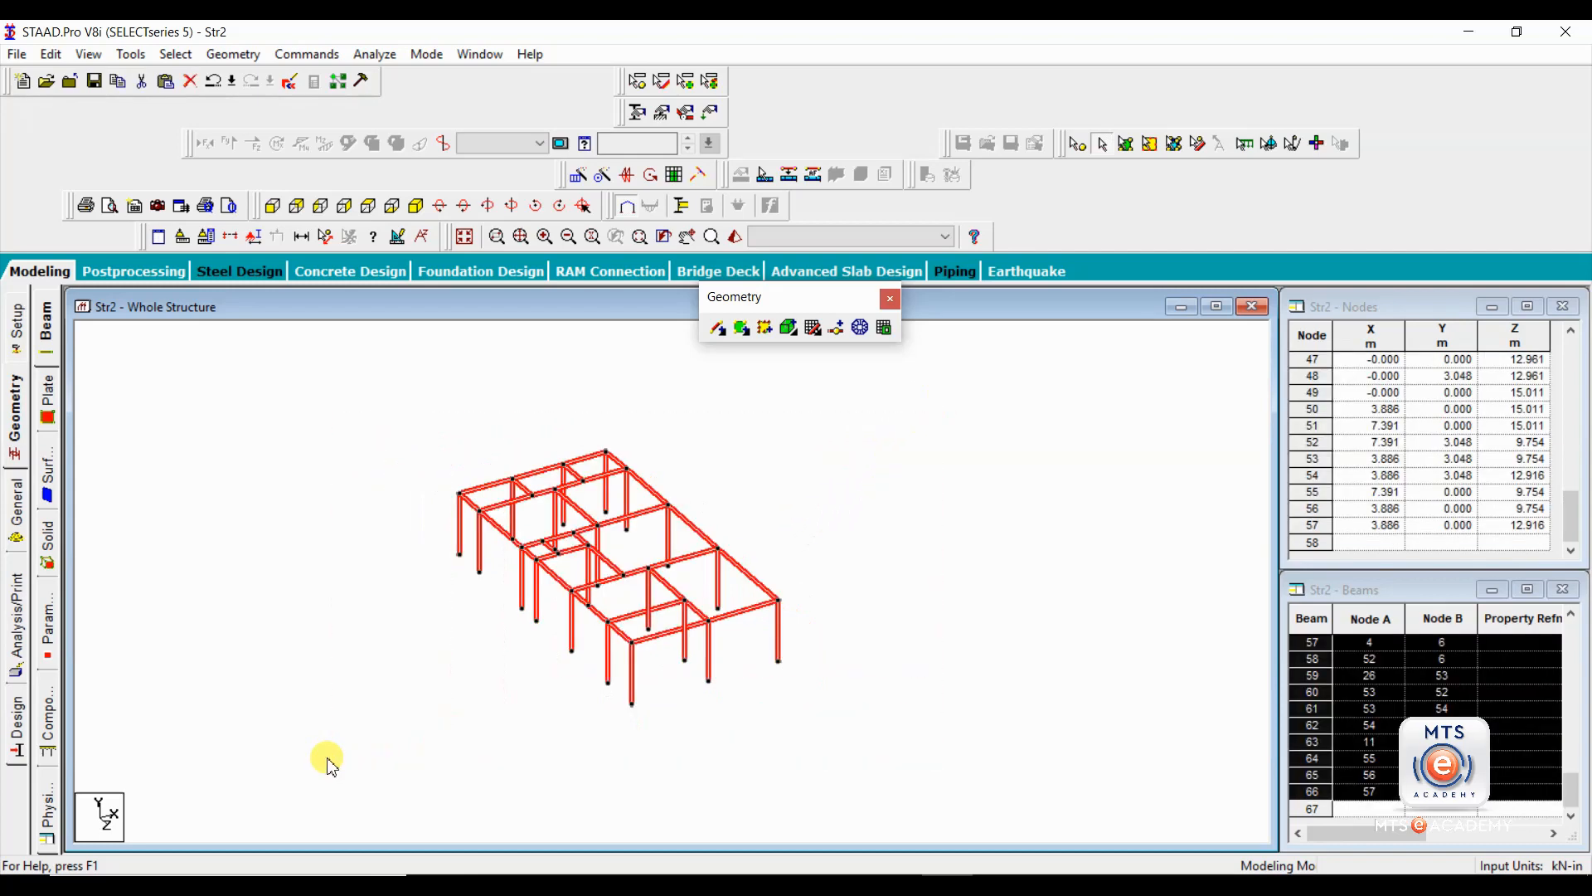
pyautogui.press('Delete')
pyautogui.press('Return')
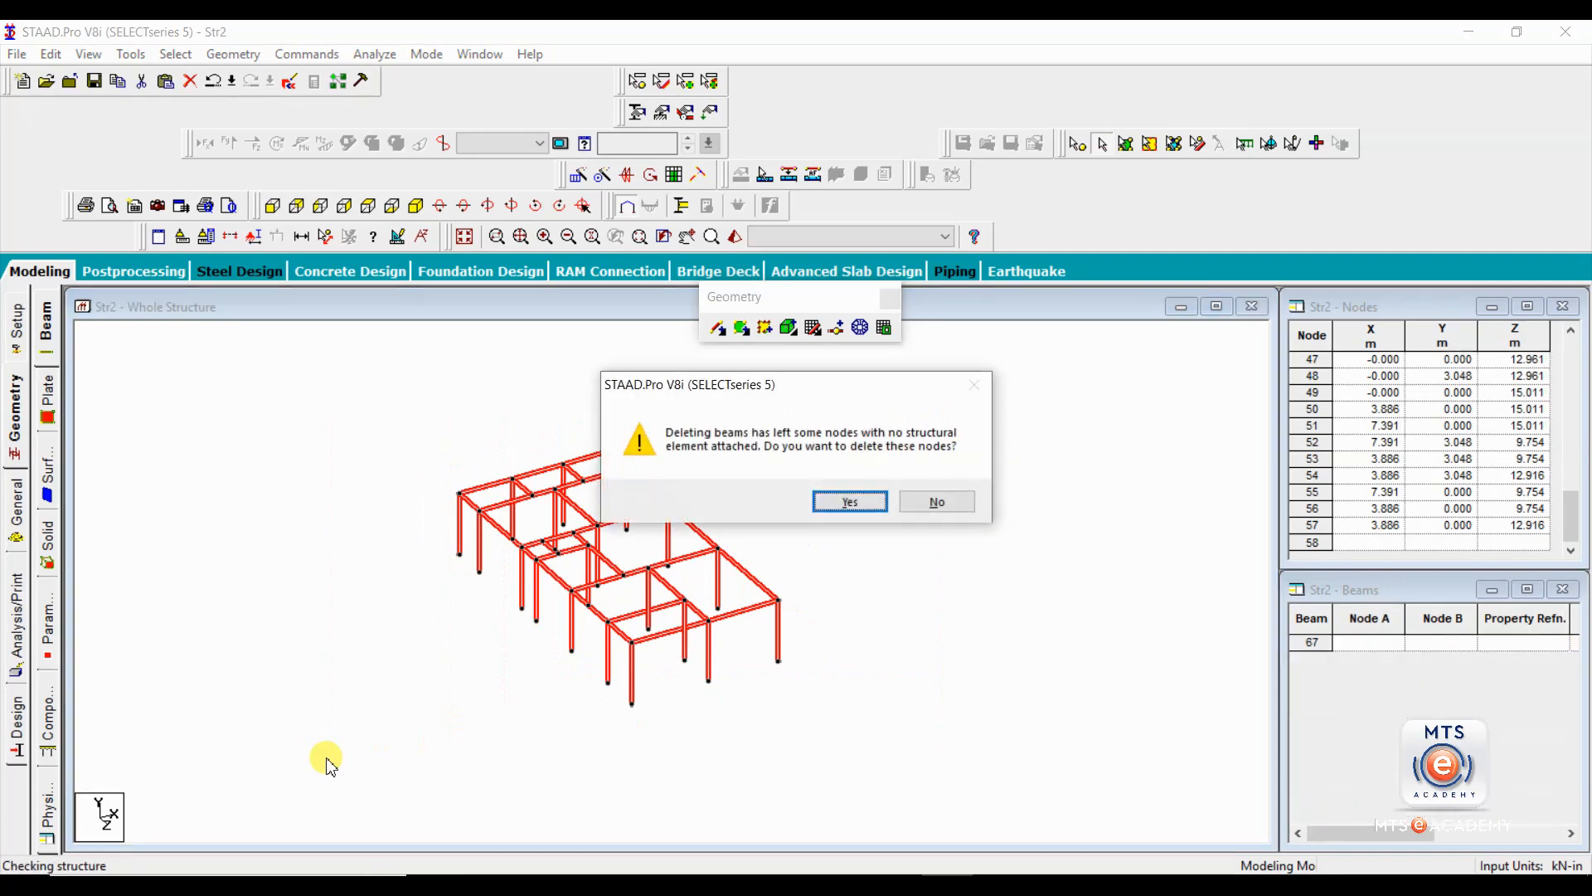
pyautogui.press('Return')
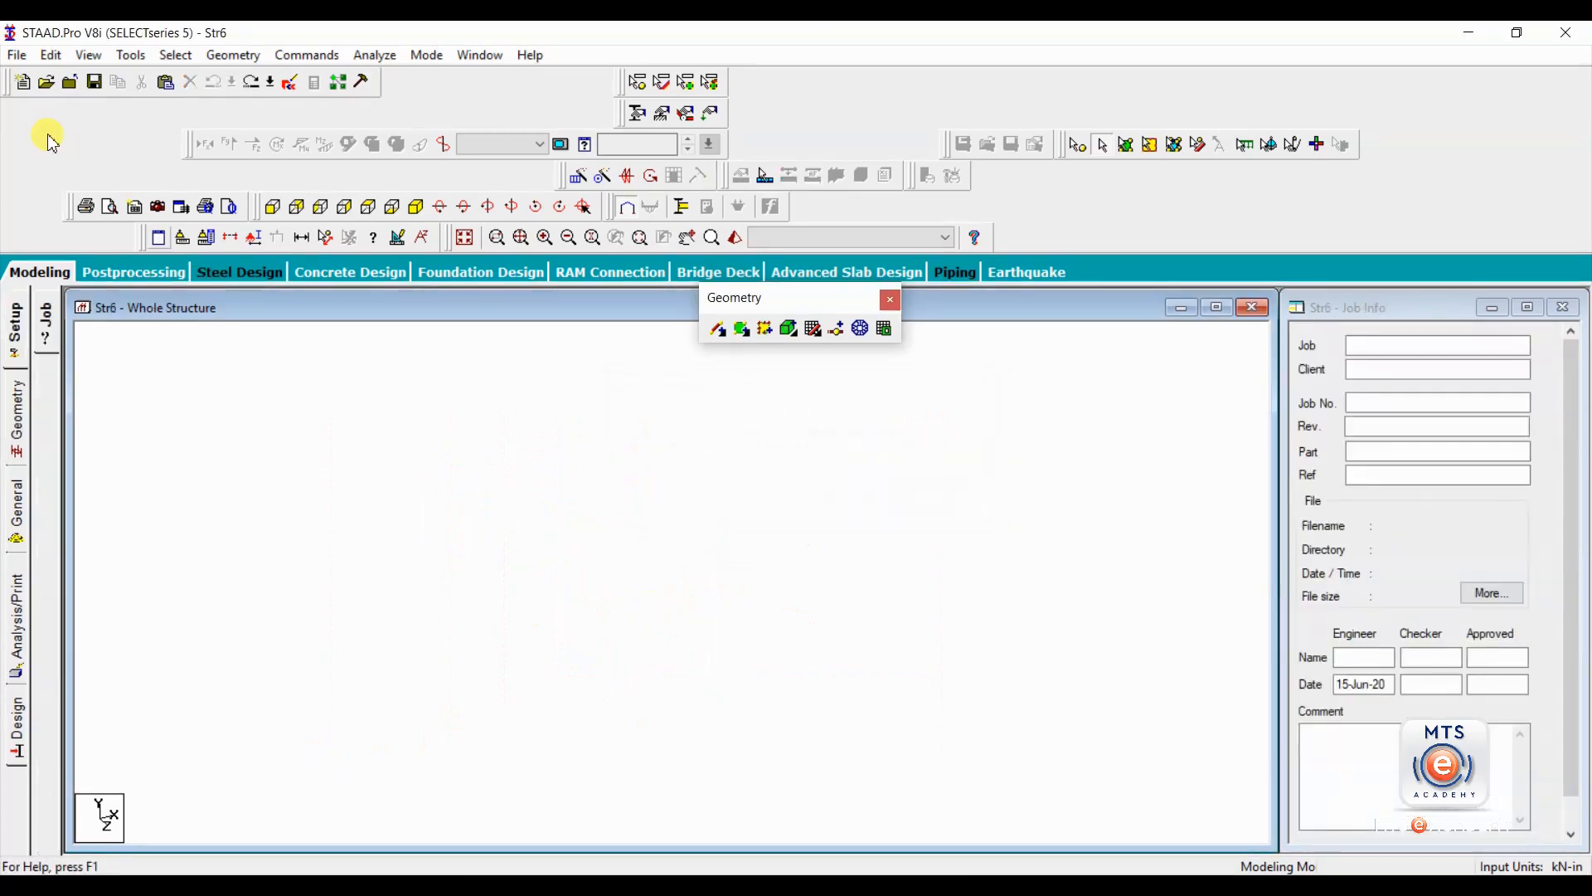
# Start a new DXF import without saving the changes to Str6, and open 5-2-20.dxf from the dxf frame folder.
pyautogui.click(17, 55)
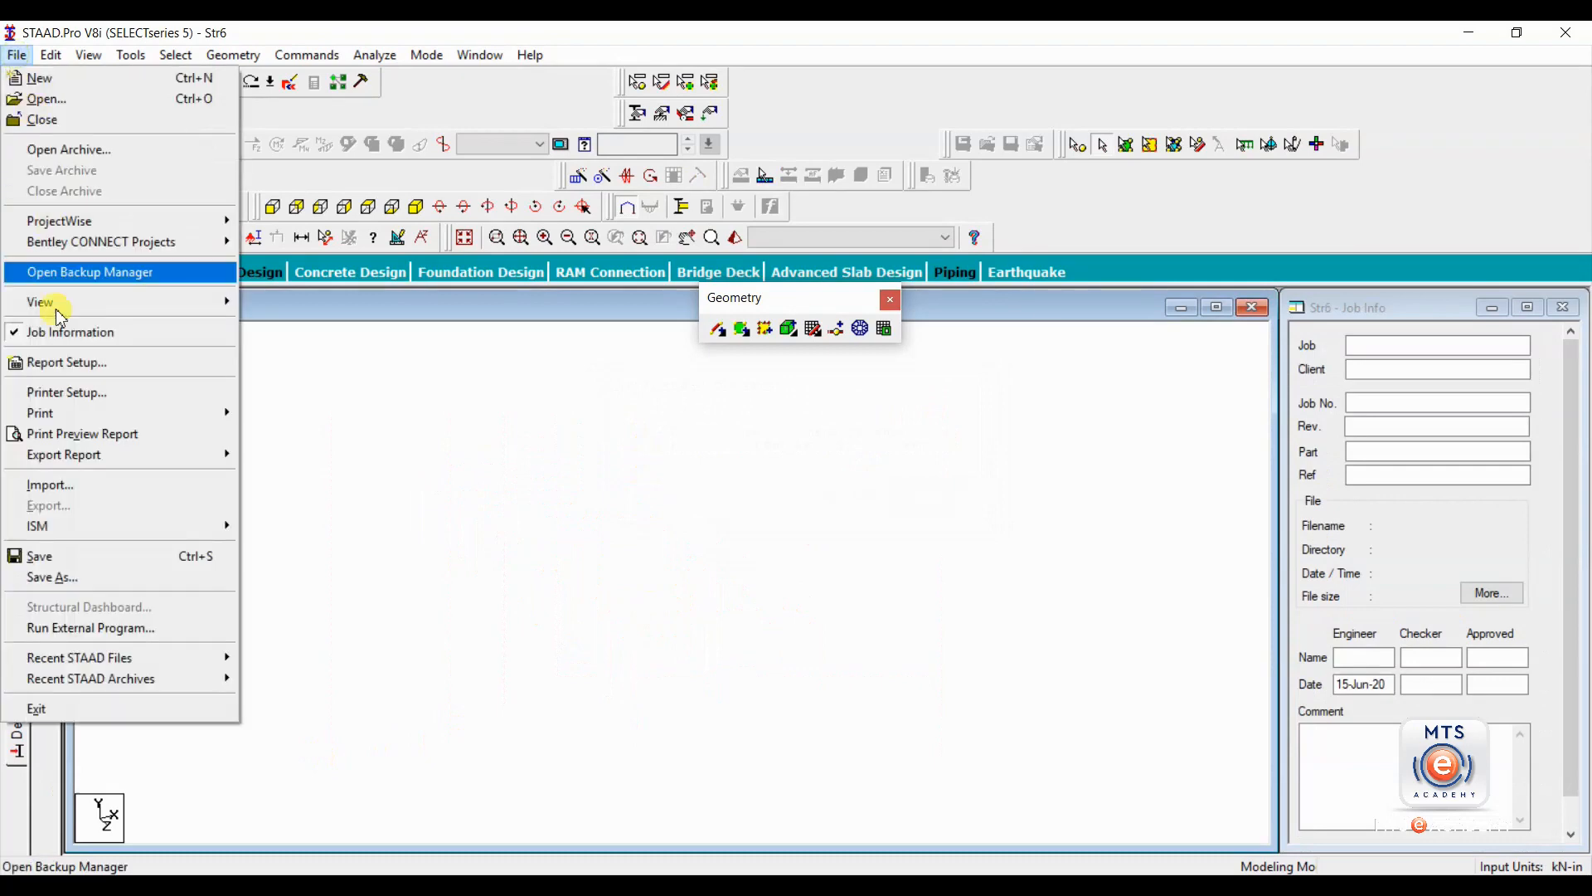
pyautogui.click(65, 488)
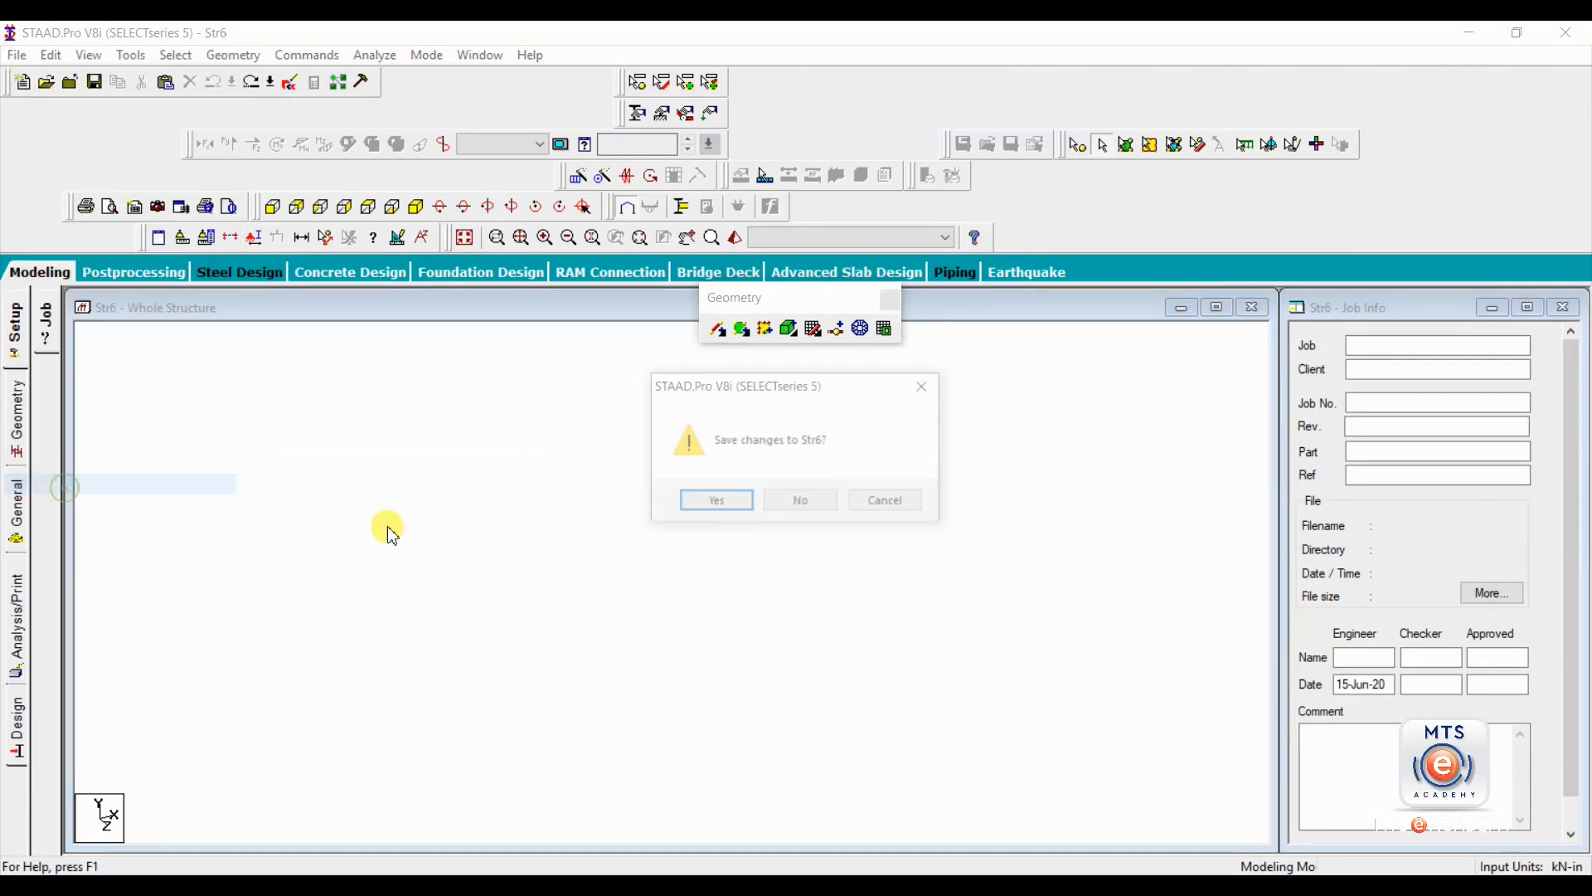
pyautogui.click(792, 501)
pyautogui.click(697, 534)
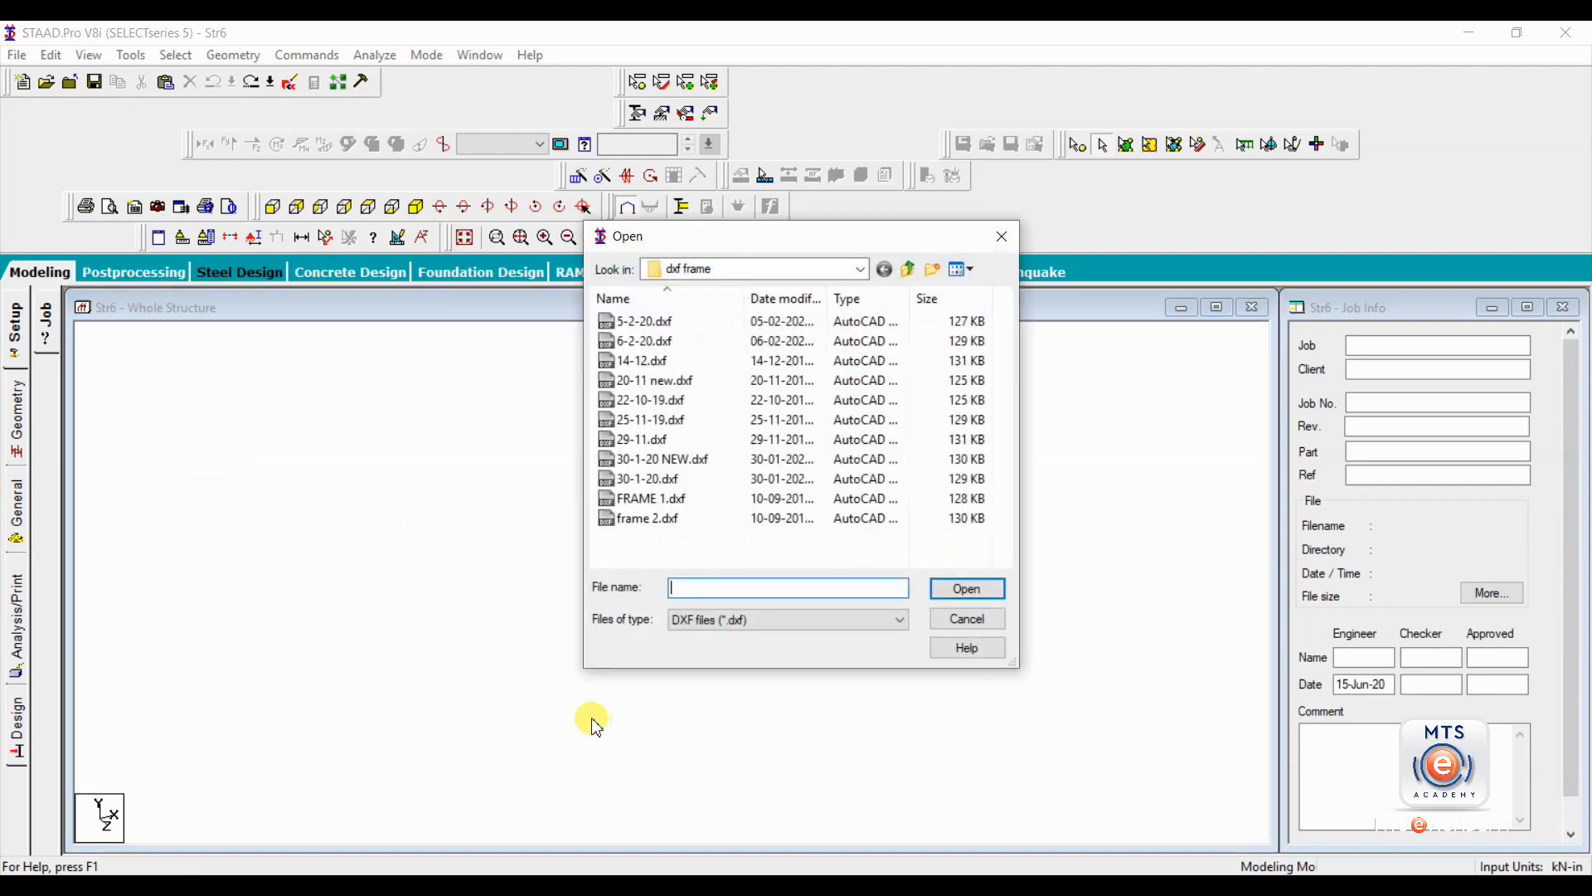
pyautogui.click(658, 330)
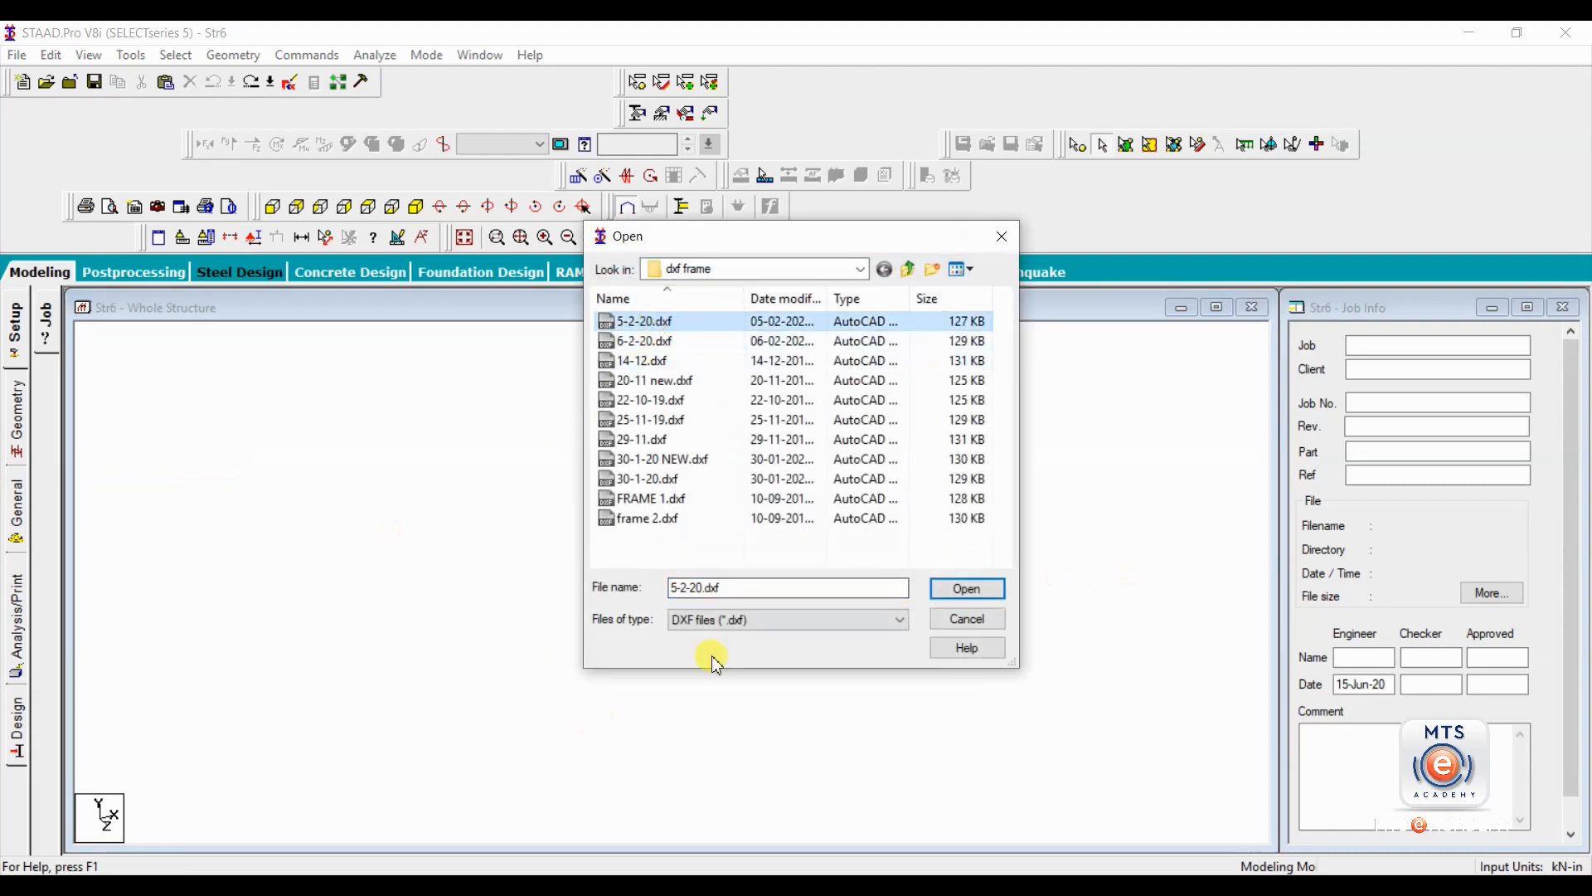
pyautogui.click(968, 589)
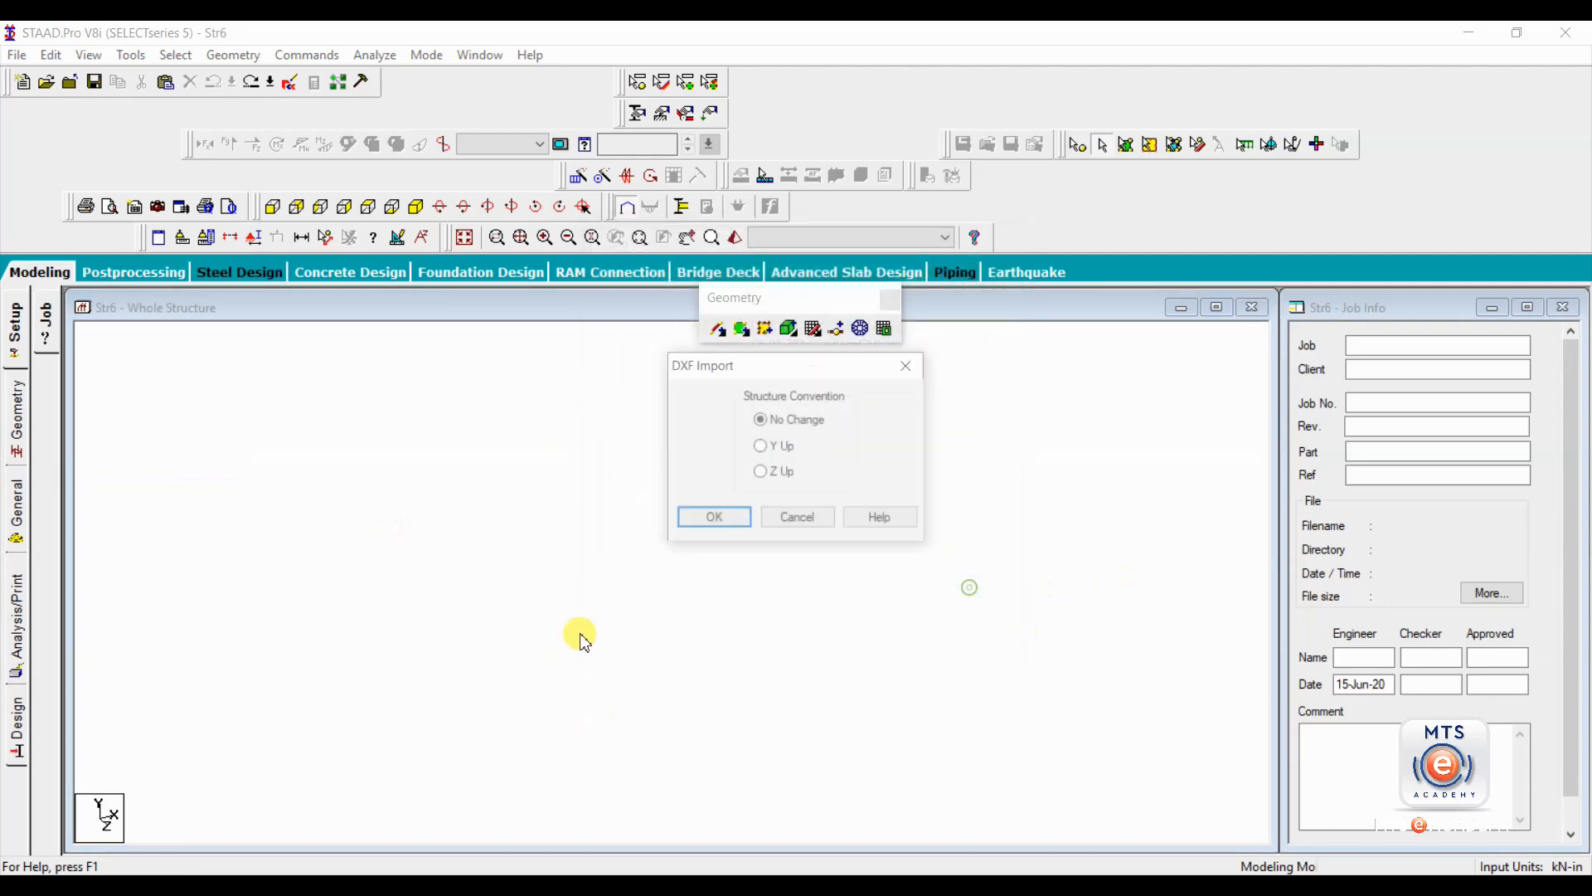
# Import the frame with the Y Up structure convention and inch and kilonewton input units.
pyautogui.click(767, 448)
pyautogui.click(712, 520)
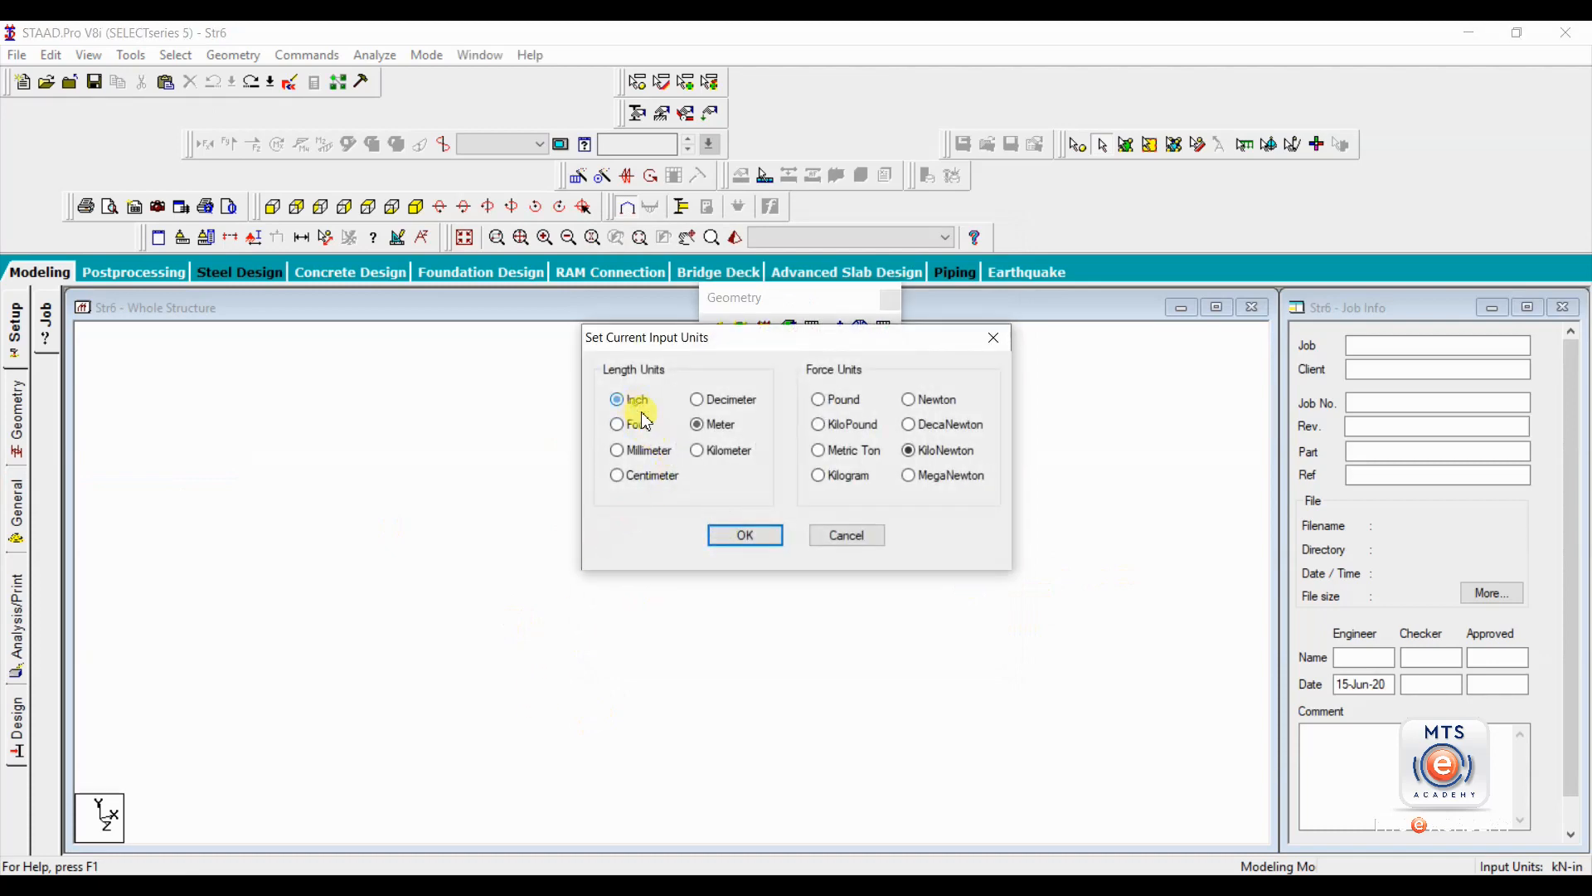
pyautogui.click(748, 541)
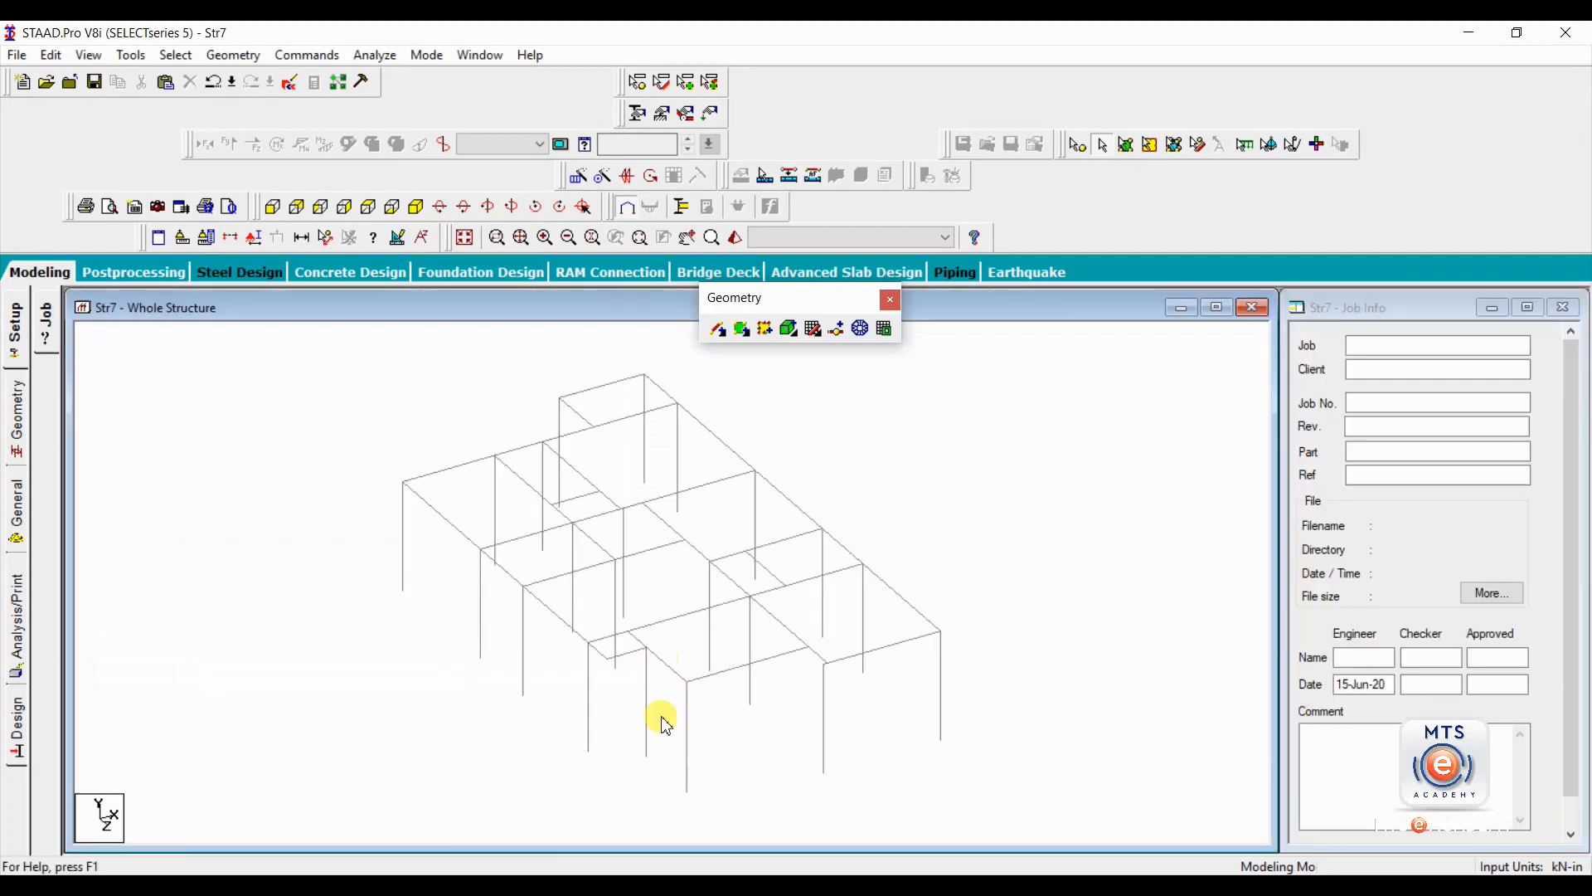
# Select the entire imported frame and intersect its members with a tolerance of 0 m.
pyautogui.moveTo(754, 558); pyautogui.dragTo(703, 550, button='middle')
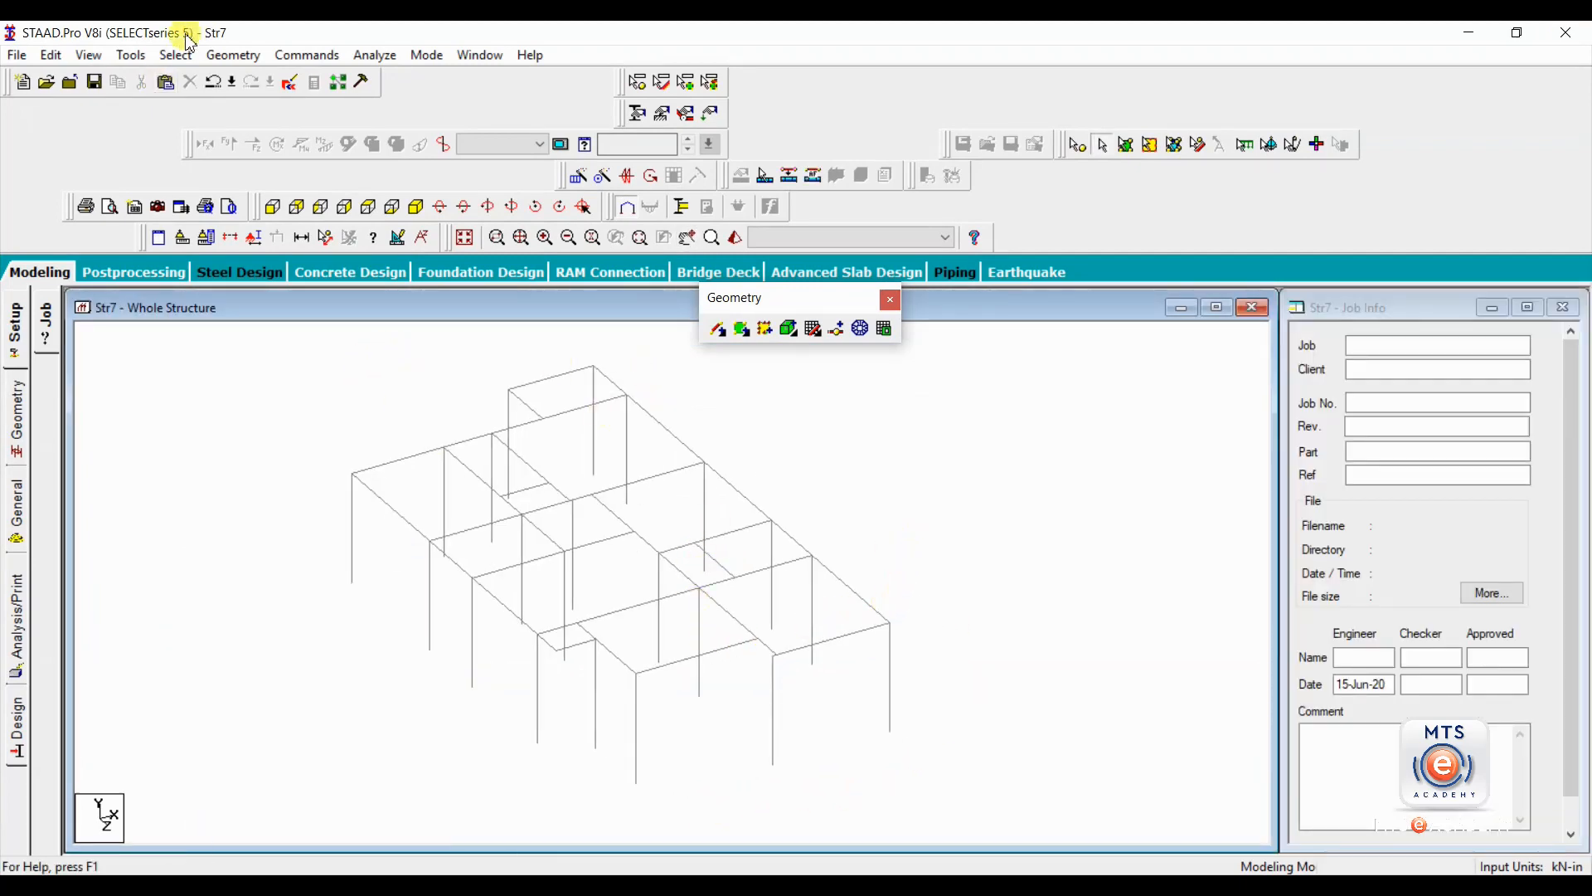
pyautogui.scroll(-3, 551, 508)
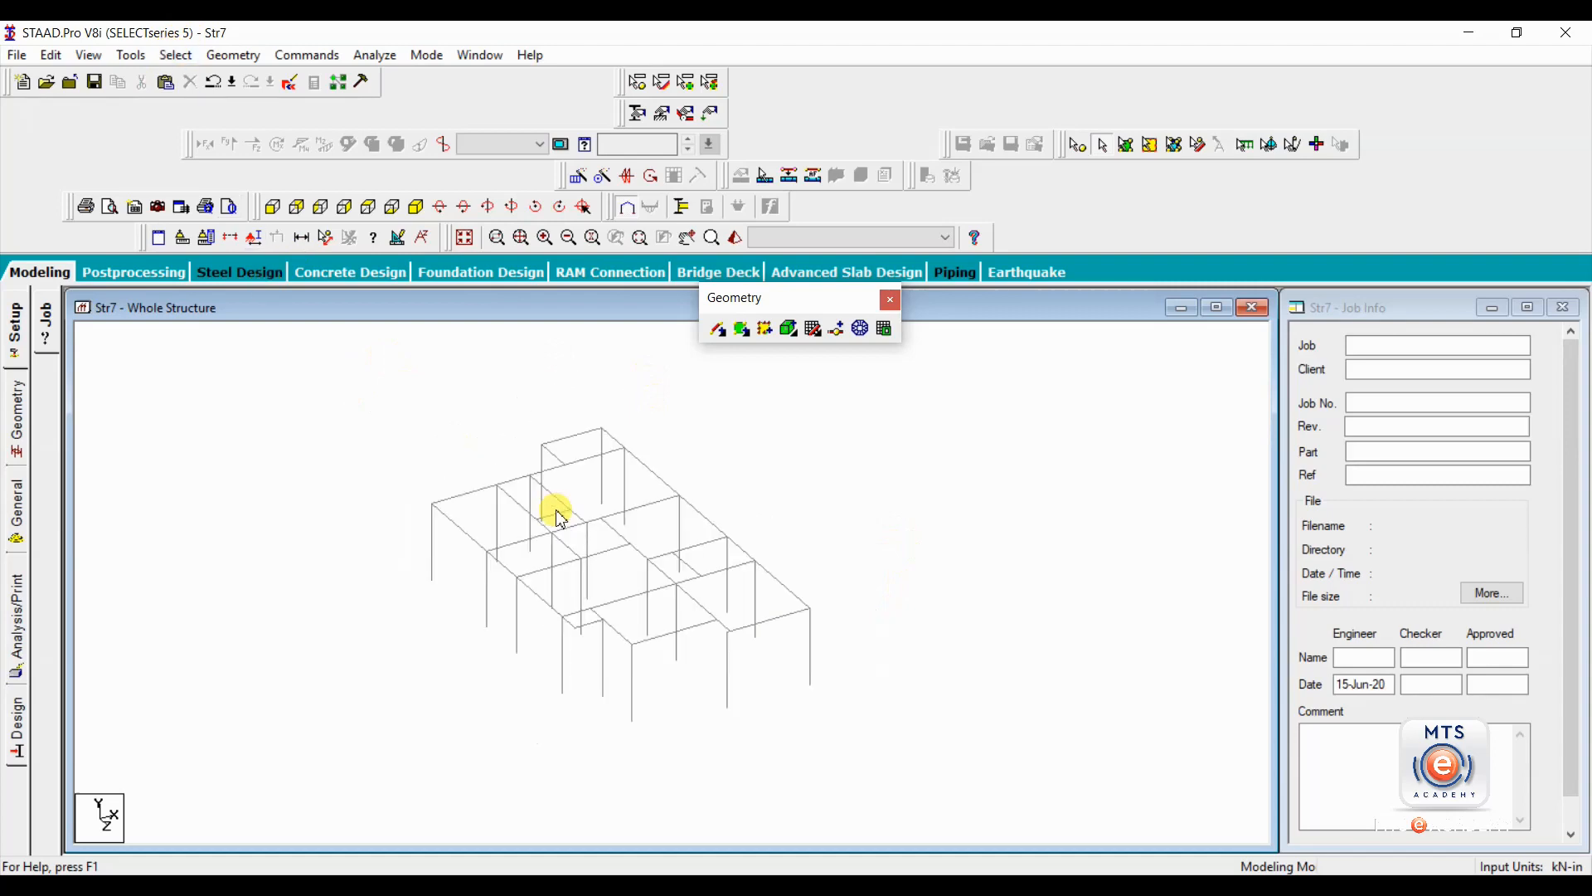
pyautogui.hotkey('ctrl', 'a')
pyautogui.click(233, 55)
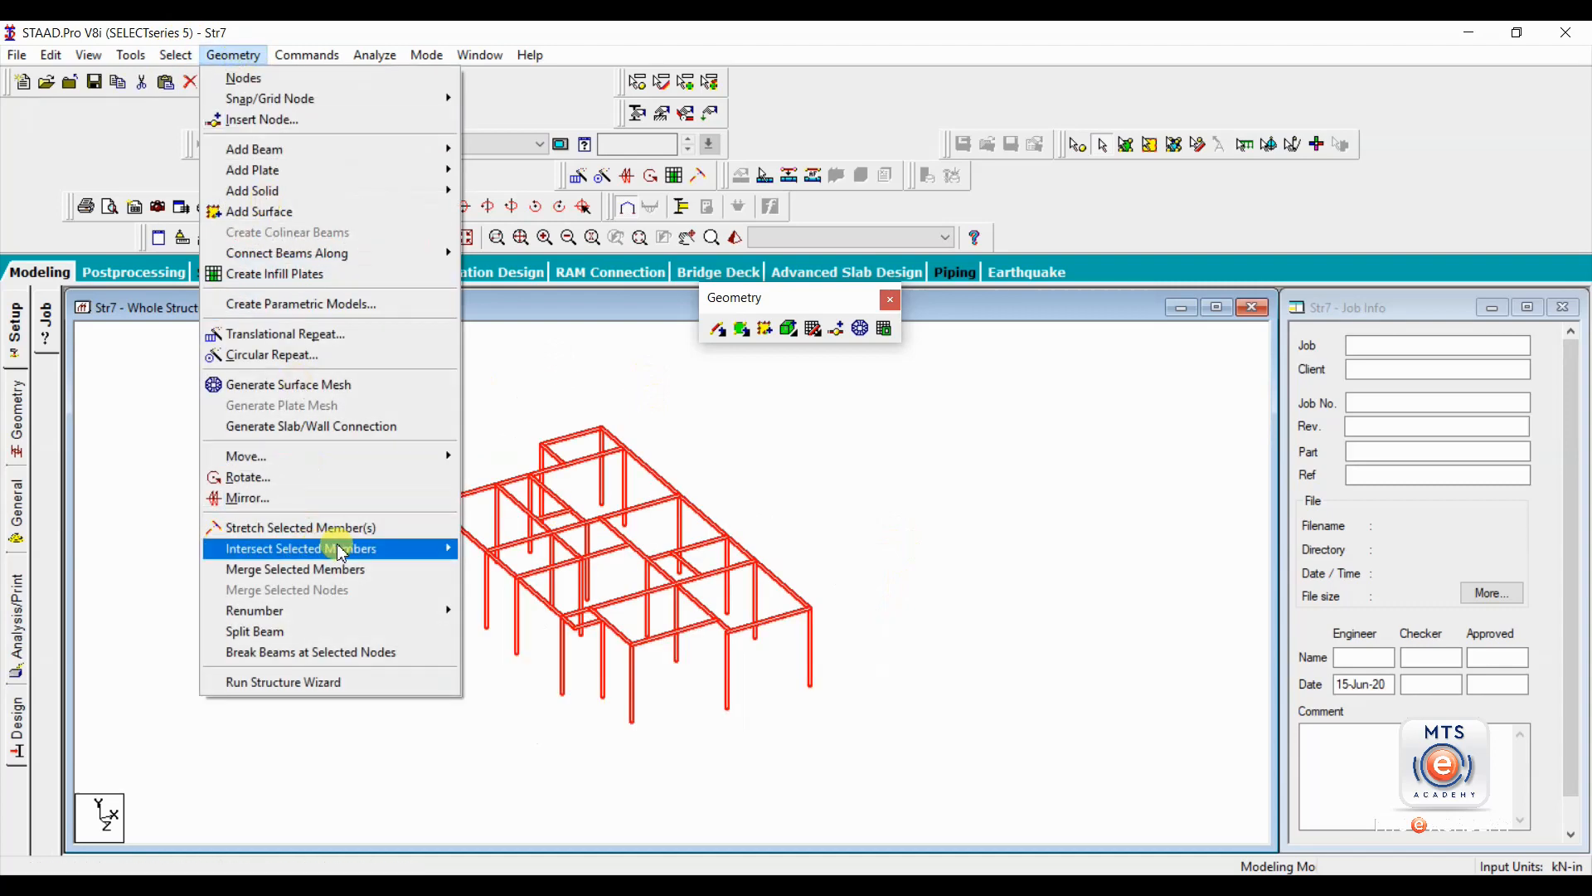
pyautogui.moveTo(341, 554)
pyautogui.click(506, 553)
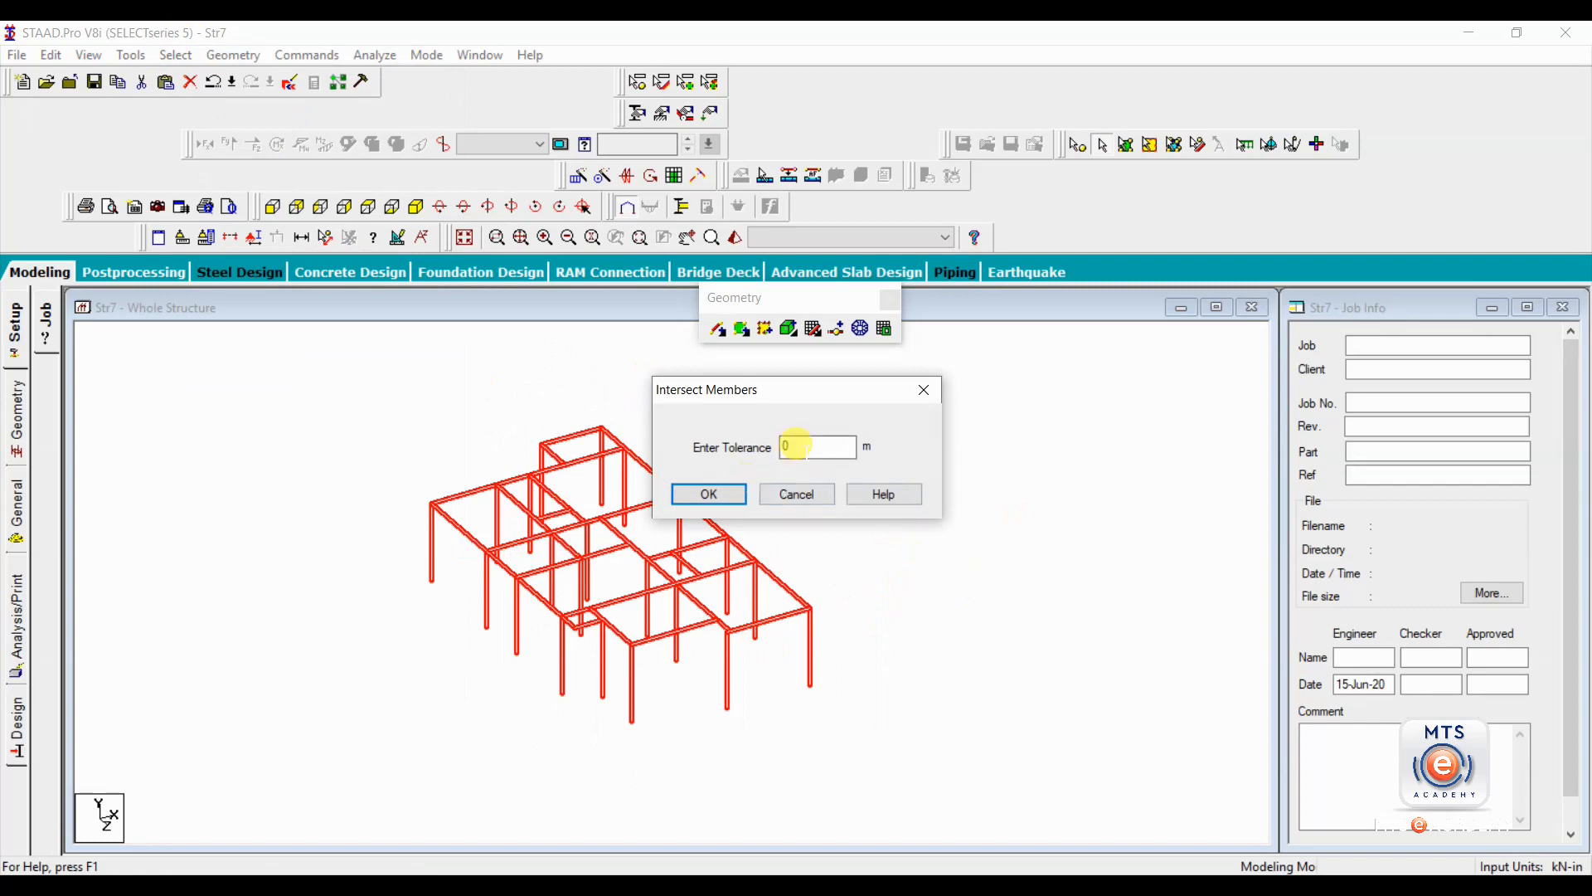
pyautogui.click(711, 494)
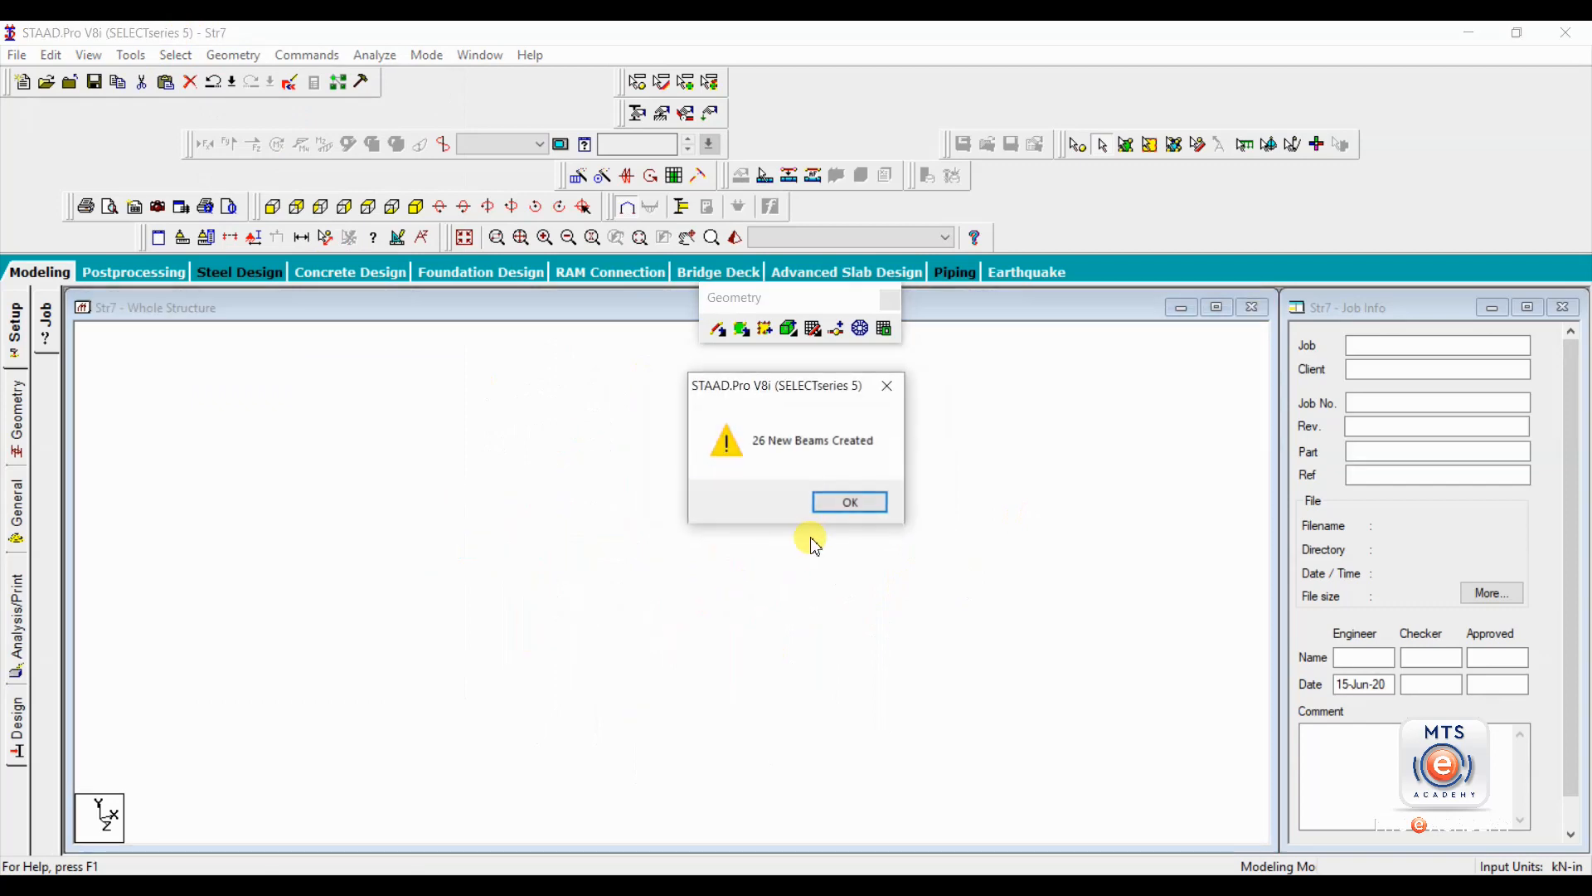
pyautogui.click(844, 500)
pyautogui.click(776, 515)
# Check the intersected frame for multiple structures, highlighting Structure 1 and Structure 2 in turn.
pyautogui.click(131, 55)
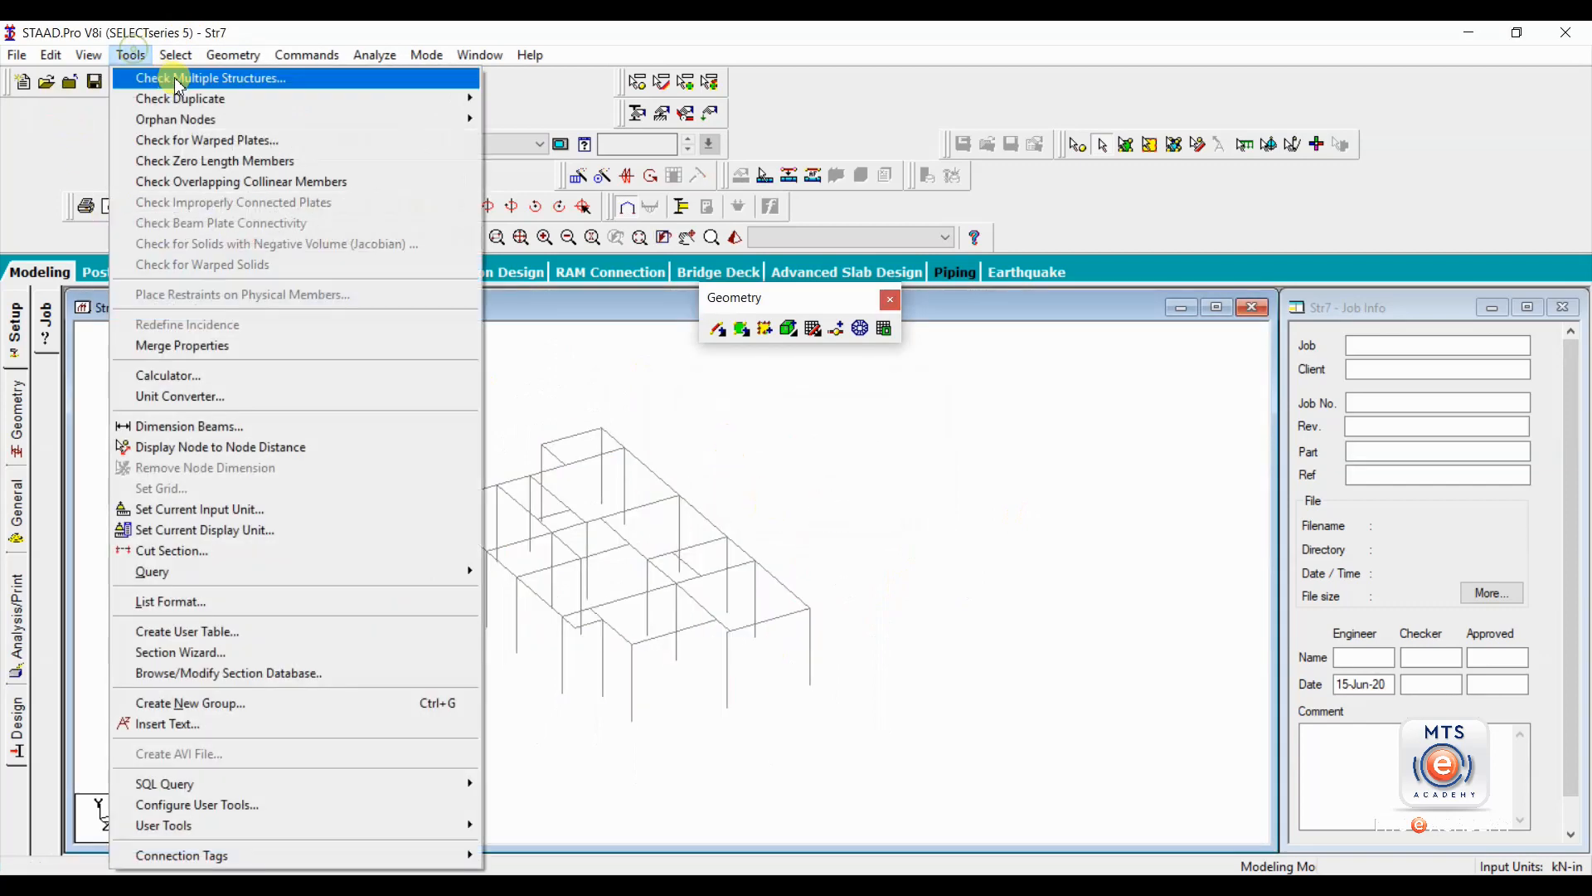
pyautogui.click(191, 79)
pyautogui.click(143, 370)
pyautogui.click(150, 384)
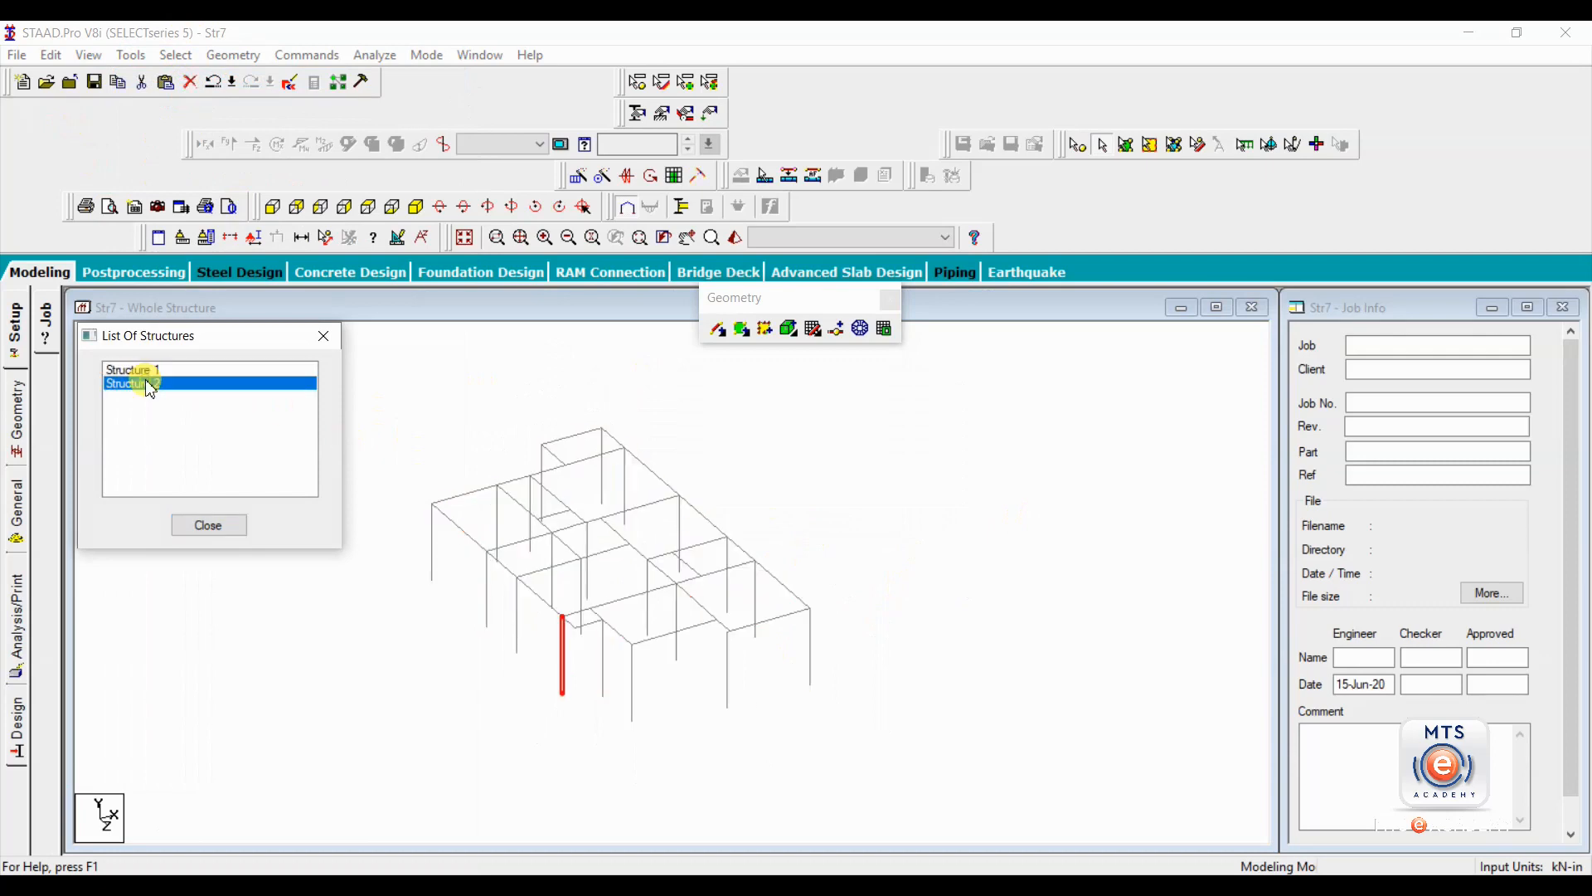
pyautogui.click(323, 336)
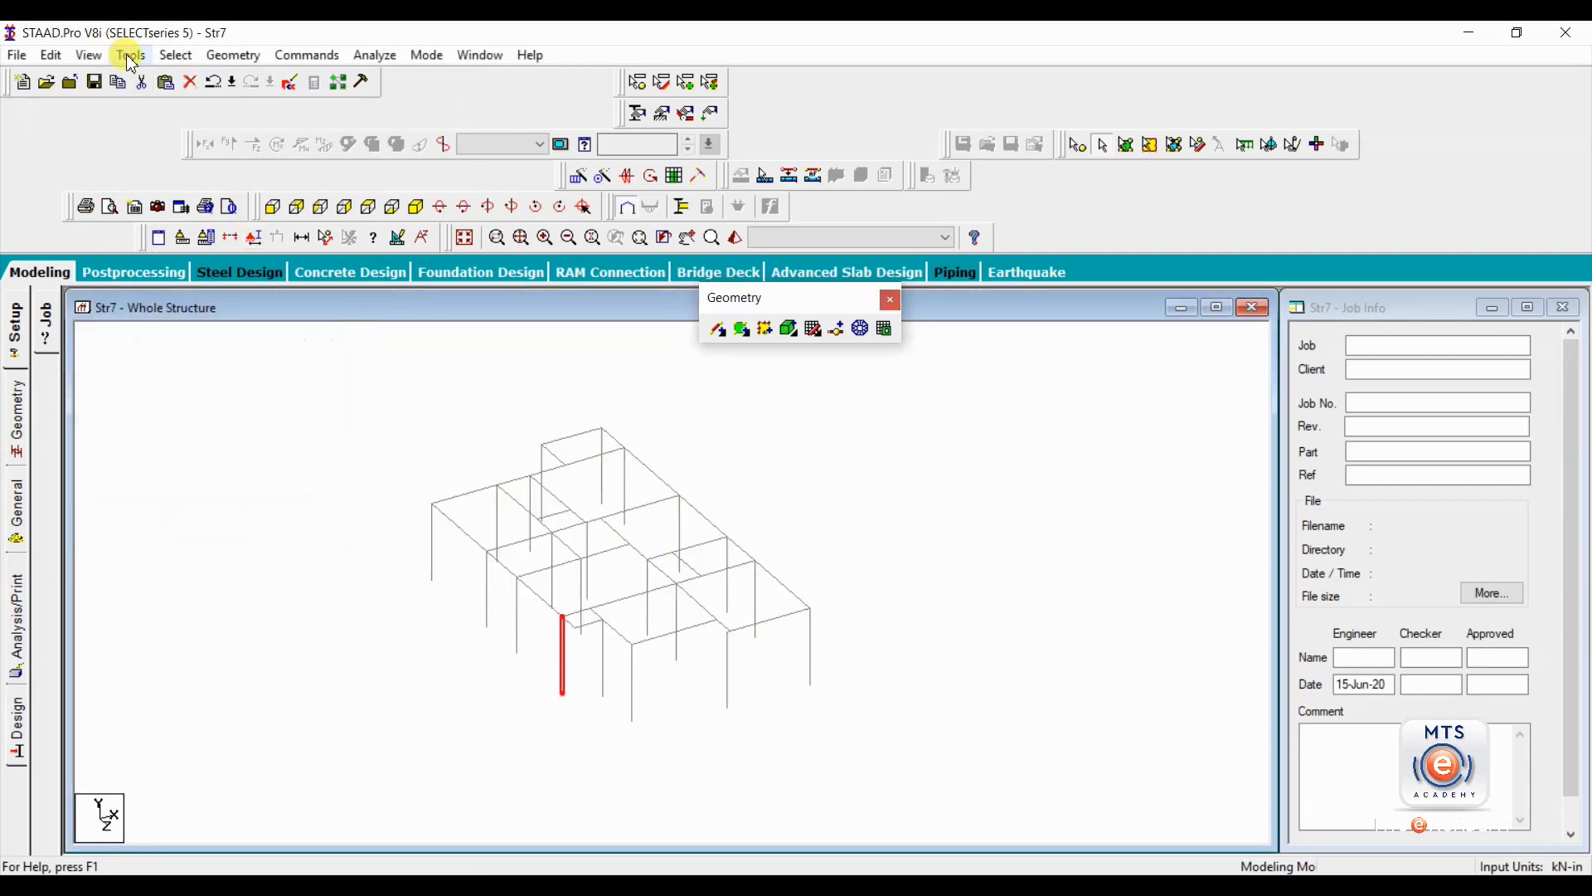
# Check the frame for duplicate nodes with a tolerance of 0 m and merge nodes 11 and 46, deleting the second node in all sets.
pyautogui.click(131, 55)
pyautogui.moveTo(198, 103)
pyautogui.click(510, 100)
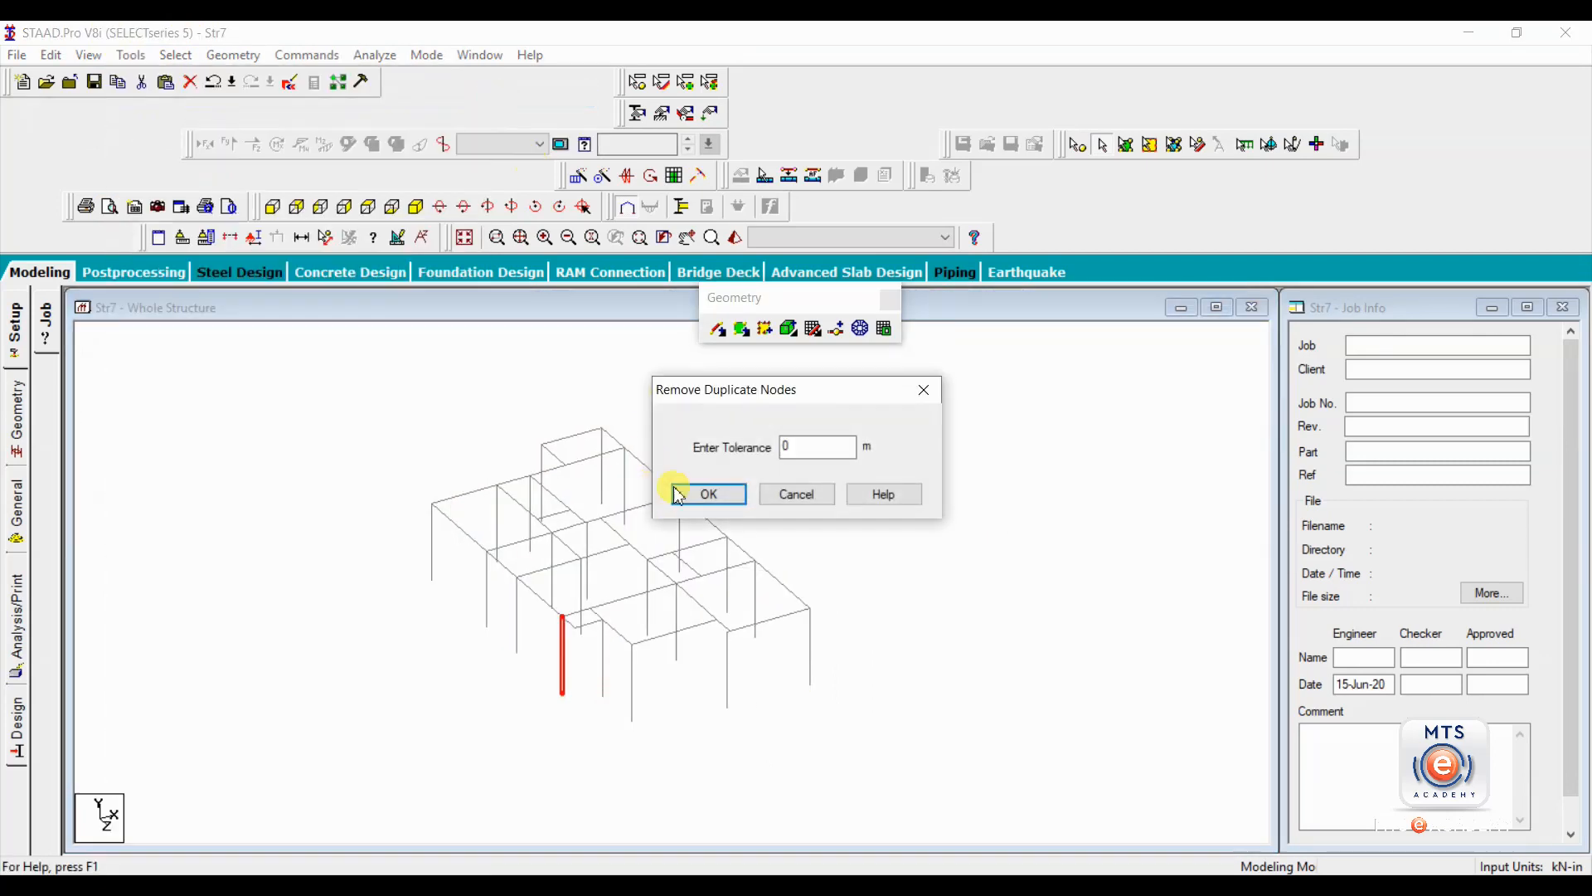
pyautogui.click(710, 495)
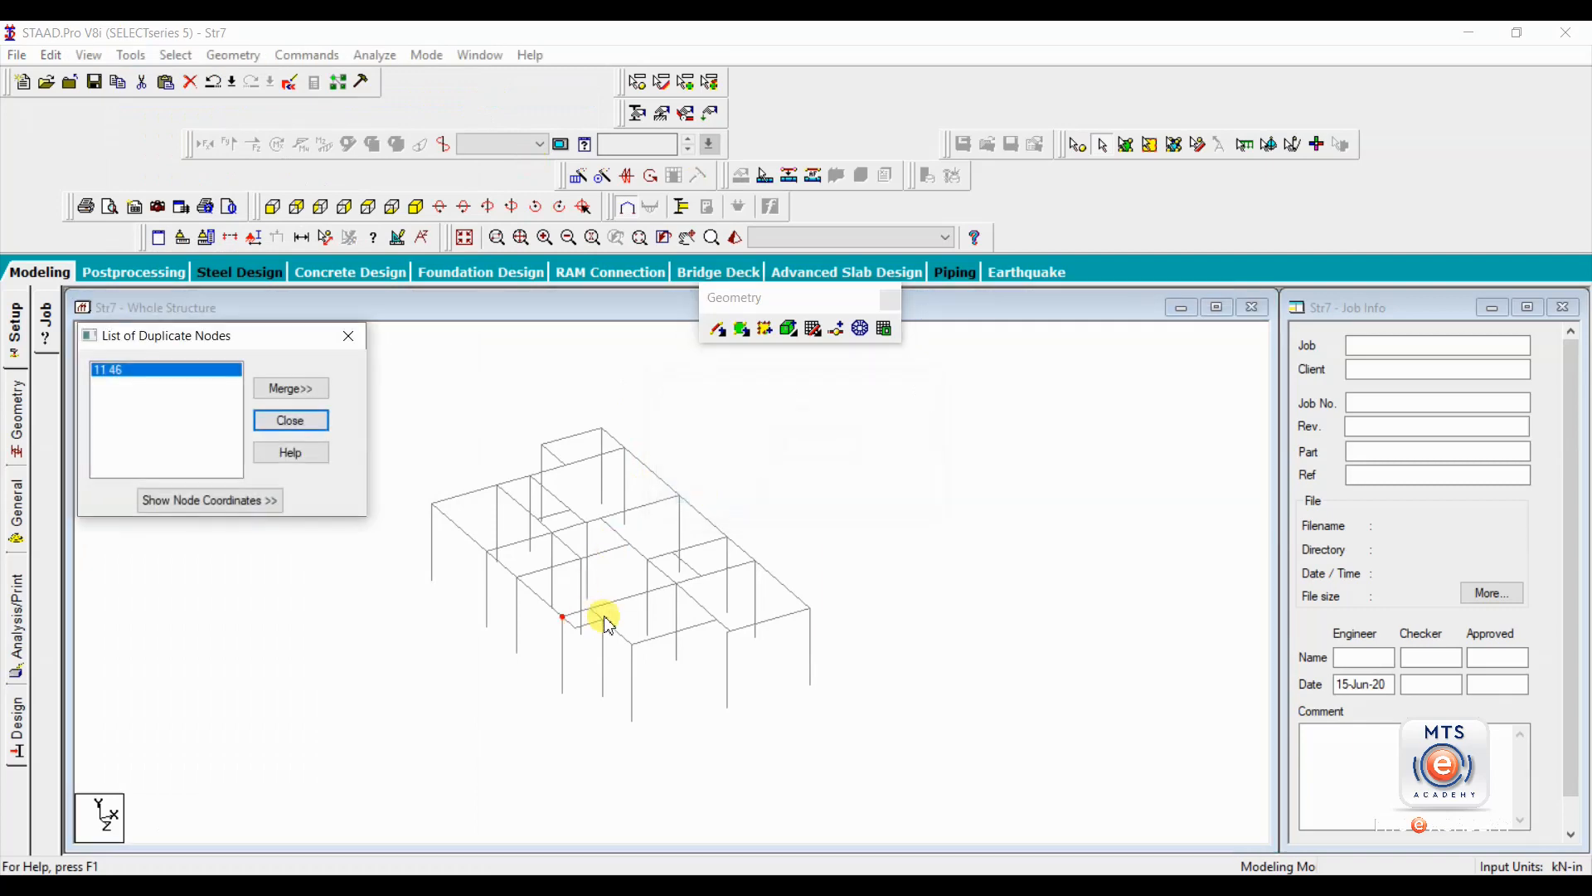
pyautogui.click(292, 388)
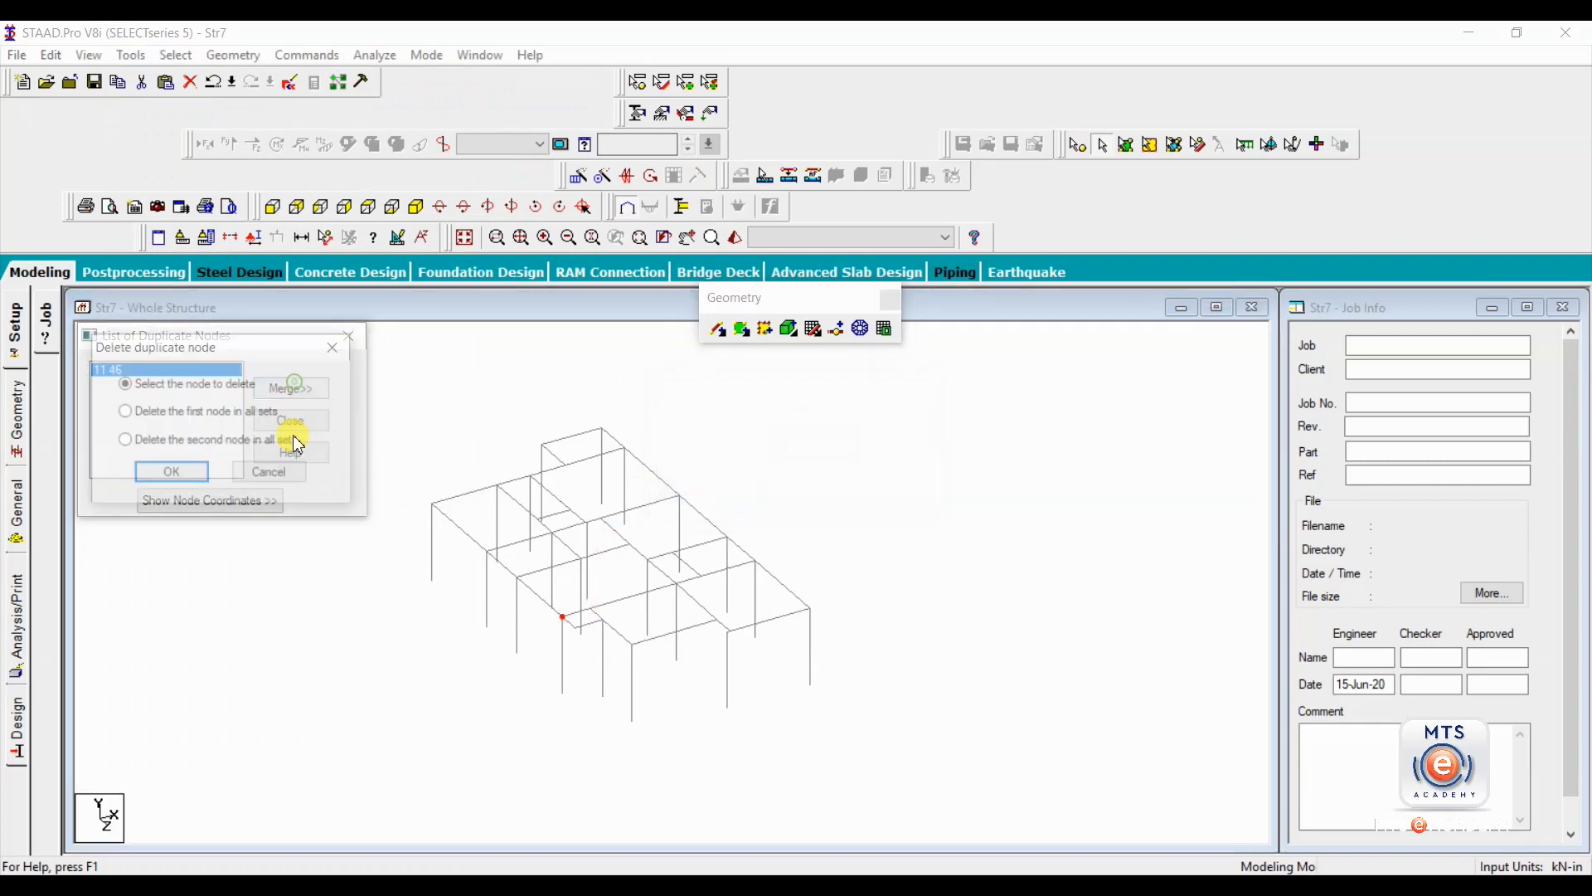
pyautogui.click(165, 440)
pyautogui.click(172, 474)
pyautogui.click(276, 475)
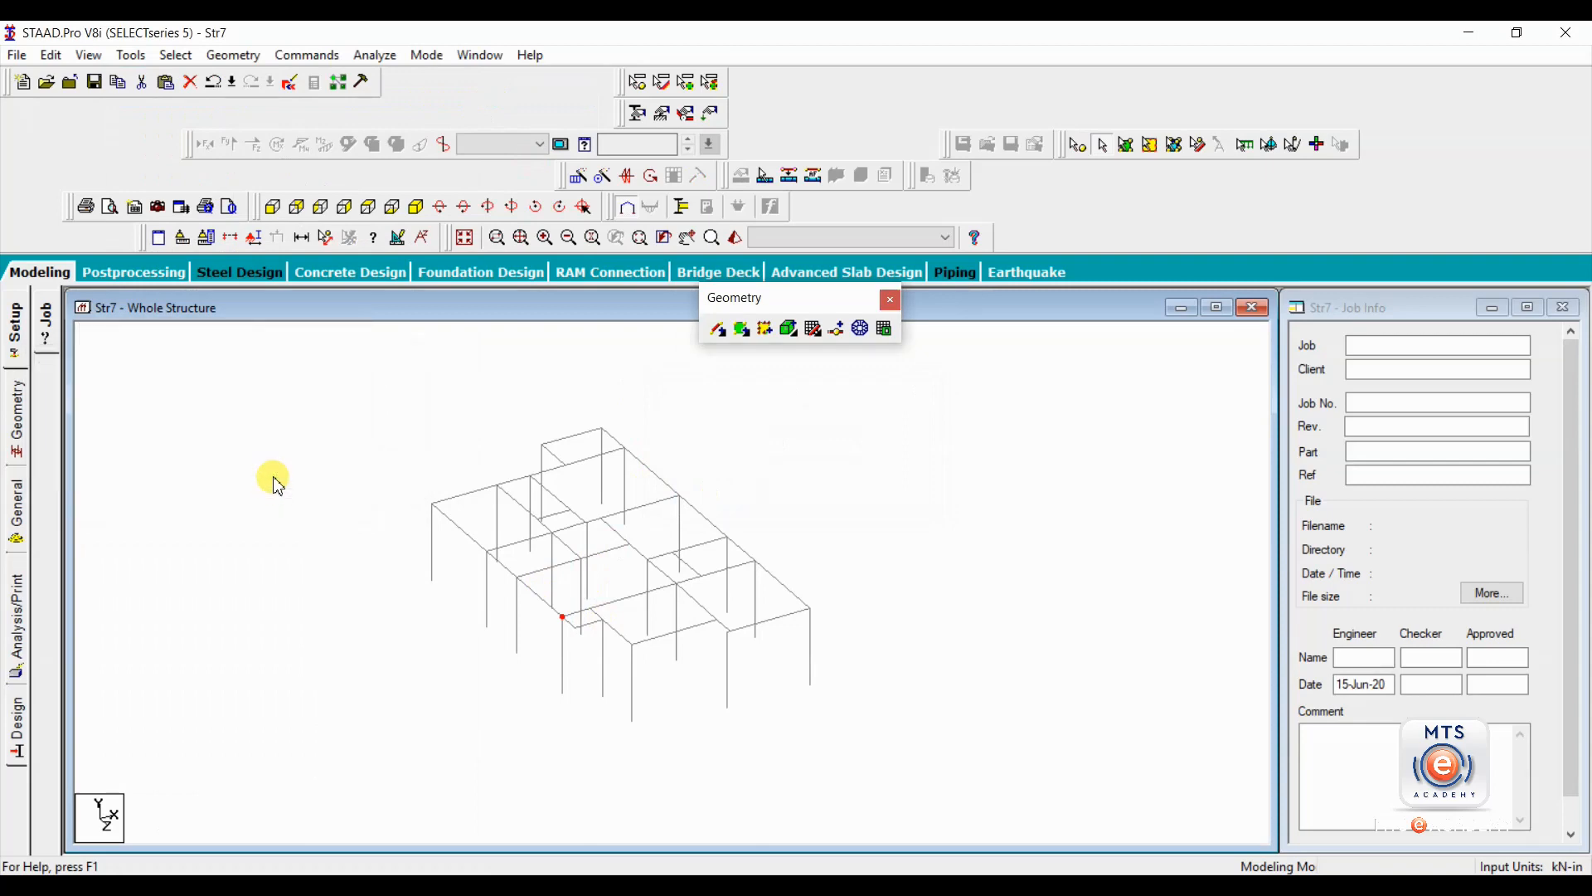
# Check the merged frame again for multiple structures and close the check.
pyautogui.click(133, 54)
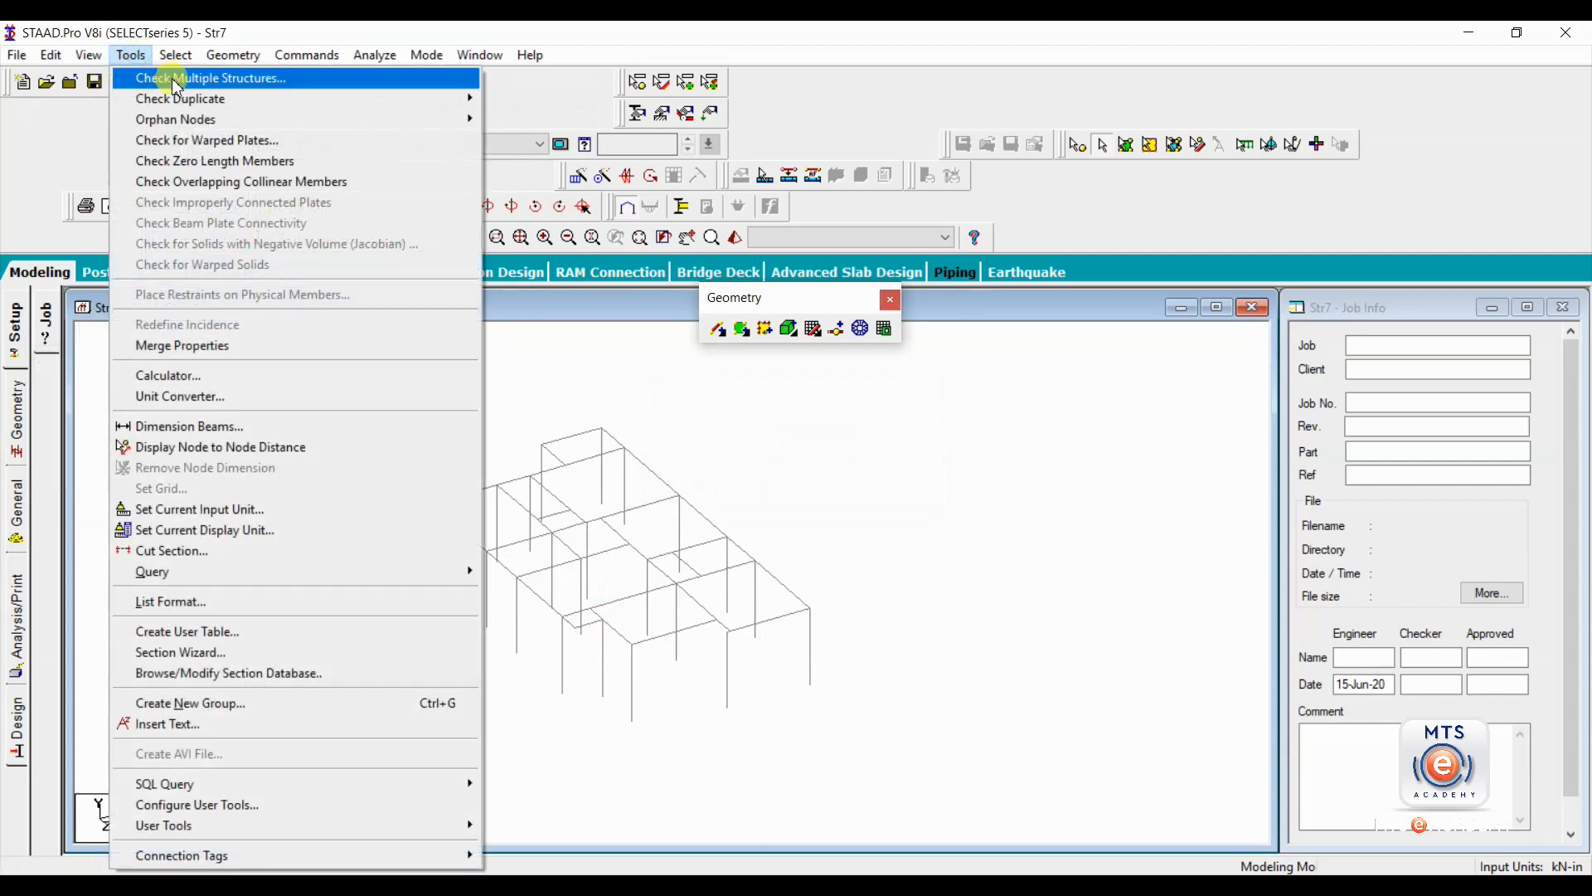
pyautogui.click(191, 76)
pyautogui.click(323, 335)
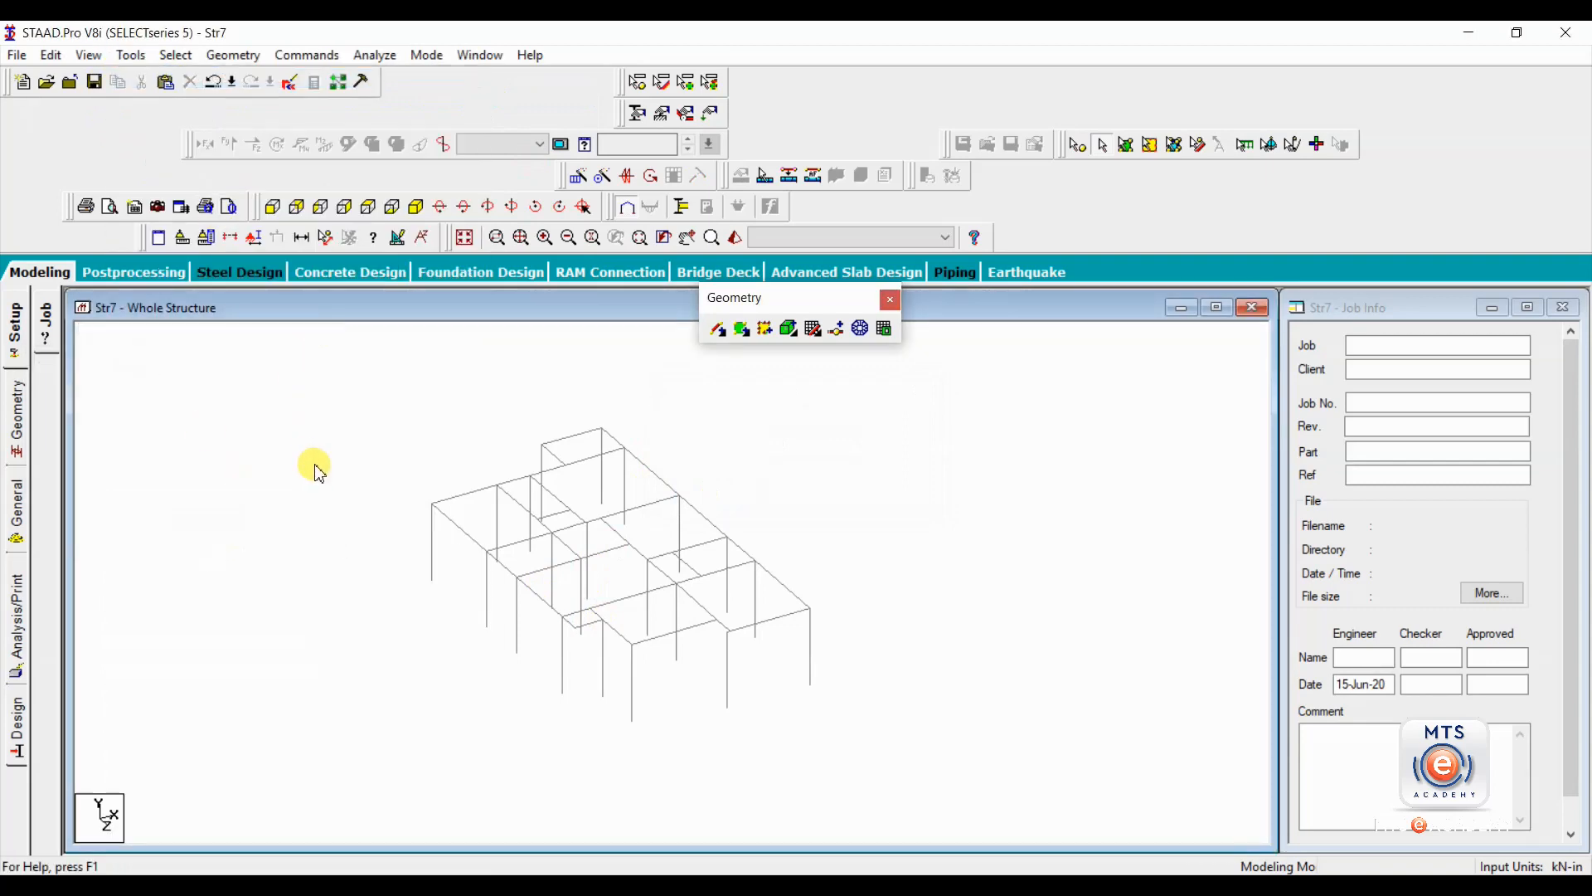
# Highlight the beams parallel to X and to Z, then clear the selection.
pyautogui.click(176, 55)
pyautogui.moveTo(273, 423)
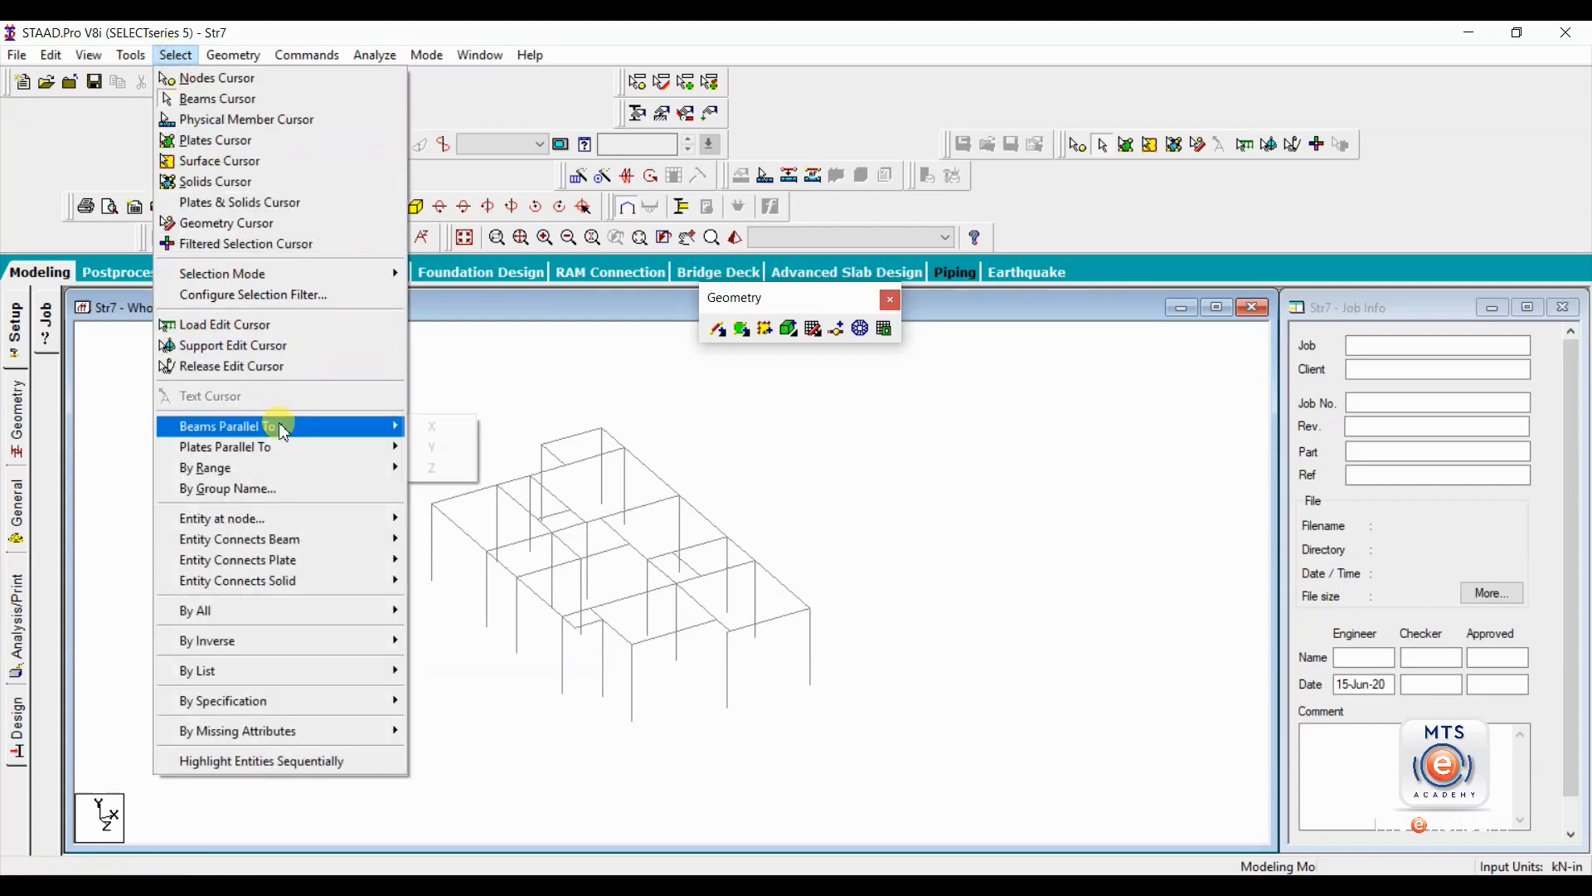
pyautogui.click(433, 424)
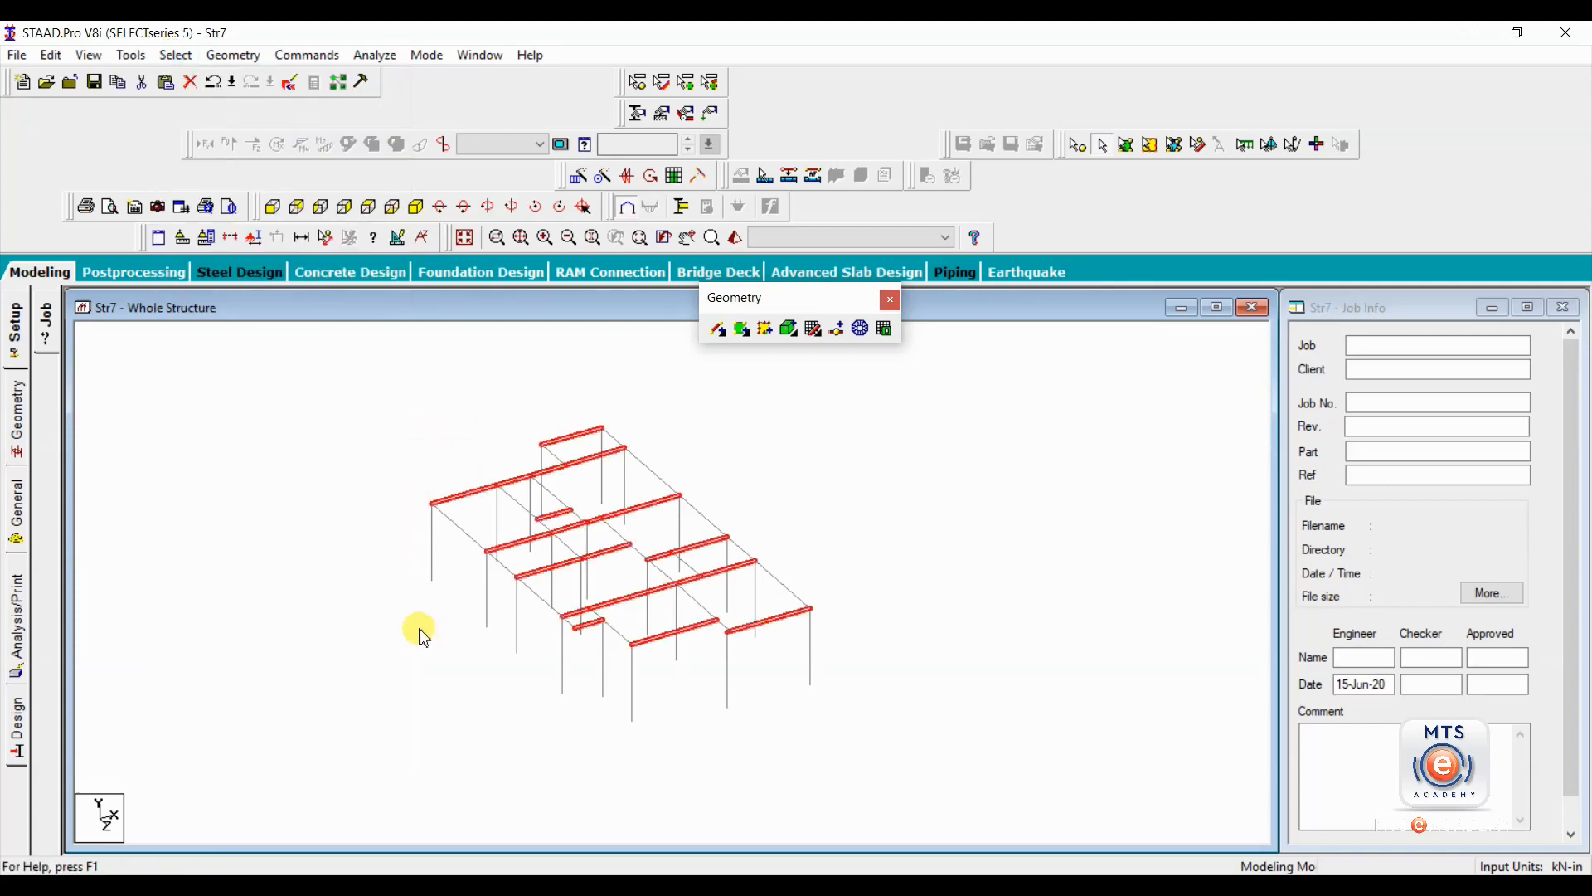
pyautogui.click(176, 55)
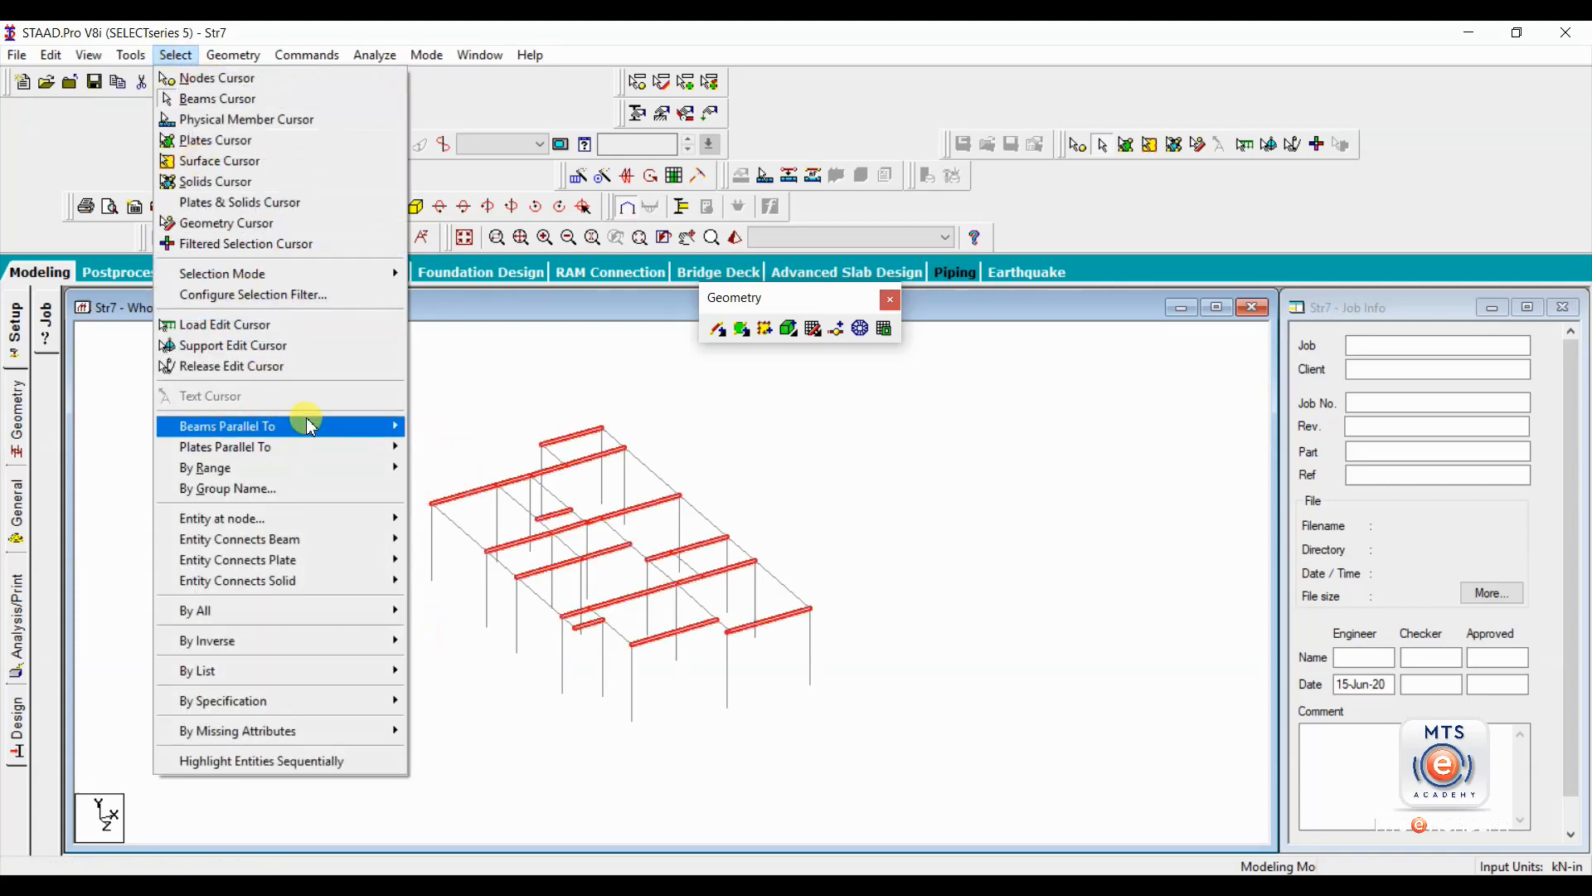
pyautogui.moveTo(311, 427)
pyautogui.click(444, 464)
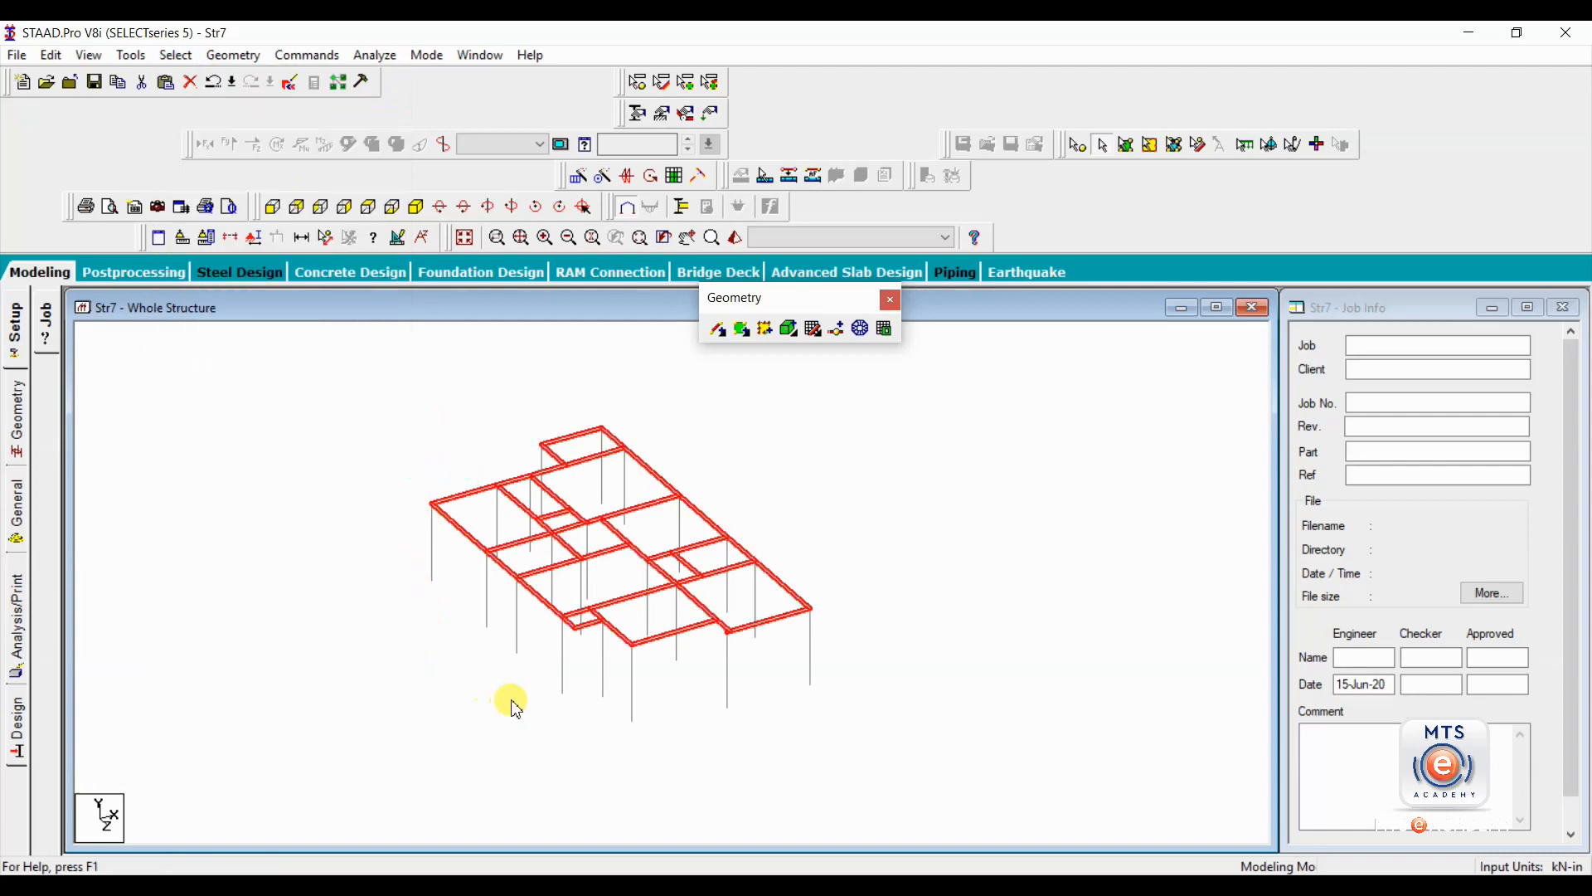
pyautogui.click(365, 624)
# Display the beam geometry with its nodes and examine the small offset between the column top and the beam corner at the front.
pyautogui.click(16, 419)
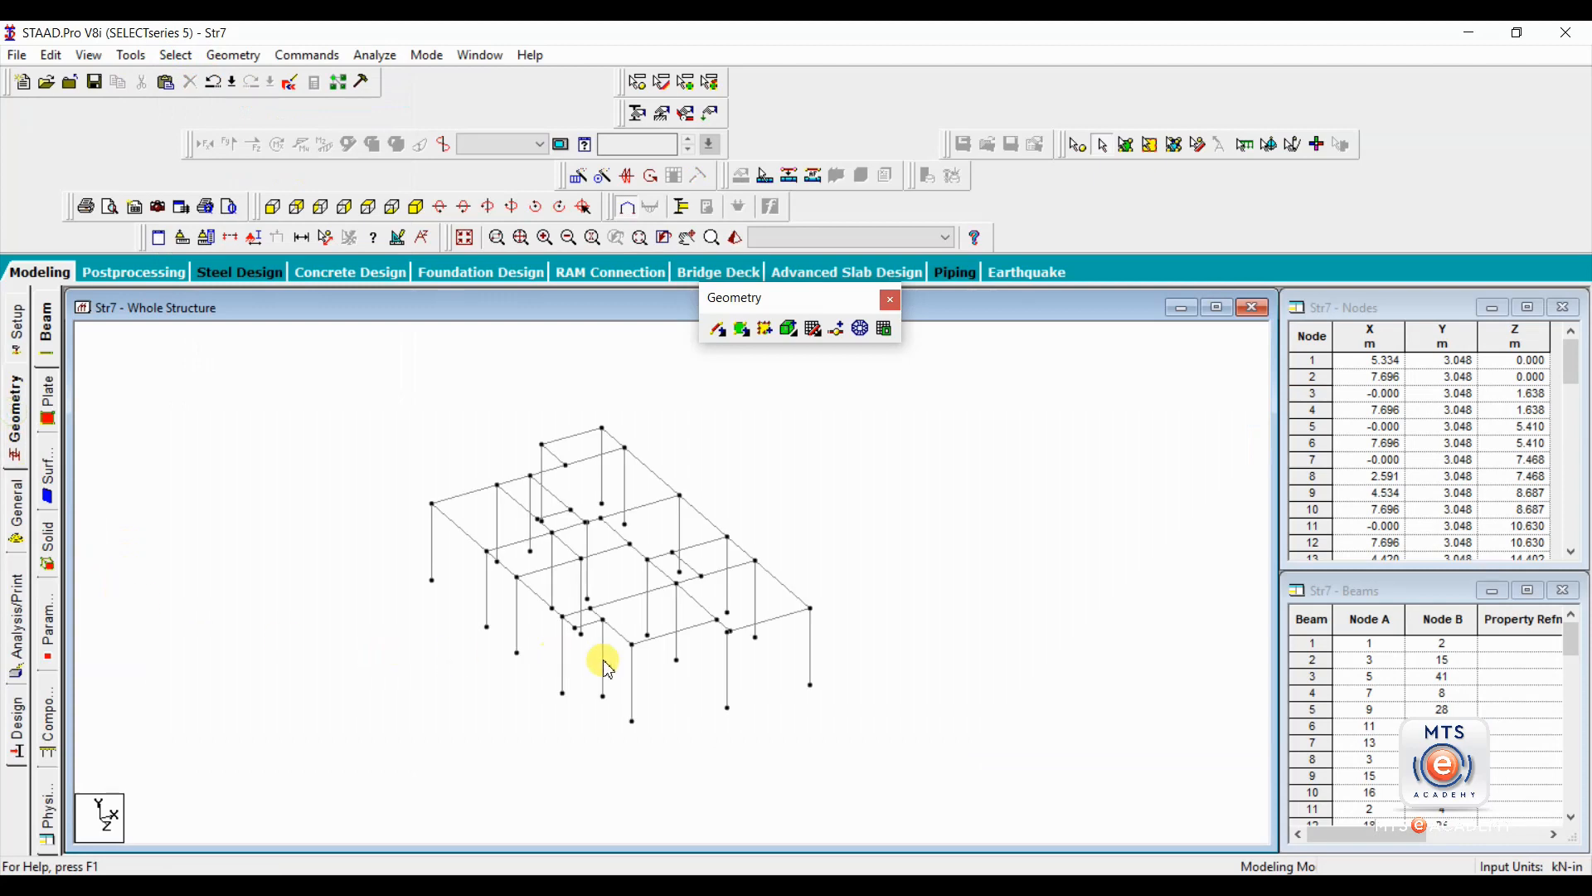
pyautogui.scroll(5, 690, 672)
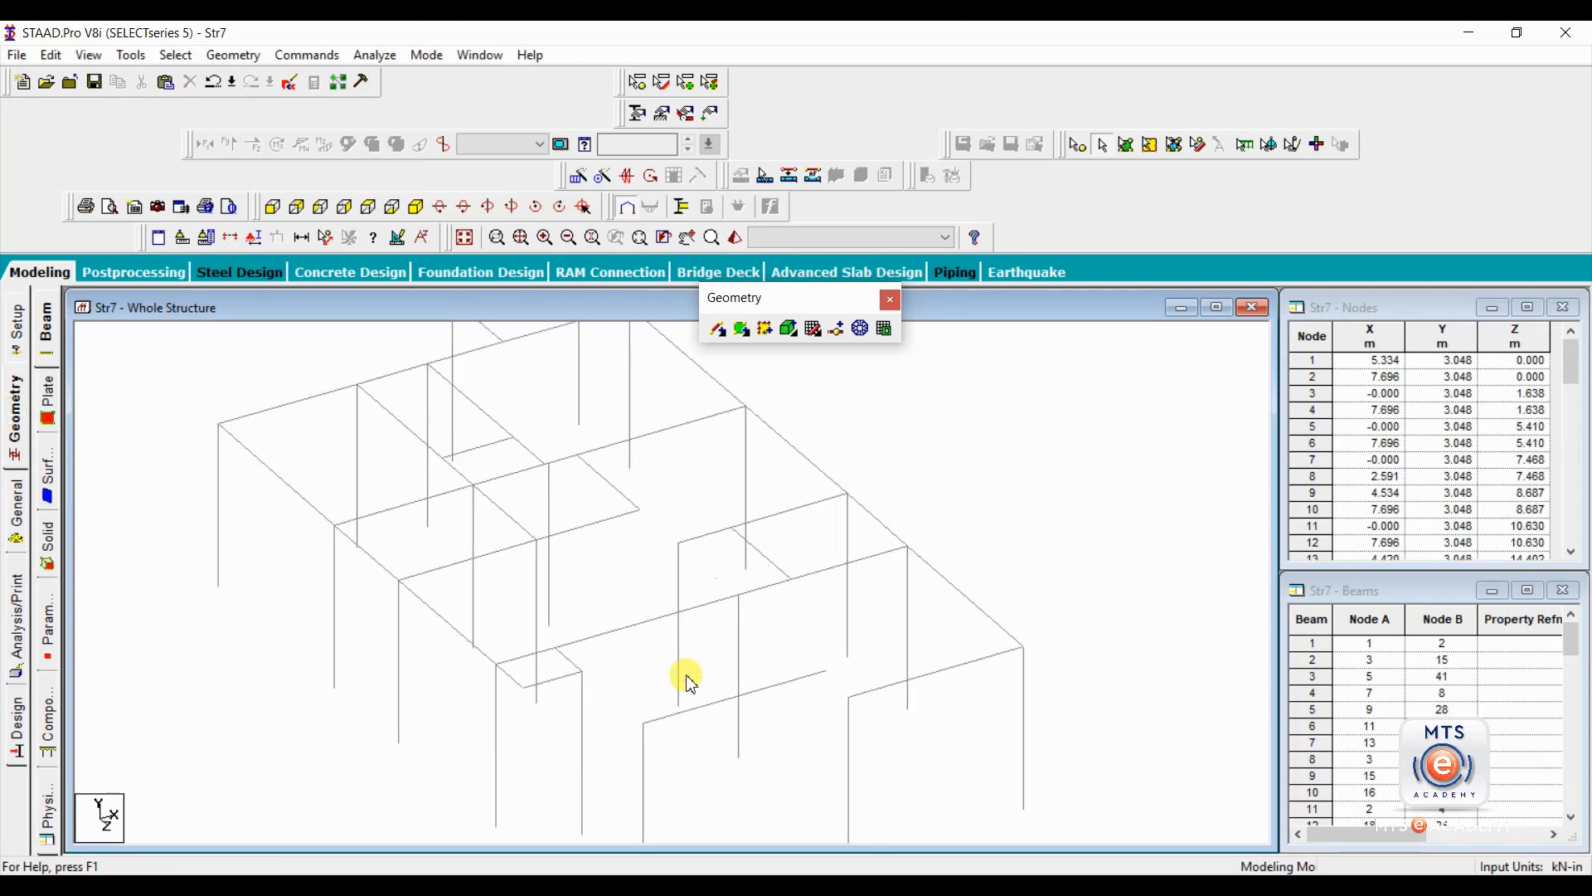
pyautogui.scroll(3, 685, 675)
pyautogui.moveTo(642, 596); pyautogui.dragTo(354, 508, button='middle')
pyautogui.scroll(1, 642, 674)
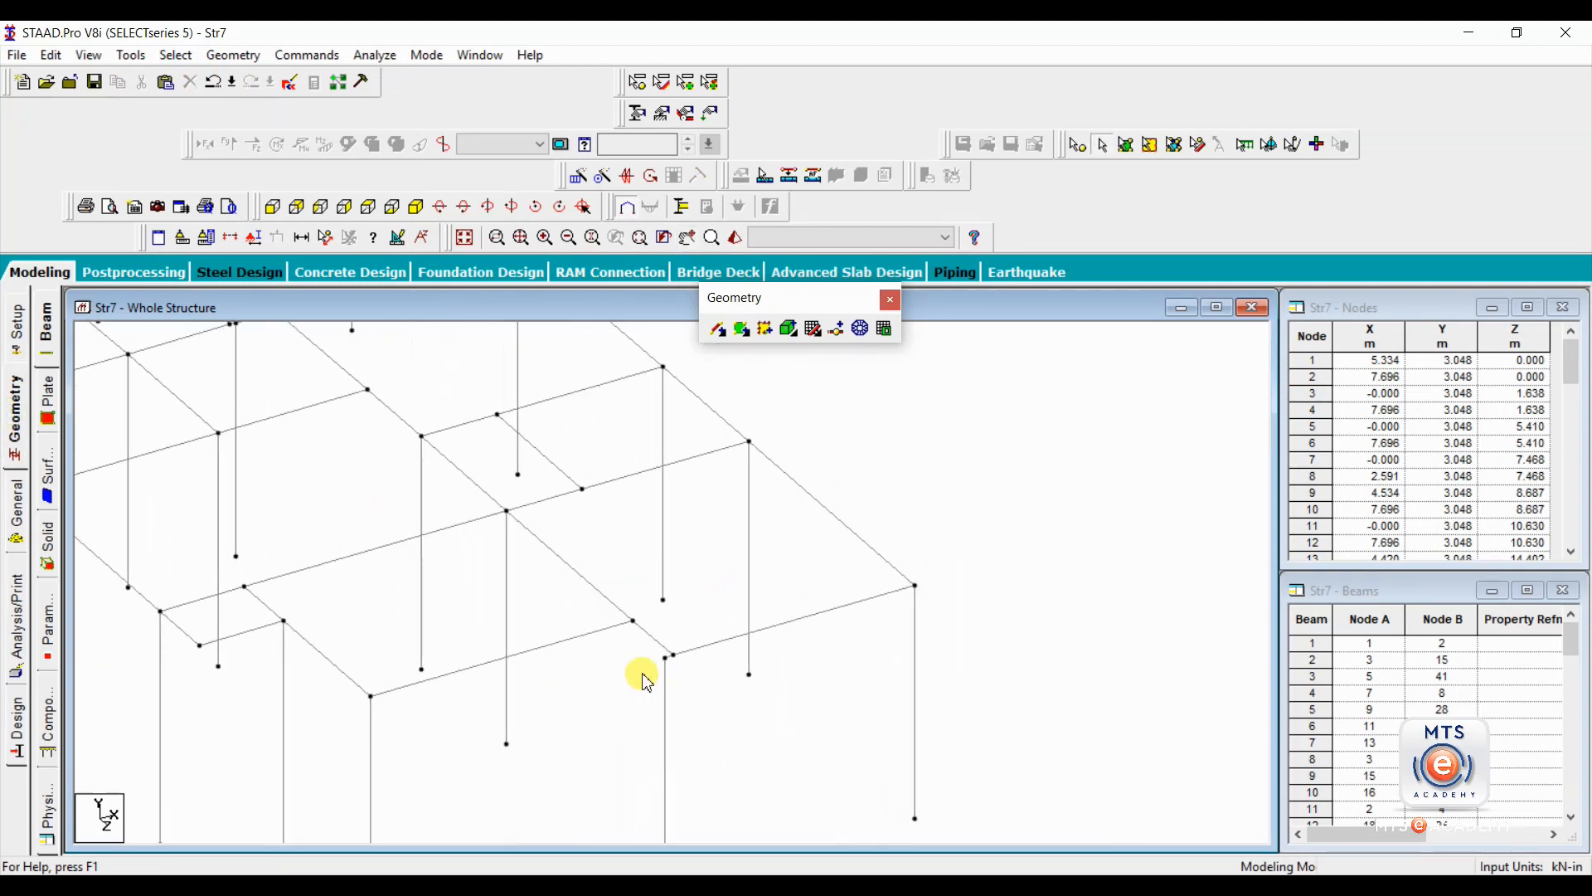
pyautogui.scroll(2, 641, 674)
pyautogui.moveTo(641, 672); pyautogui.dragTo(471, 585, button='middle')
pyautogui.scroll(1, 510, 637)
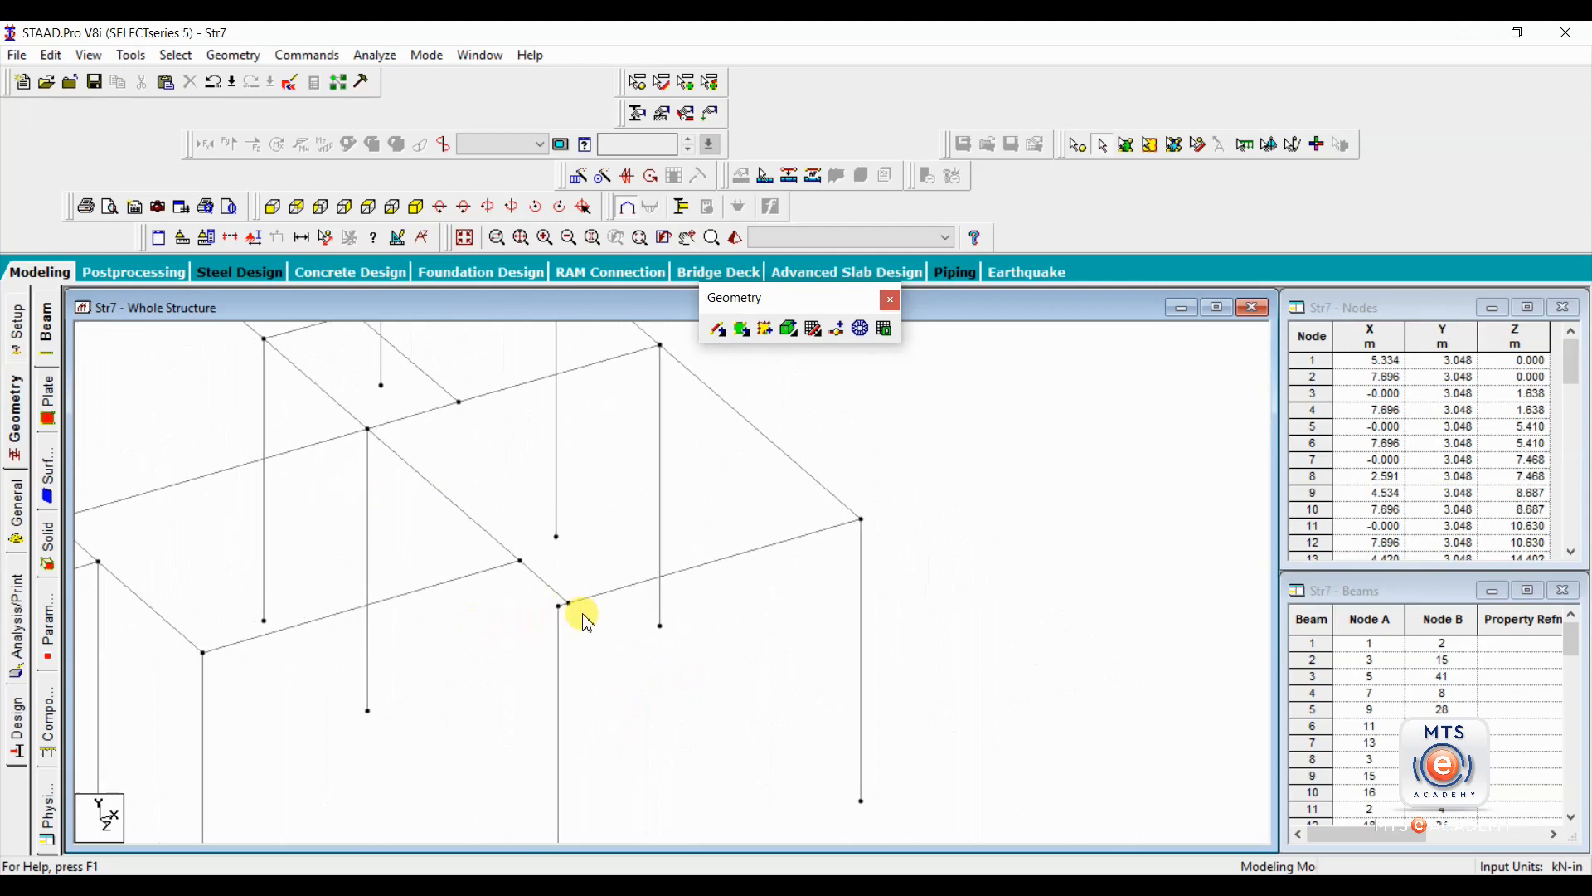
pyautogui.scroll(2, 564, 611)
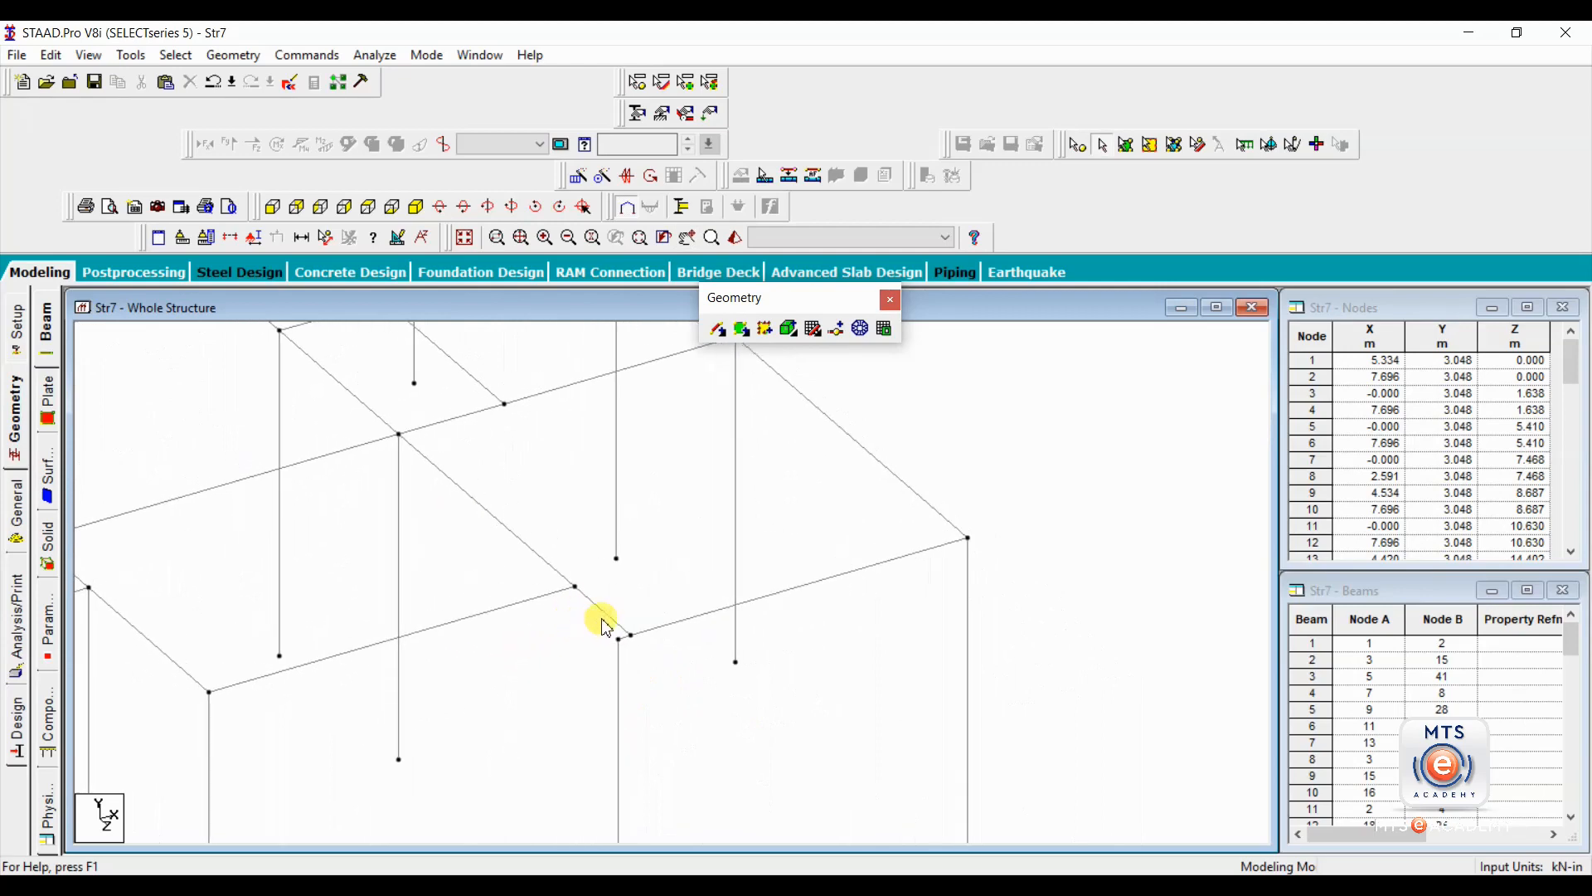
pyautogui.click(617, 627)
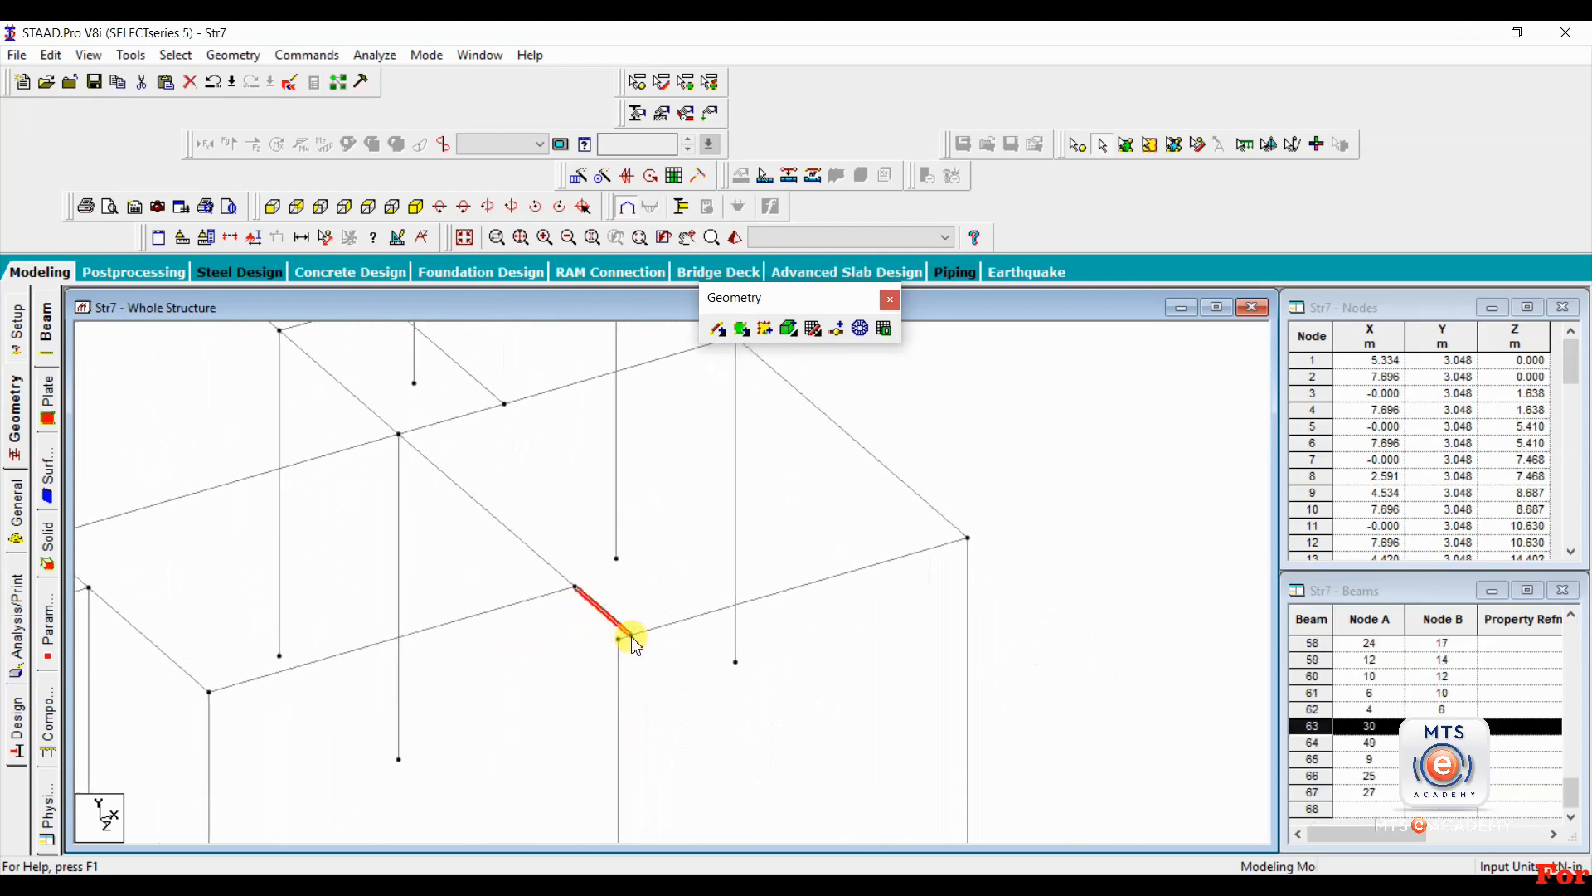
pyautogui.moveTo(633, 735); pyautogui.dragTo(551, 629, button='middle')
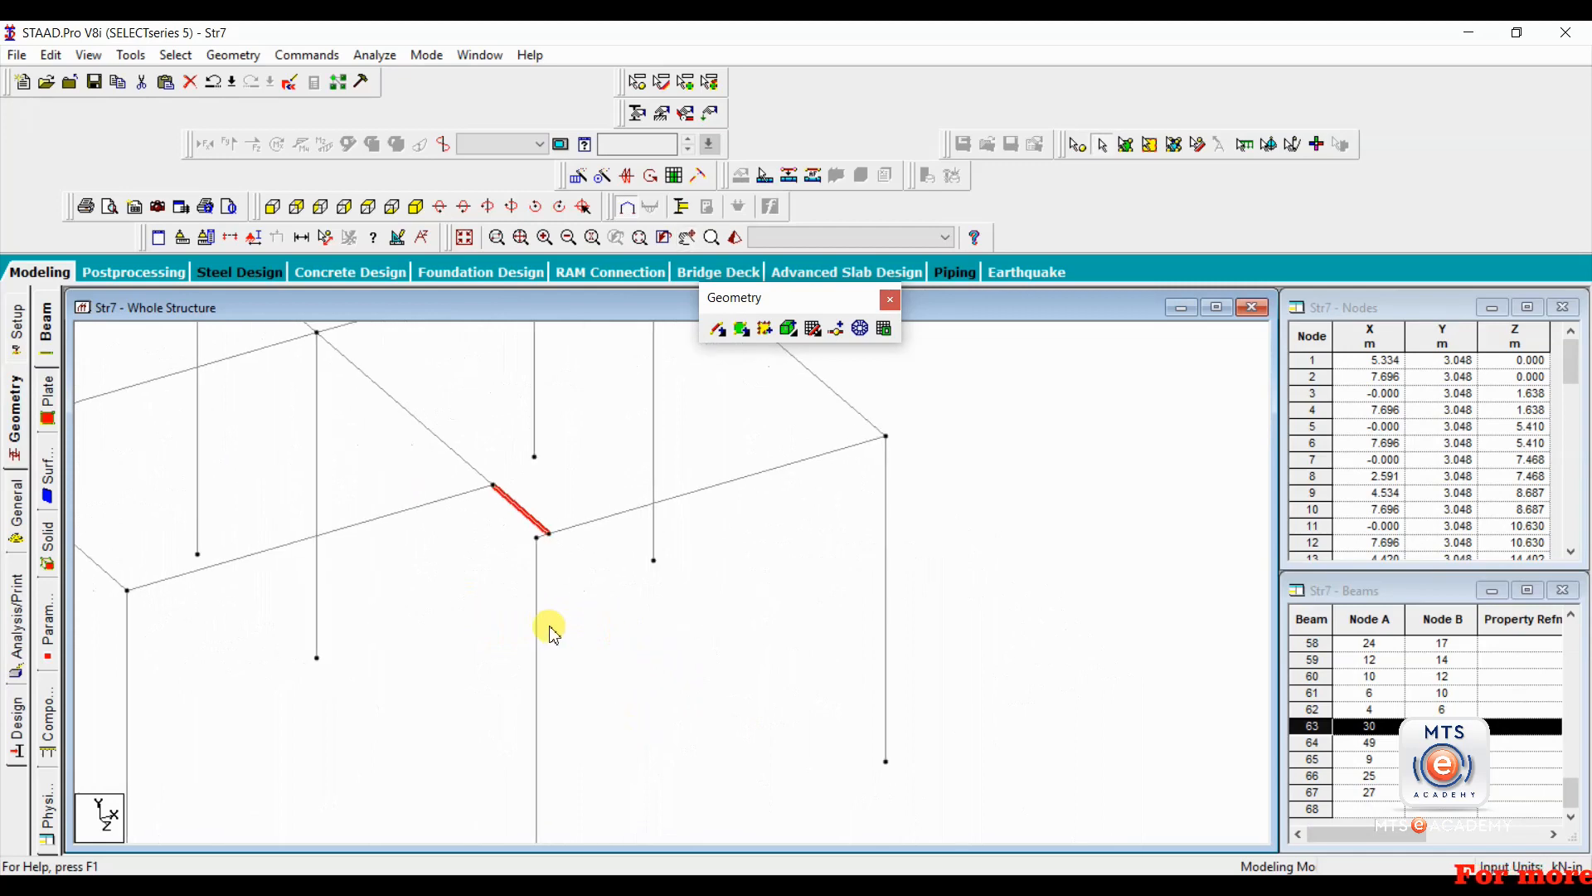
pyautogui.click(539, 549)
pyautogui.click(562, 627)
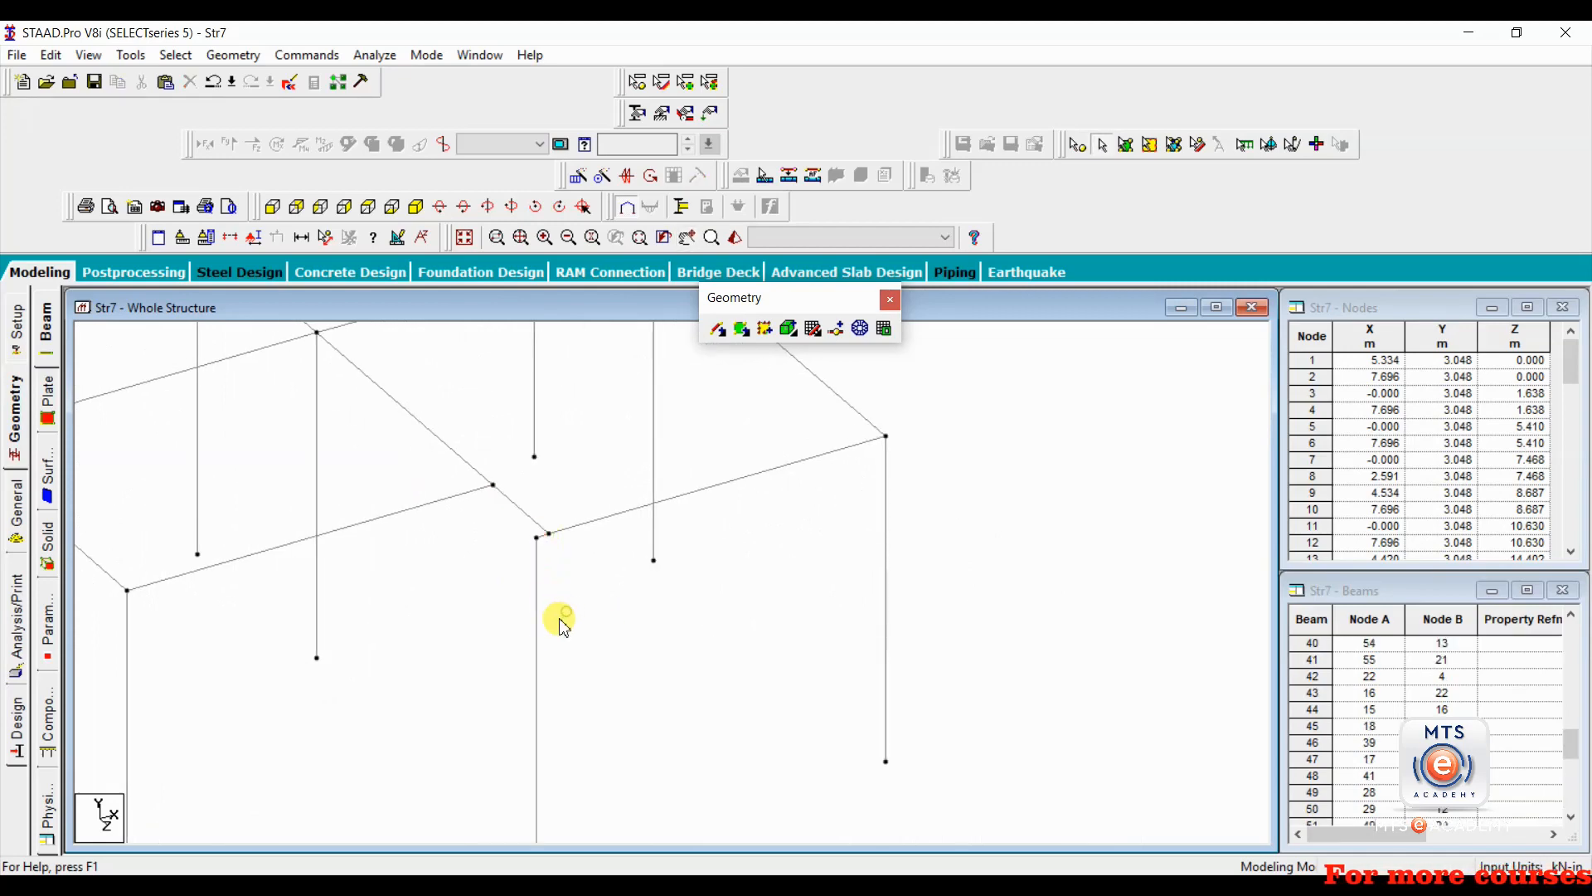
# Re-examine the offset joint by highlighting the corner's beams to see how the column connects to them.
pyautogui.scroll(-3, 560, 620)
pyautogui.moveTo(473, 518); pyautogui.dragTo(680, 688, button='middle')
pyautogui.scroll(-1, 531, 612)
pyautogui.scroll(-1, 531, 607)
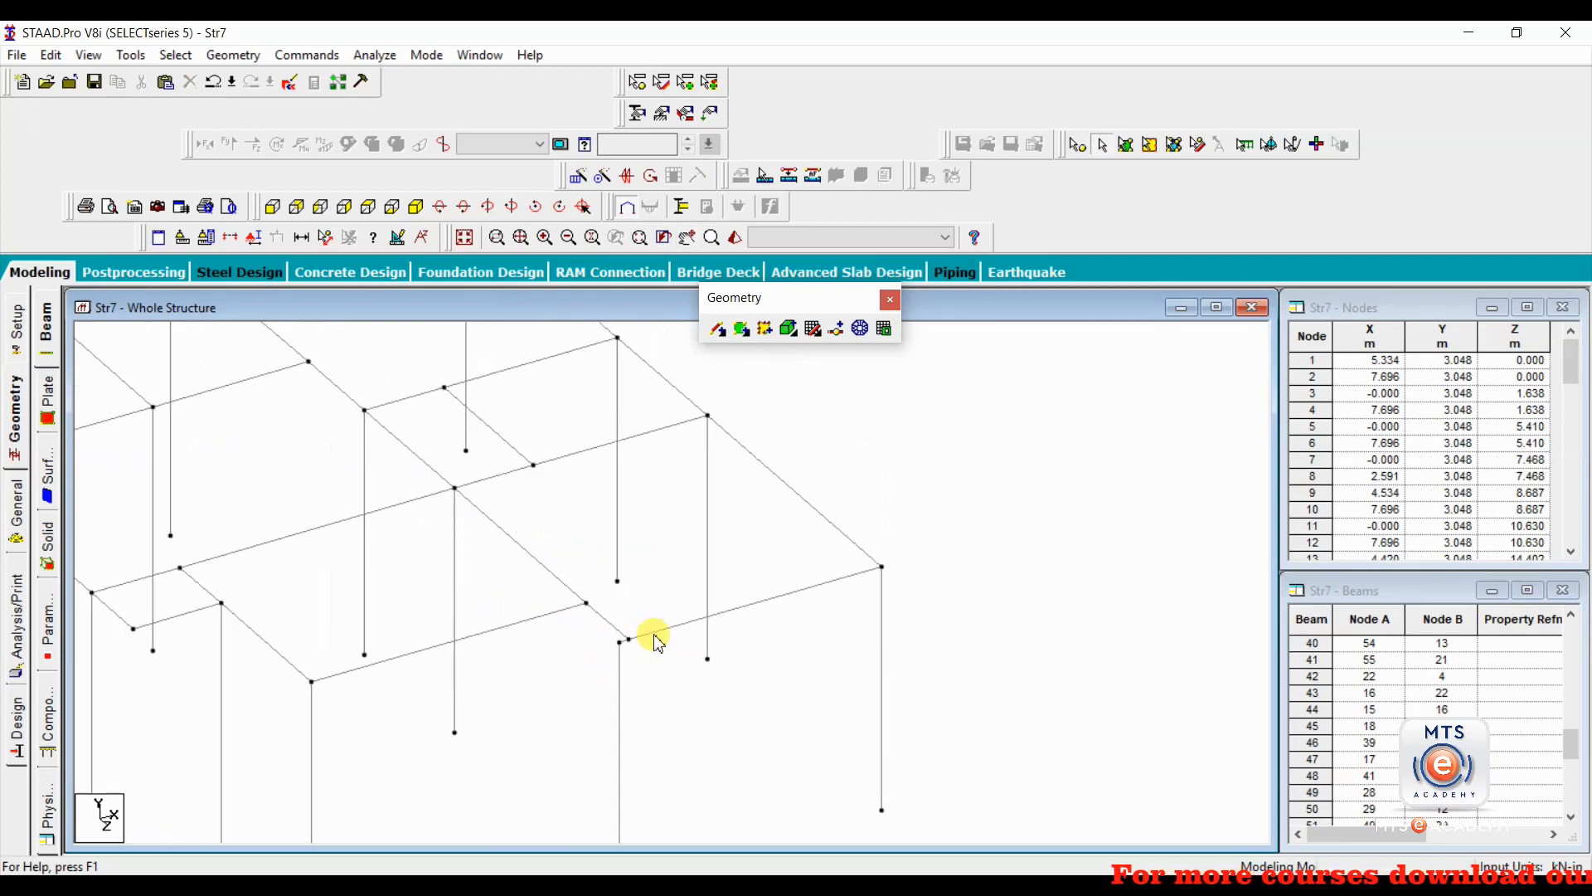
pyautogui.scroll(2, 625, 652)
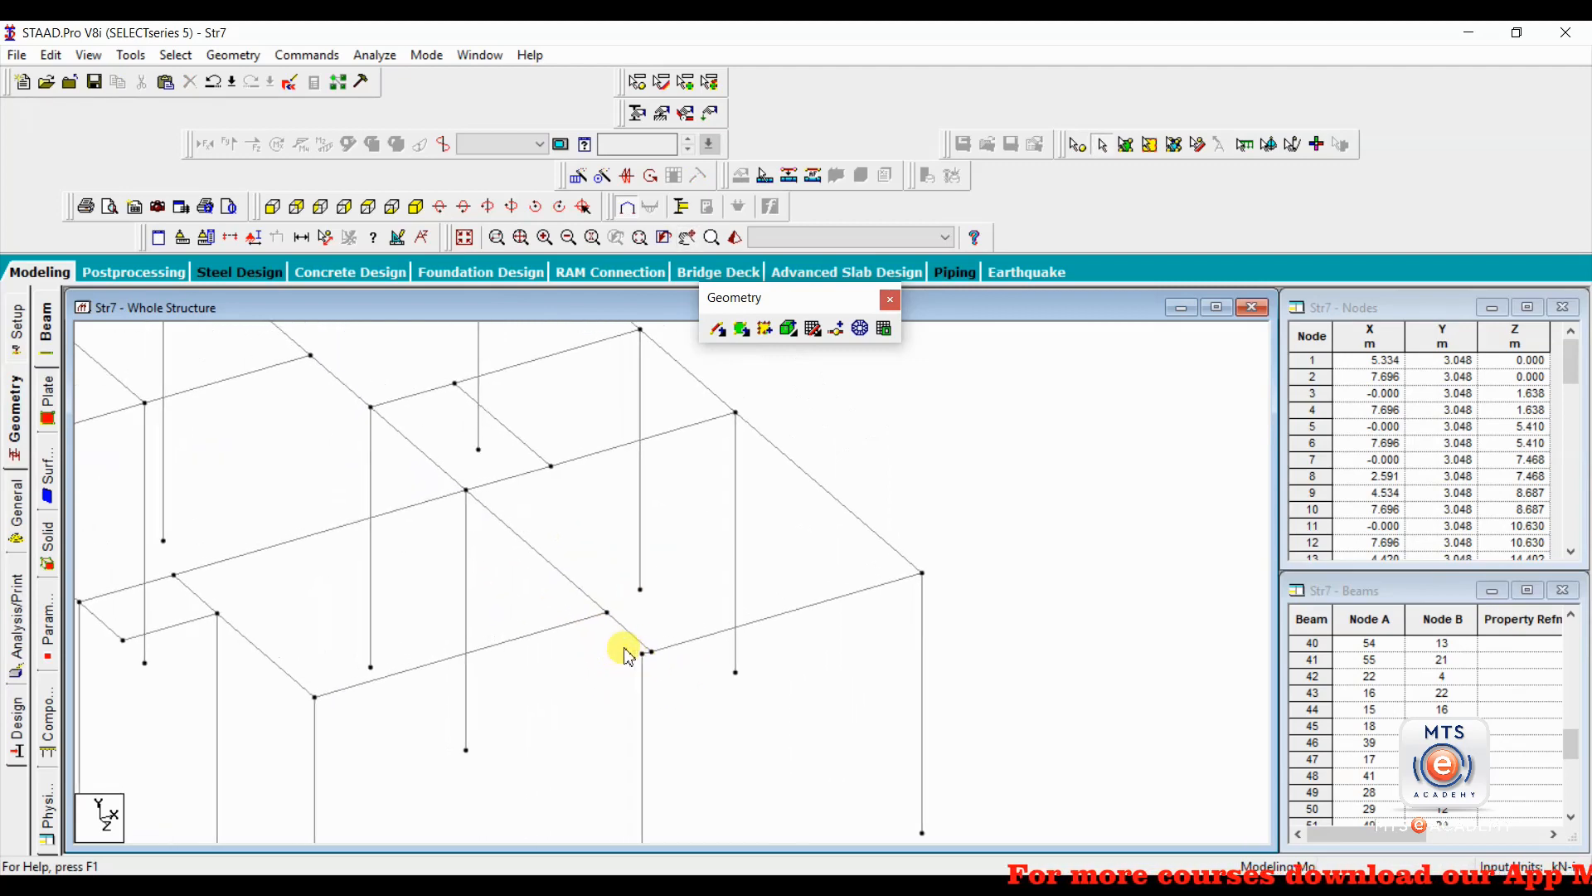
pyautogui.moveTo(628, 649); pyautogui.dragTo(456, 527, button='middle')
pyautogui.scroll(3, 460, 528)
pyautogui.scroll(5, 512, 540)
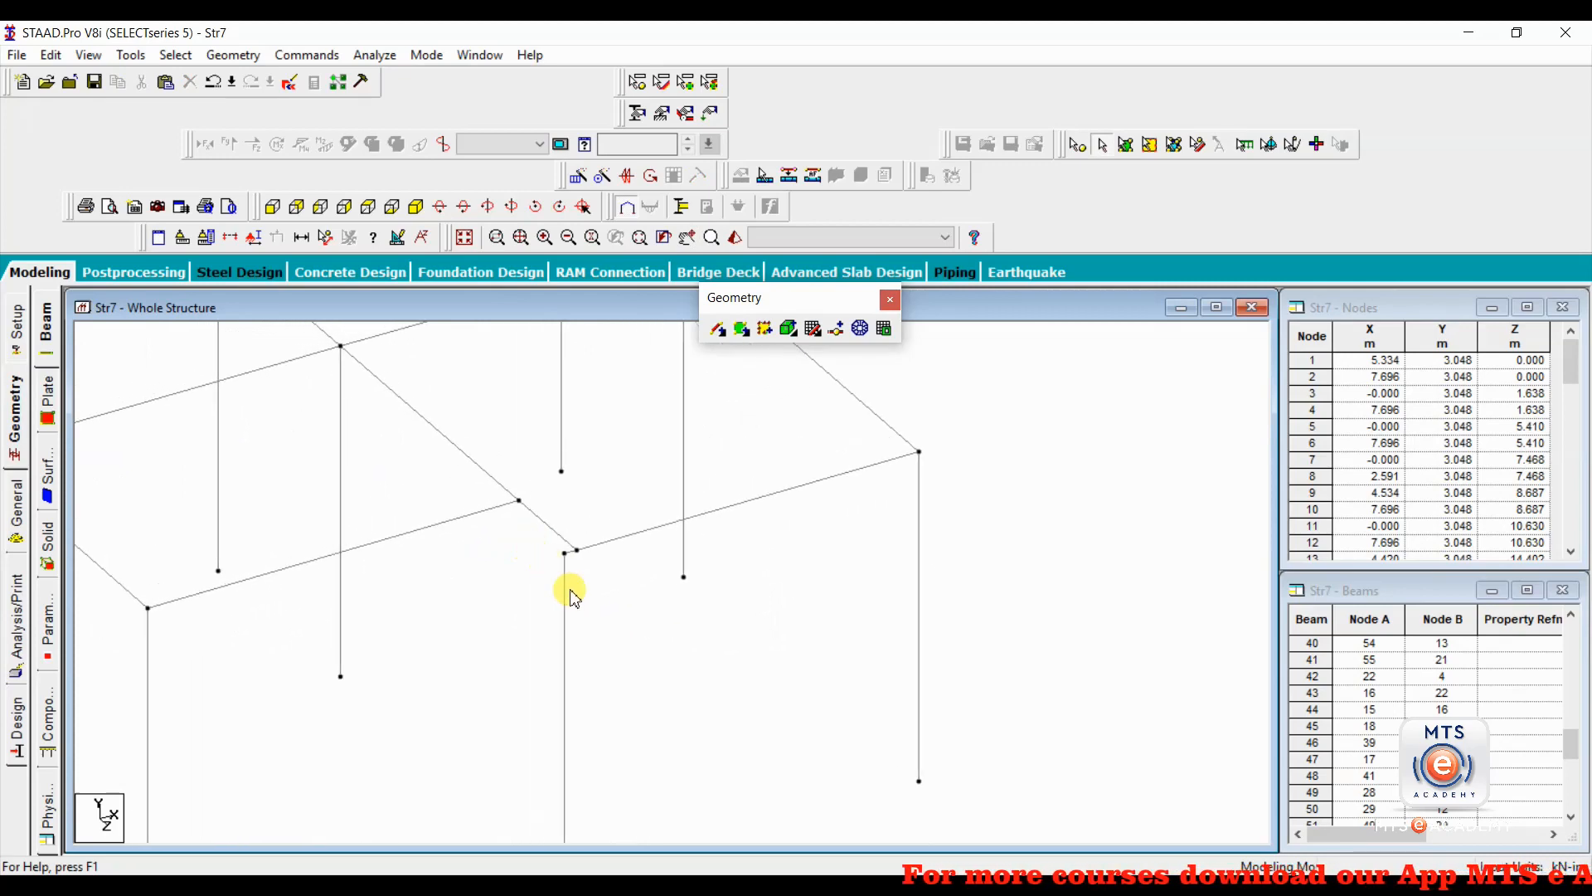
pyautogui.click(605, 572)
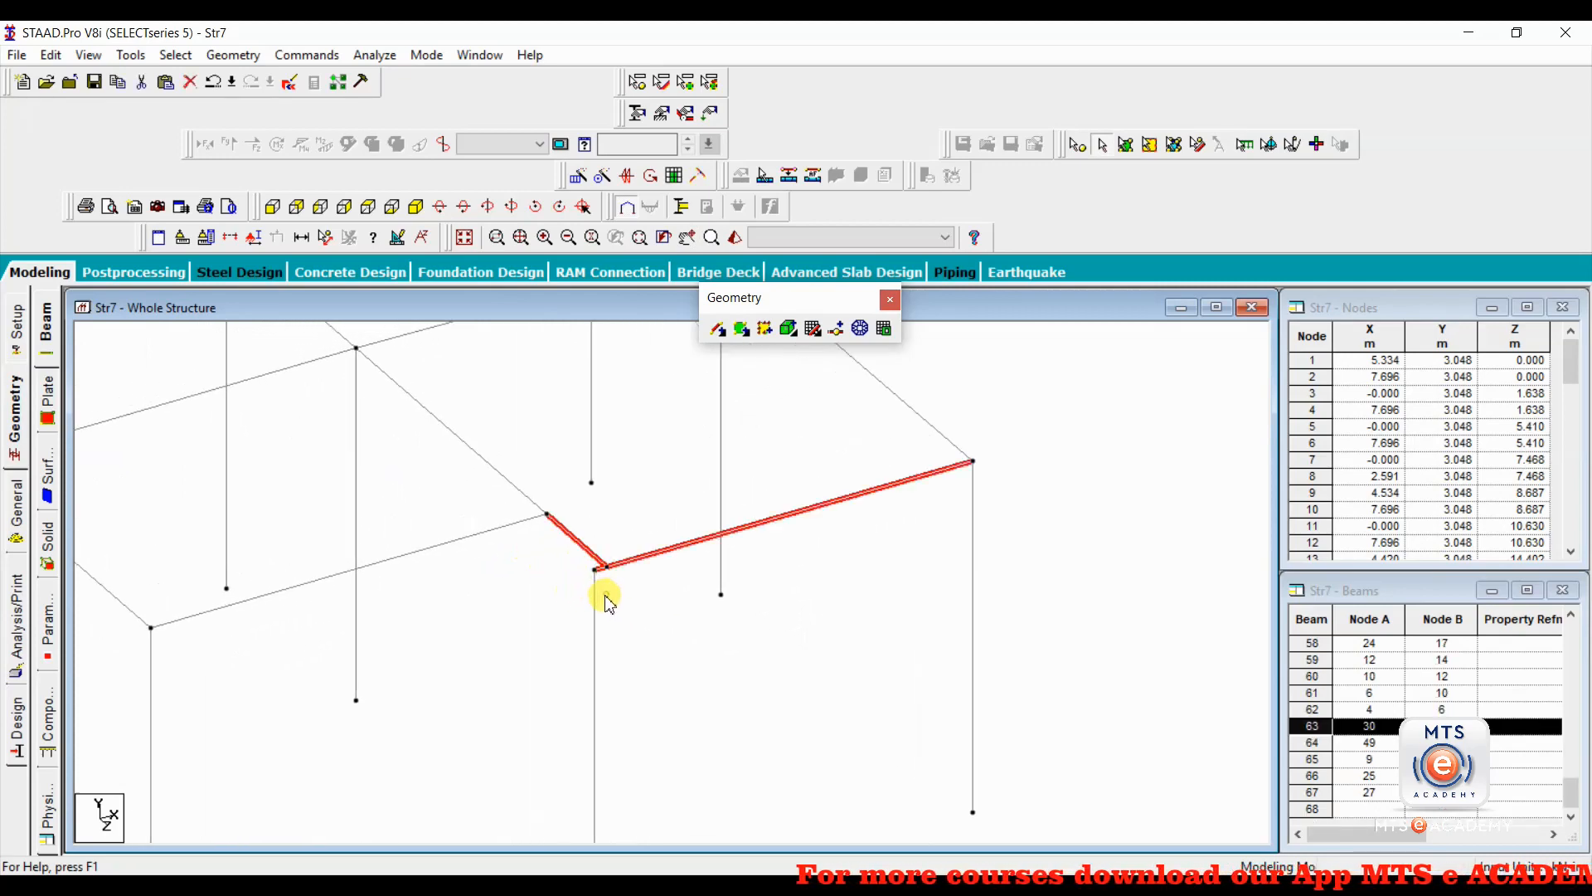
# Clear the selection and review the rest of the frame for other misaligned column joints.
pyautogui.scroll(-1, 596, 585)
pyautogui.click(547, 585)
pyautogui.scroll(-3, 506, 614)
pyautogui.moveTo(372, 590); pyautogui.dragTo(735, 745, button='middle')
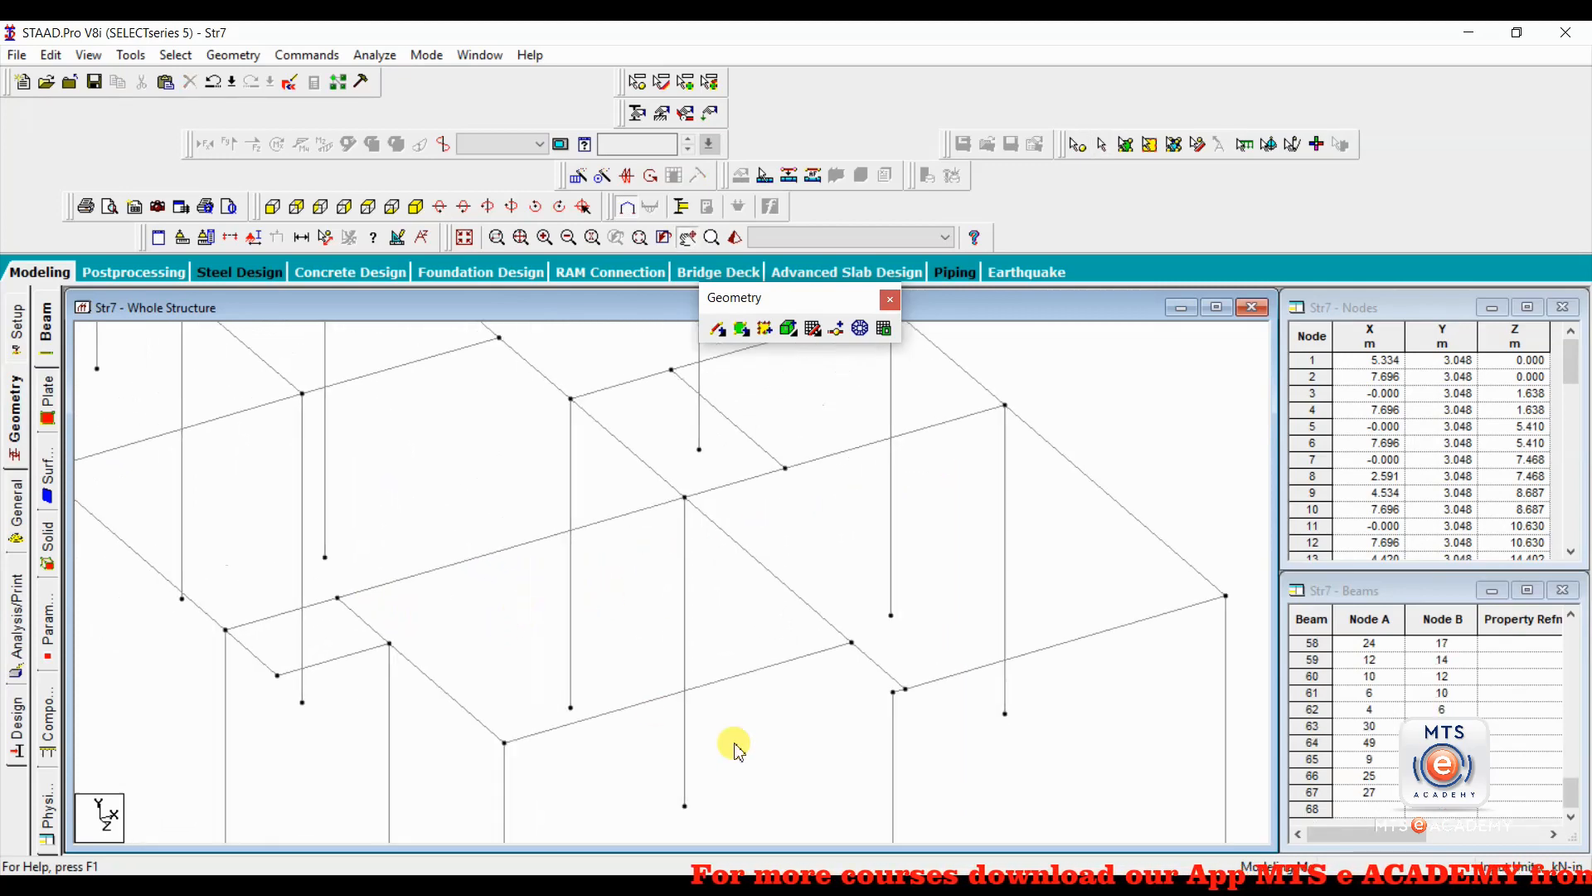
pyautogui.scroll(-3, 559, 660)
pyautogui.scroll(-1, 559, 660)
pyautogui.moveTo(383, 573); pyautogui.dragTo(544, 700, button='middle')
pyautogui.scroll(-4, 455, 628)
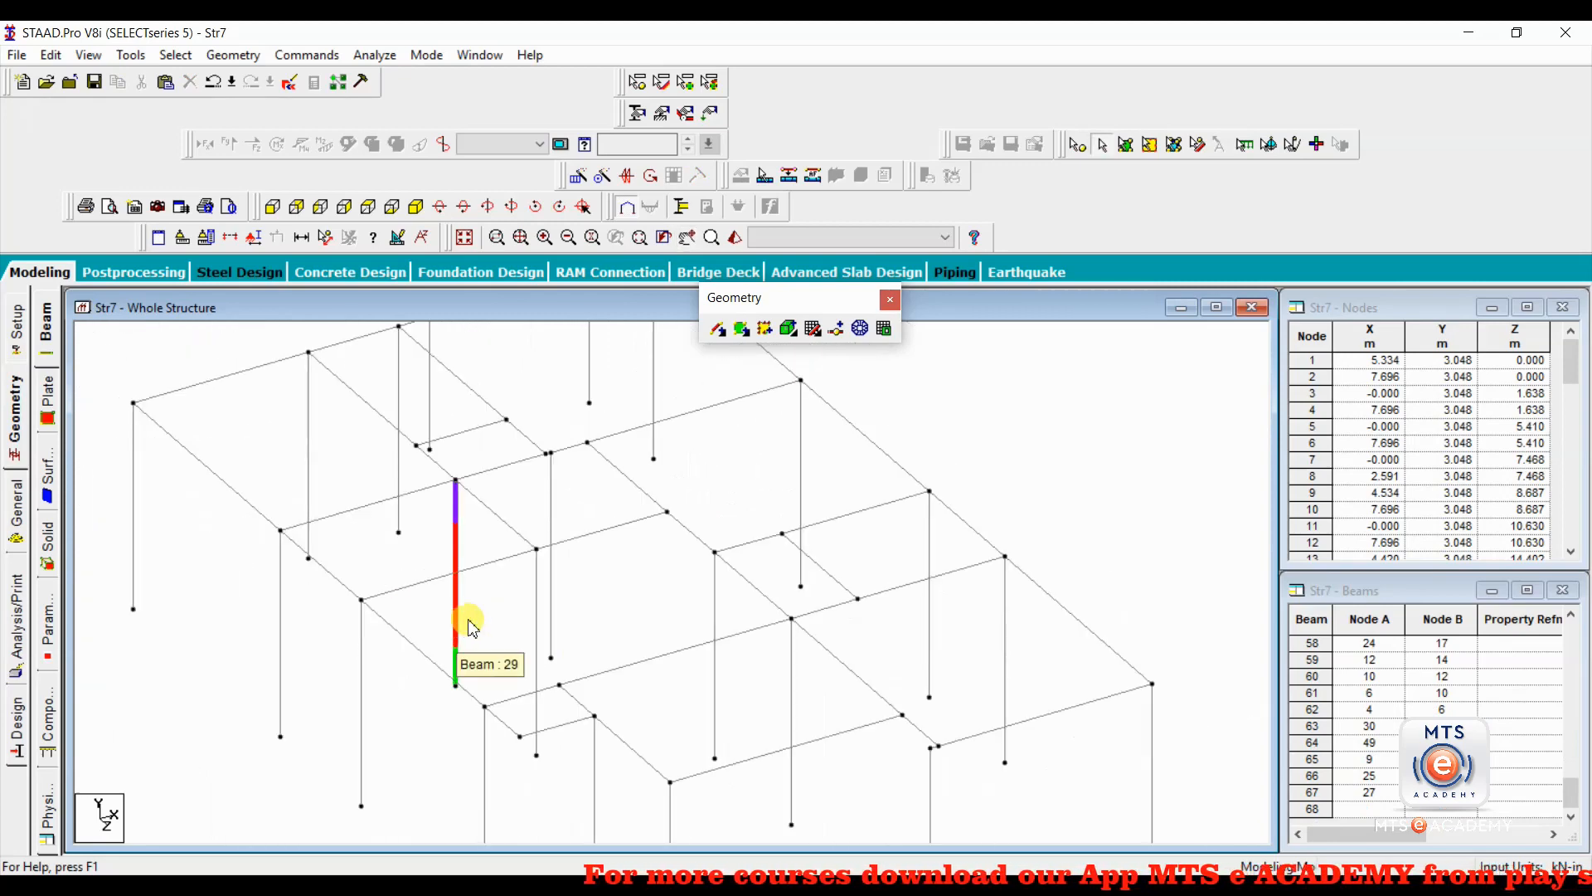
pyautogui.moveTo(697, 650); pyautogui.dragTo(613, 630, button='middle')
pyautogui.scroll(-1, 506, 621)
pyautogui.moveTo(507, 621); pyautogui.dragTo(524, 644, button='middle')
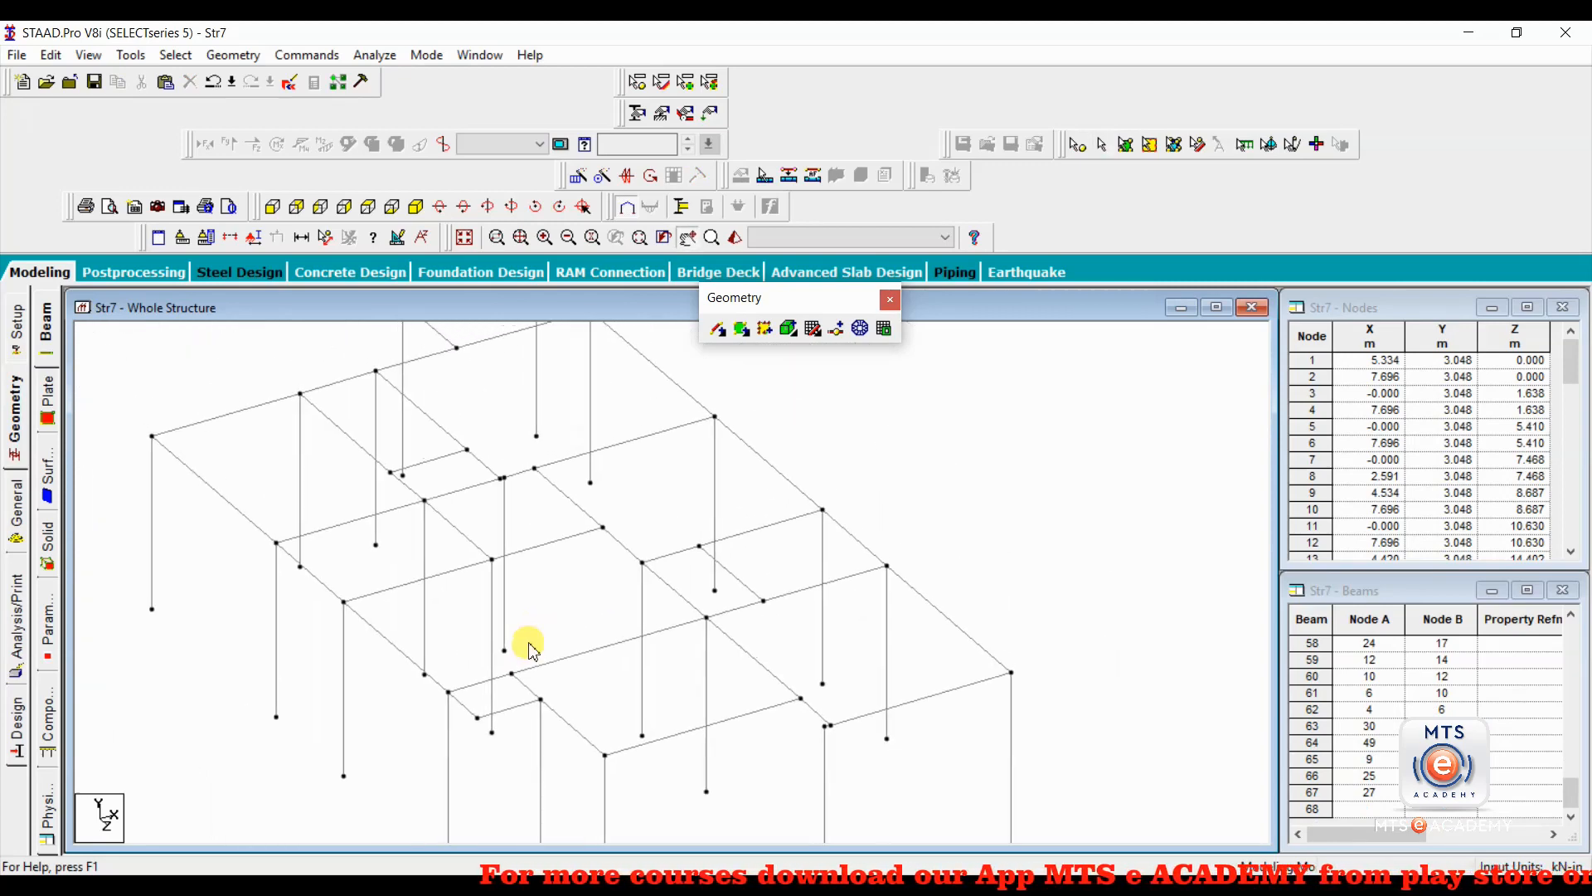
pyautogui.scroll(-4, 525, 644)
pyautogui.scroll(-2, 485, 626)
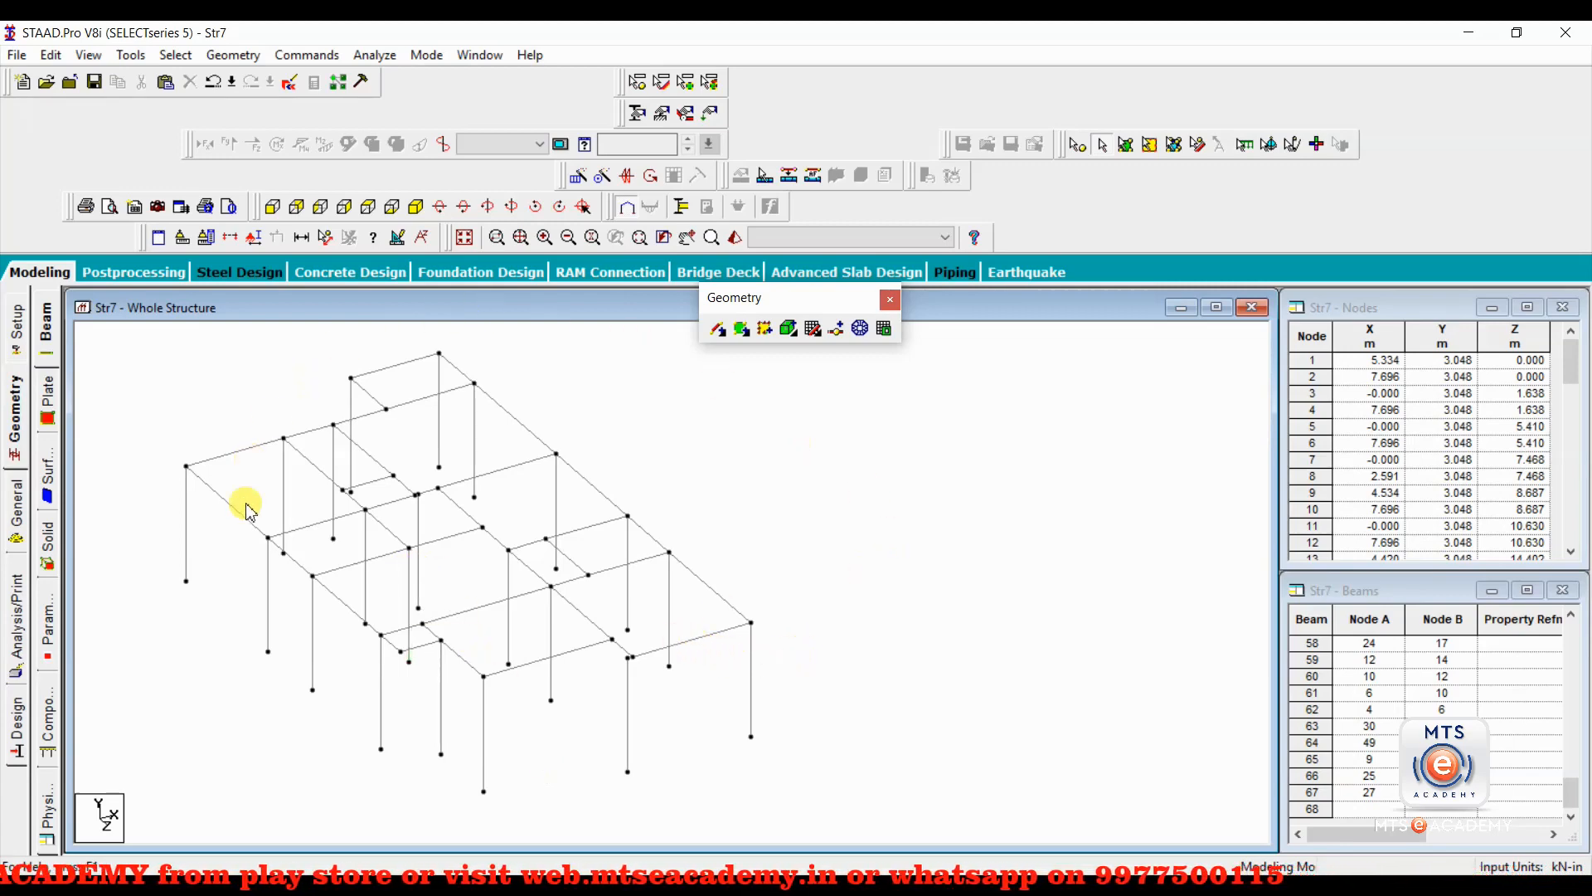
# Delete the offset column at the front beam corner together with the short stub beam at its top.
pyautogui.scroll(5, 597, 675)
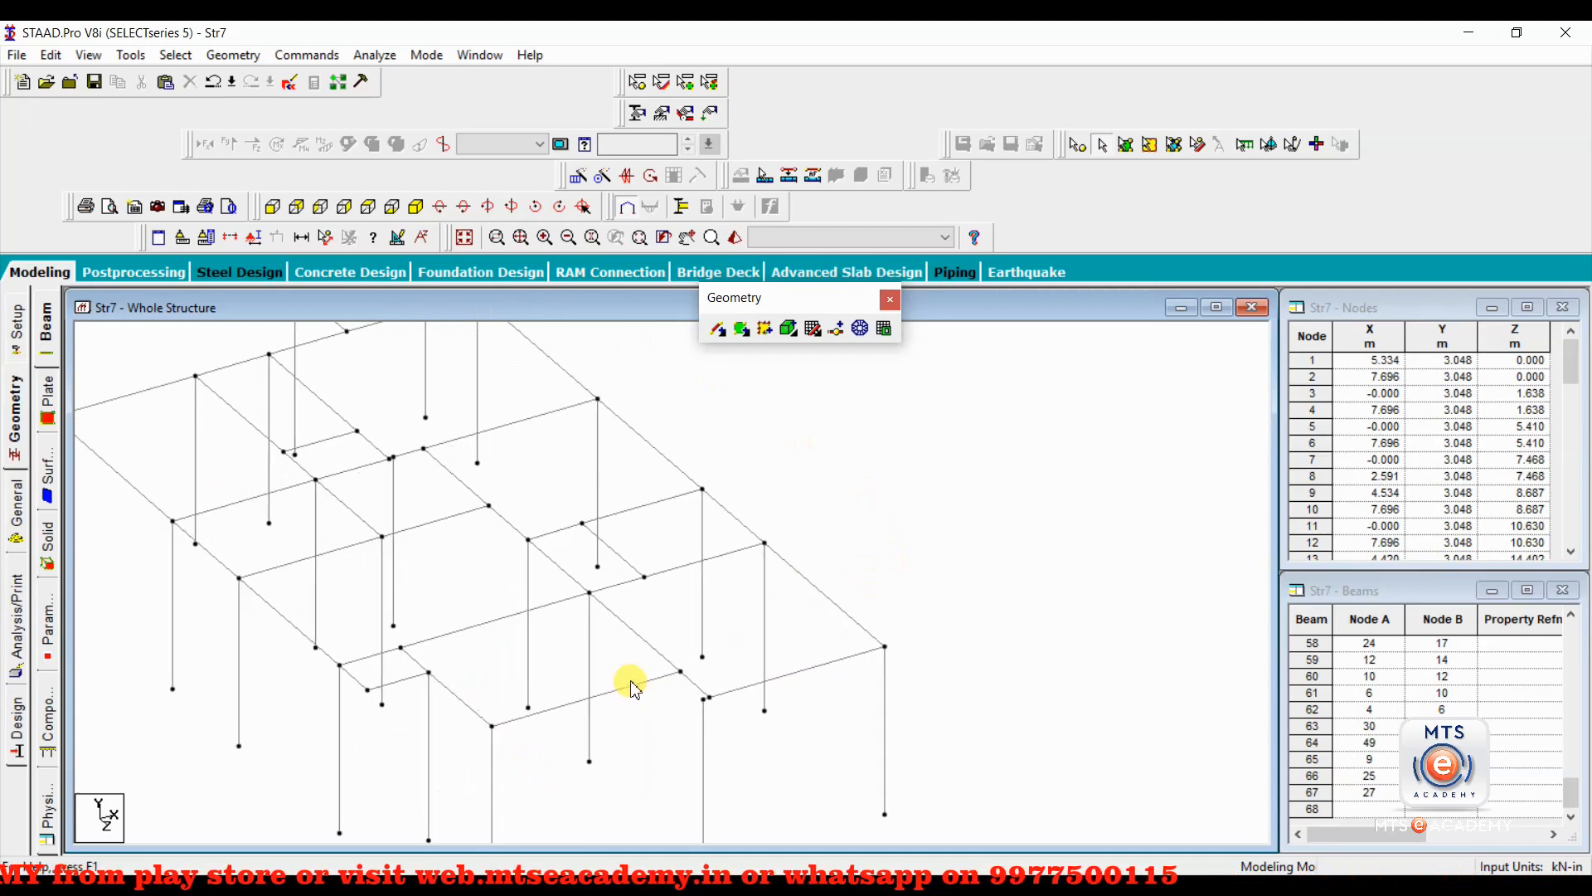
pyautogui.scroll(3, 556, 596)
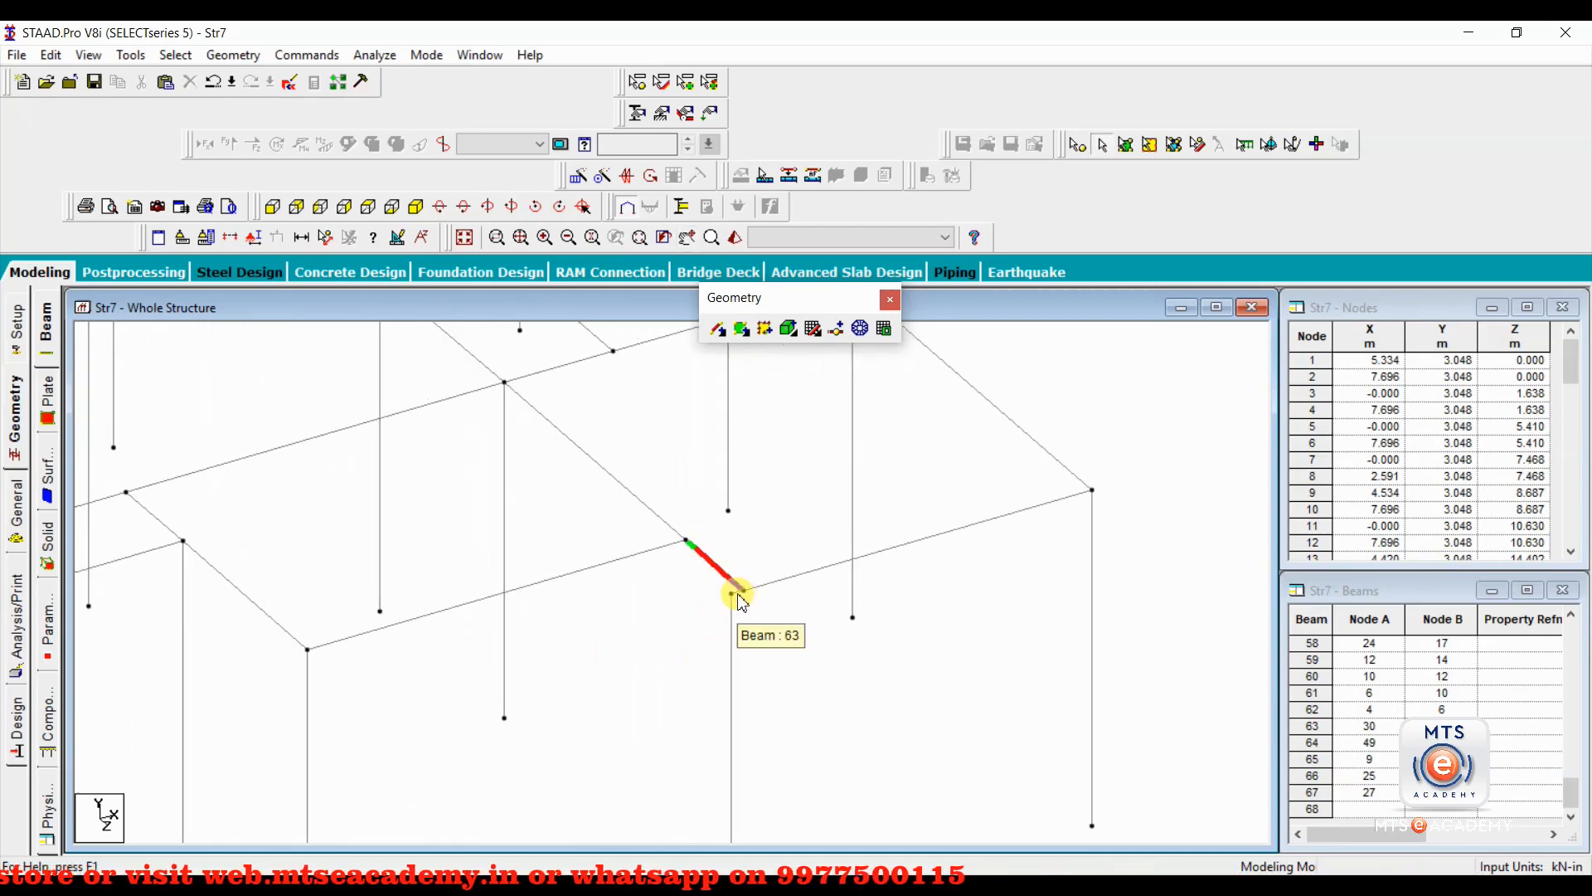
pyautogui.click(741, 602)
pyautogui.scroll(1, 746, 614)
pyautogui.click(744, 613)
pyautogui.moveTo(744, 613); pyautogui.dragTo(626, 612, button='middle')
pyautogui.scroll(2, 809, 649)
pyautogui.scroll(1, 625, 611)
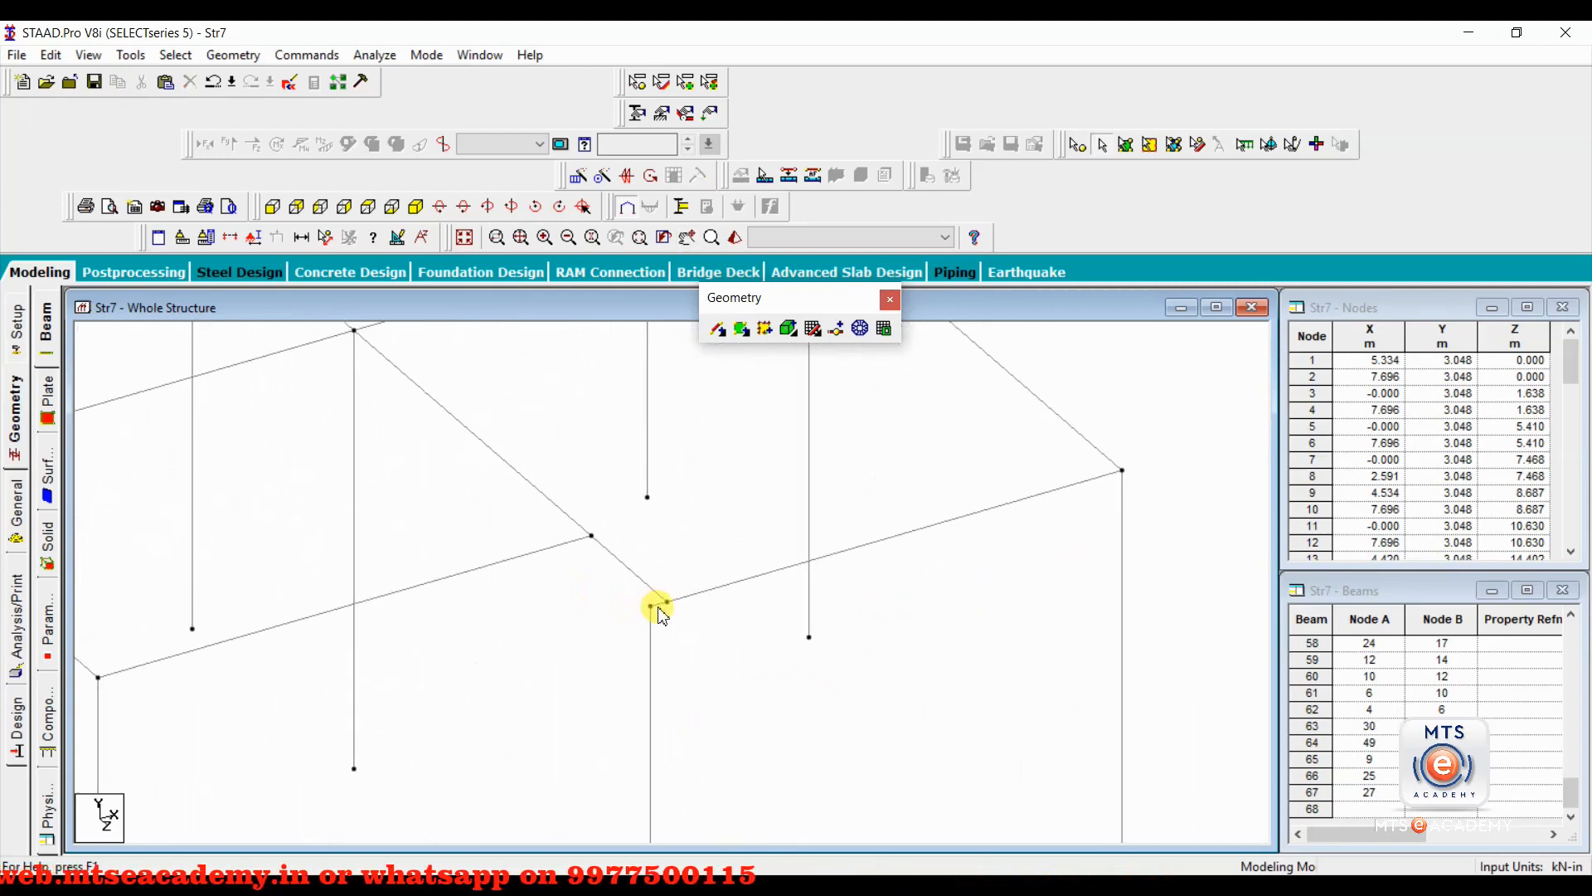
pyautogui.click(658, 605)
pyautogui.keyDown('ctrl'); pyautogui.click(651, 655); pyautogui.keyUp('ctrl')
pyautogui.scroll(-6, 673, 646)
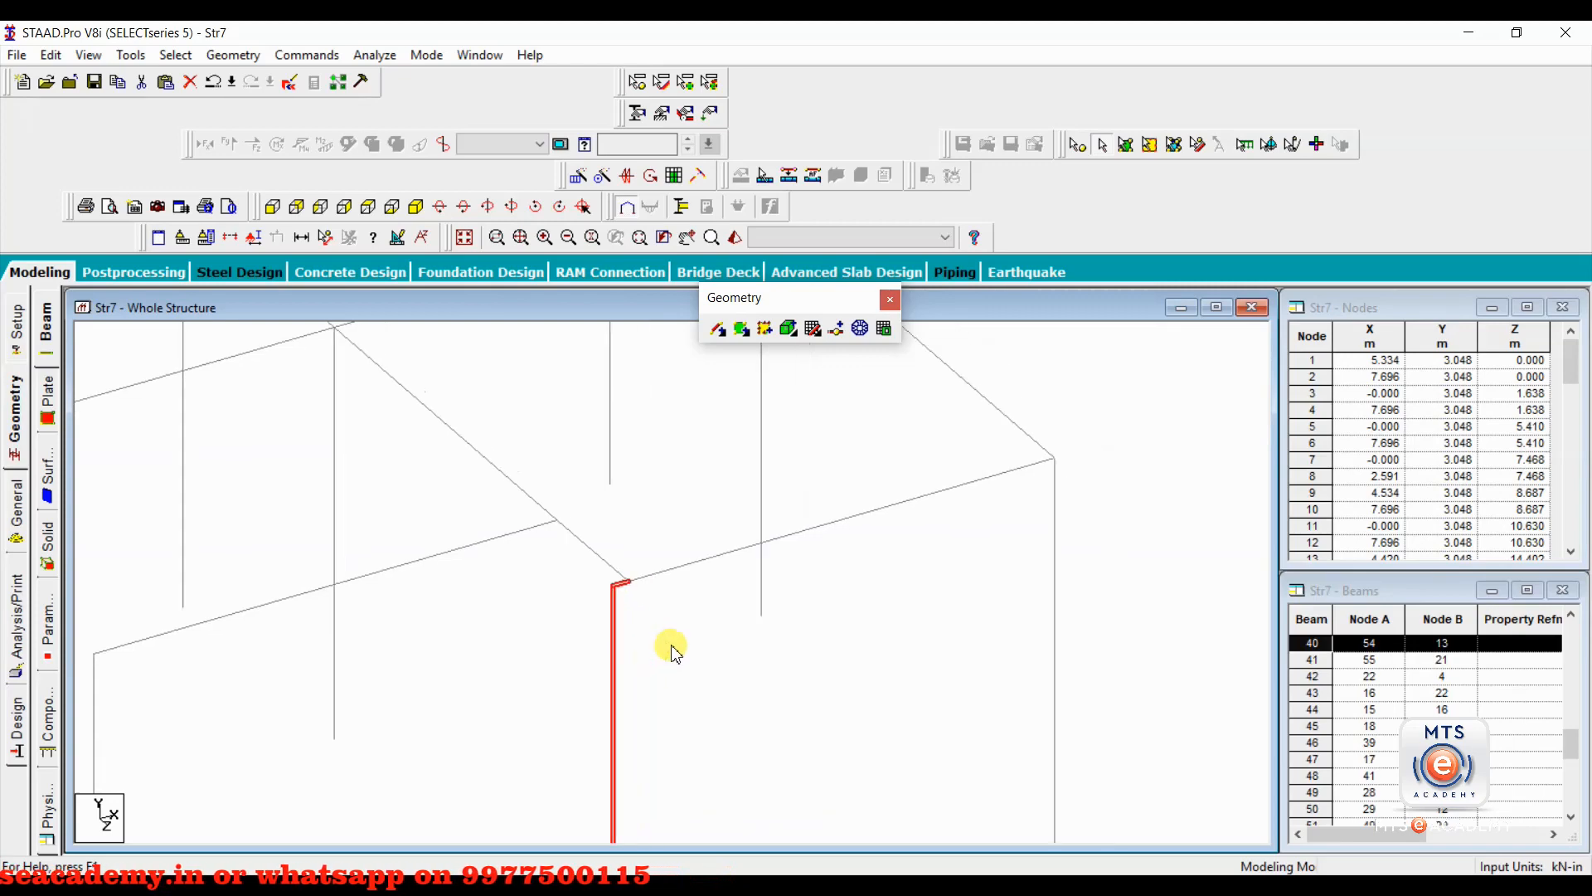
pyautogui.moveTo(535, 599); pyautogui.dragTo(661, 612, button='middle')
pyautogui.scroll(-3, 675, 639)
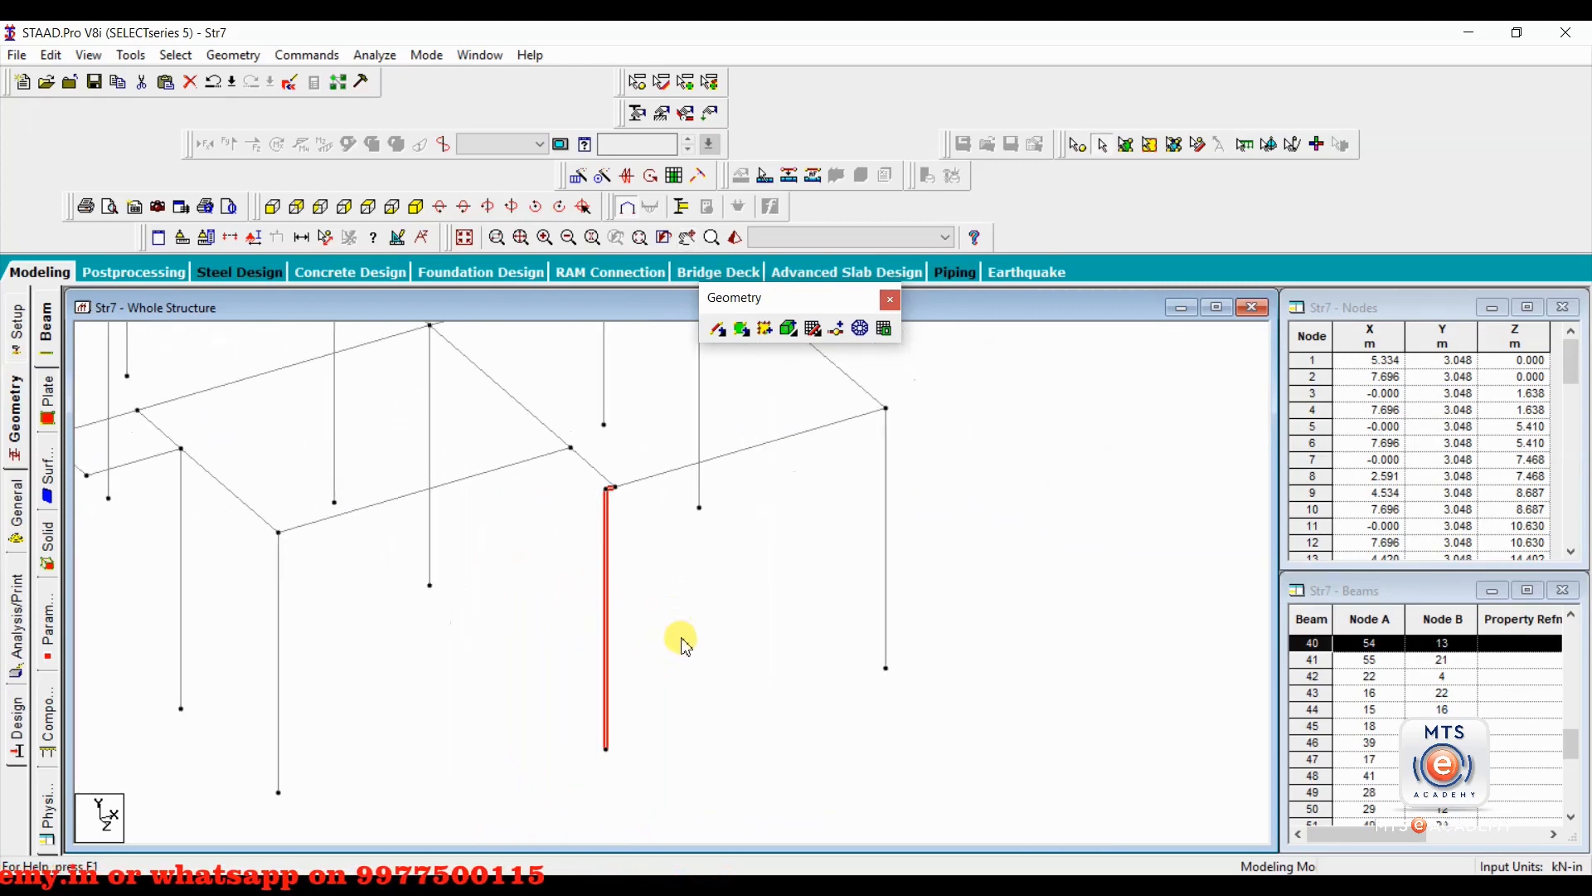
pyautogui.press('Delete')
pyautogui.press('Return')
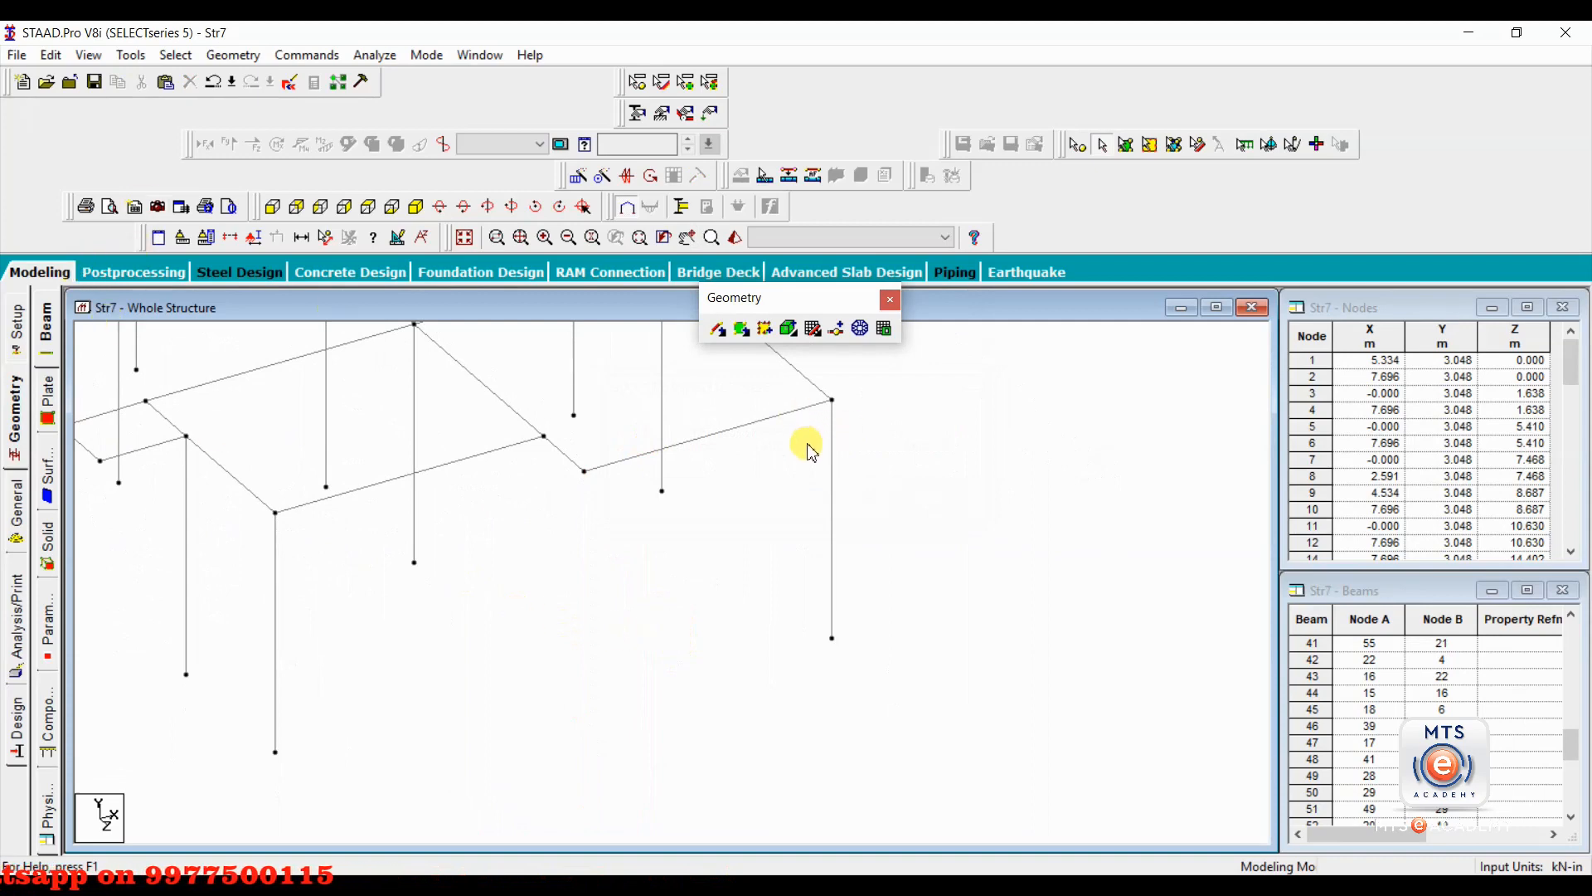
# Copy the adjacent corner column (beam 39) and paste it at the beam corner without a column, using its top node as reference and X -3.1623 m.
pyautogui.click(833, 469)
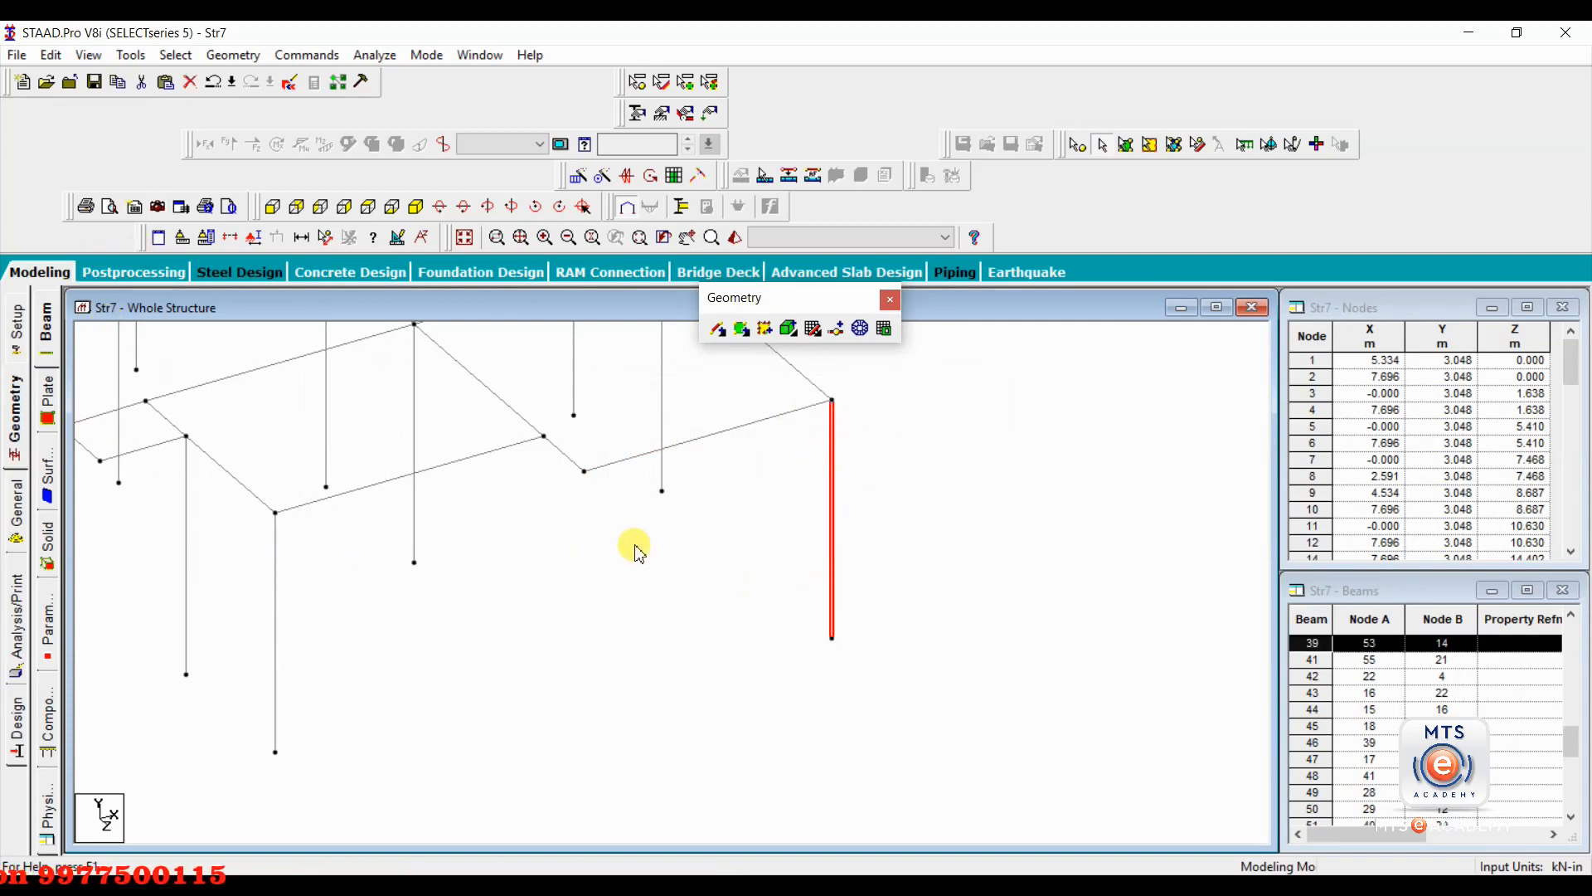
pyautogui.hotkey('ctrl', 'v')
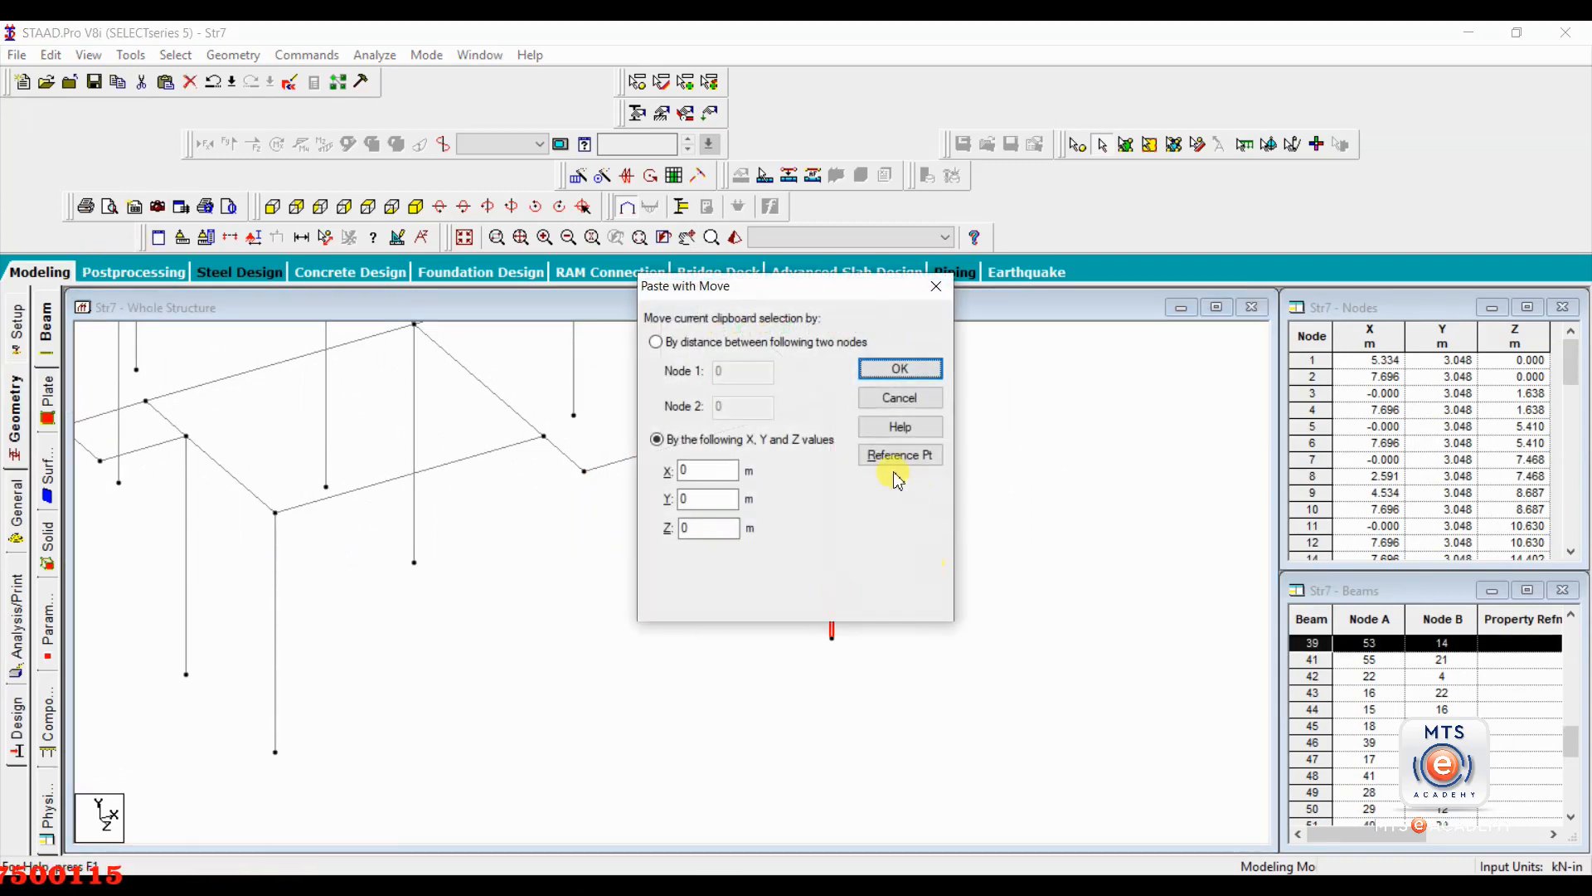
pyautogui.click(900, 457)
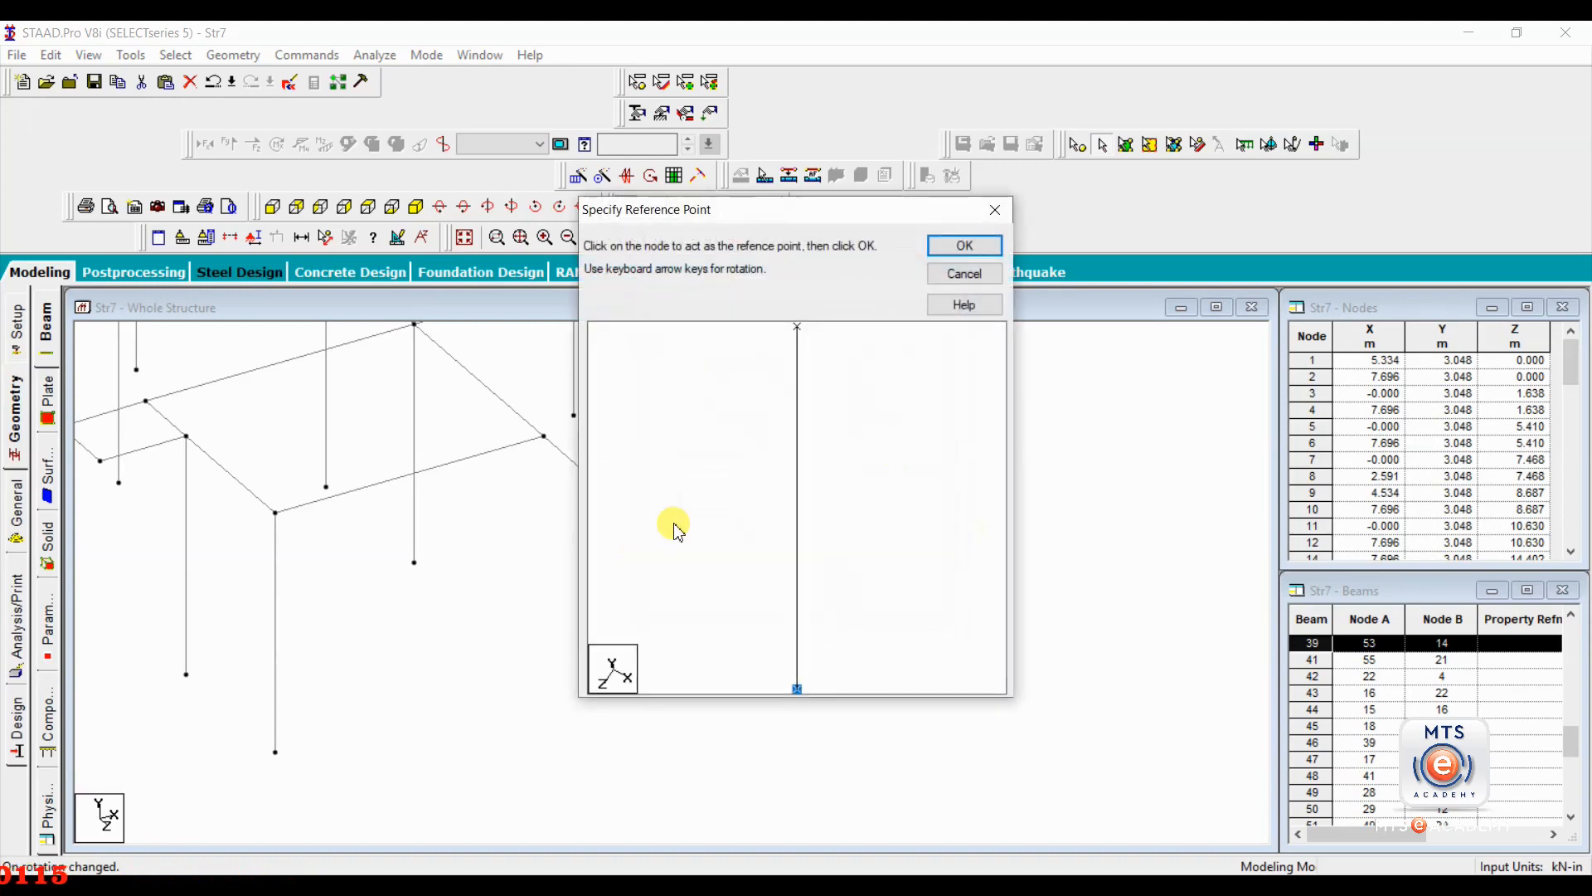
pyautogui.click(798, 326)
pyautogui.click(962, 246)
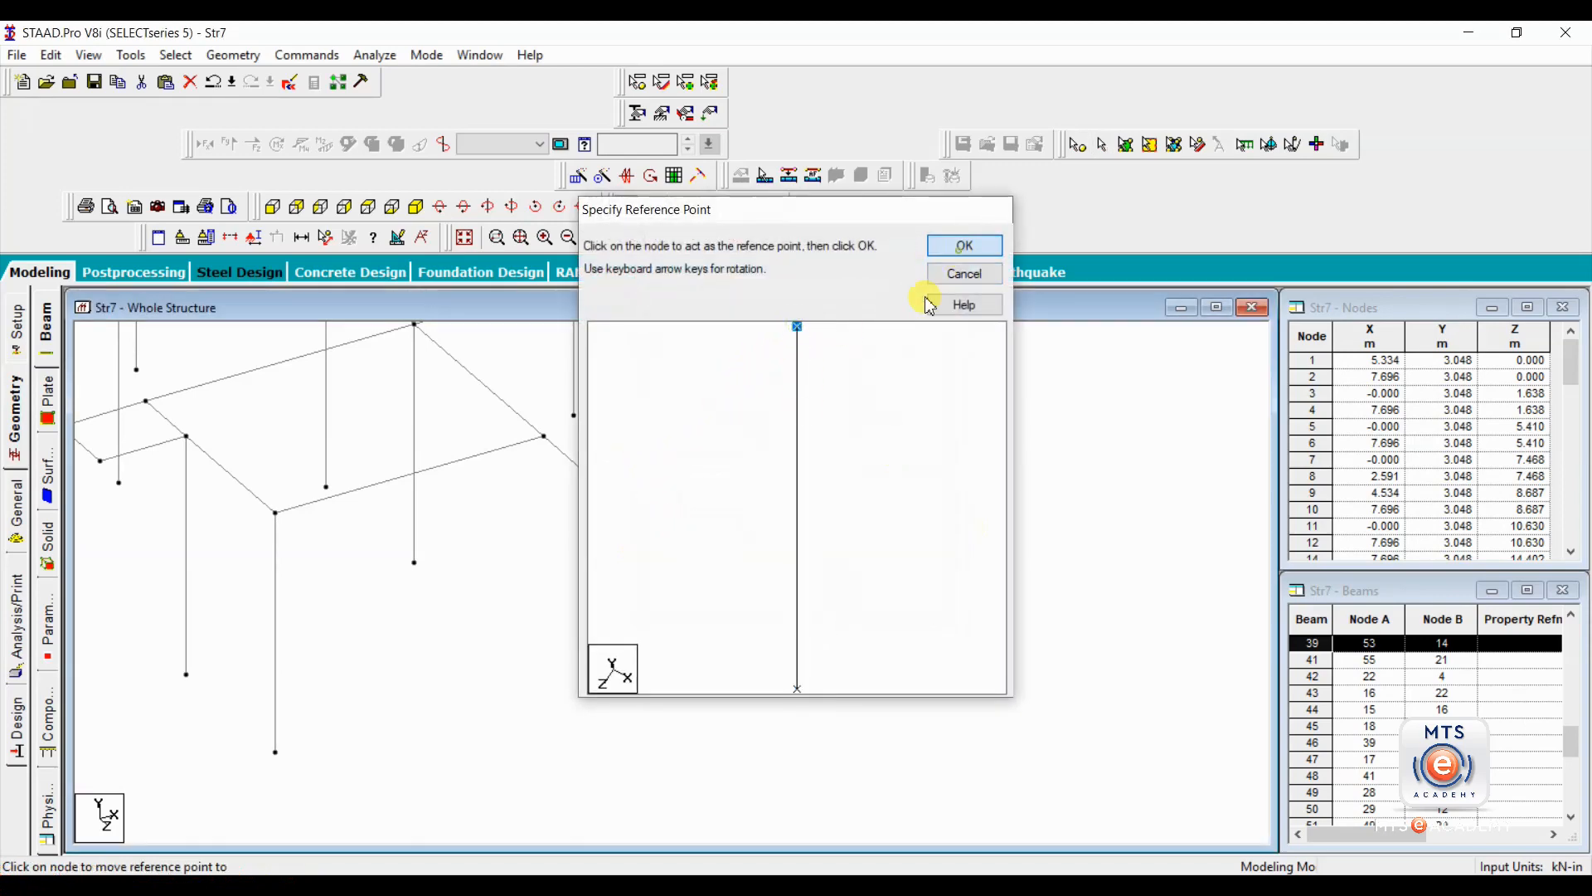
pyautogui.click(585, 471)
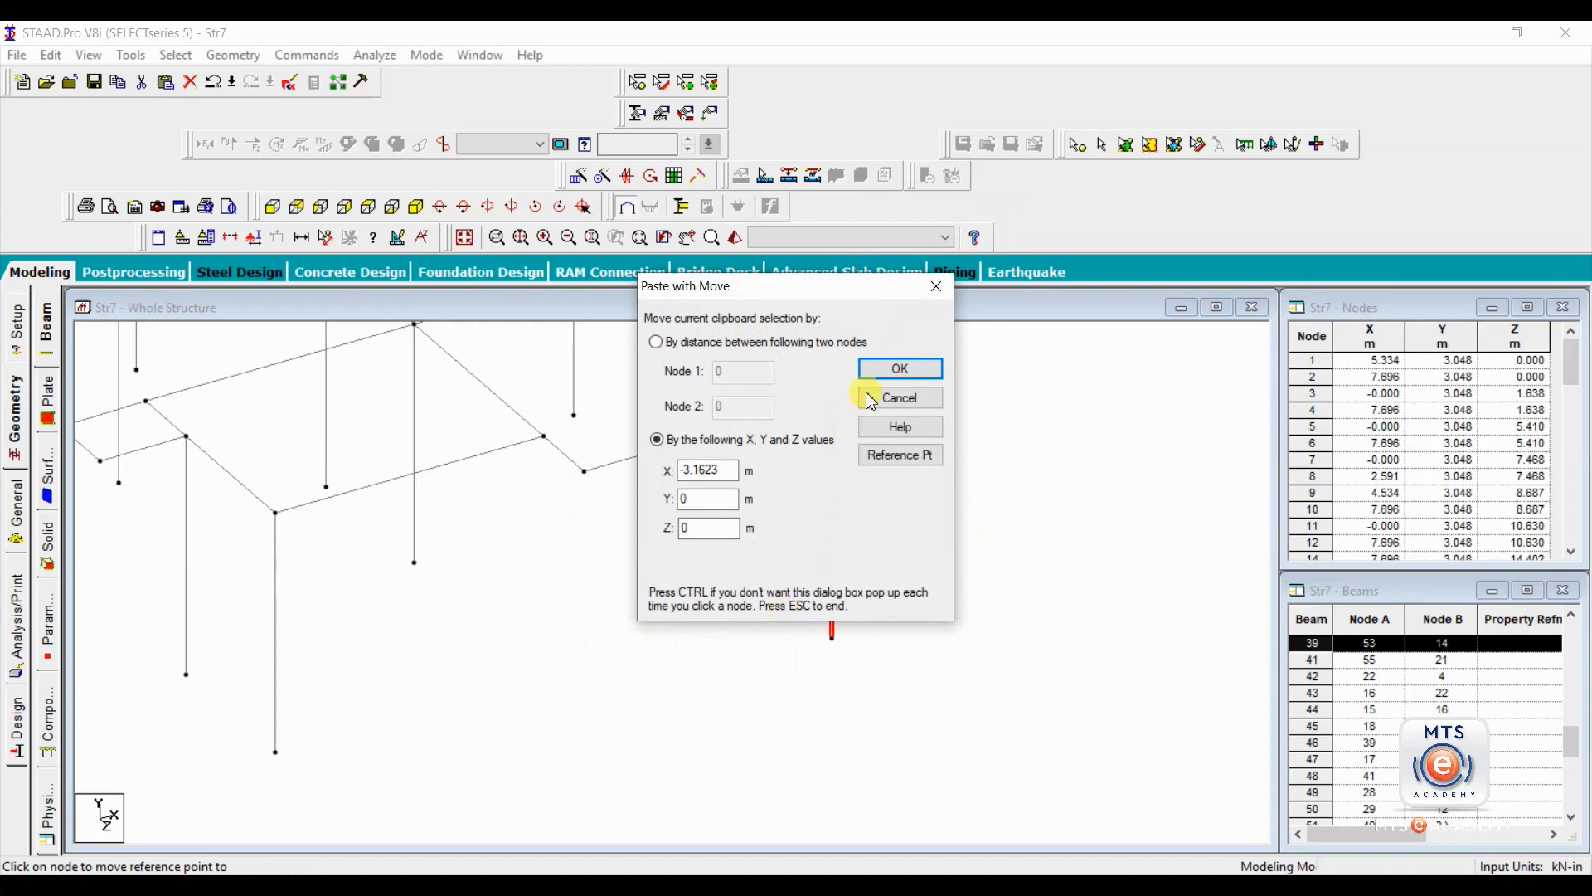
pyautogui.click(882, 371)
pyautogui.scroll(-2, 668, 569)
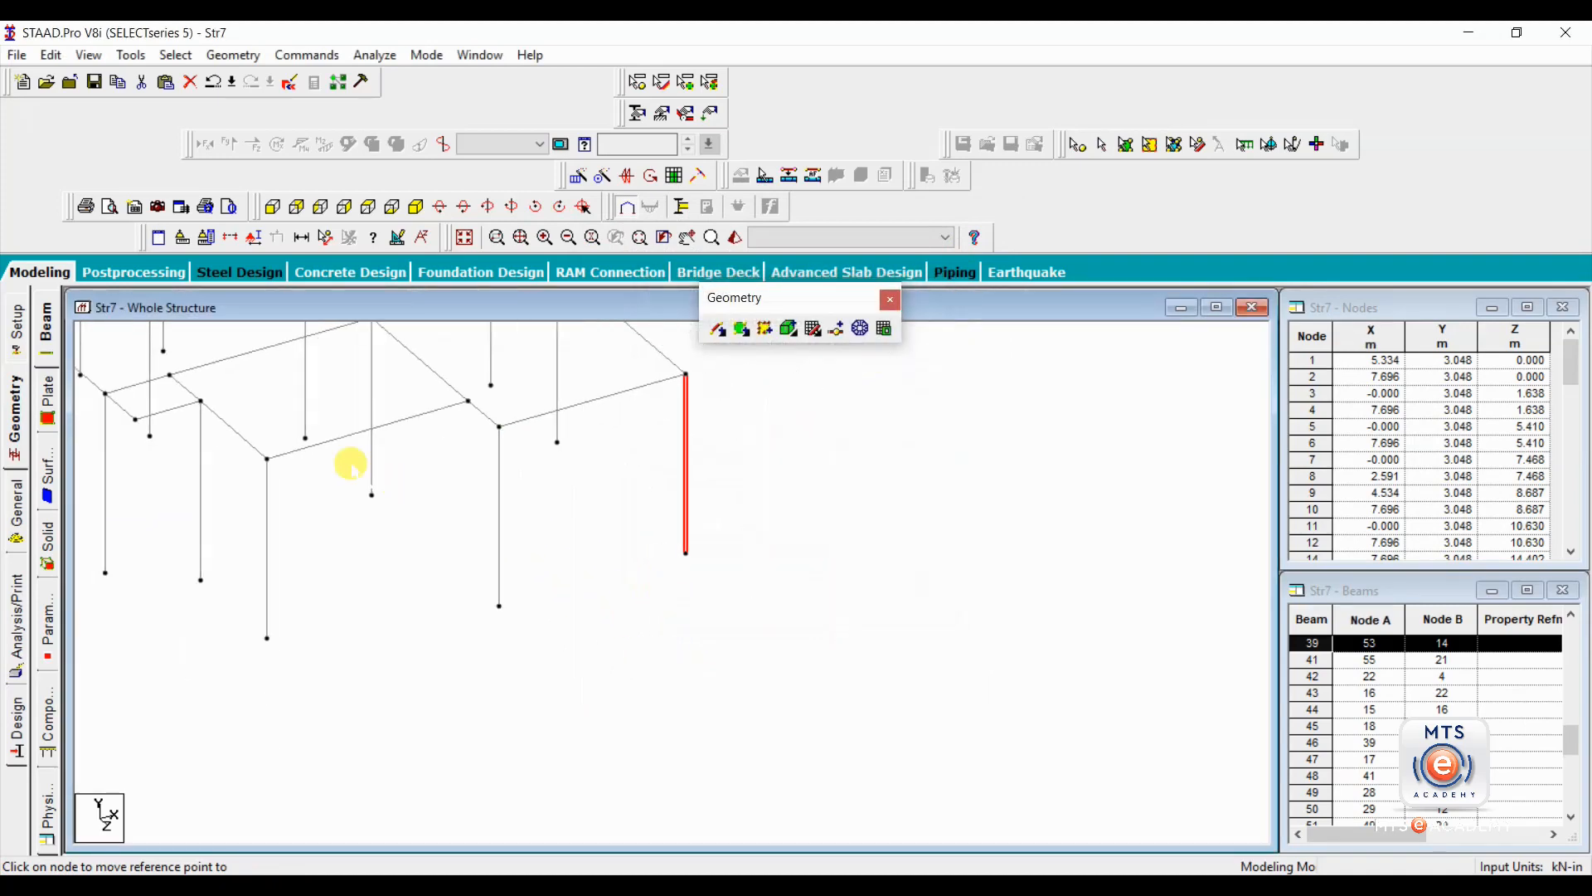
pyautogui.moveTo(349, 462); pyautogui.dragTo(675, 619, button='middle')
pyautogui.scroll(-3, 674, 617)
pyautogui.scroll(-2, 659, 612)
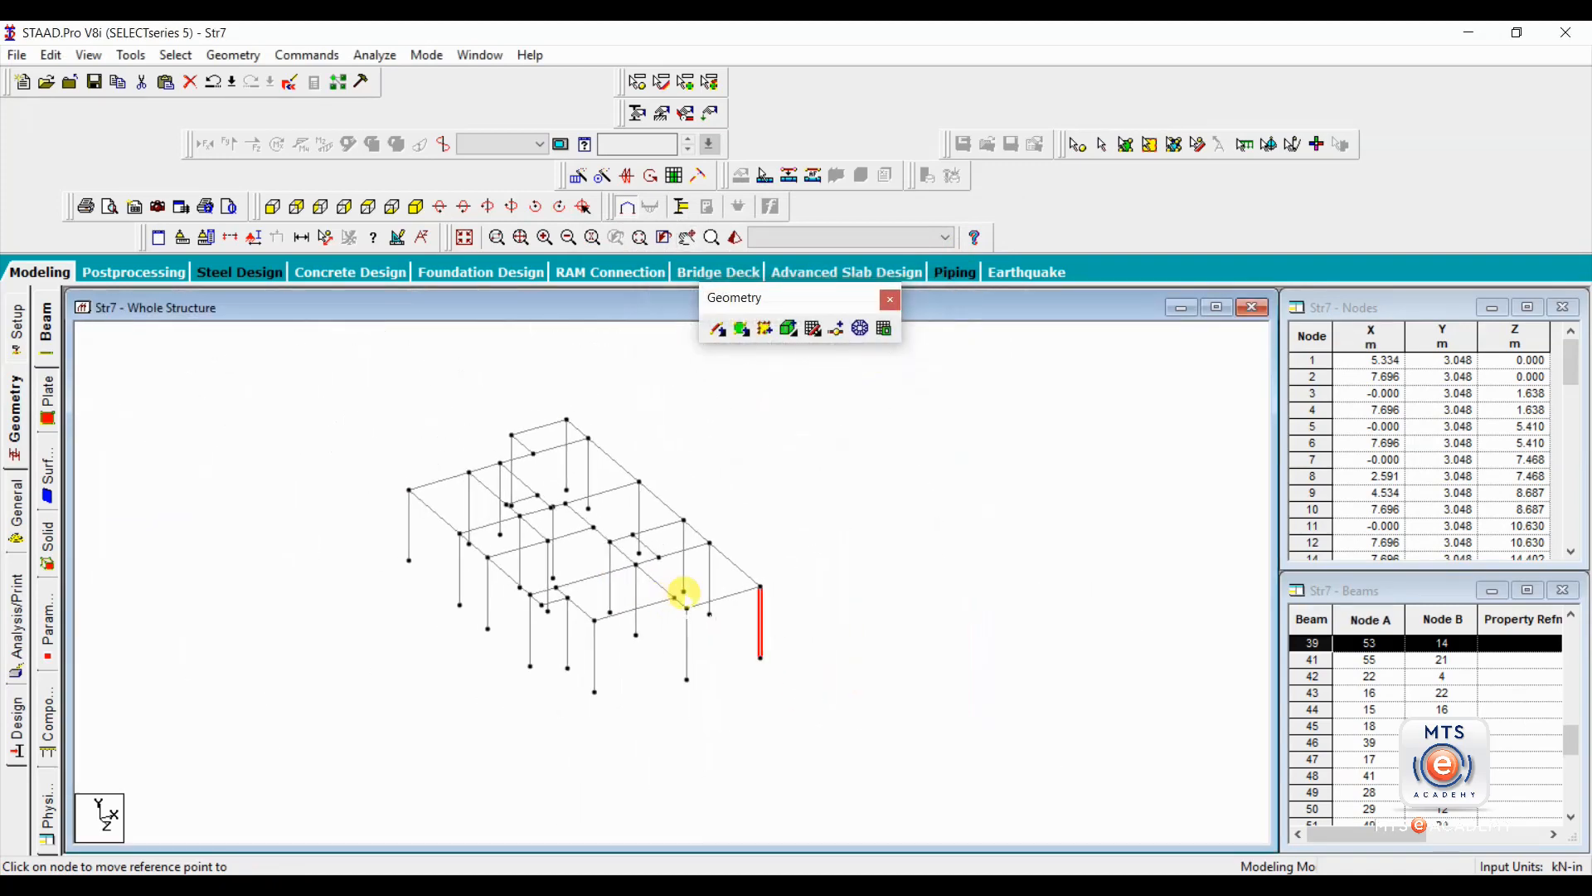
pyautogui.click(756, 480)
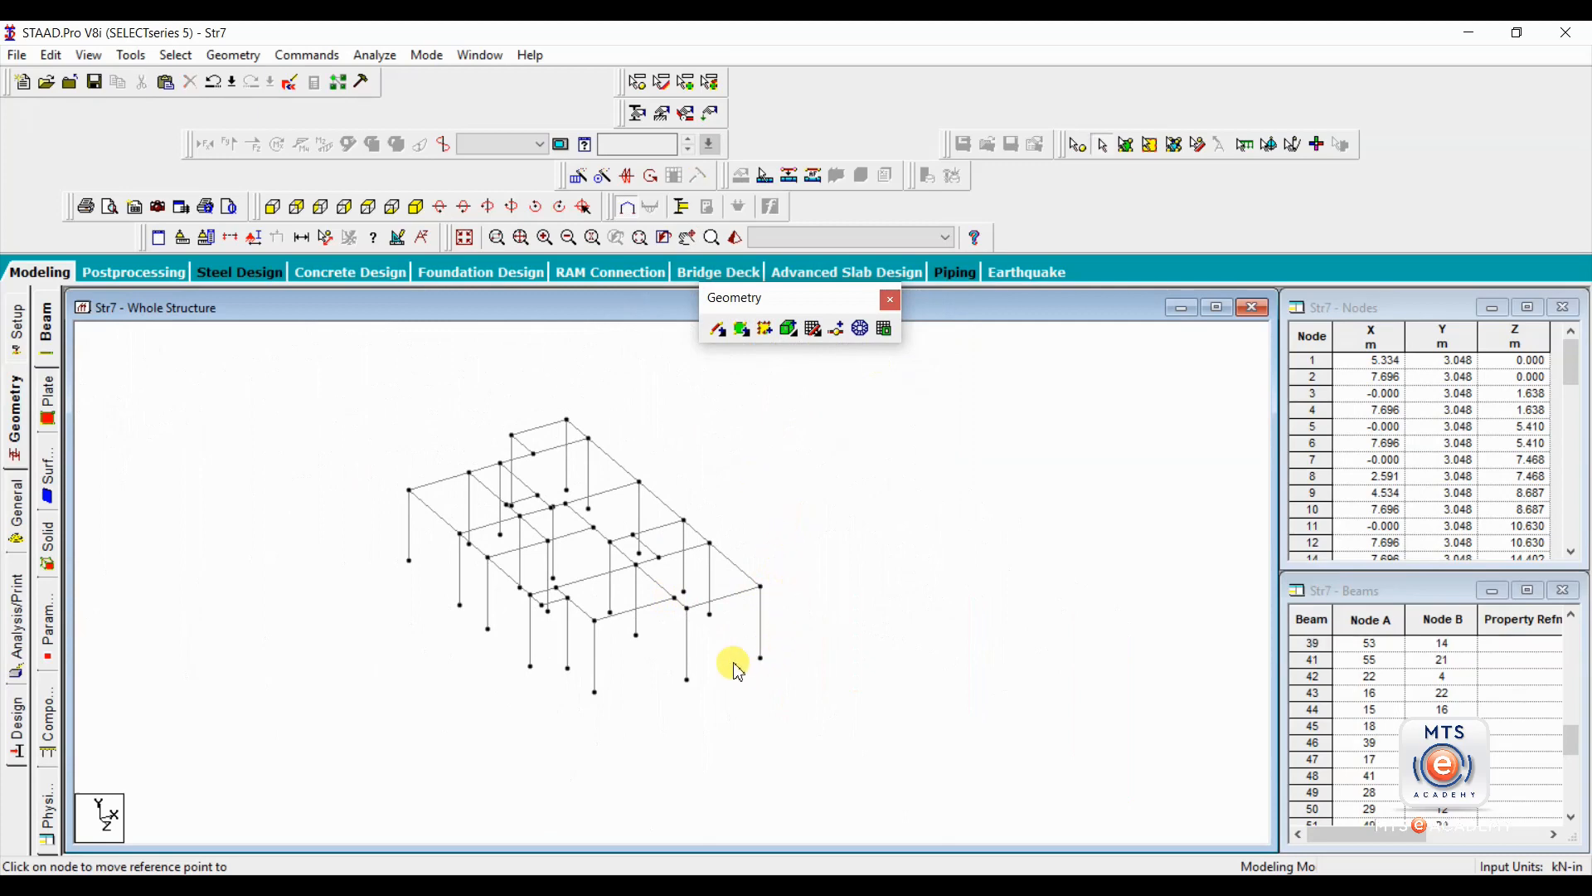